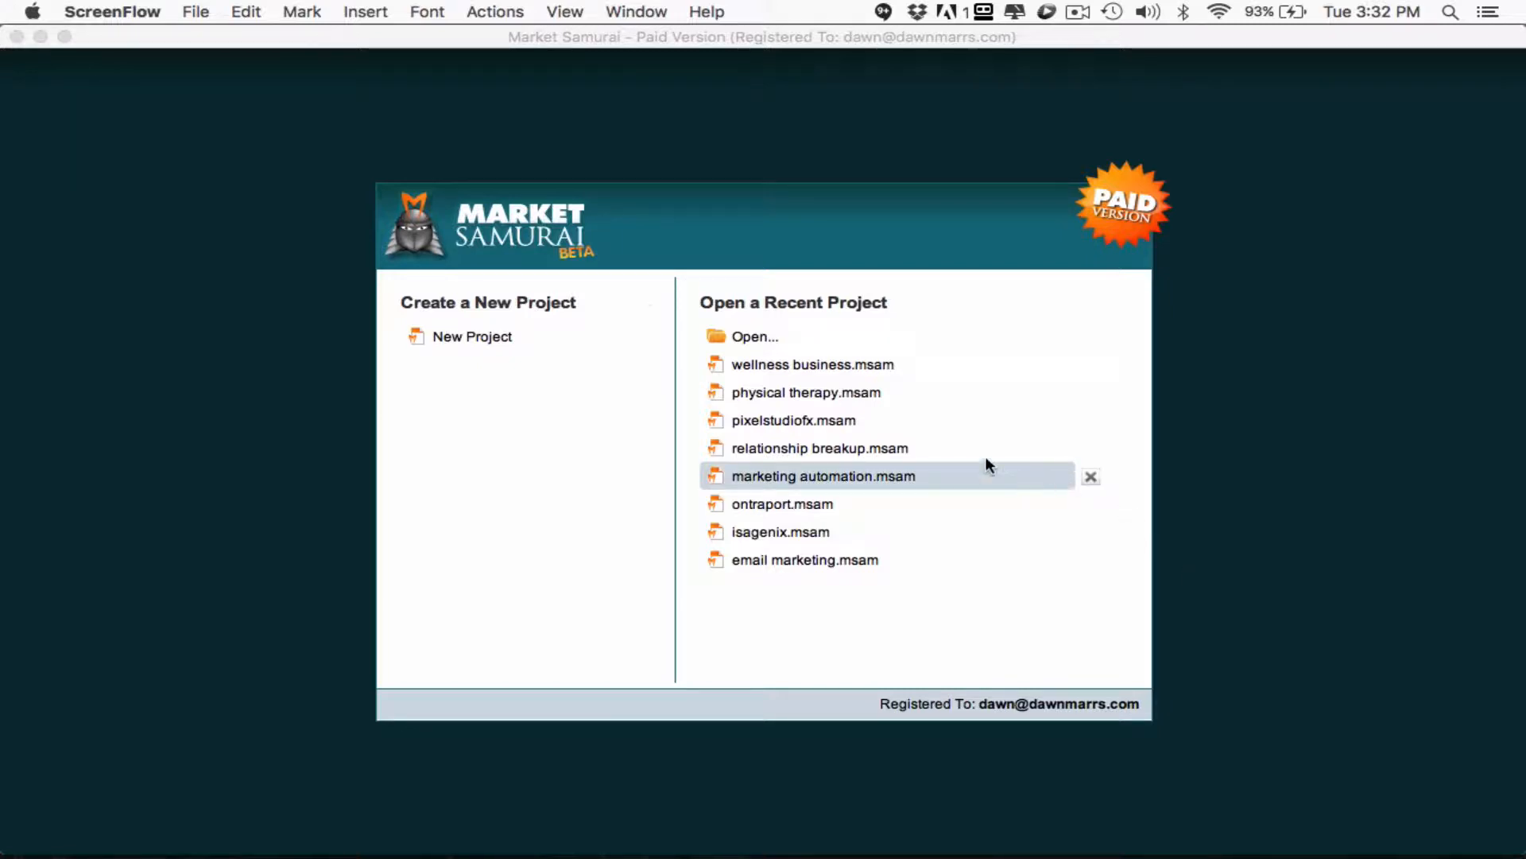
- Start a new project, and switch to Firefox to open the list of all WordPress posts
click(493, 336)
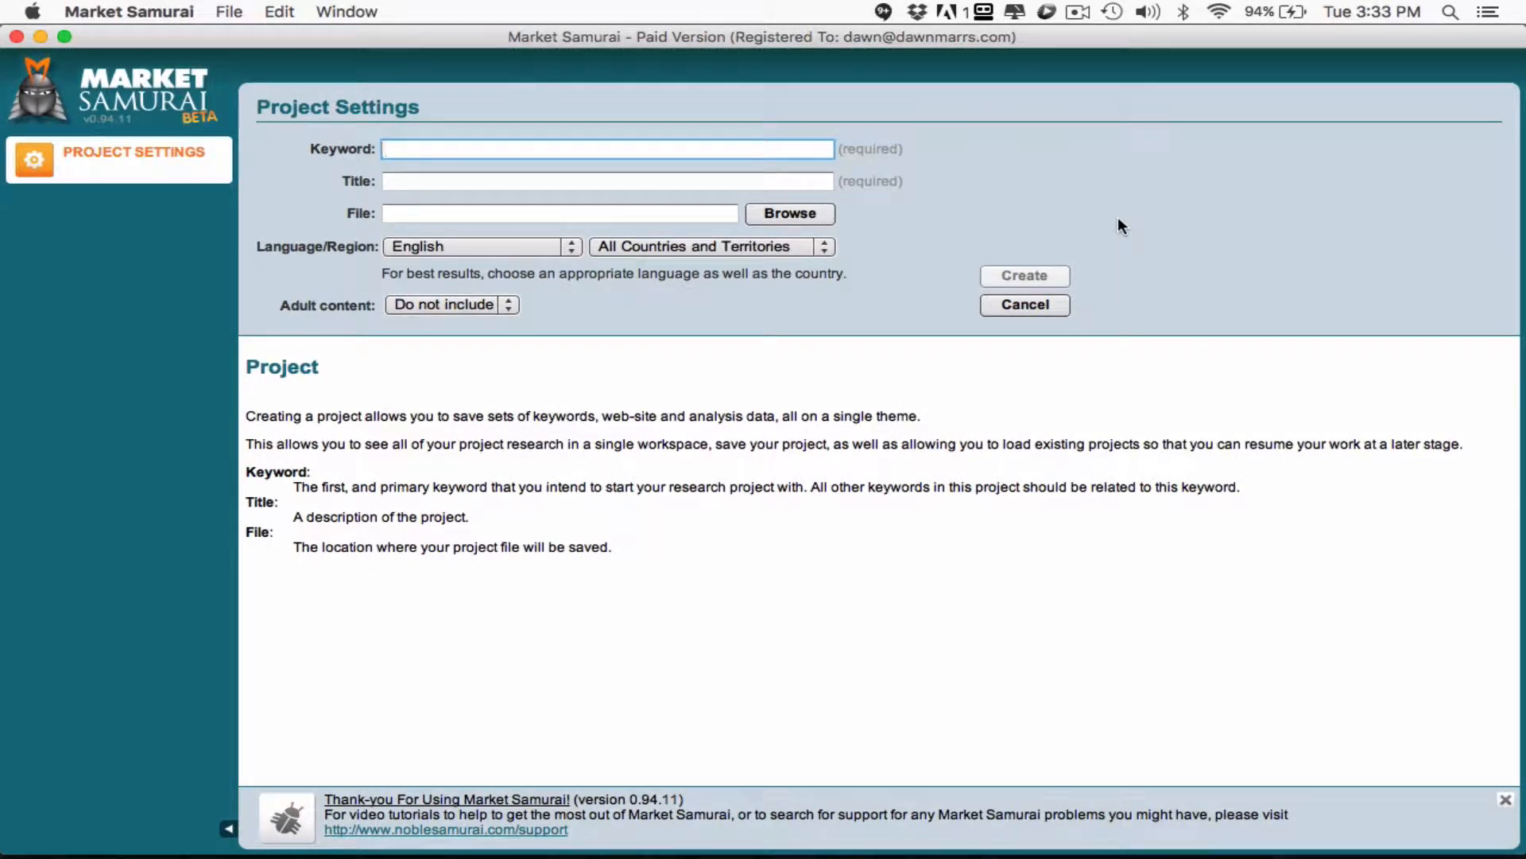
key(super+Tab)
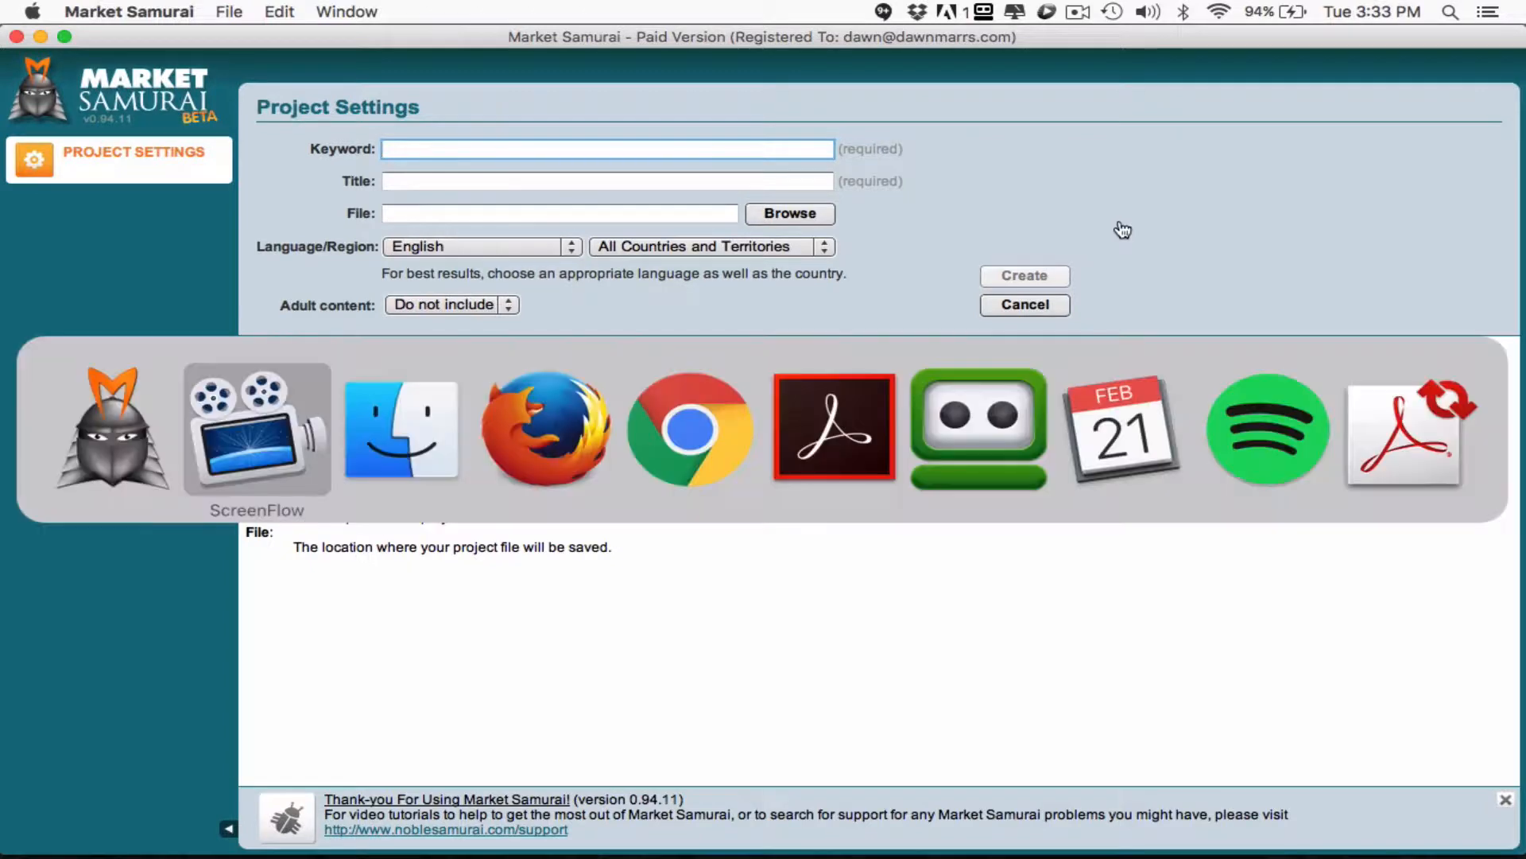
click(573, 442)
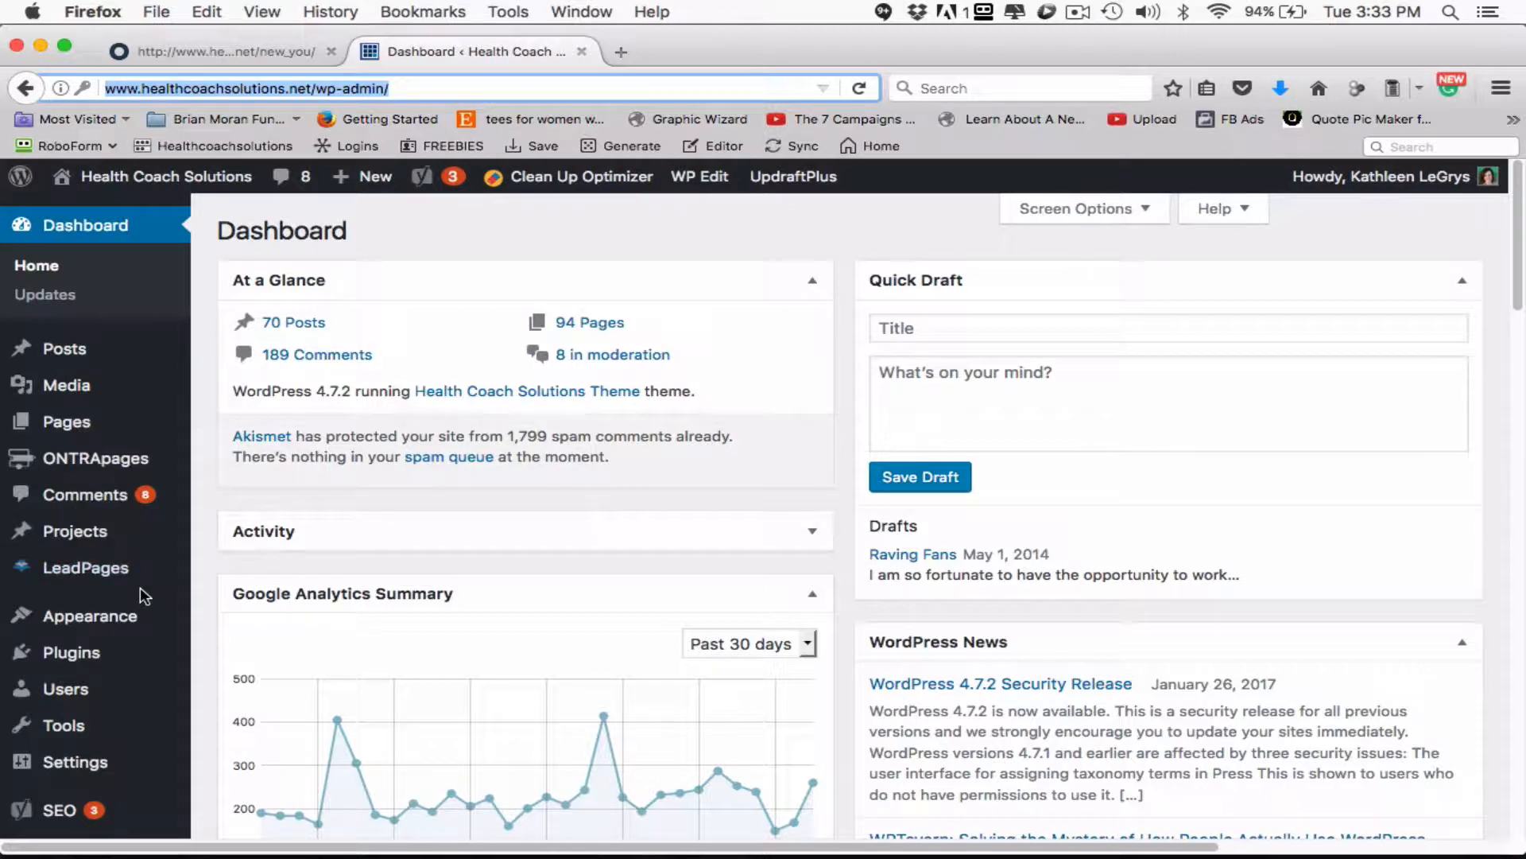
mouse_move(98, 421)
mouse_move(74, 355)
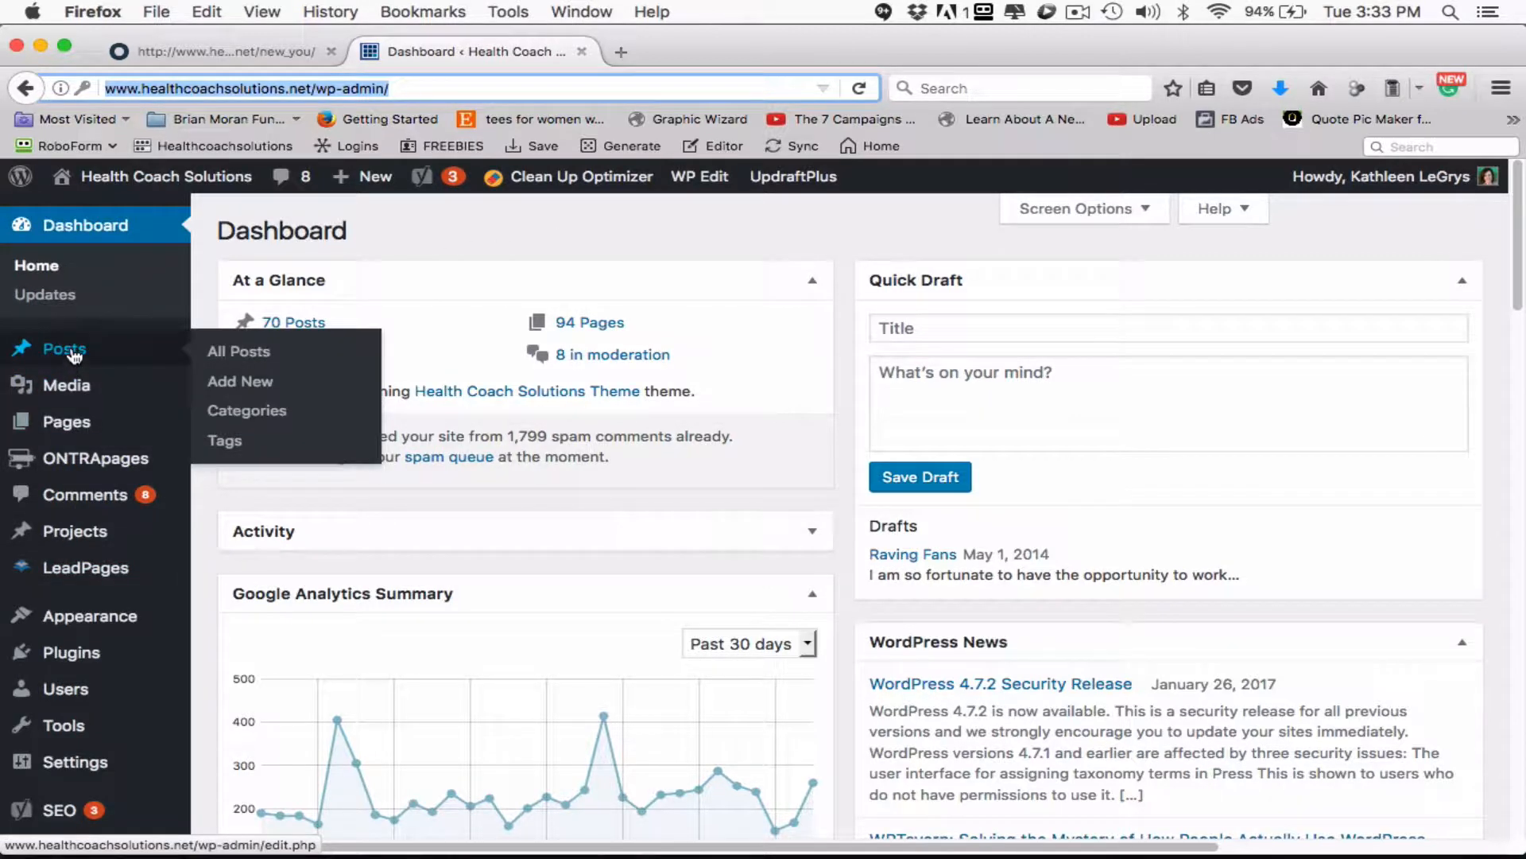
click(231, 356)
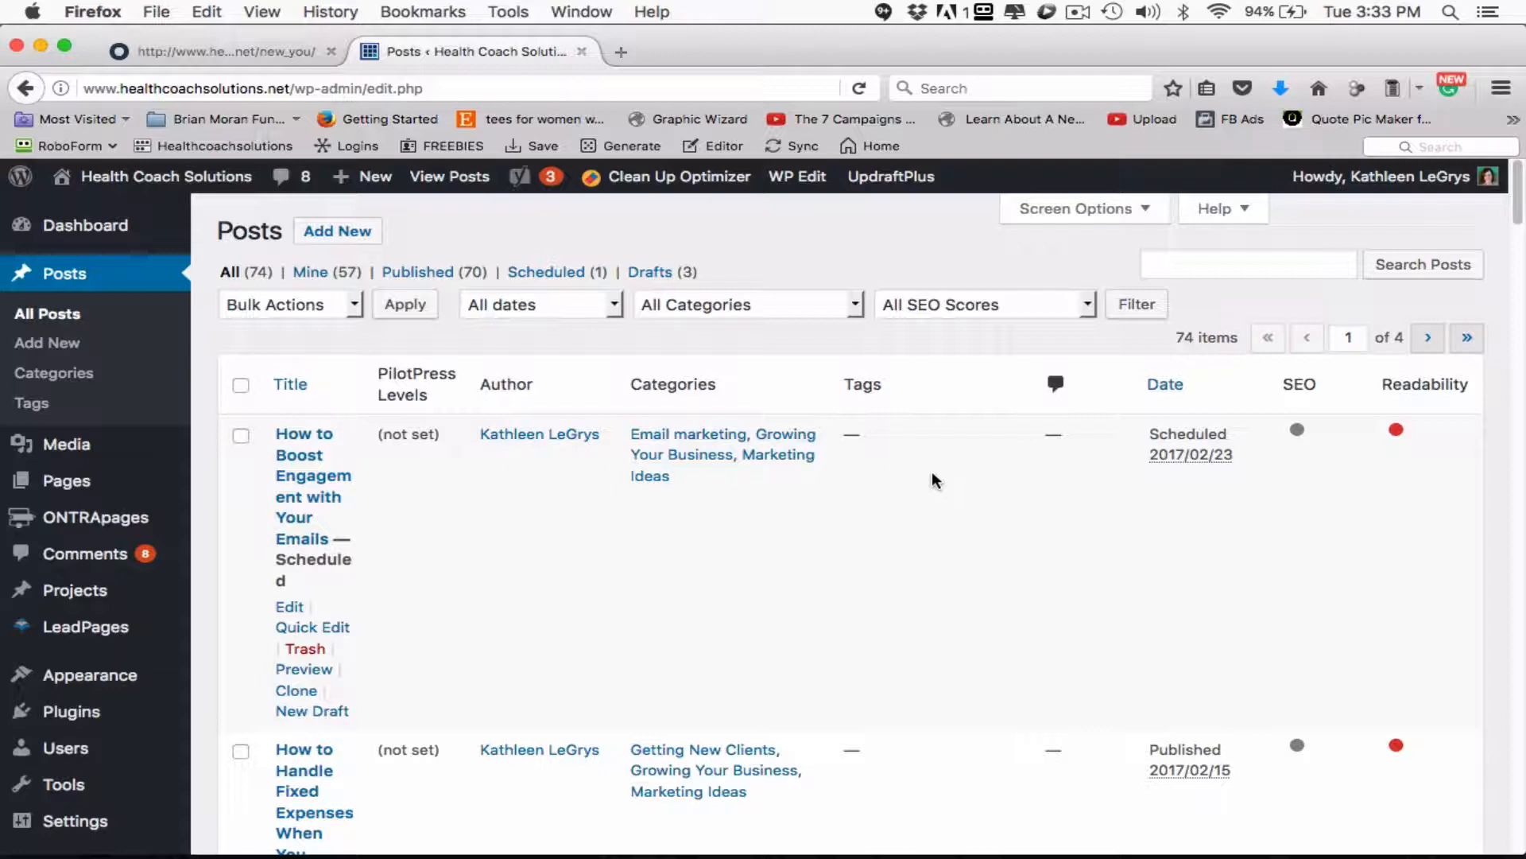
- Open the post "3 FREE Ways To Generate Ideas For Your Blog" for editing
scroll(692, 527, down, 7)
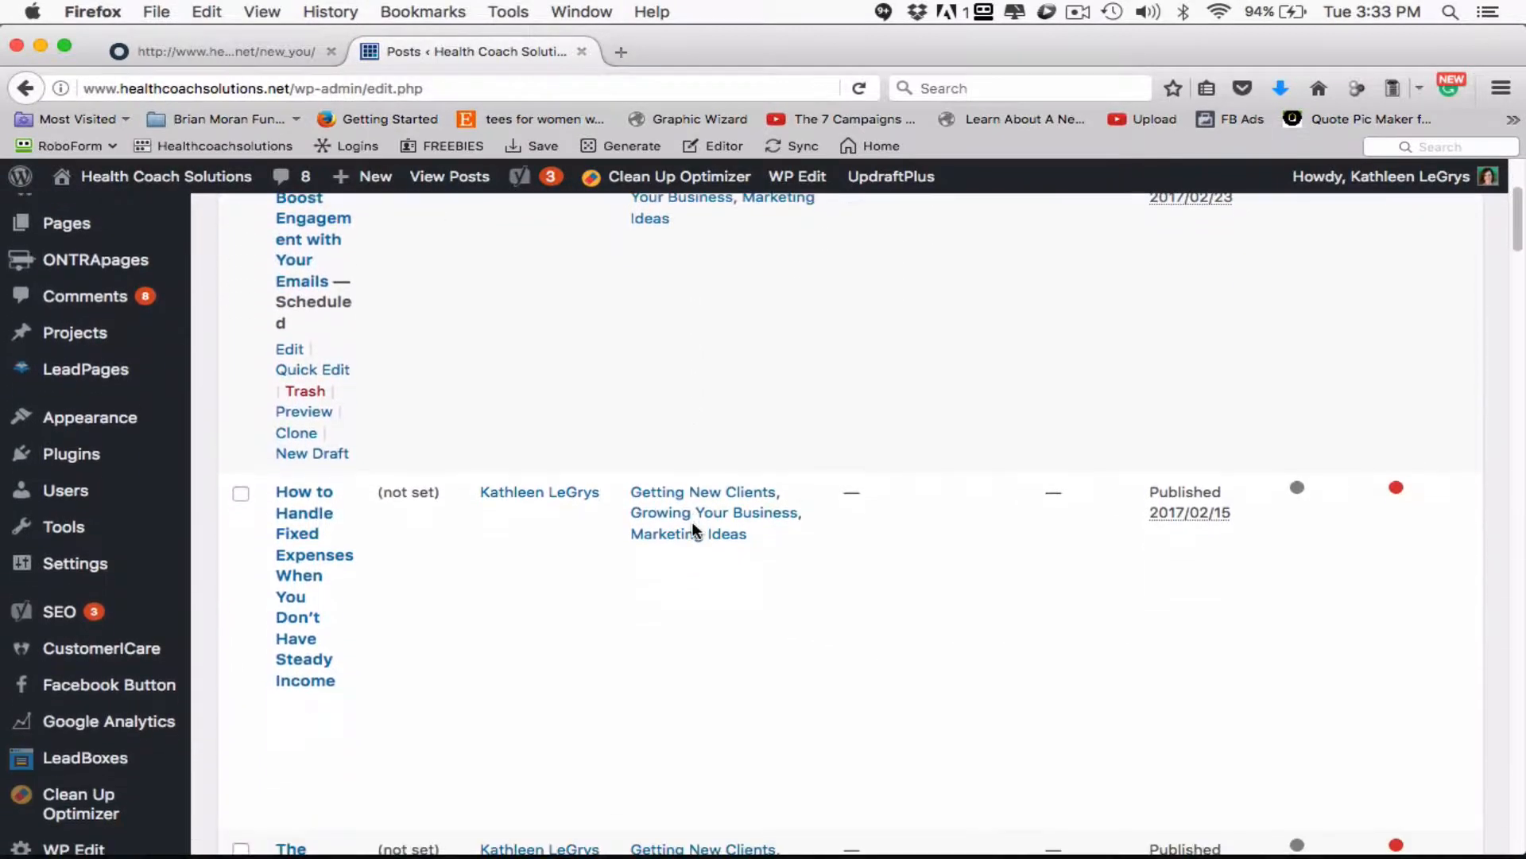
scroll(693, 530, down, 5)
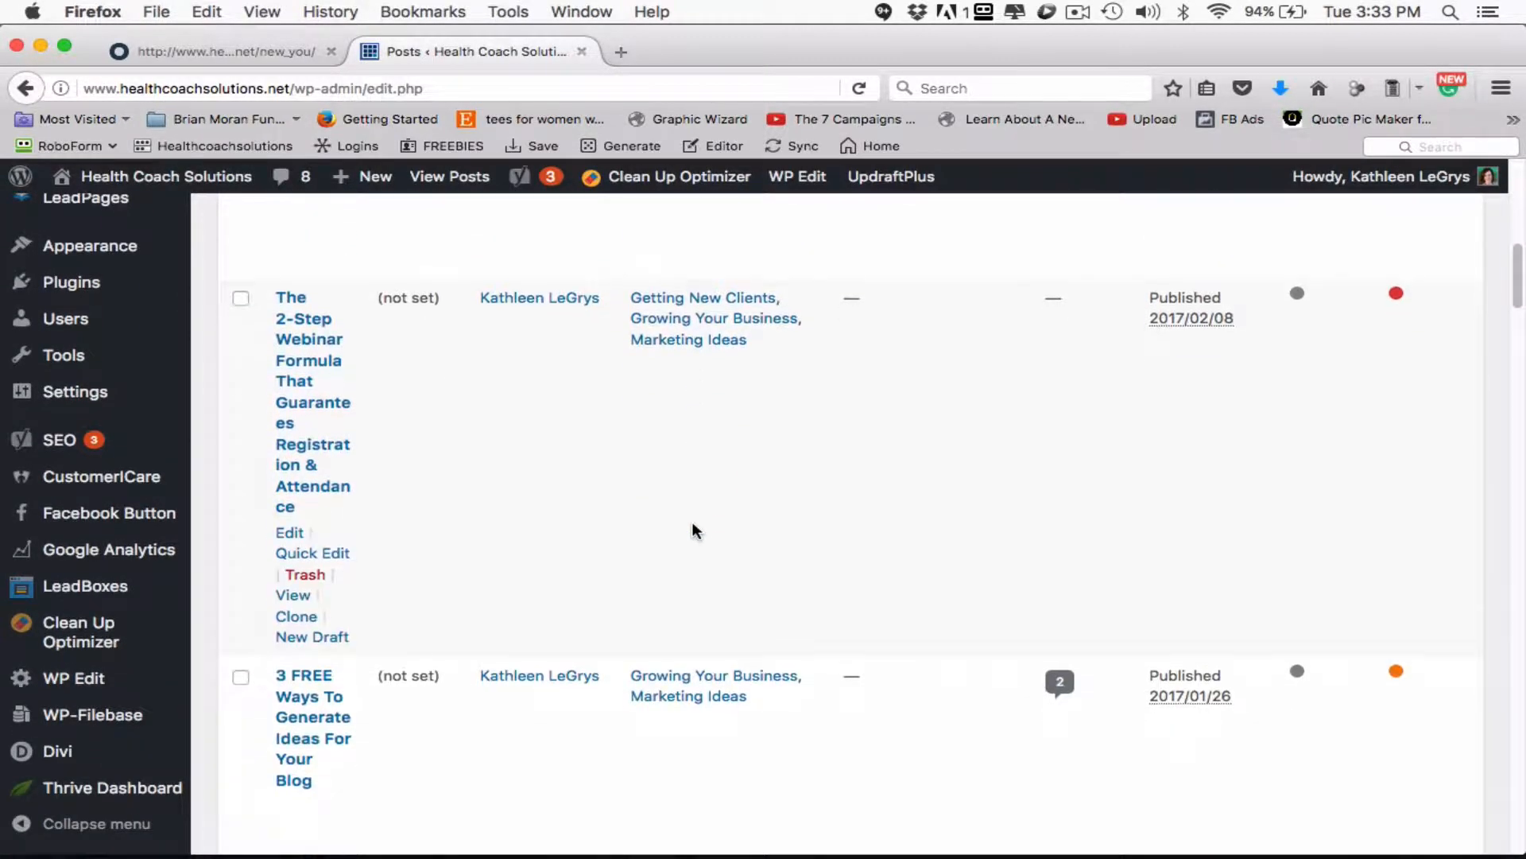
scroll(693, 528, down, 2)
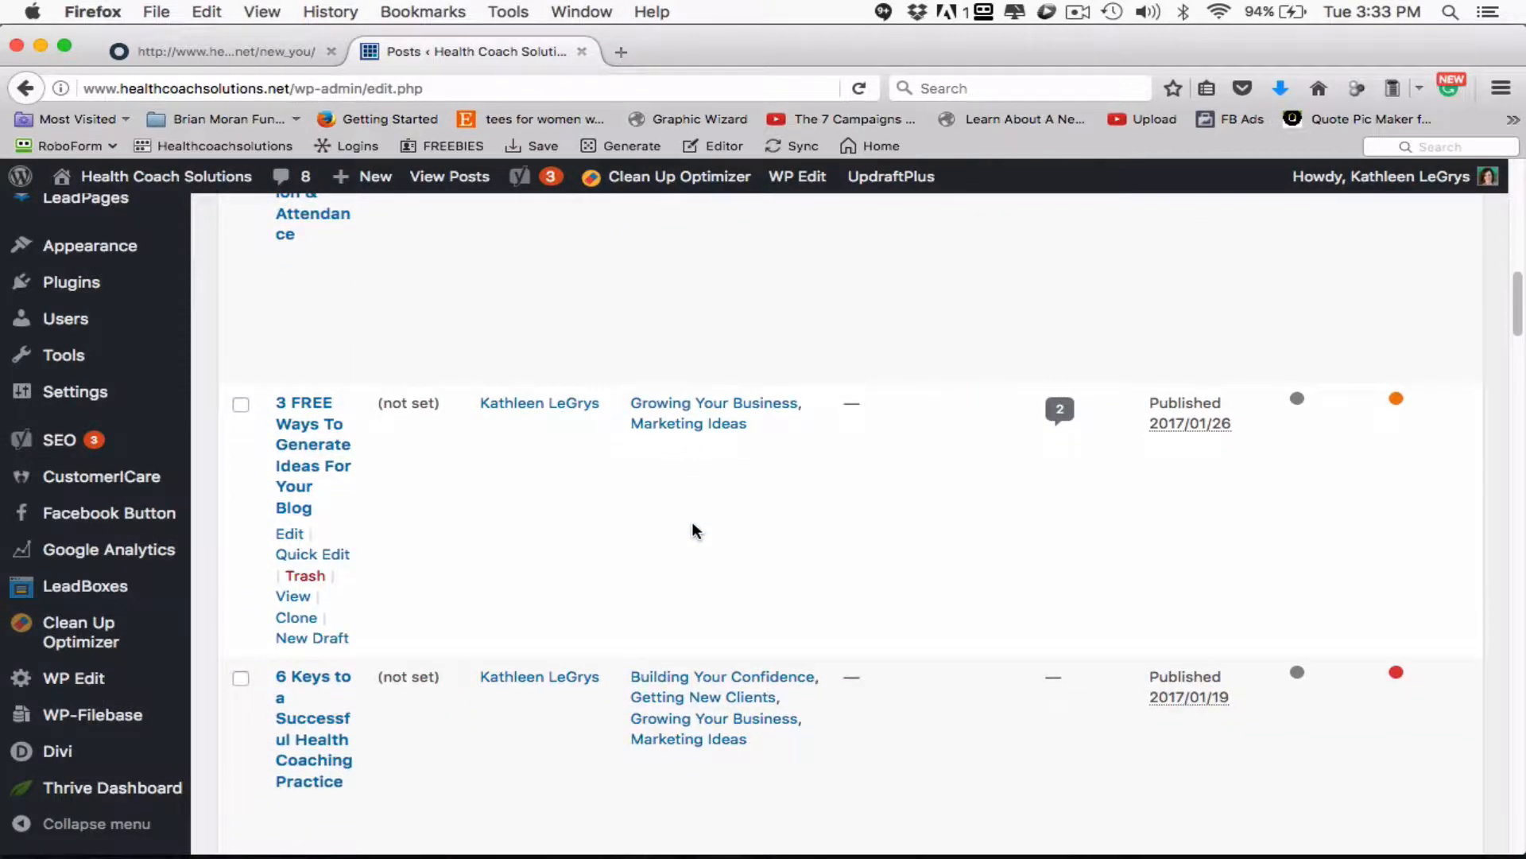
click(317, 468)
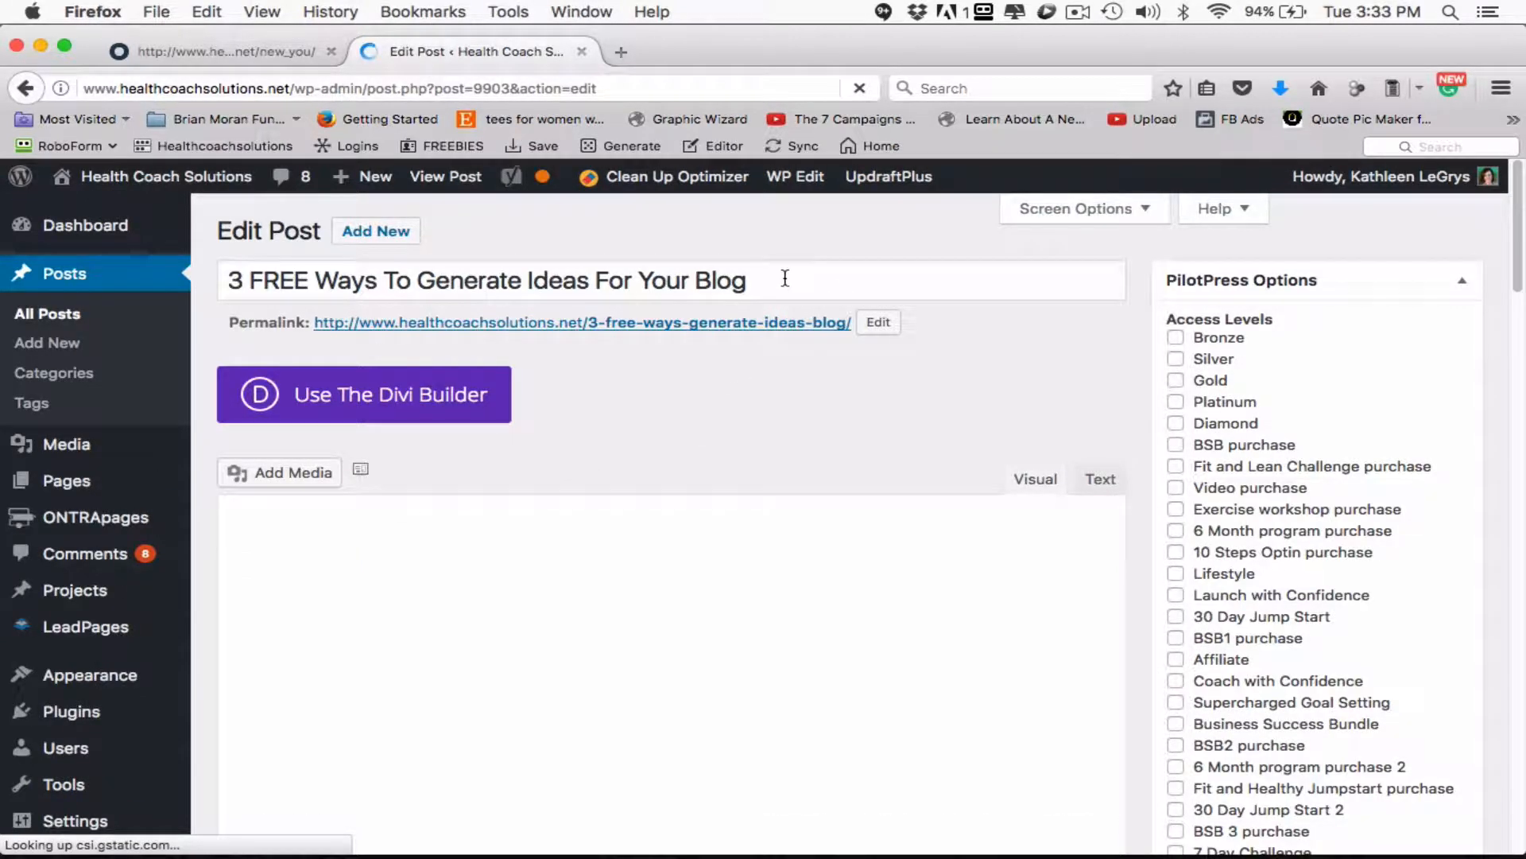
- Copy the phrase "Ways To Generate Ideas For Your Blog" from the post title
drag(752, 280, 291, 286)
click(314, 282)
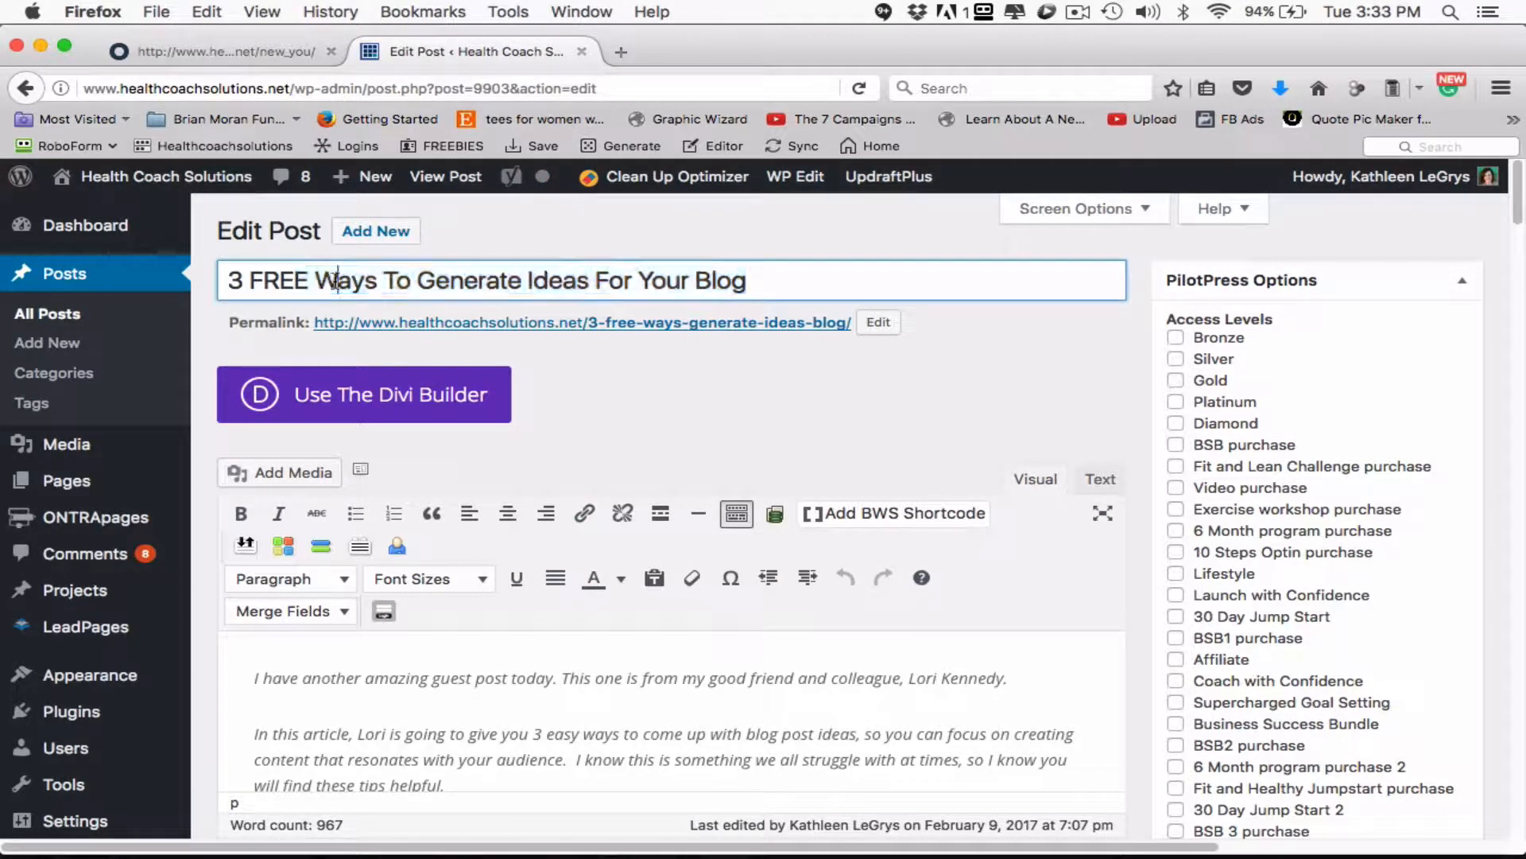
drag(496, 285, 770, 278)
right_click(718, 280)
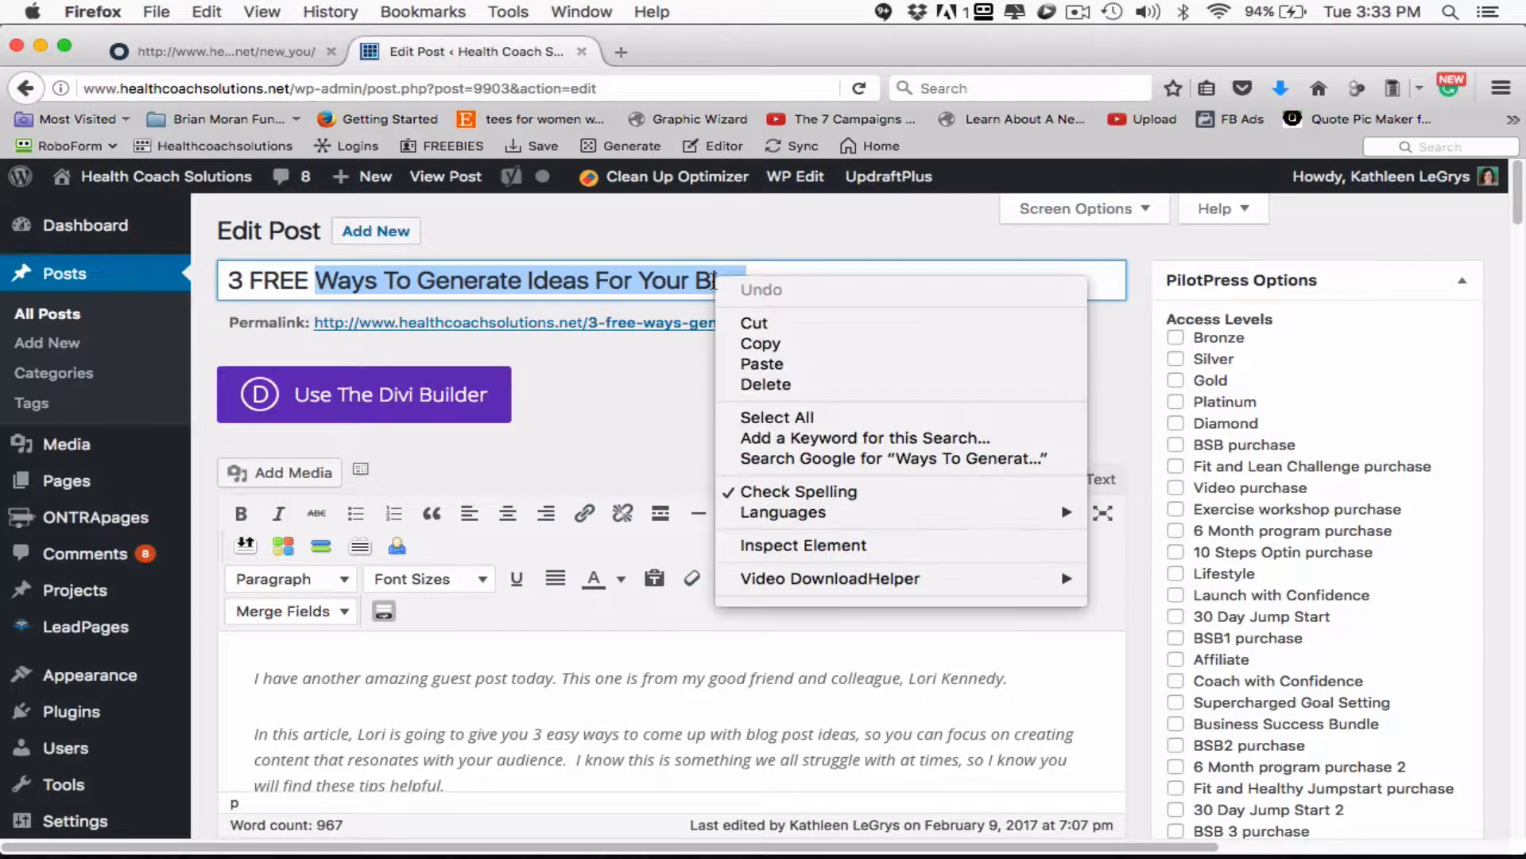
click(762, 342)
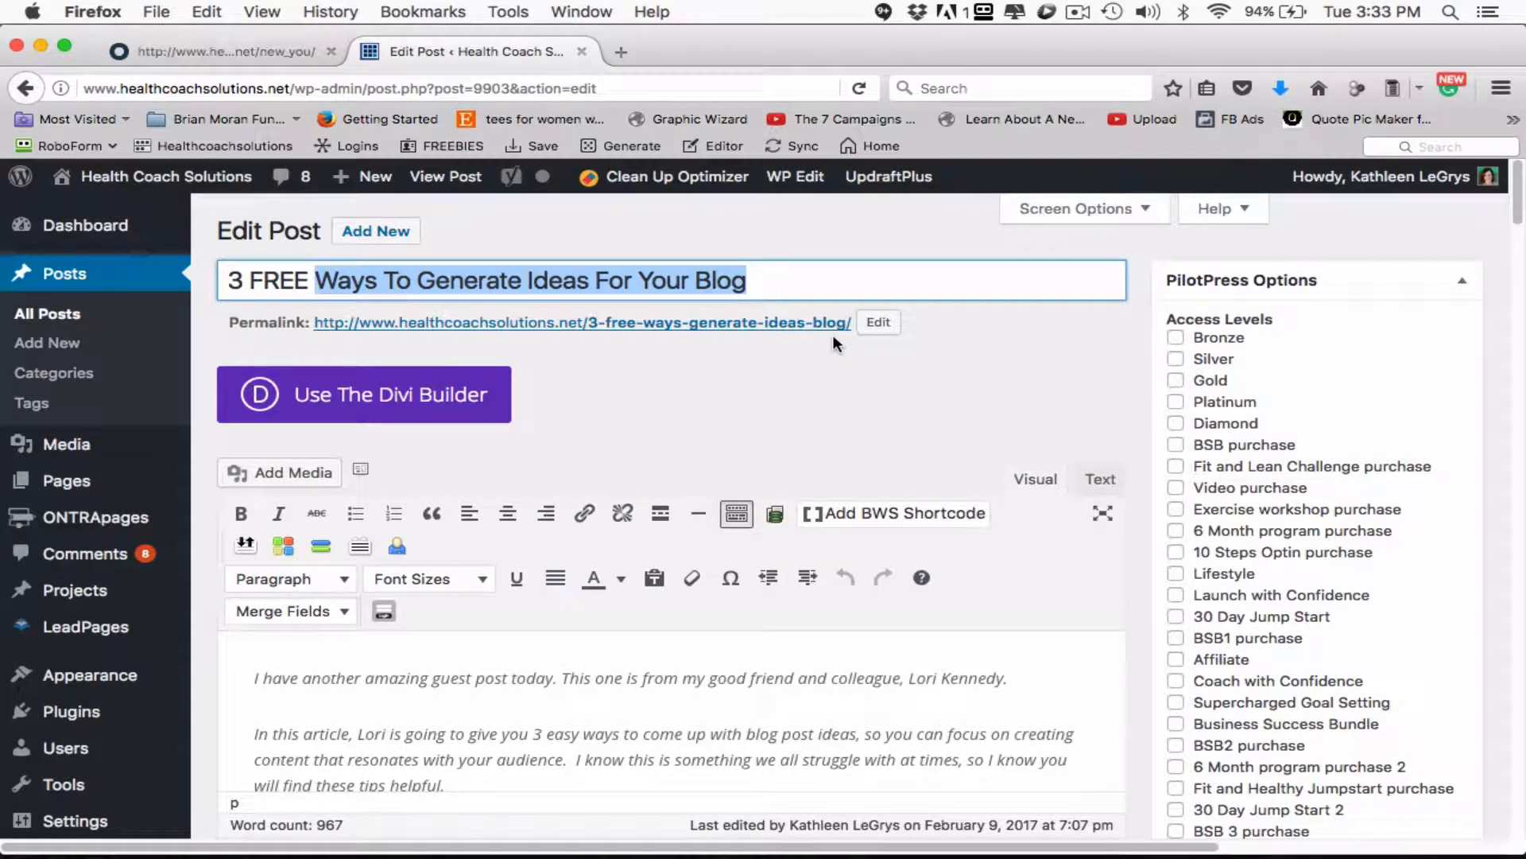
- Switch to Market Samurai and create the project with the copied phrase "Ways To Generate Ideas For Your Blog" as its keyword and title
key(super+Tab)
click(494, 147)
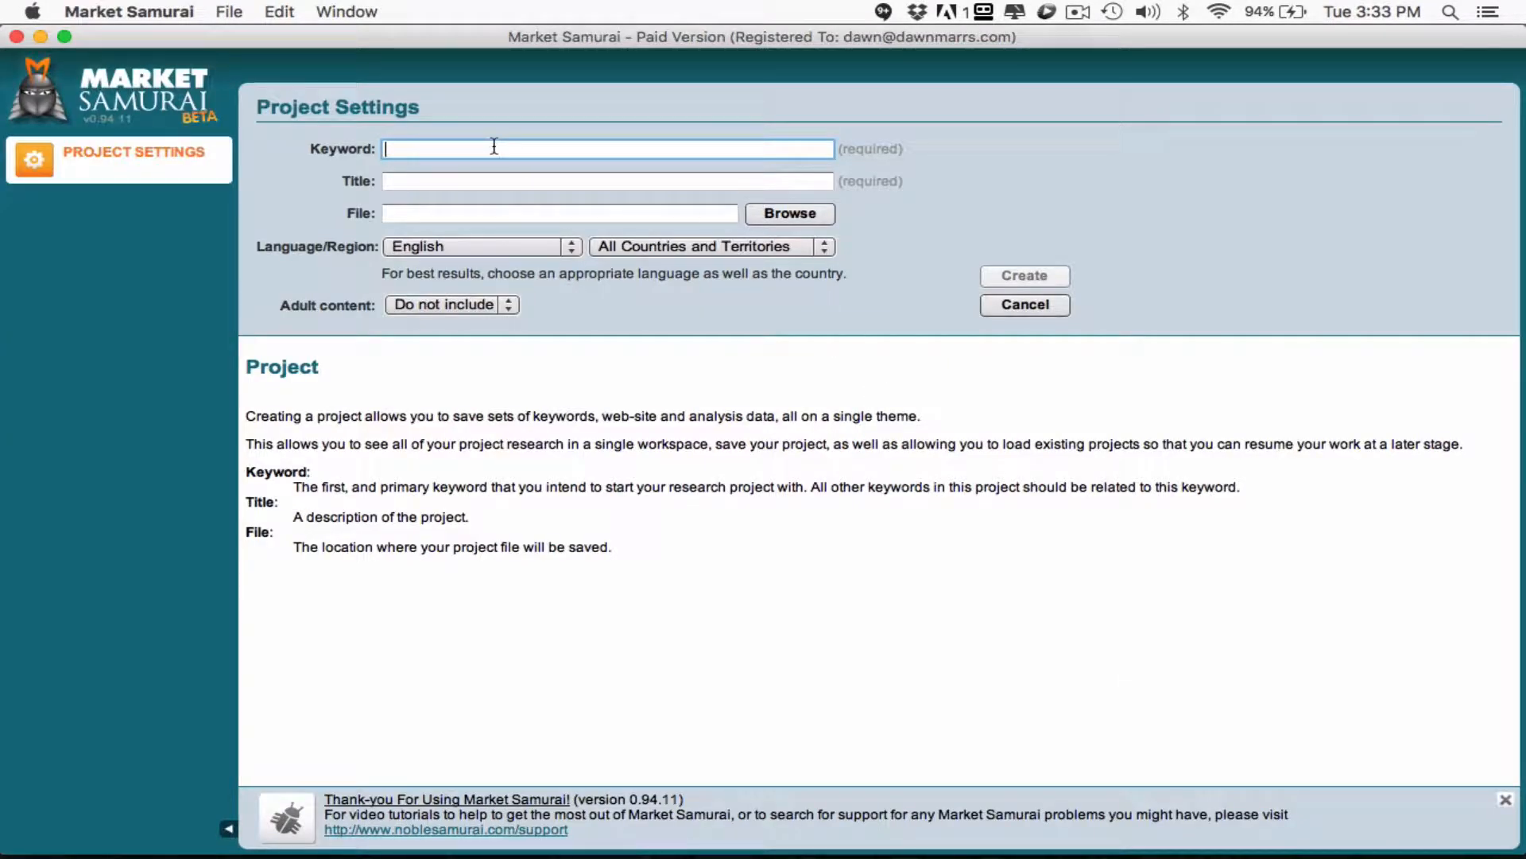
key(super+v)
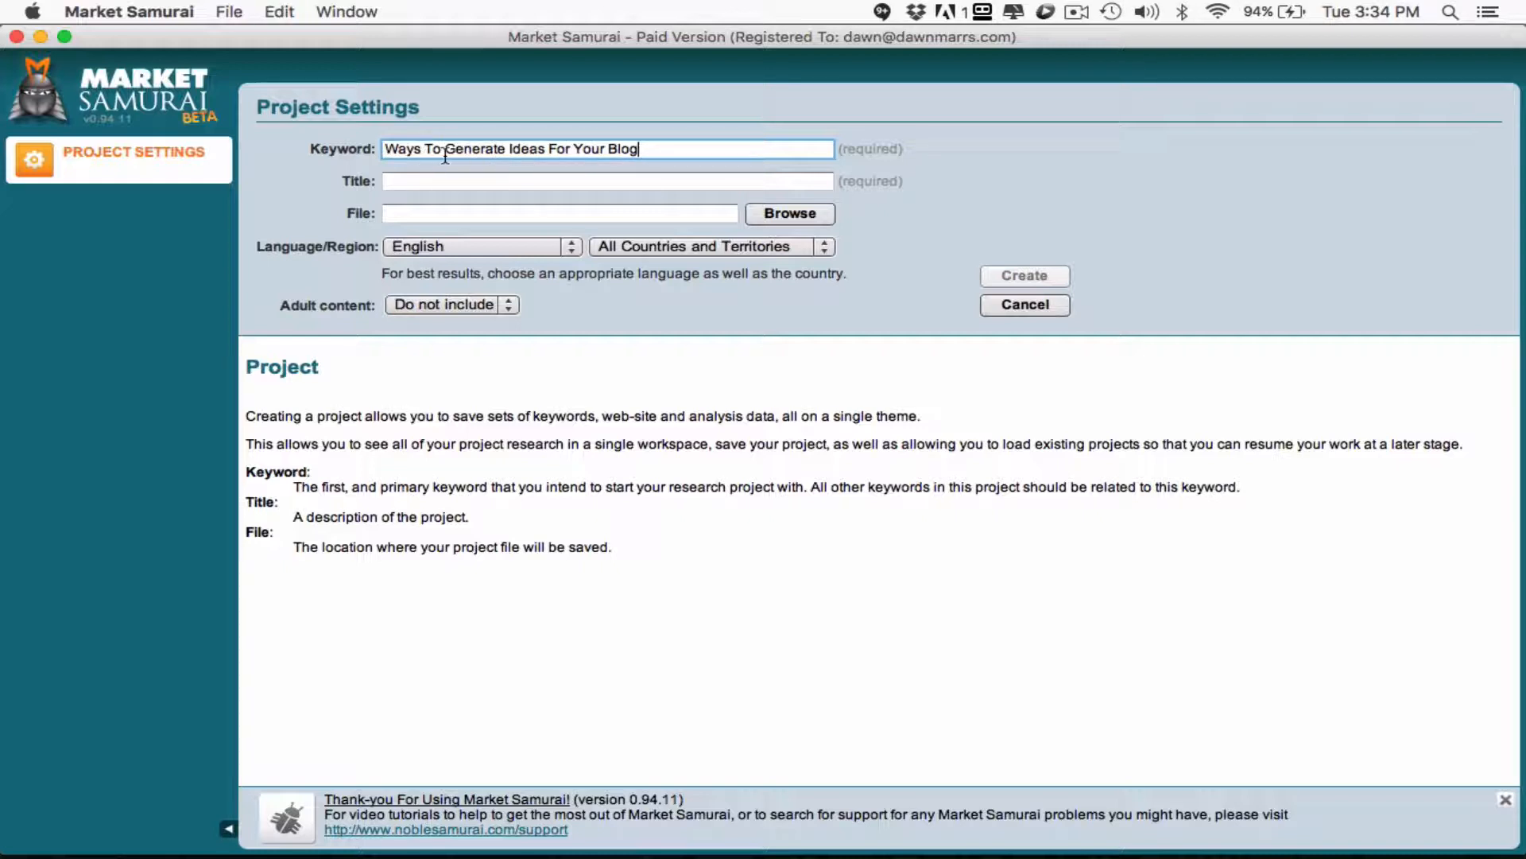
click(453, 178)
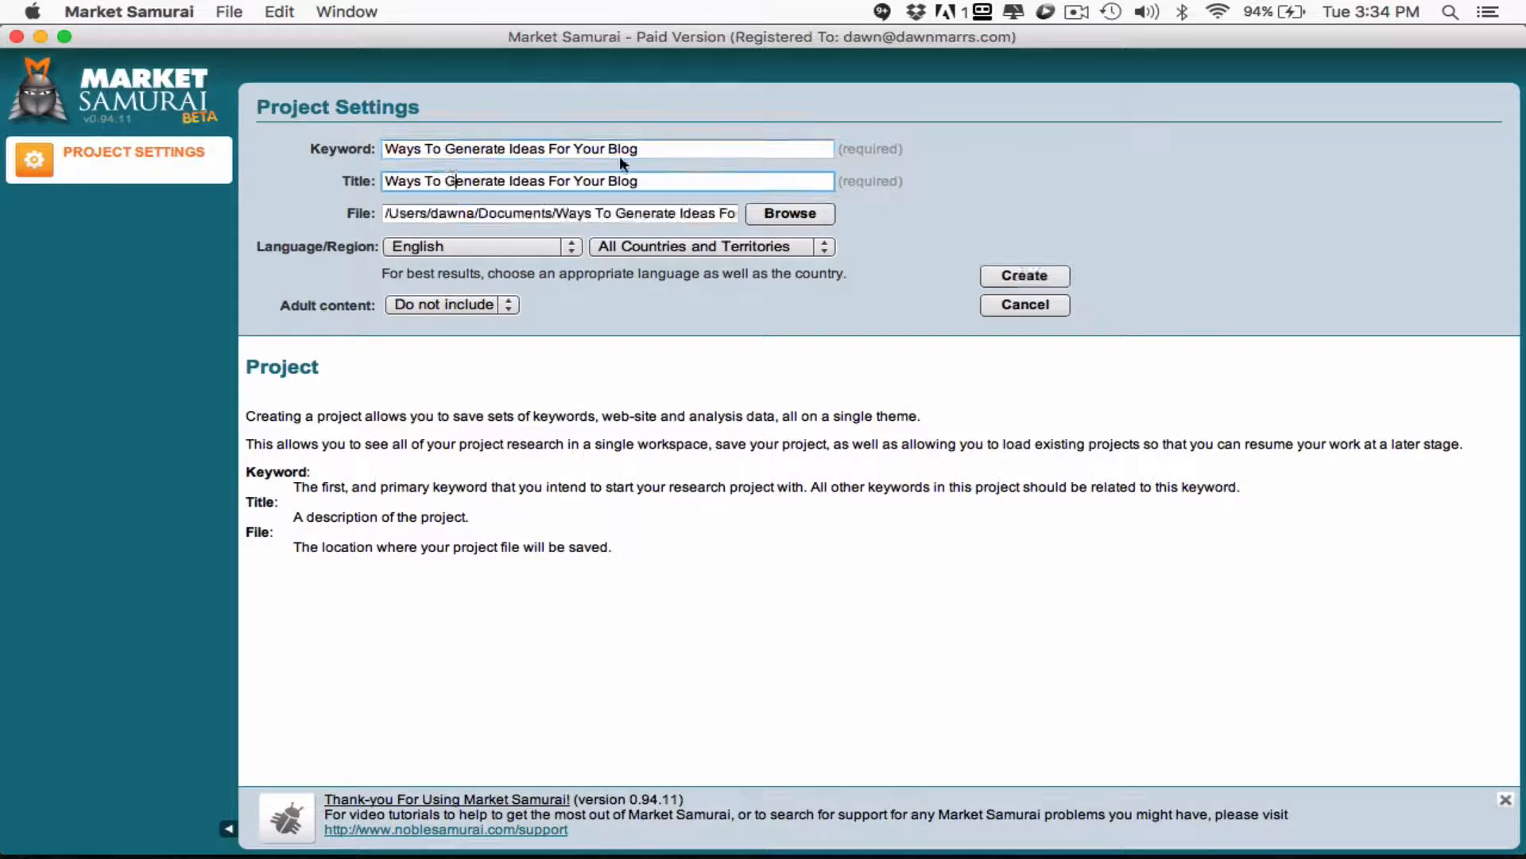
click(1003, 274)
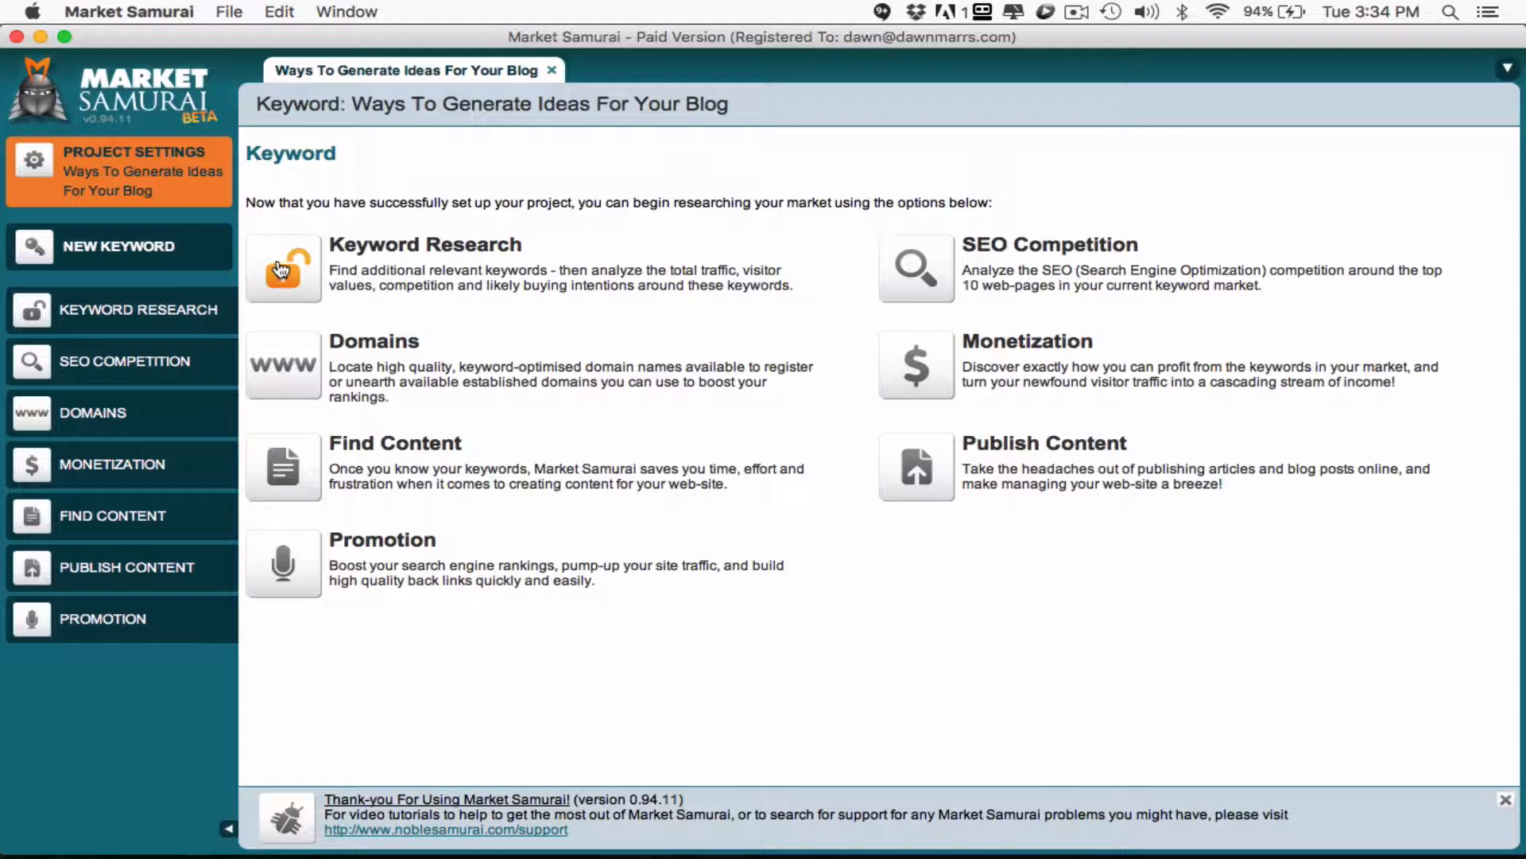
- Try to generate keyword suggestions in Keyword Research for "Ways To Generate Ideas For Your Blog"
click(283, 262)
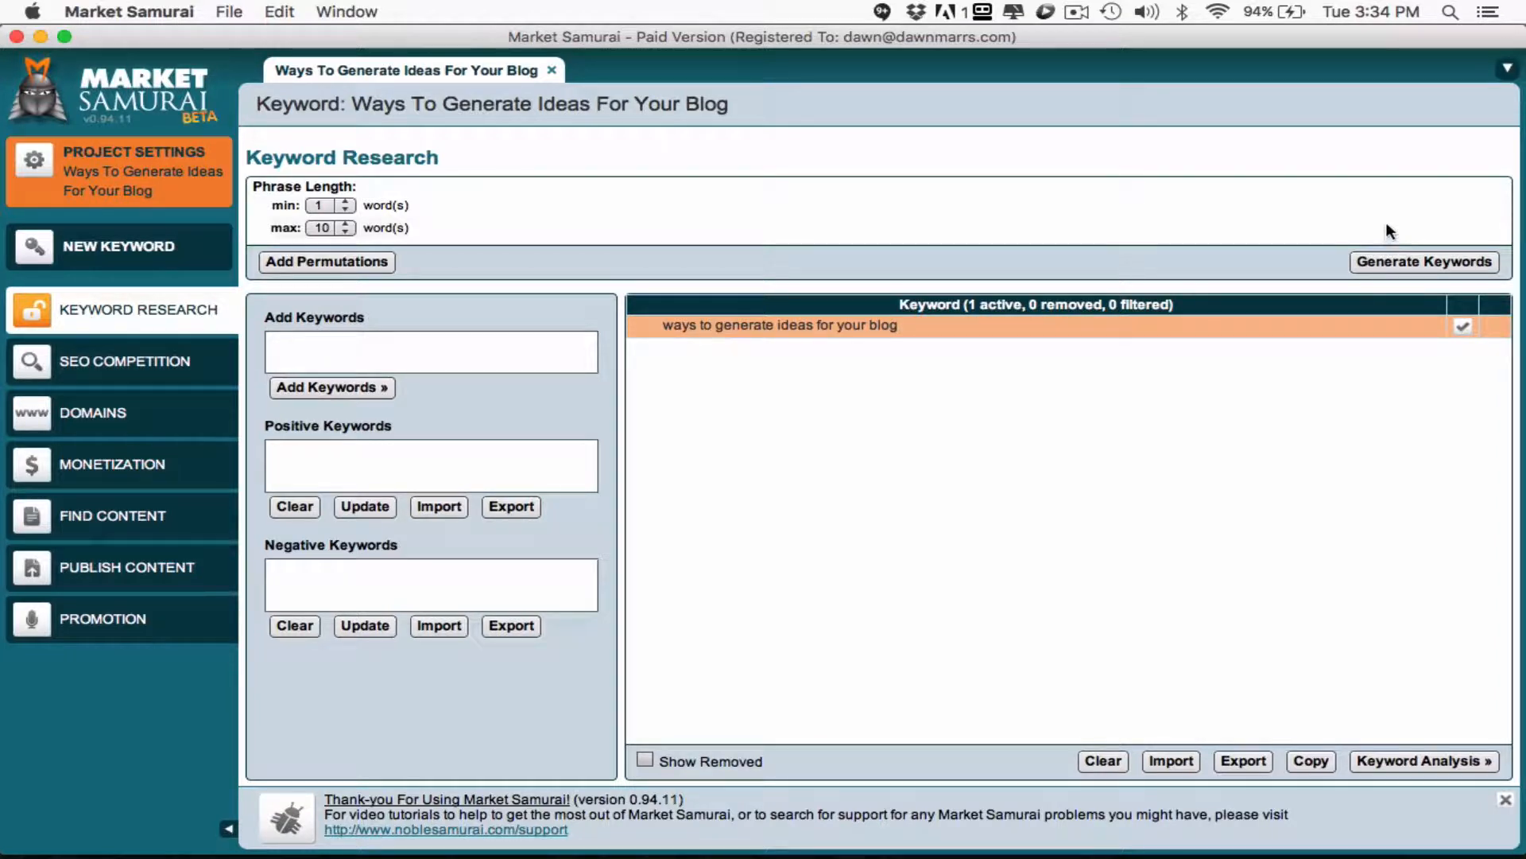
click(1400, 257)
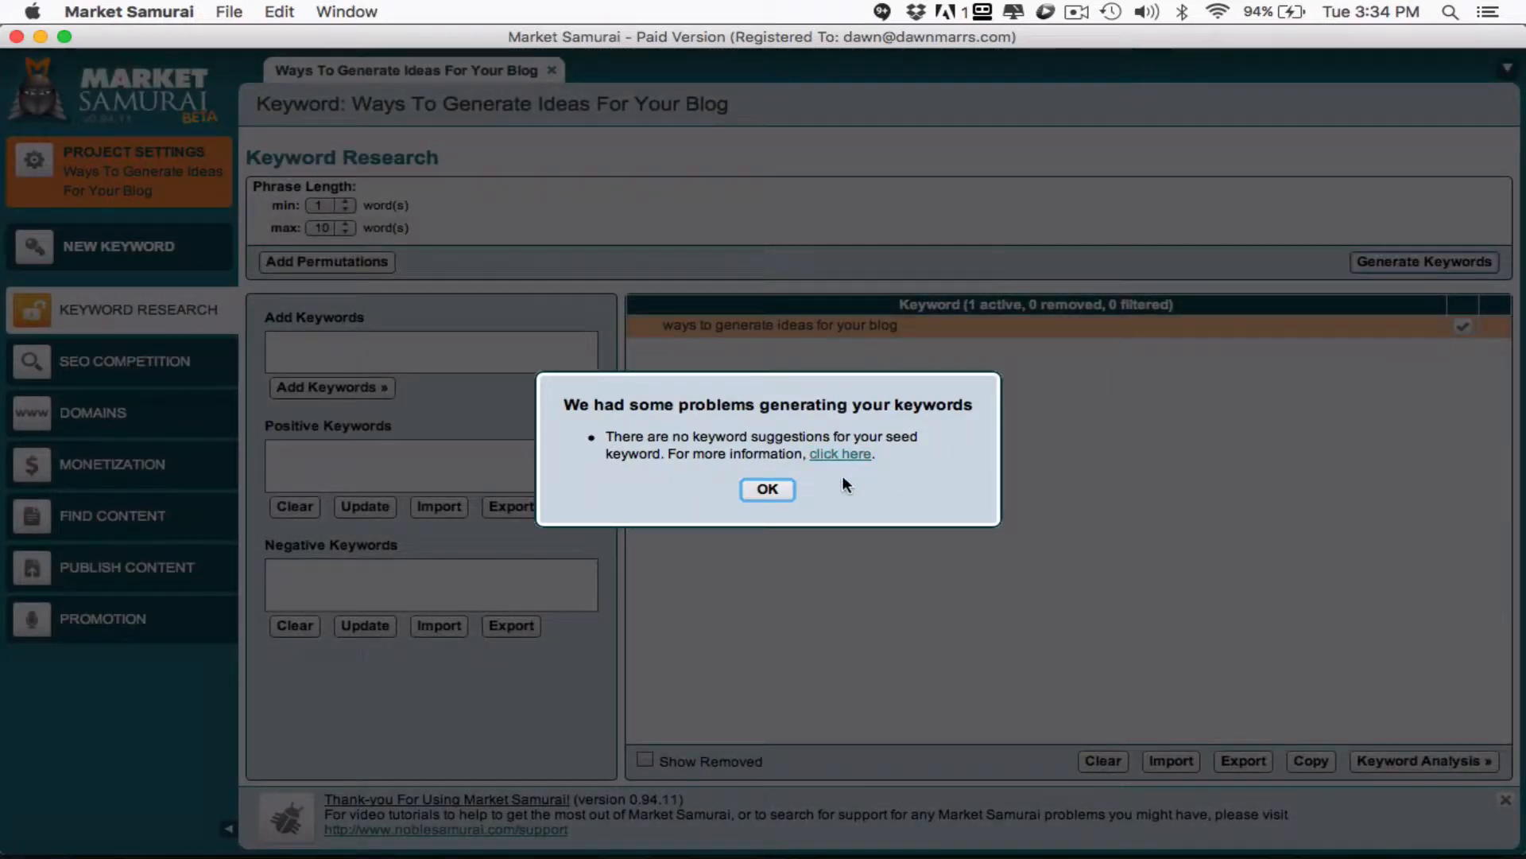
click(780, 487)
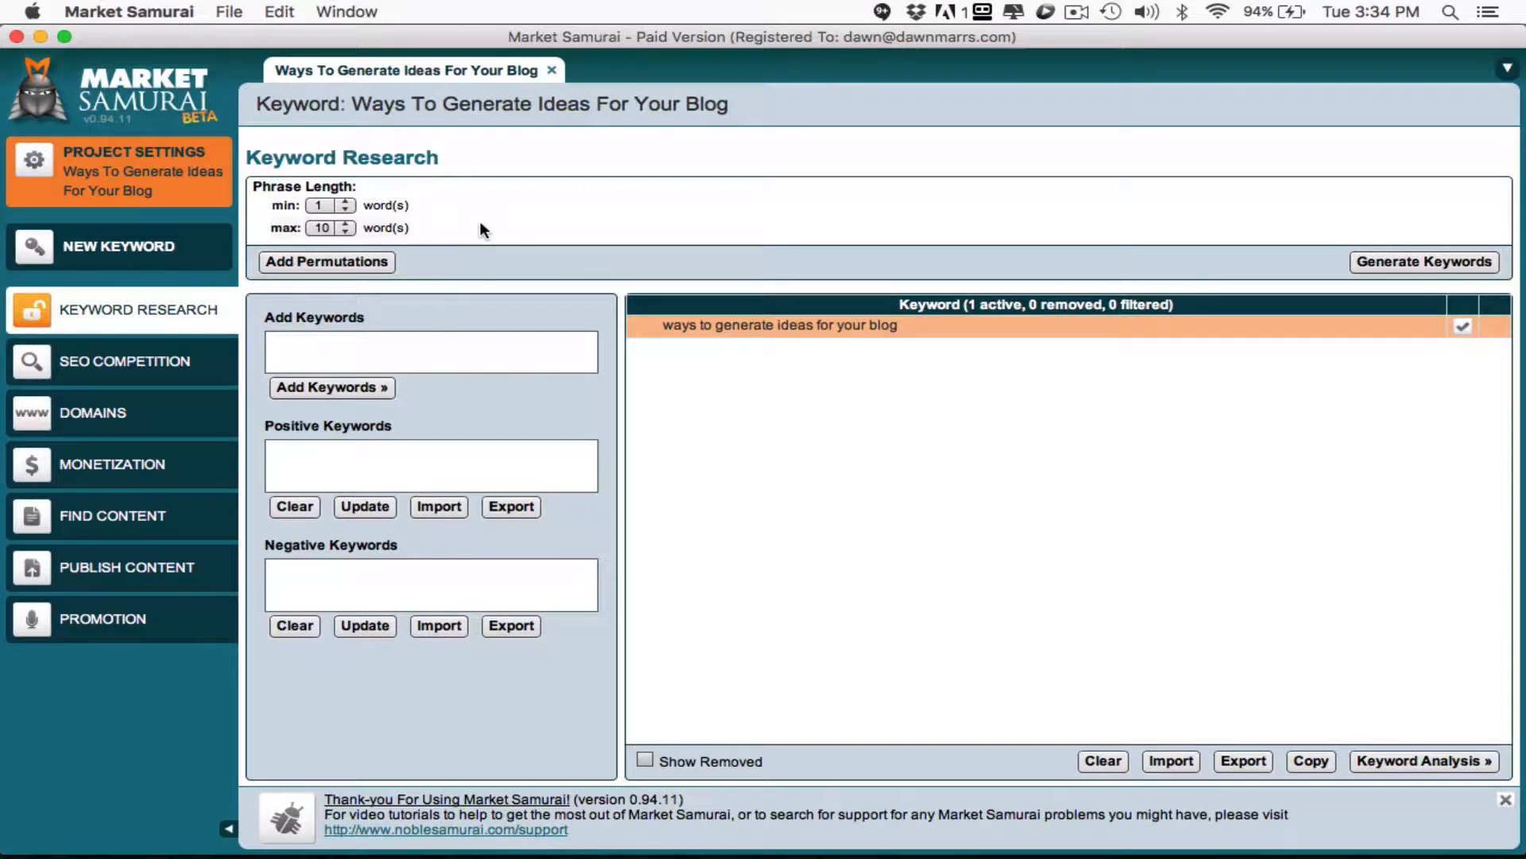
- Add "ideas for blog" as a new keyword in the project
click(124, 244)
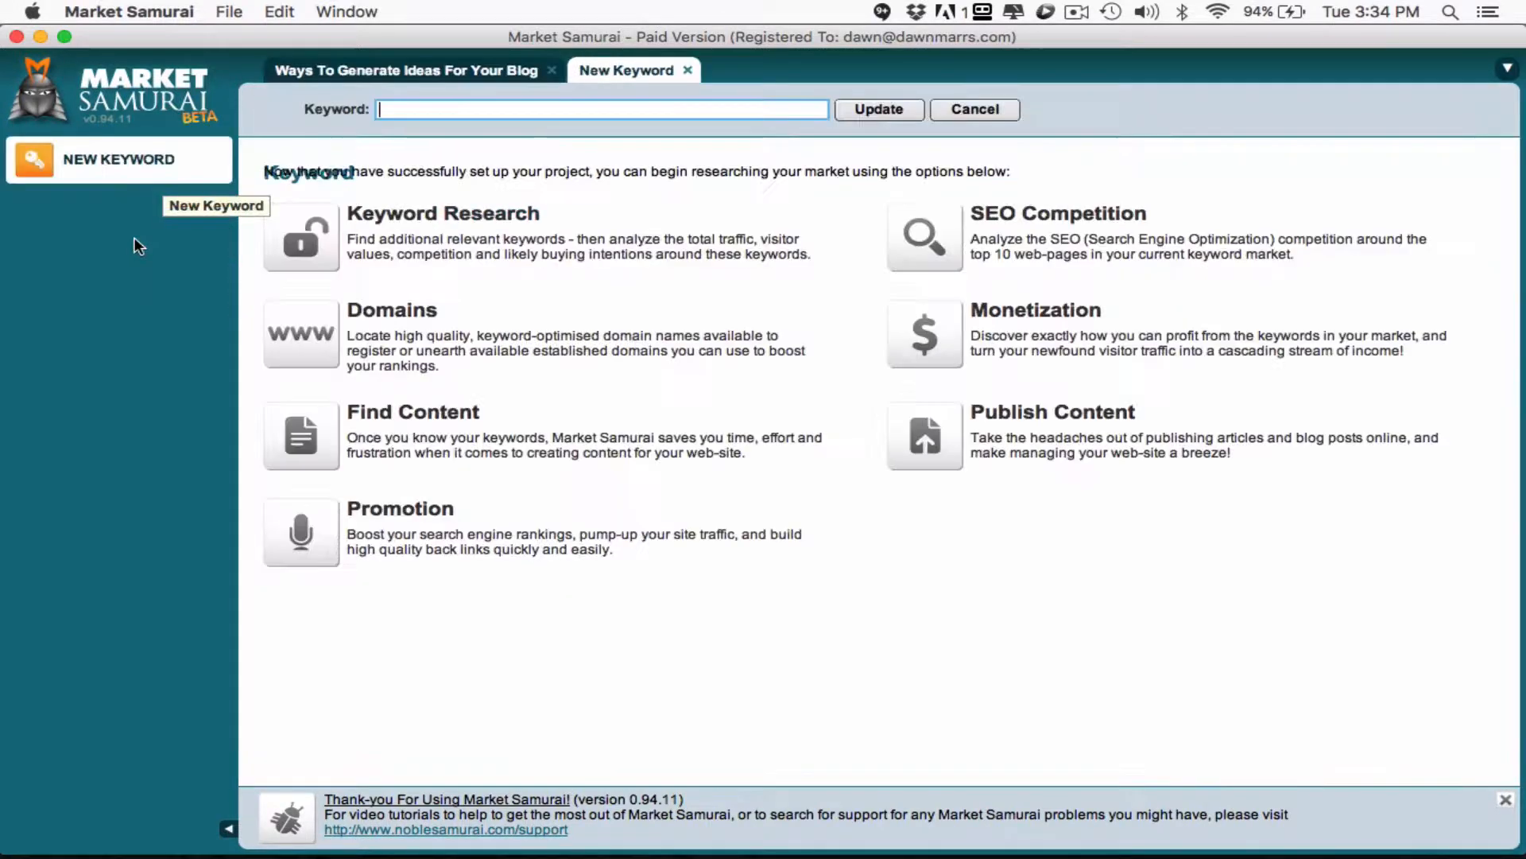
text(id)
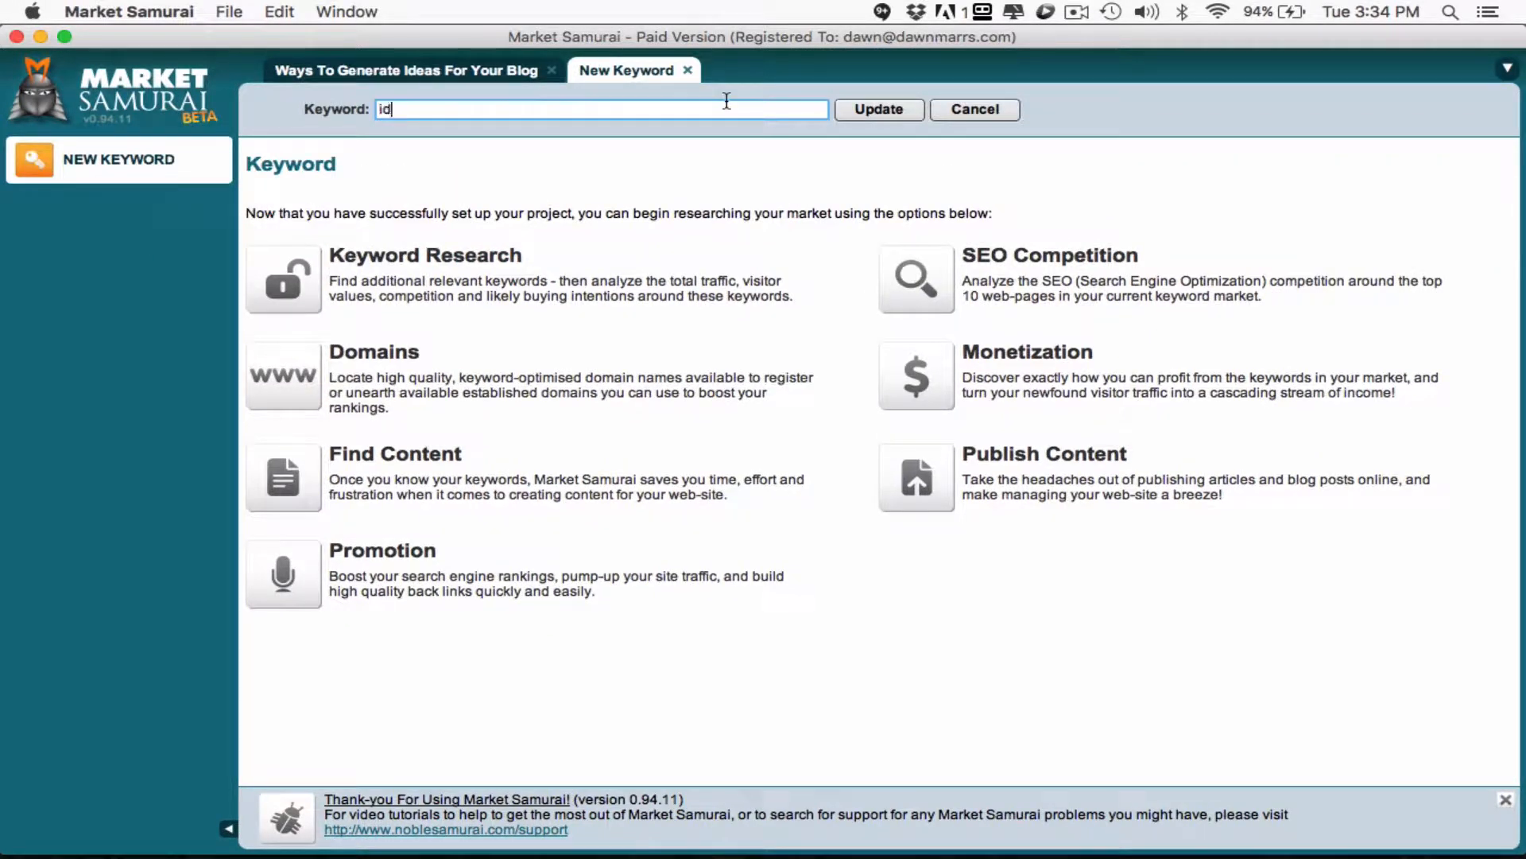
text(eas for blog)
click(855, 109)
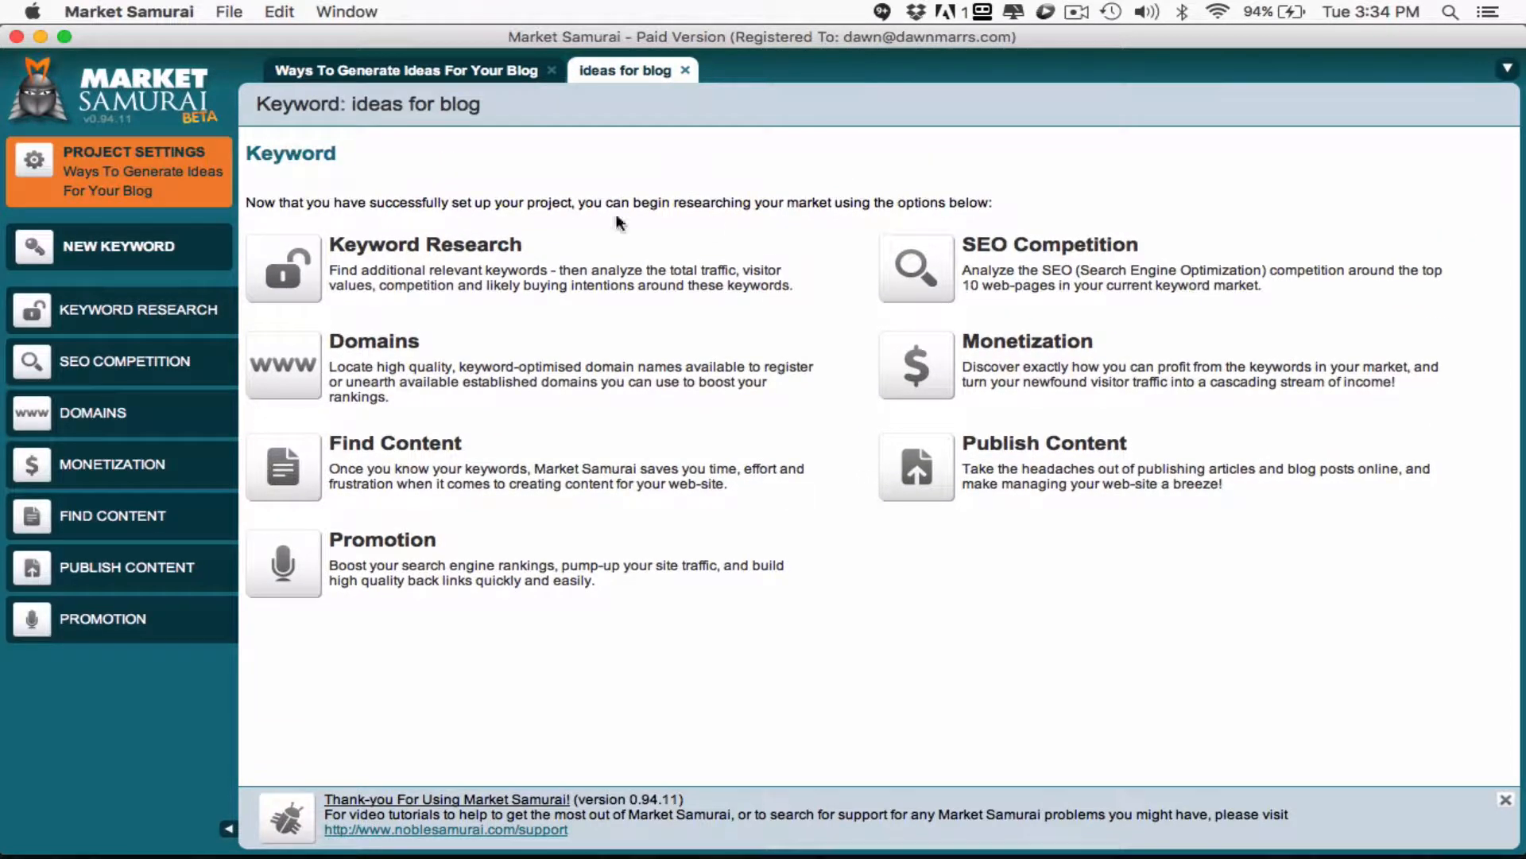
- Generate keyword suggestions for "ideas for blog" and open their keyword analysis
click(287, 267)
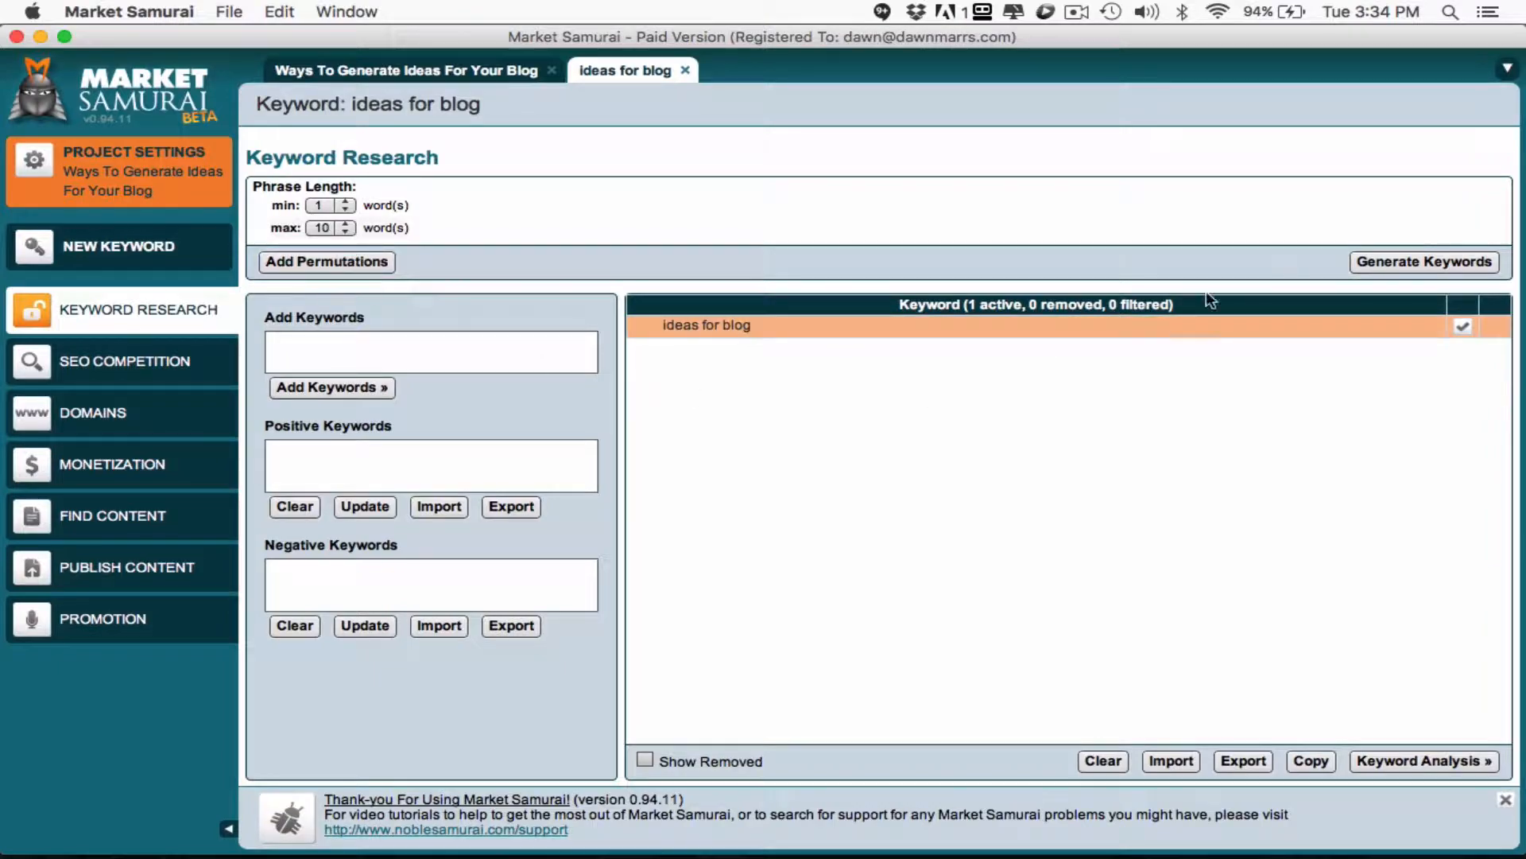
click(1385, 265)
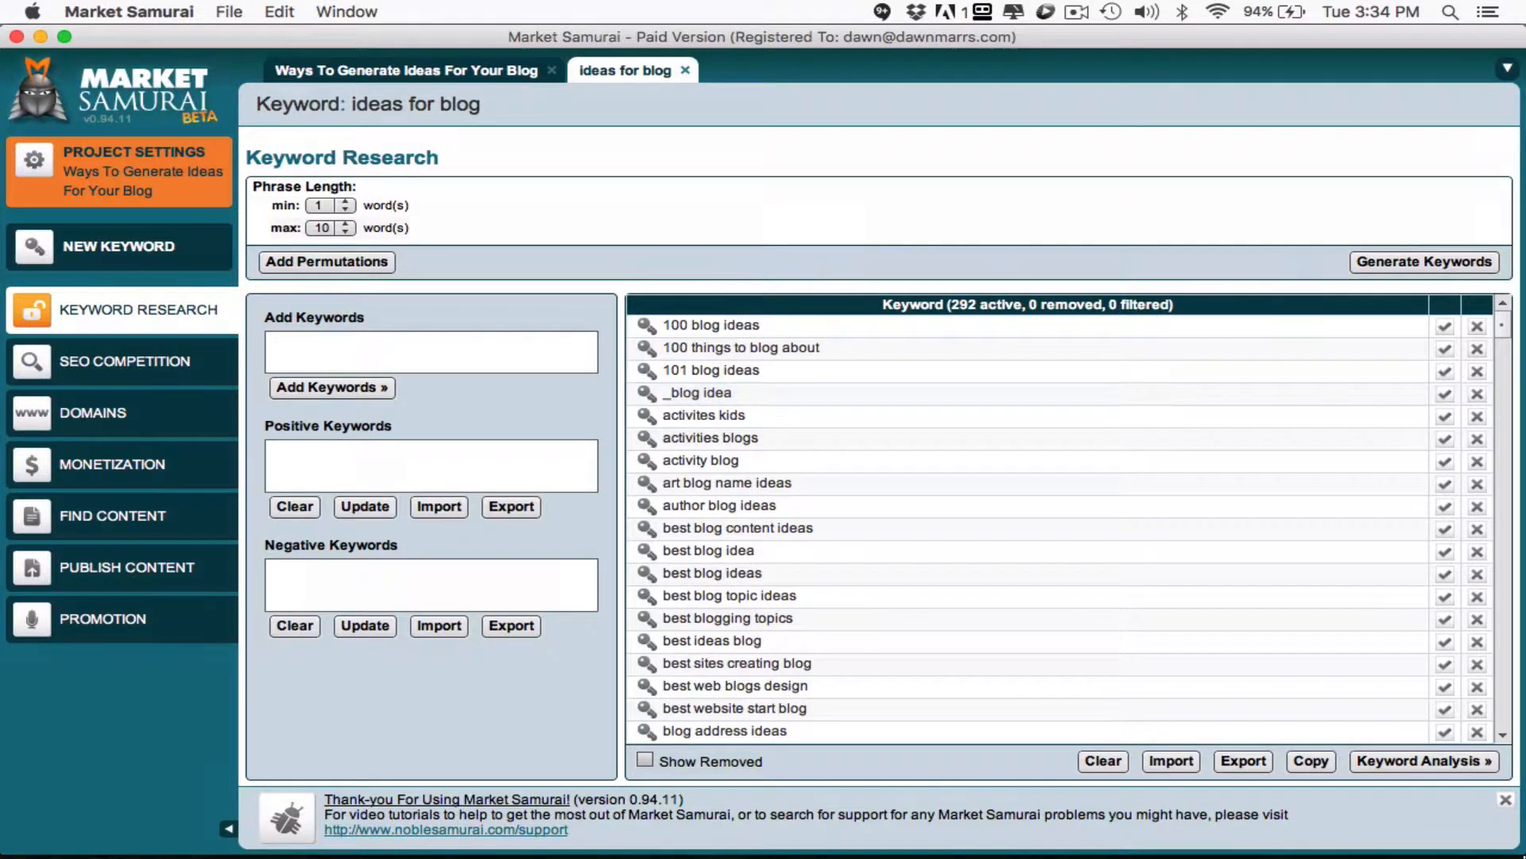
click(1407, 756)
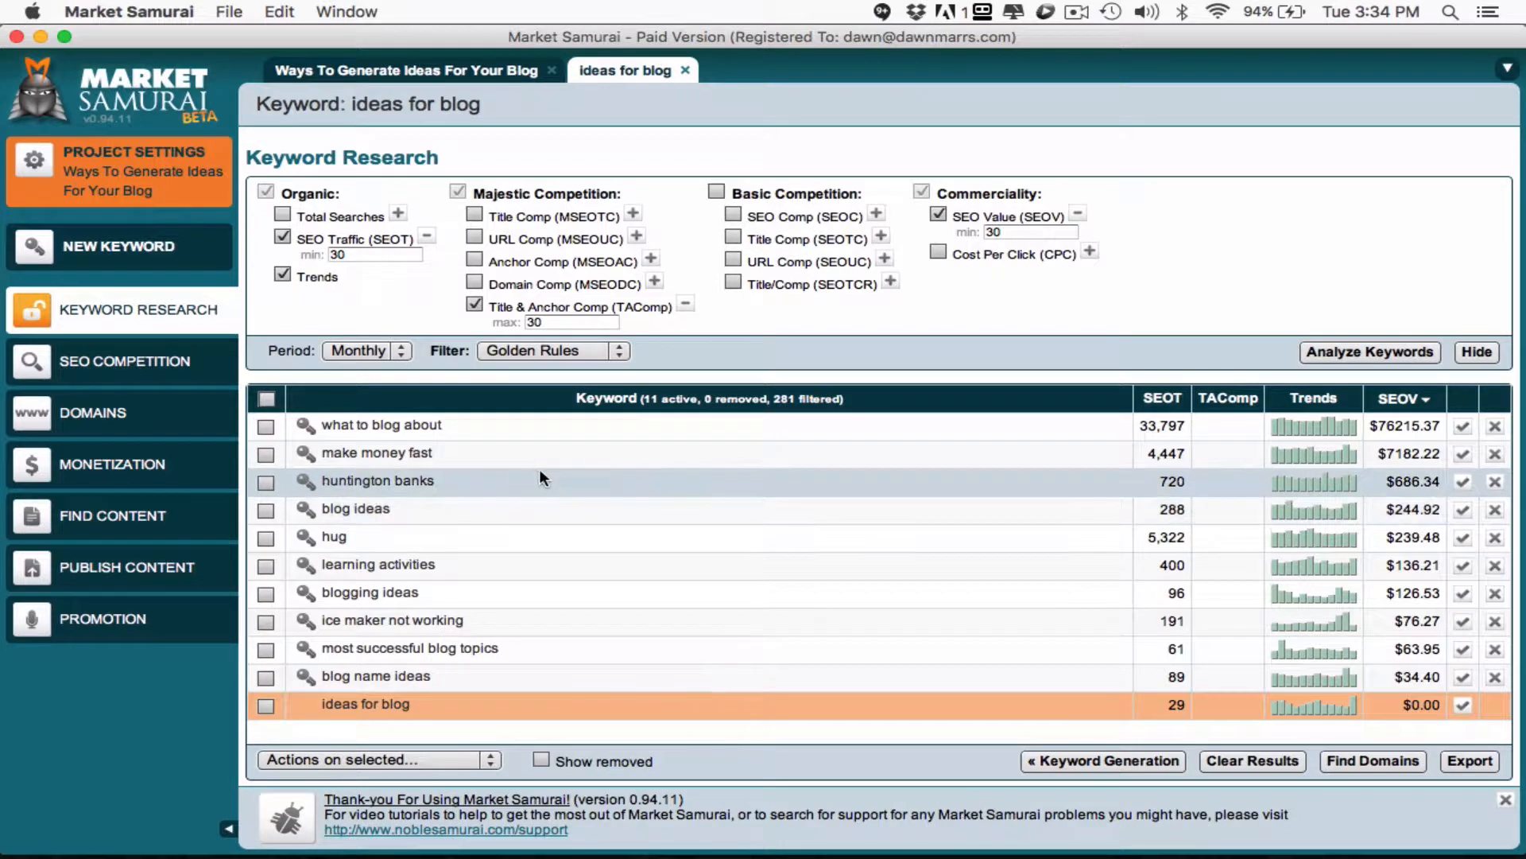
- Include all Basic Competition metrics in the Golden Rules filter and analyze the keywords
click(359, 254)
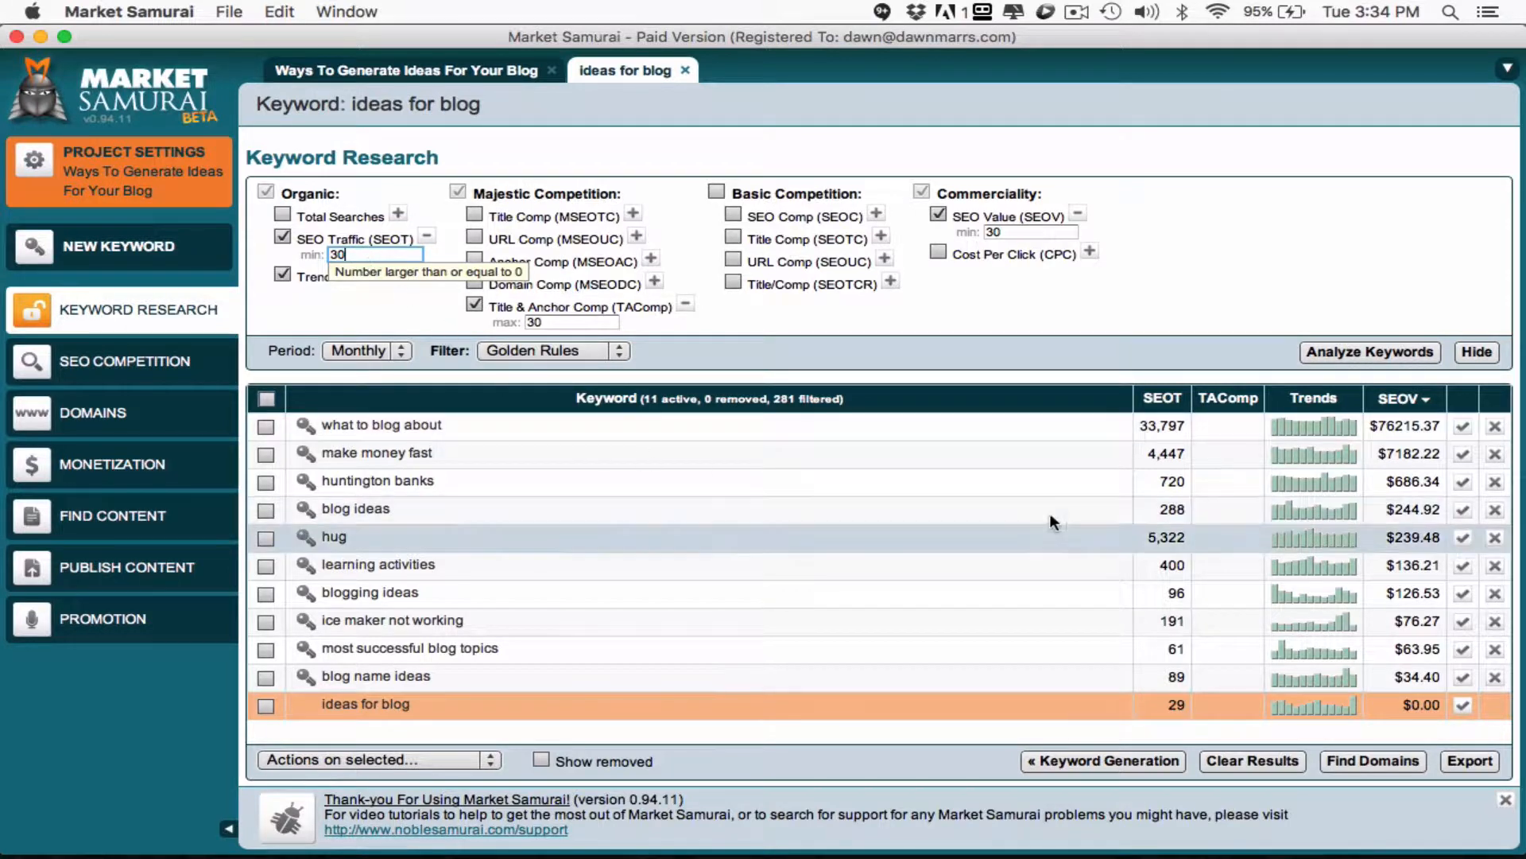
mouse_move(1174, 406)
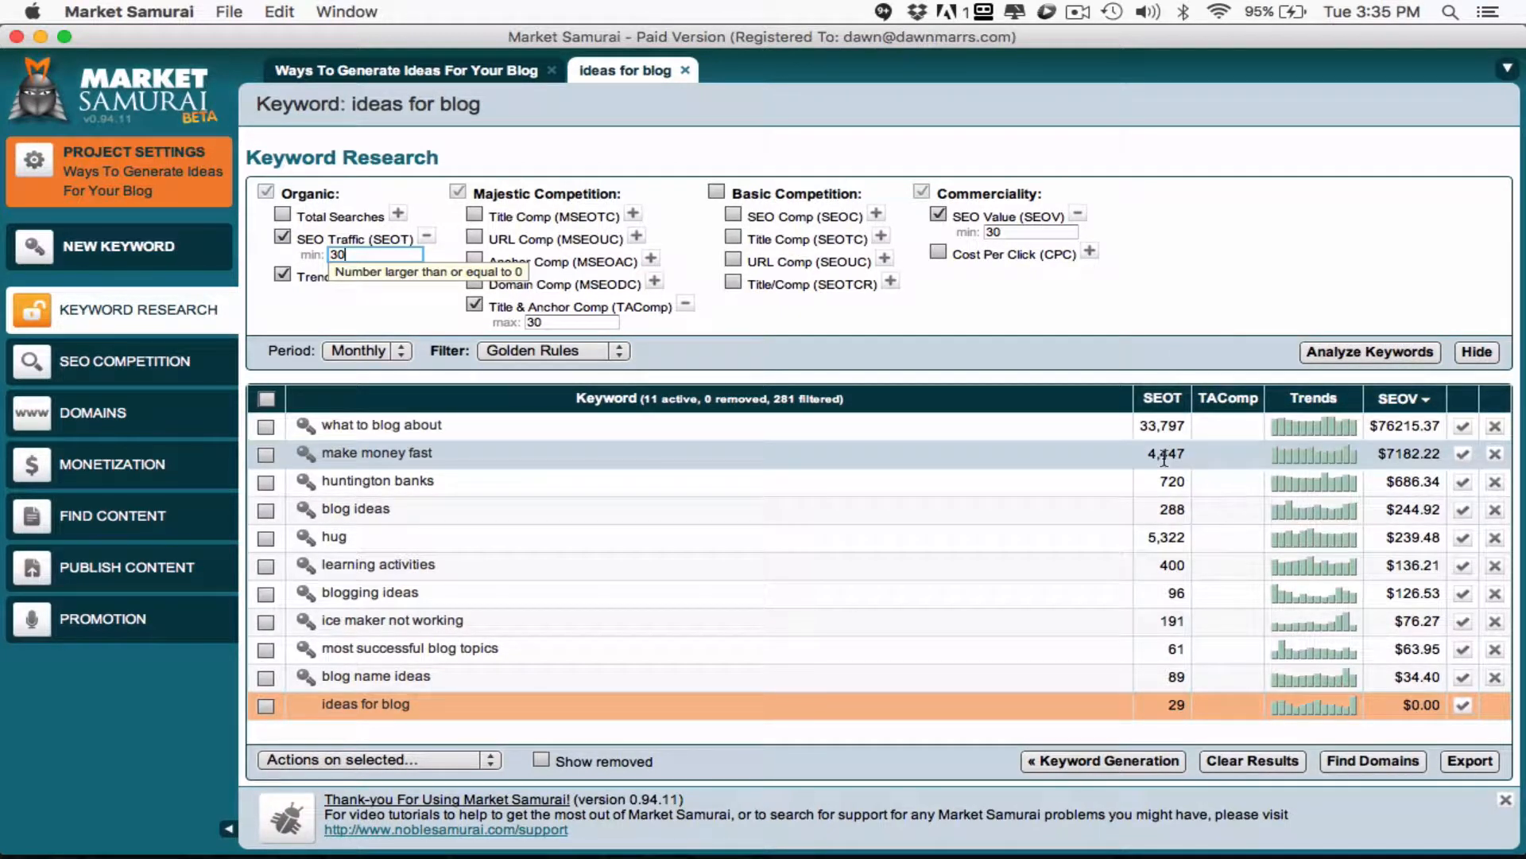
mouse_move(1412, 410)
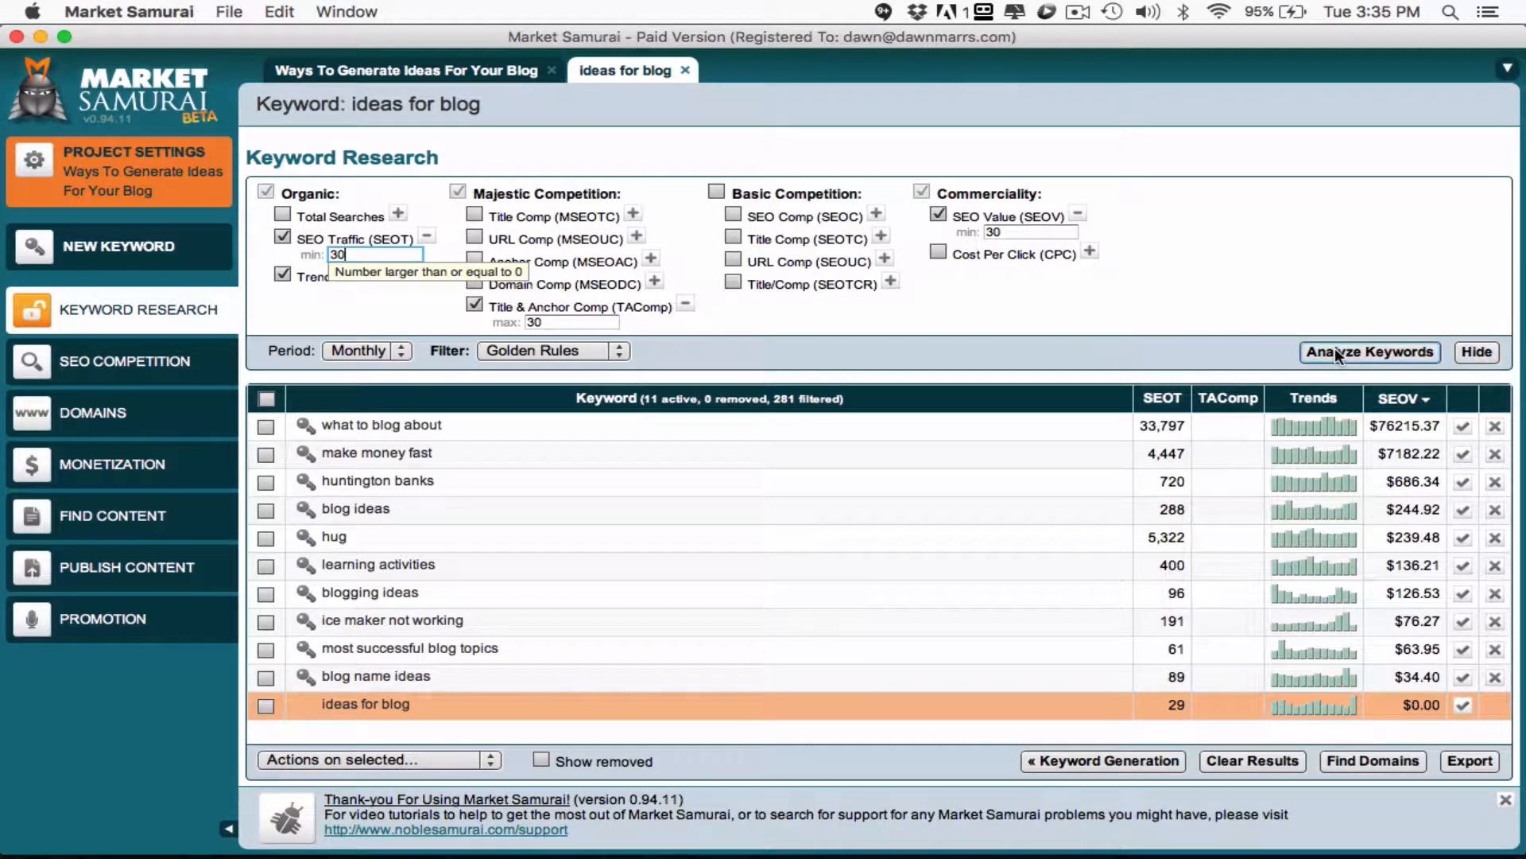
click(874, 147)
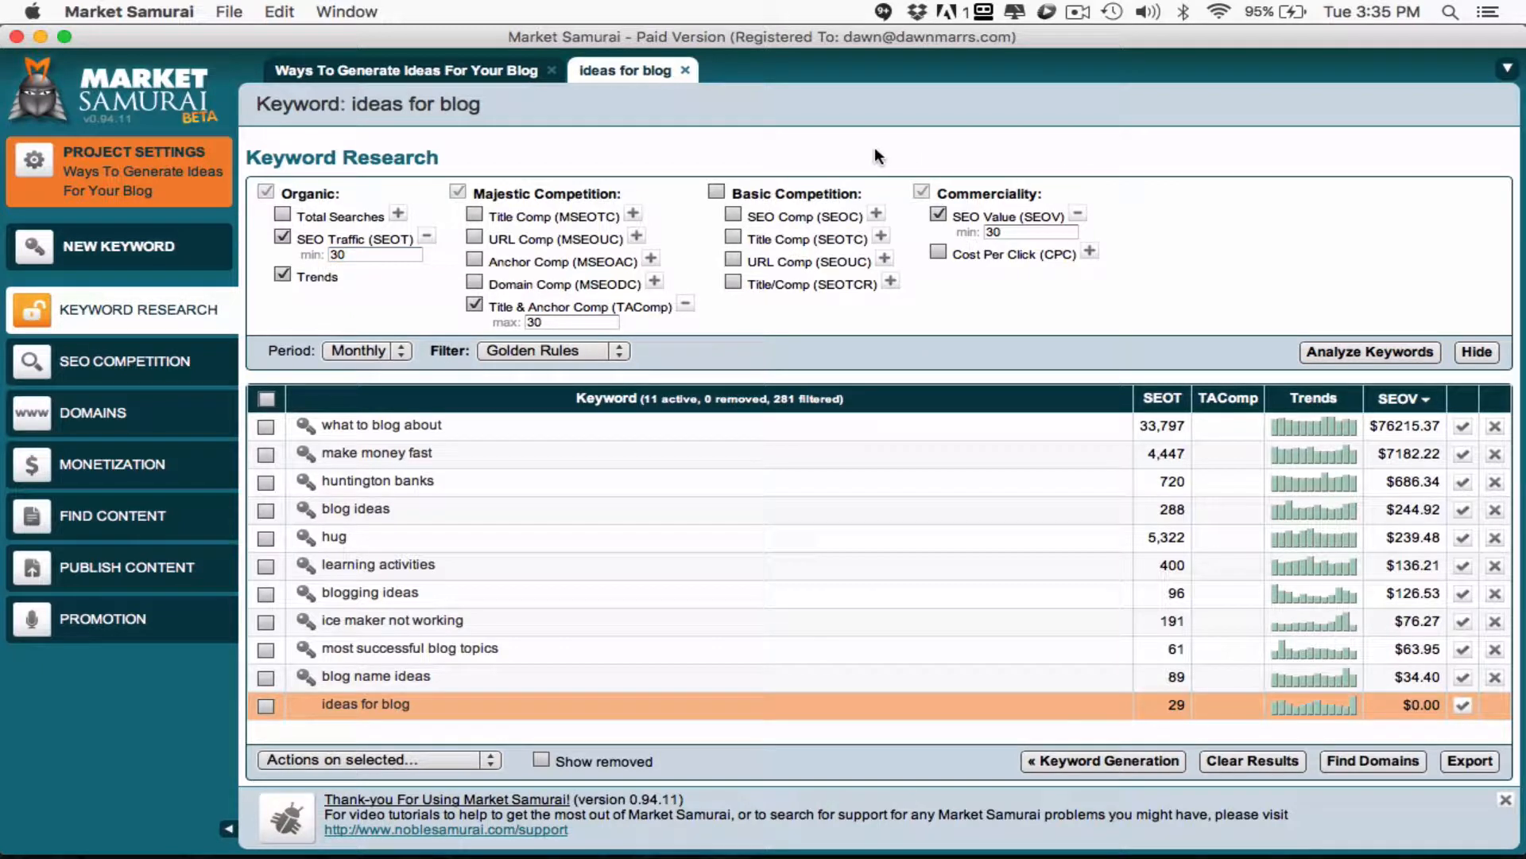
click(716, 191)
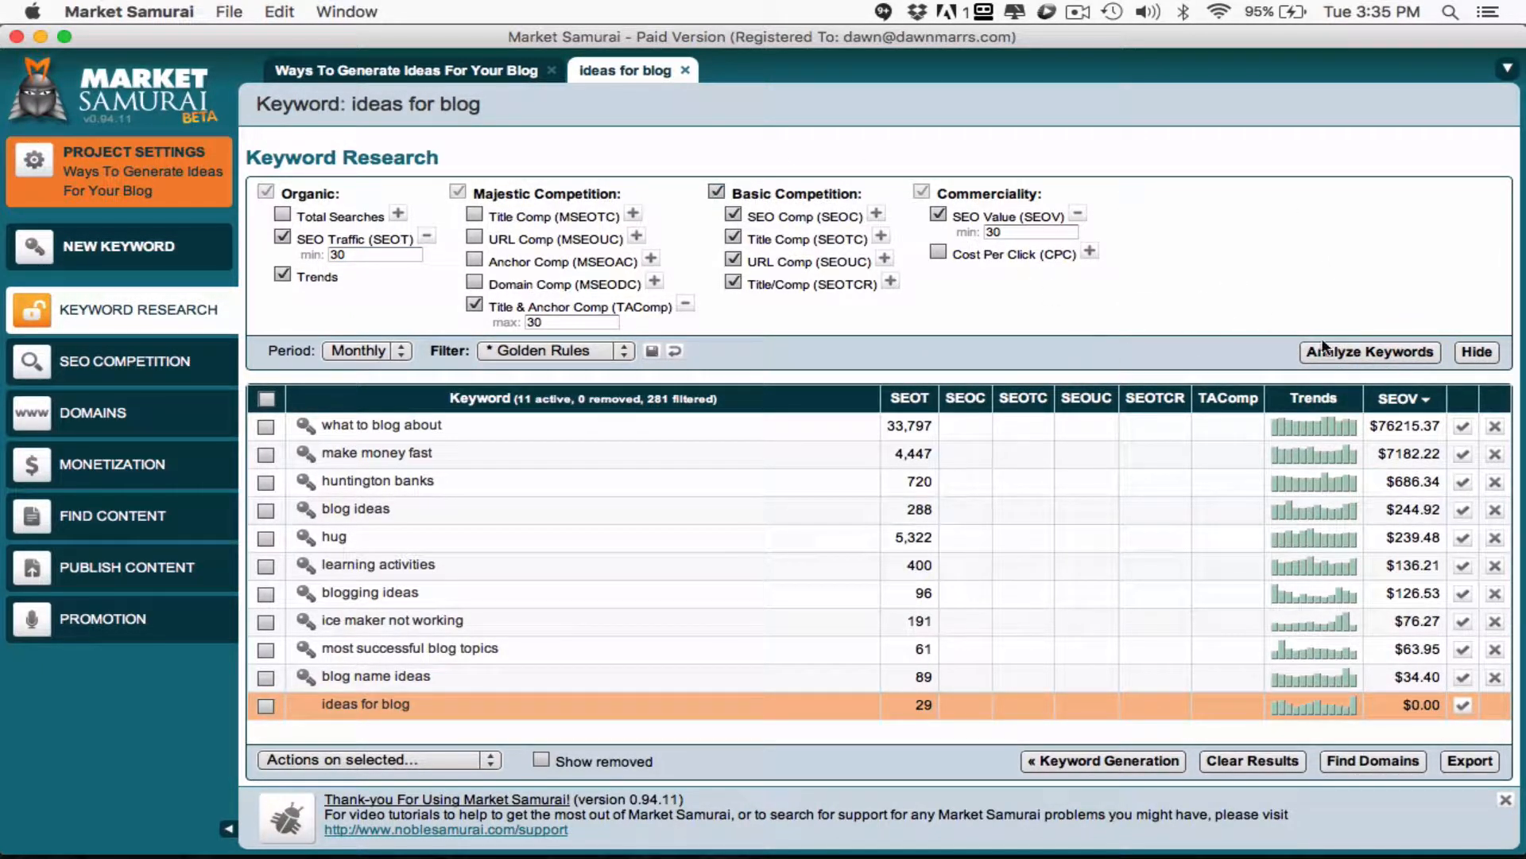
click(1356, 354)
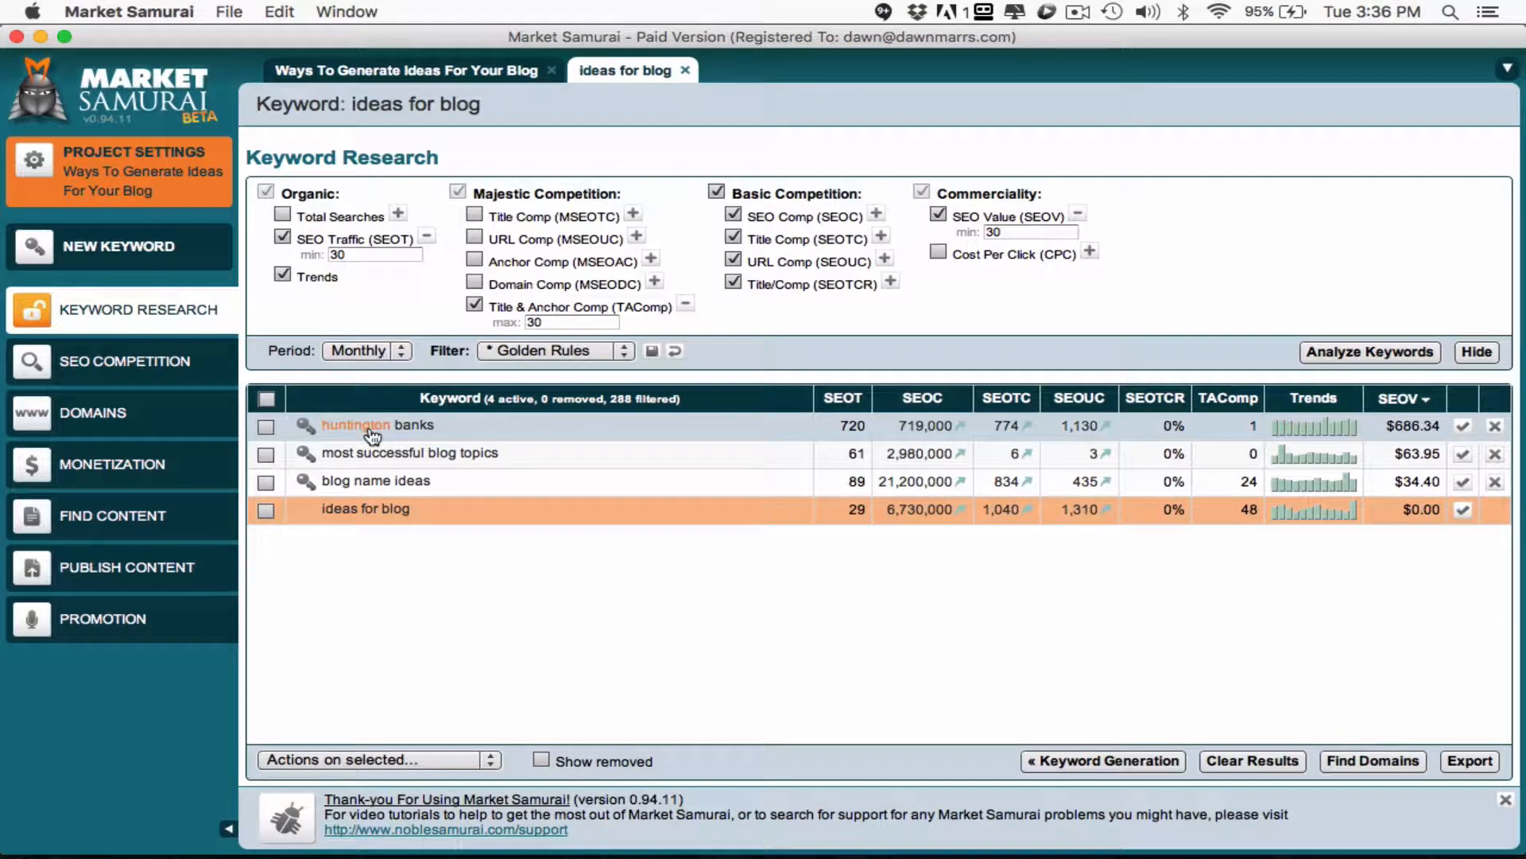
- Analyze the keywords again with a minimum SEO Traffic of 10 and the SEO Value metric excluded
double_click(350, 255)
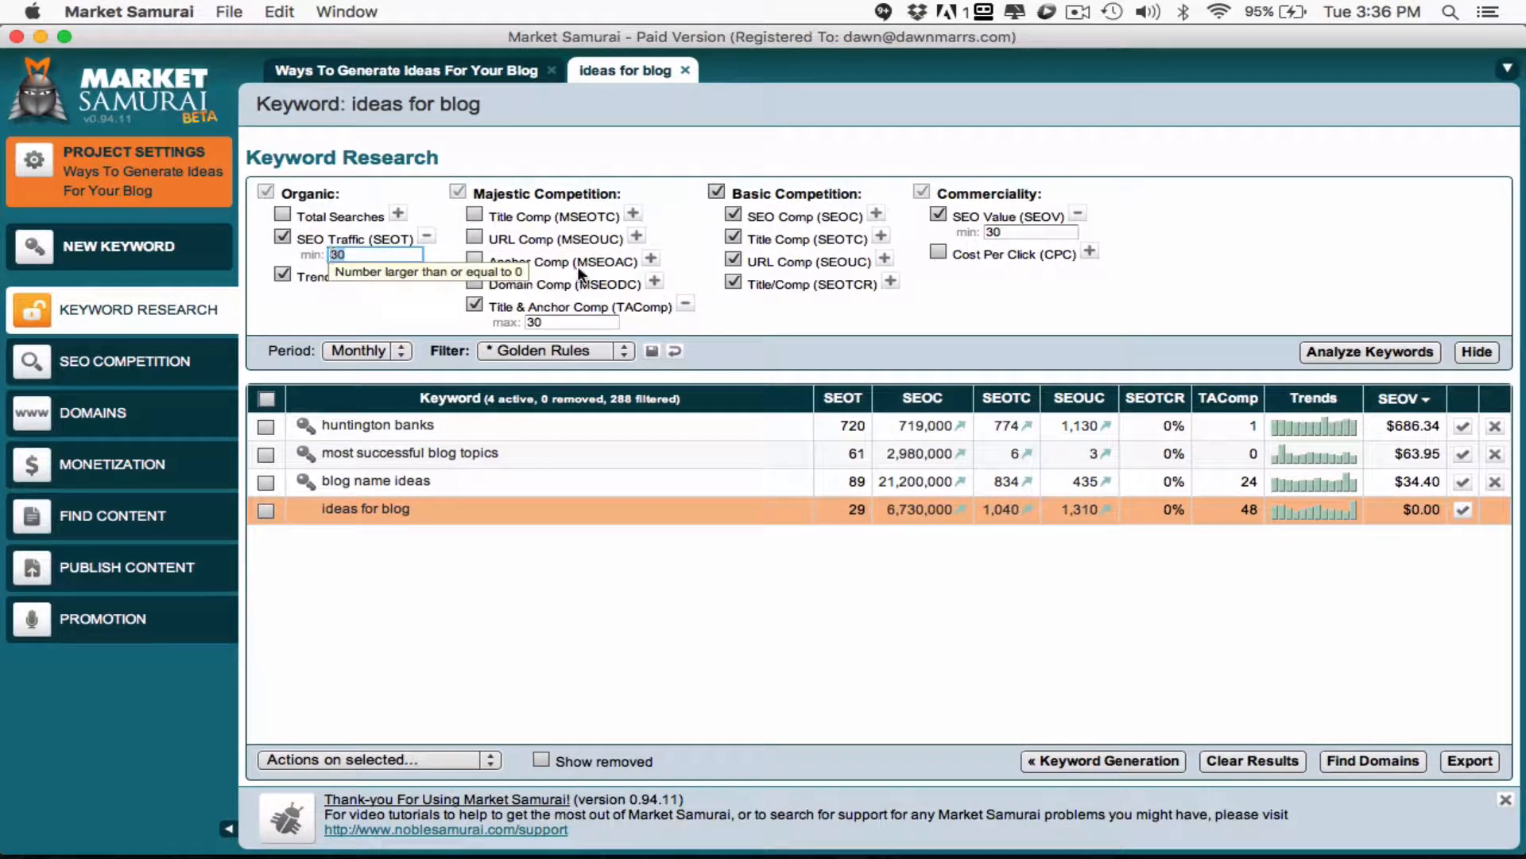
text(10)
click(939, 211)
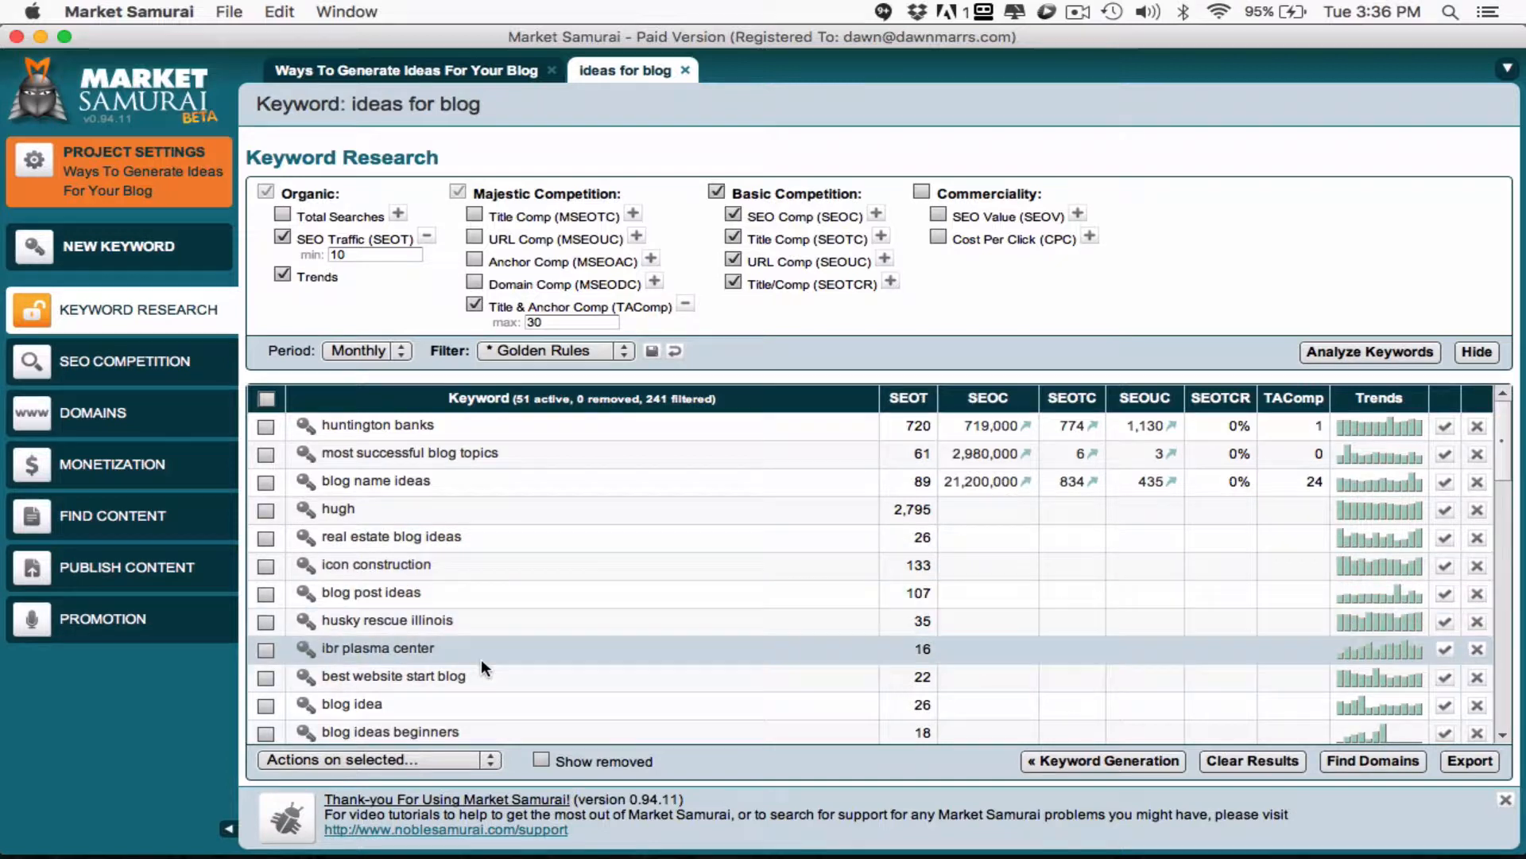
scroll(445, 712, down, 3)
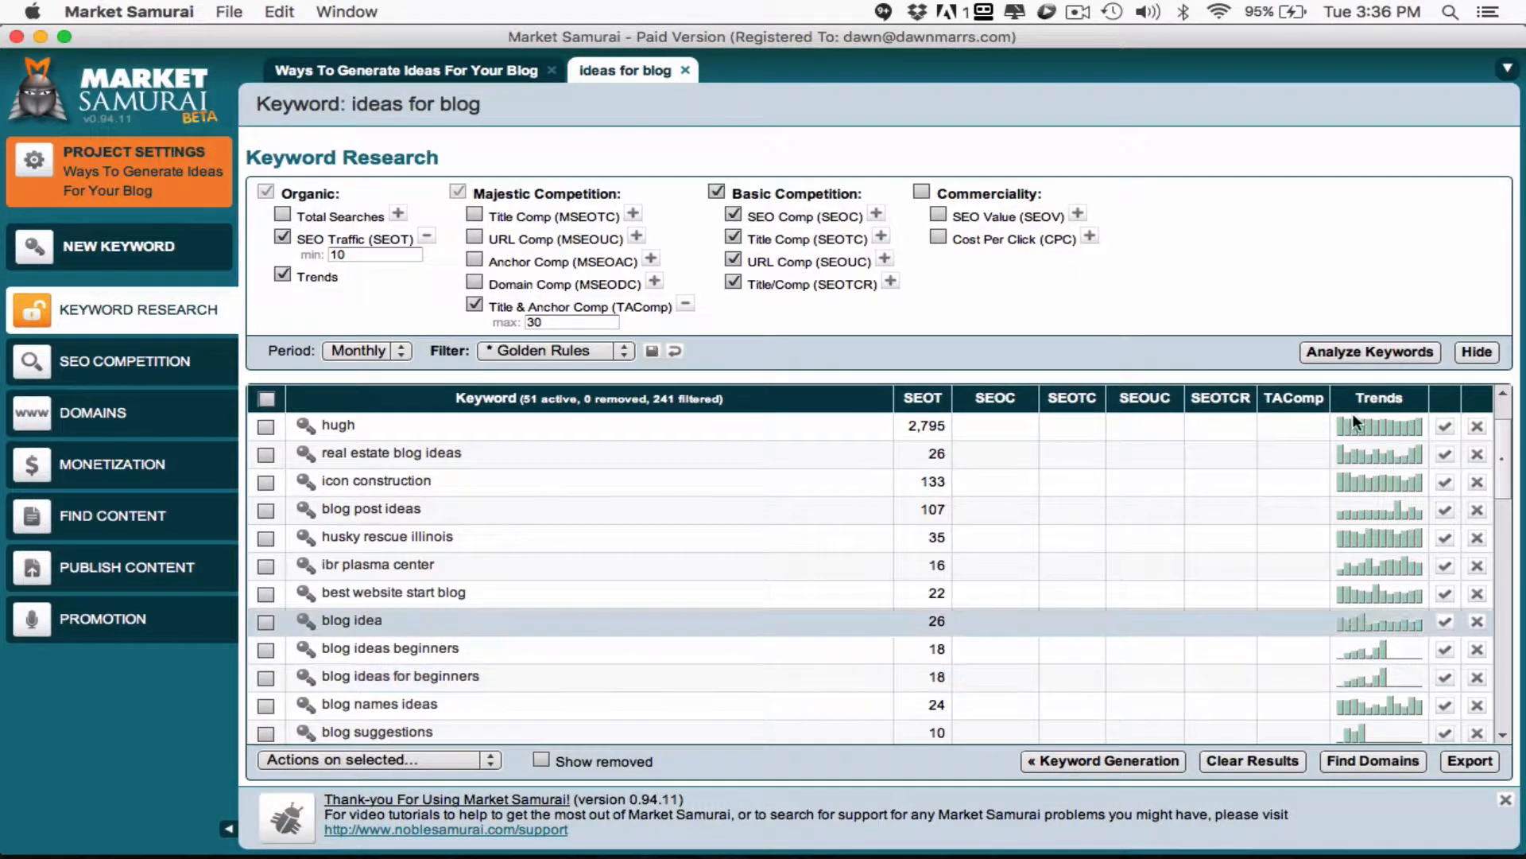
click(1371, 353)
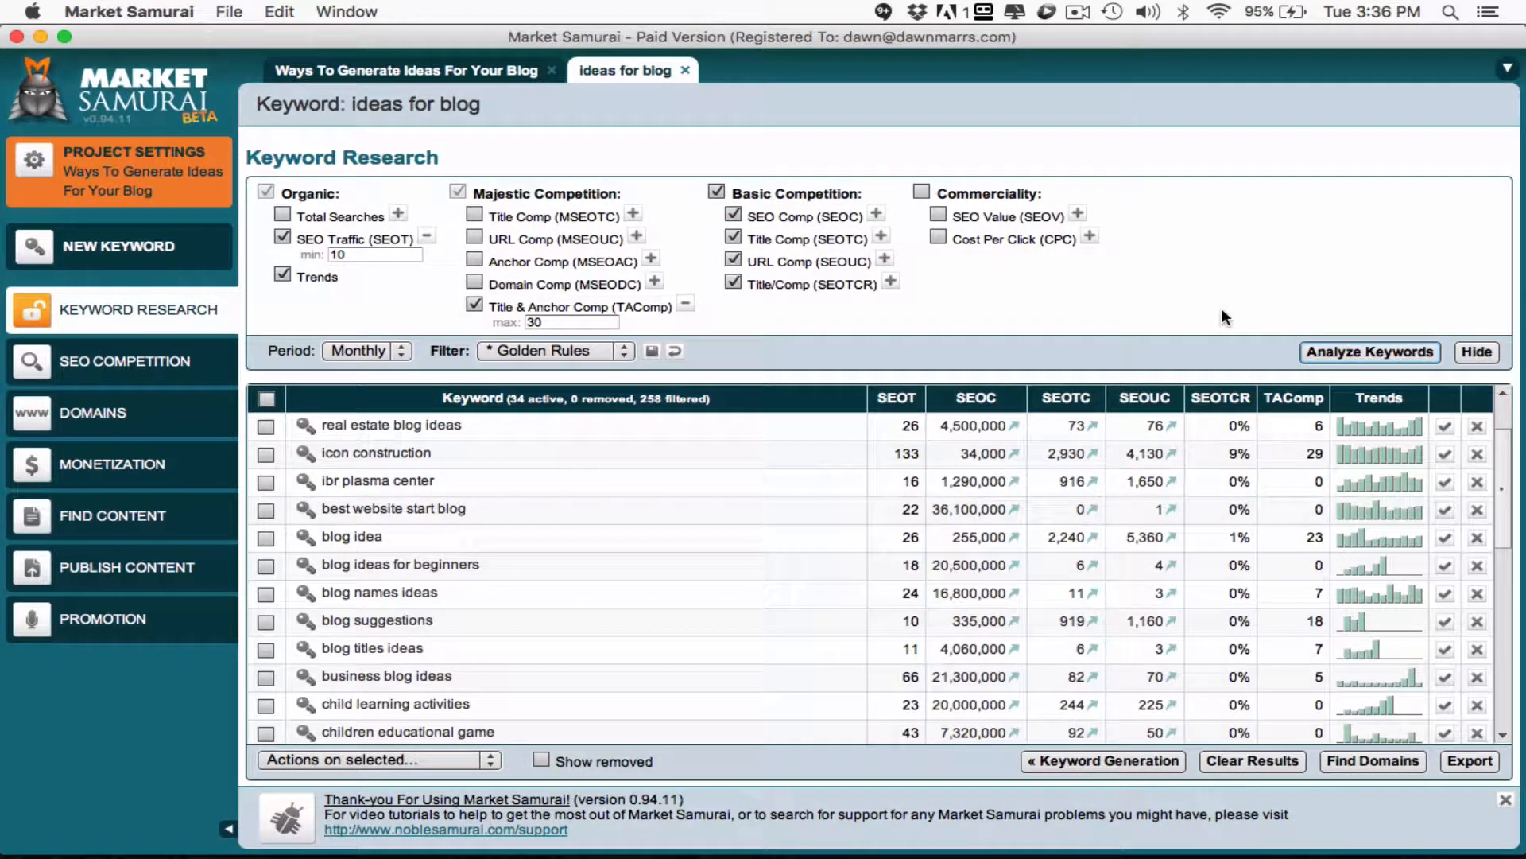
- Sort the keyword results by SEO Traffic and compare the candidates with the blog post title in Firefox
click(897, 397)
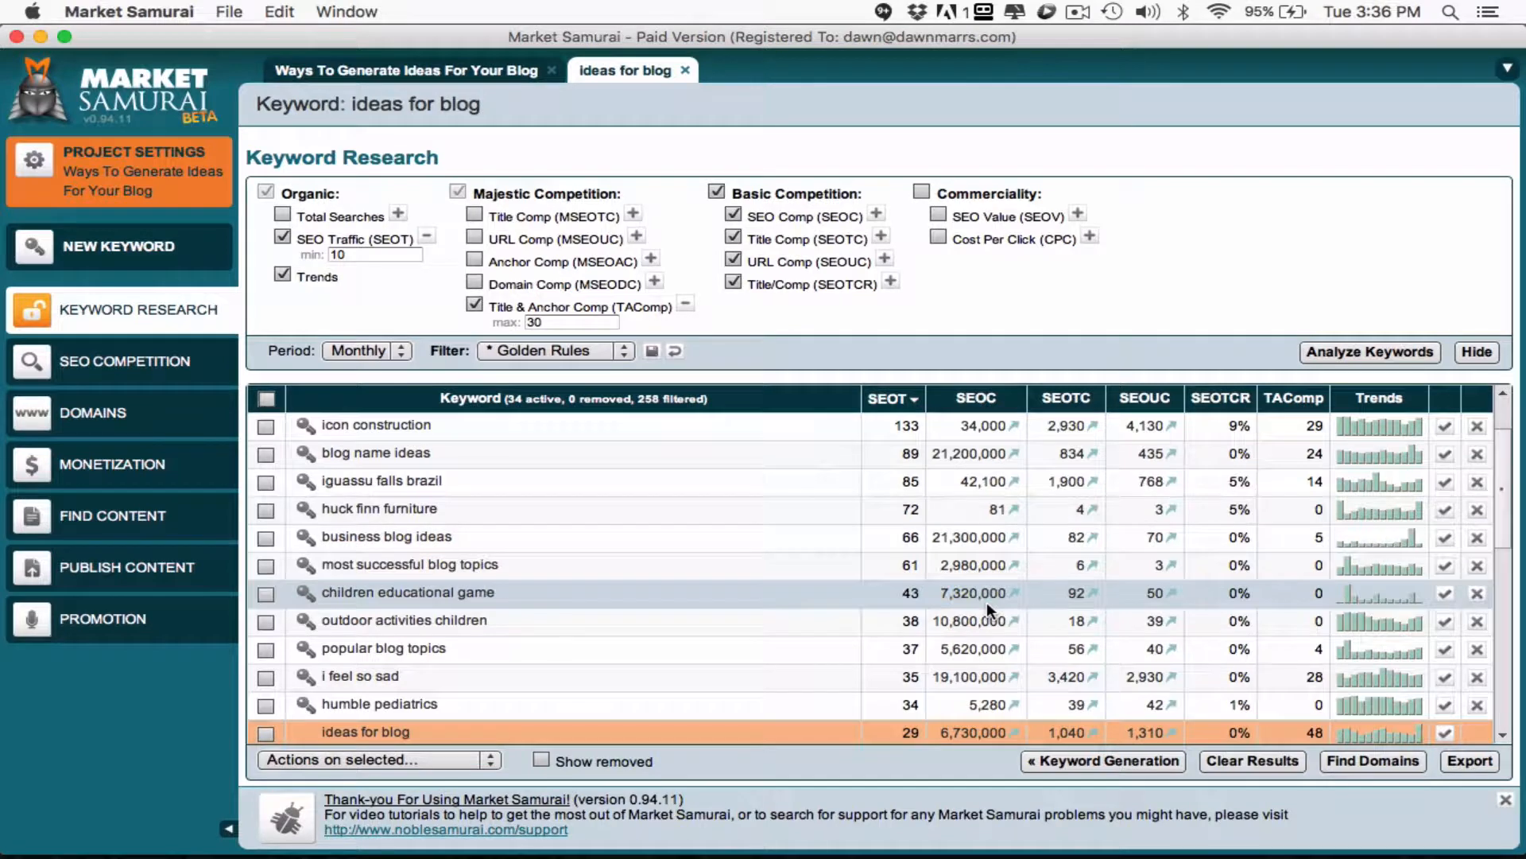
scroll(953, 700, down, 2)
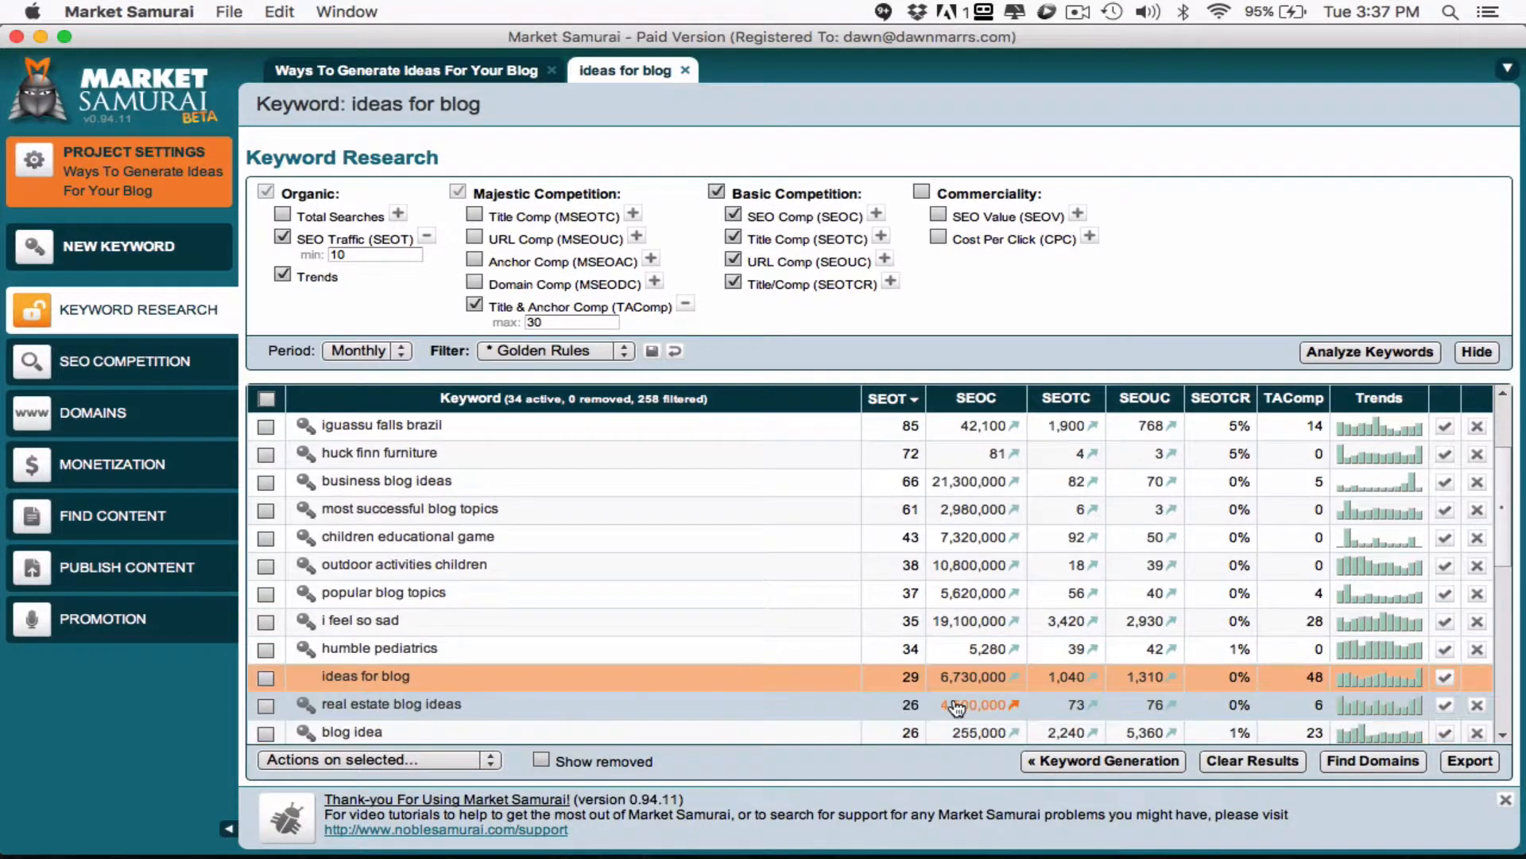
scroll(953, 694, down, 4)
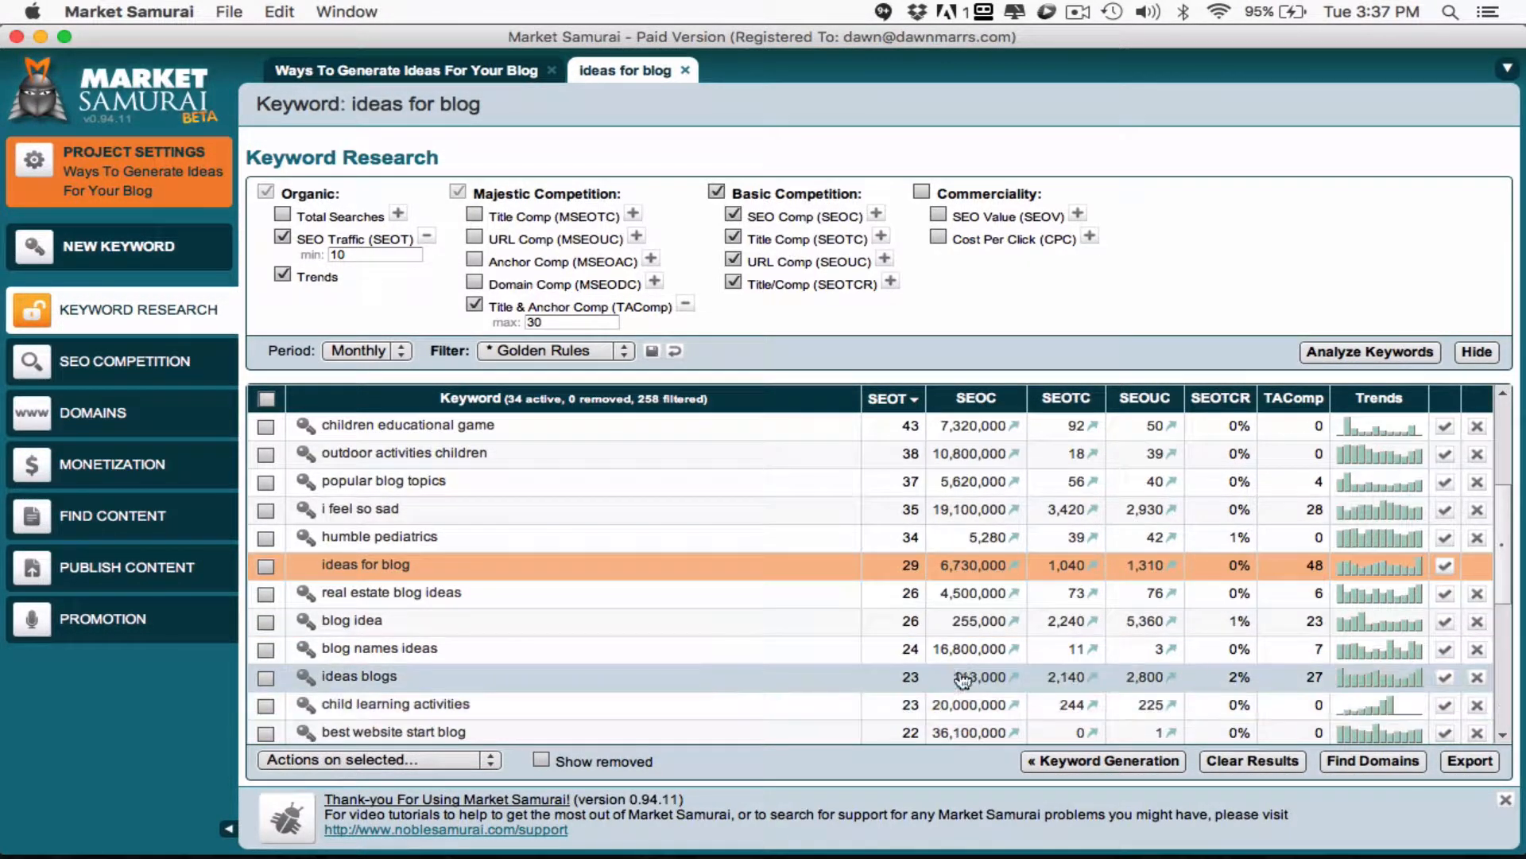
scroll(964, 650, down, 3)
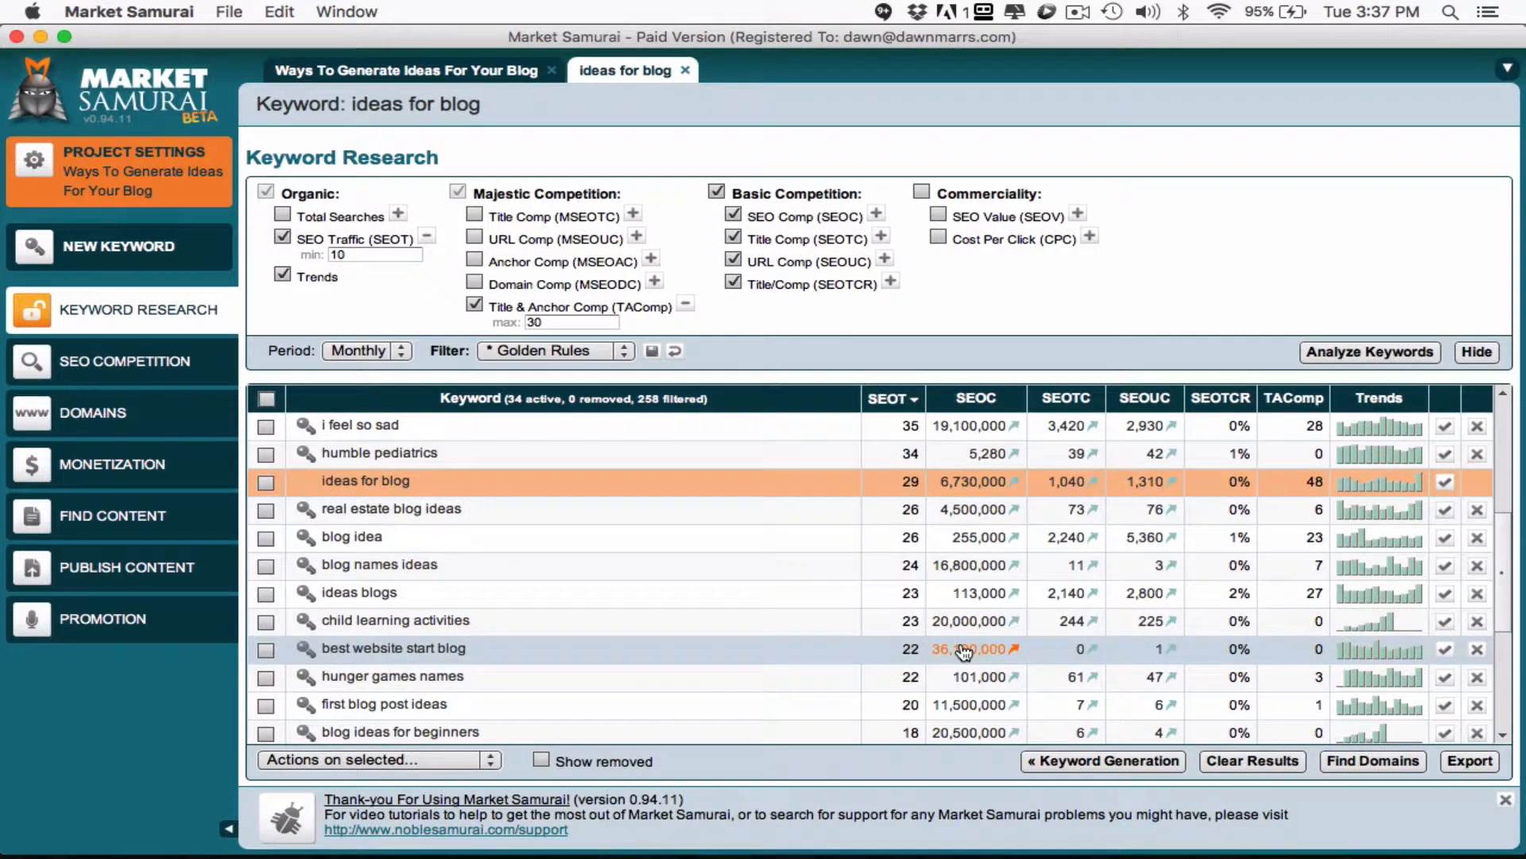
scroll(964, 651, down, 2)
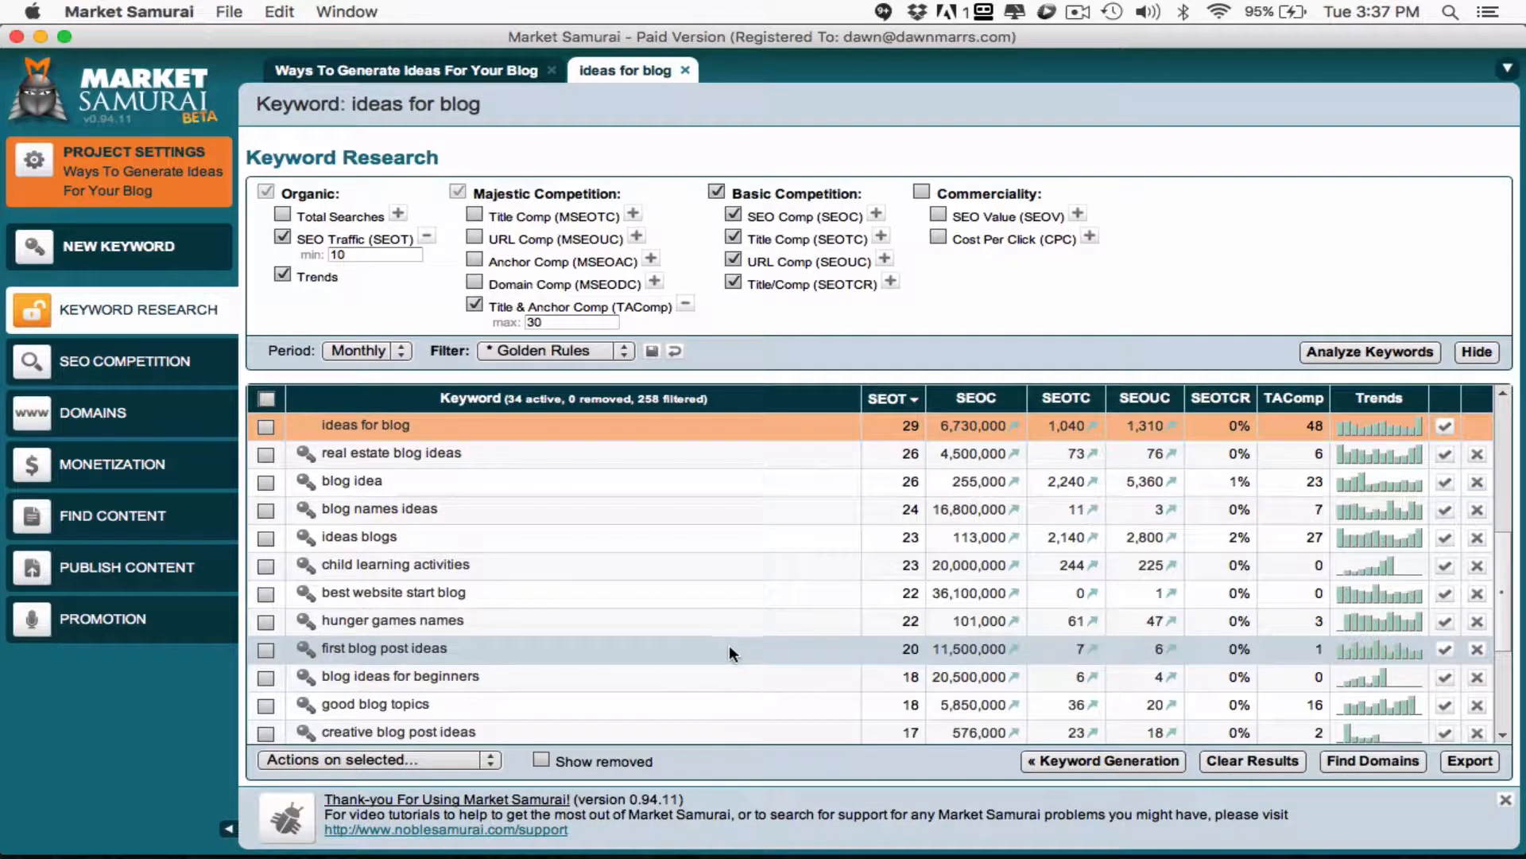
scroll(733, 649, down, 2)
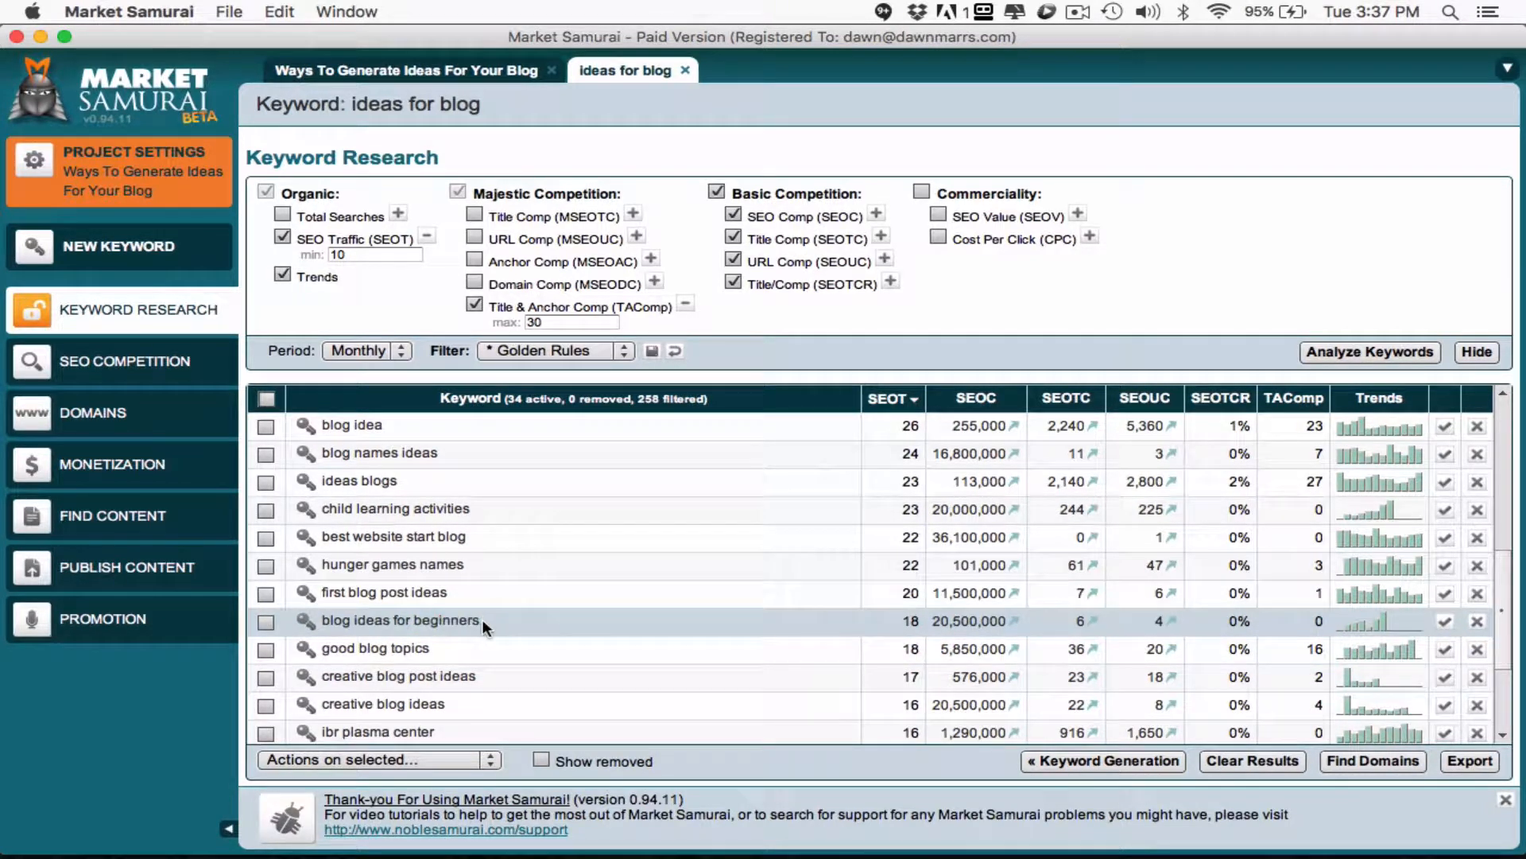
key(super+Tab)
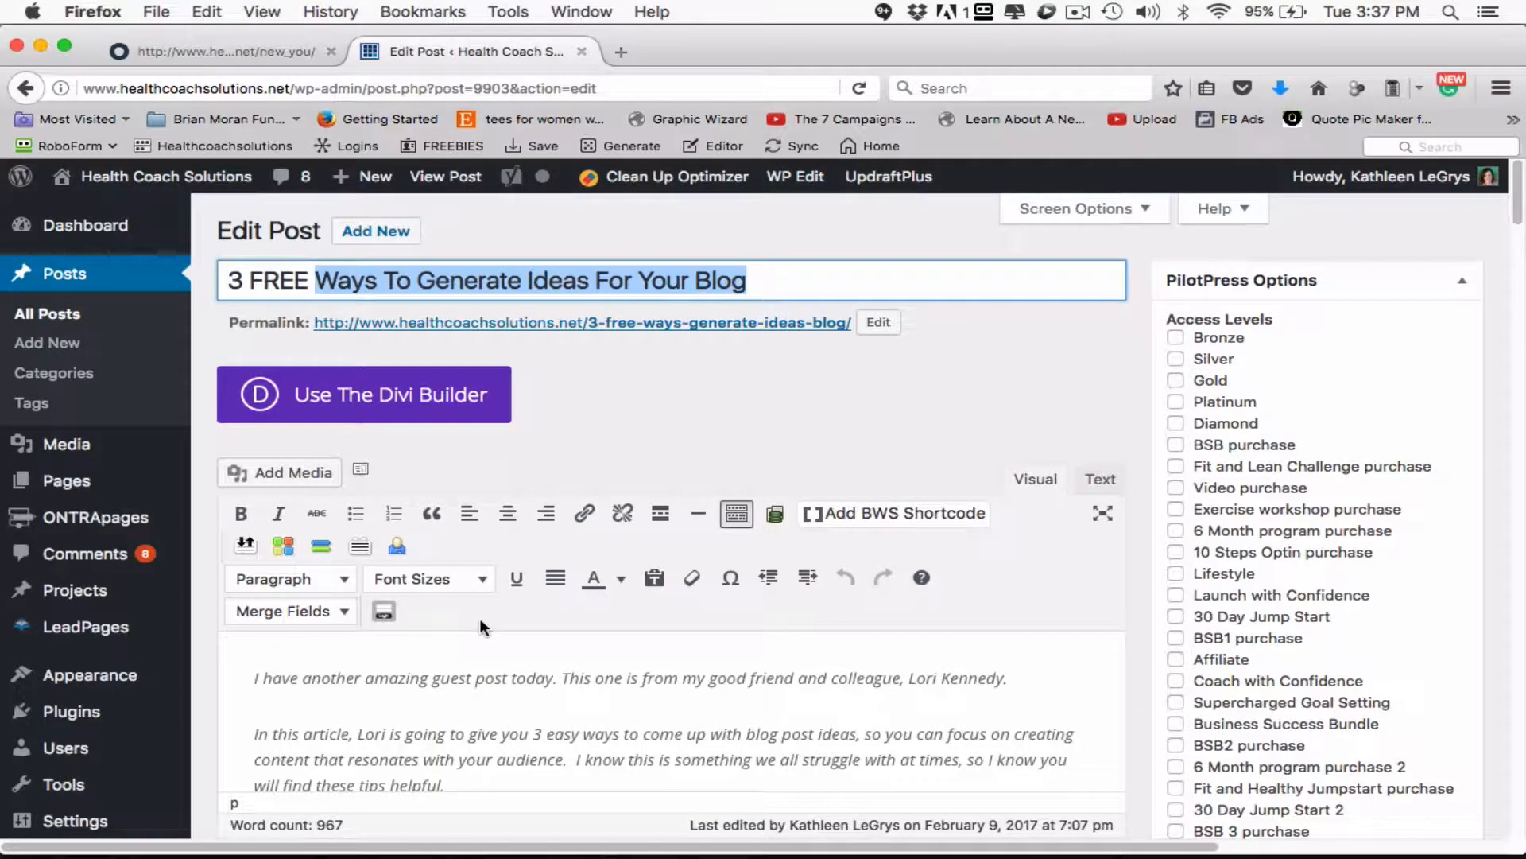
key(super+Tab)
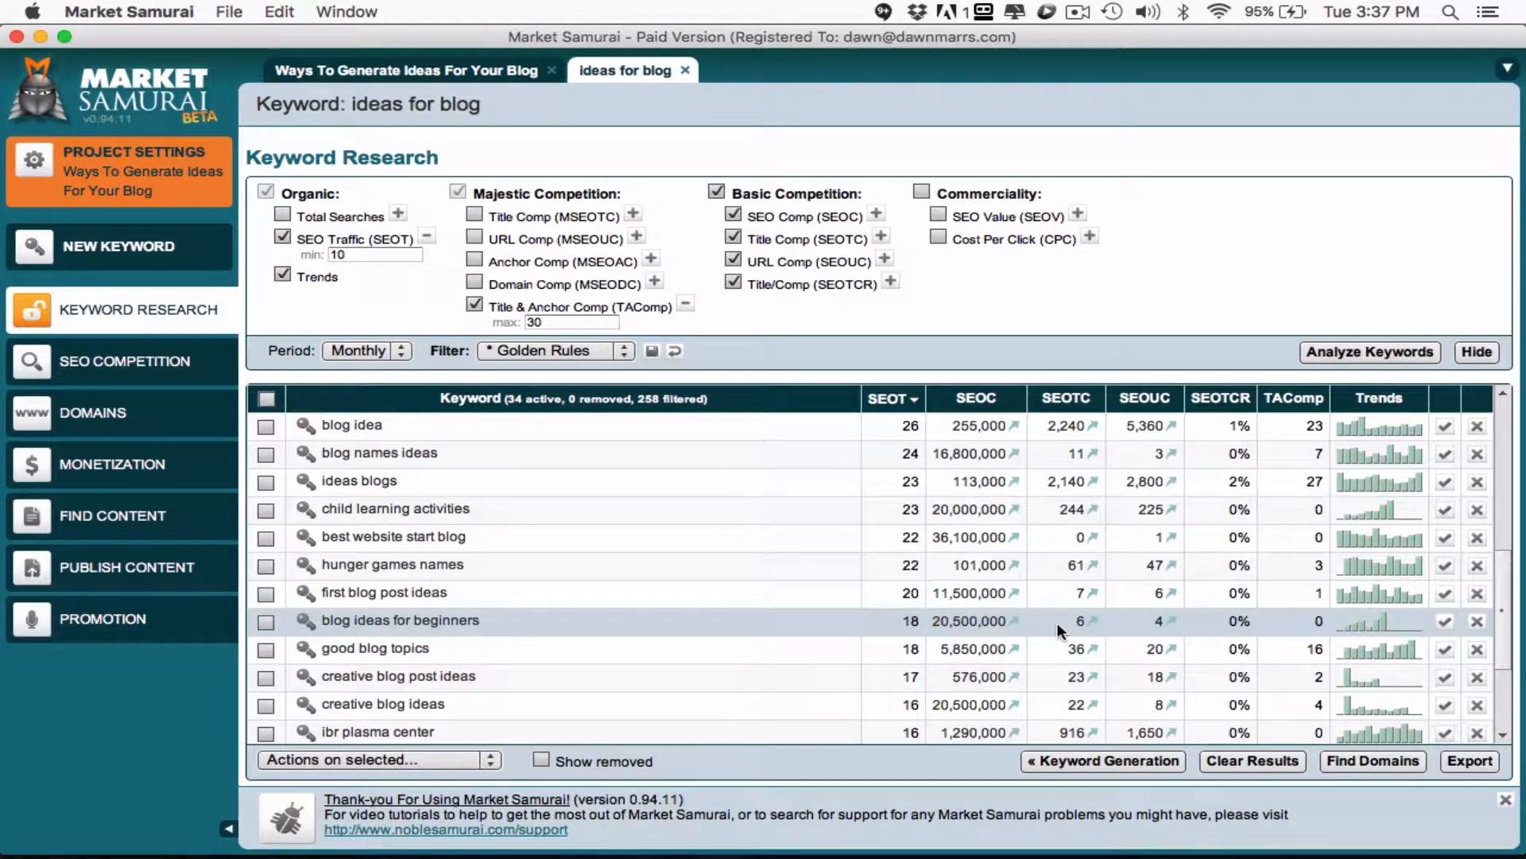
- Examine the traffic and competition of the remaining keywords down to the list's end, checking their fit against the WordPress post title
scroll(1057, 622, down, 1)
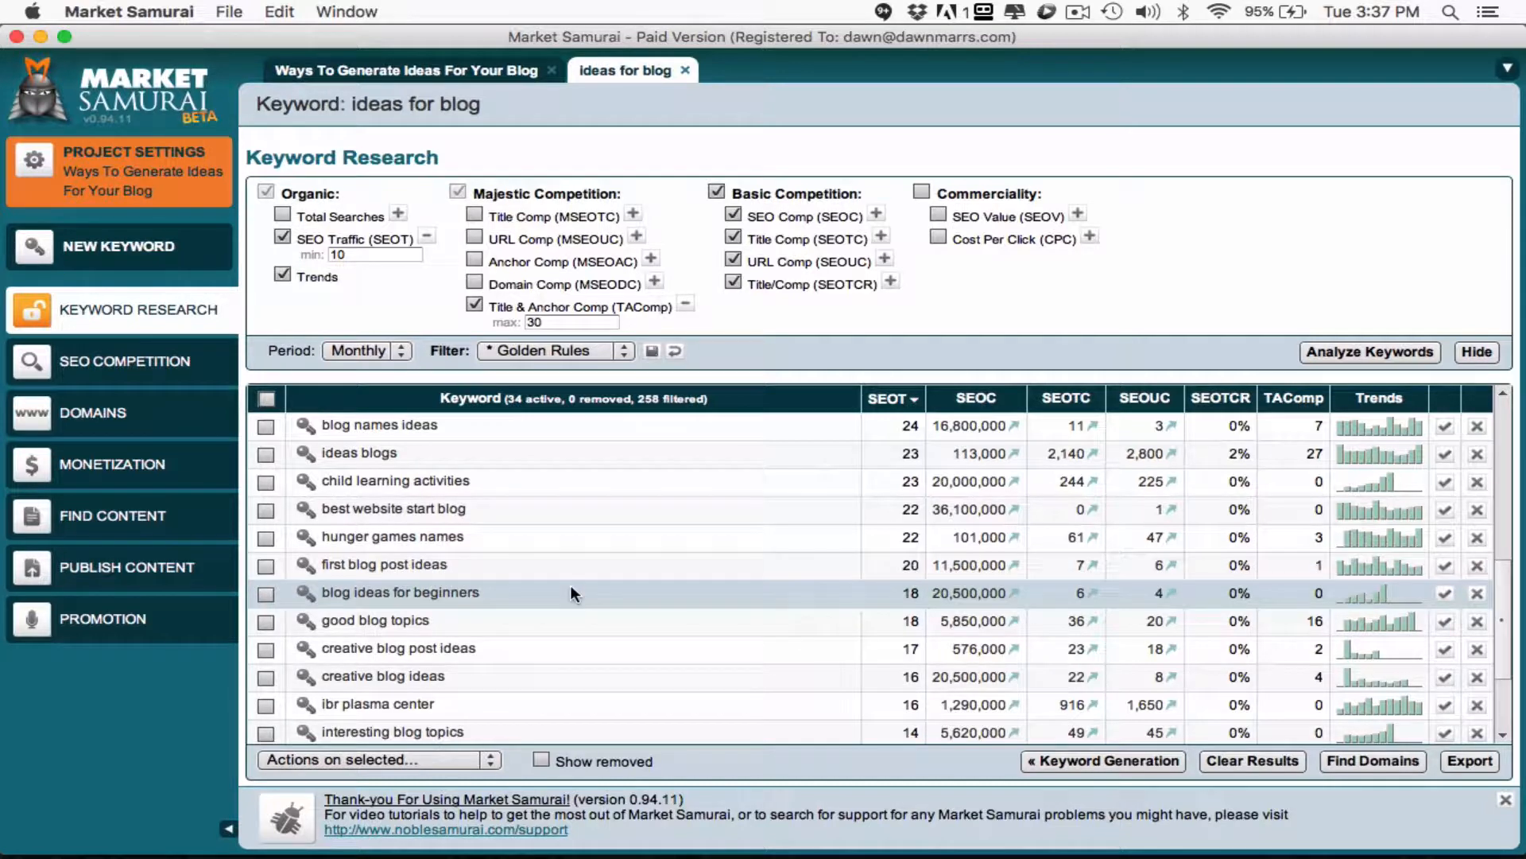
scroll(570, 584, down, 1)
scroll(489, 560, down, 2)
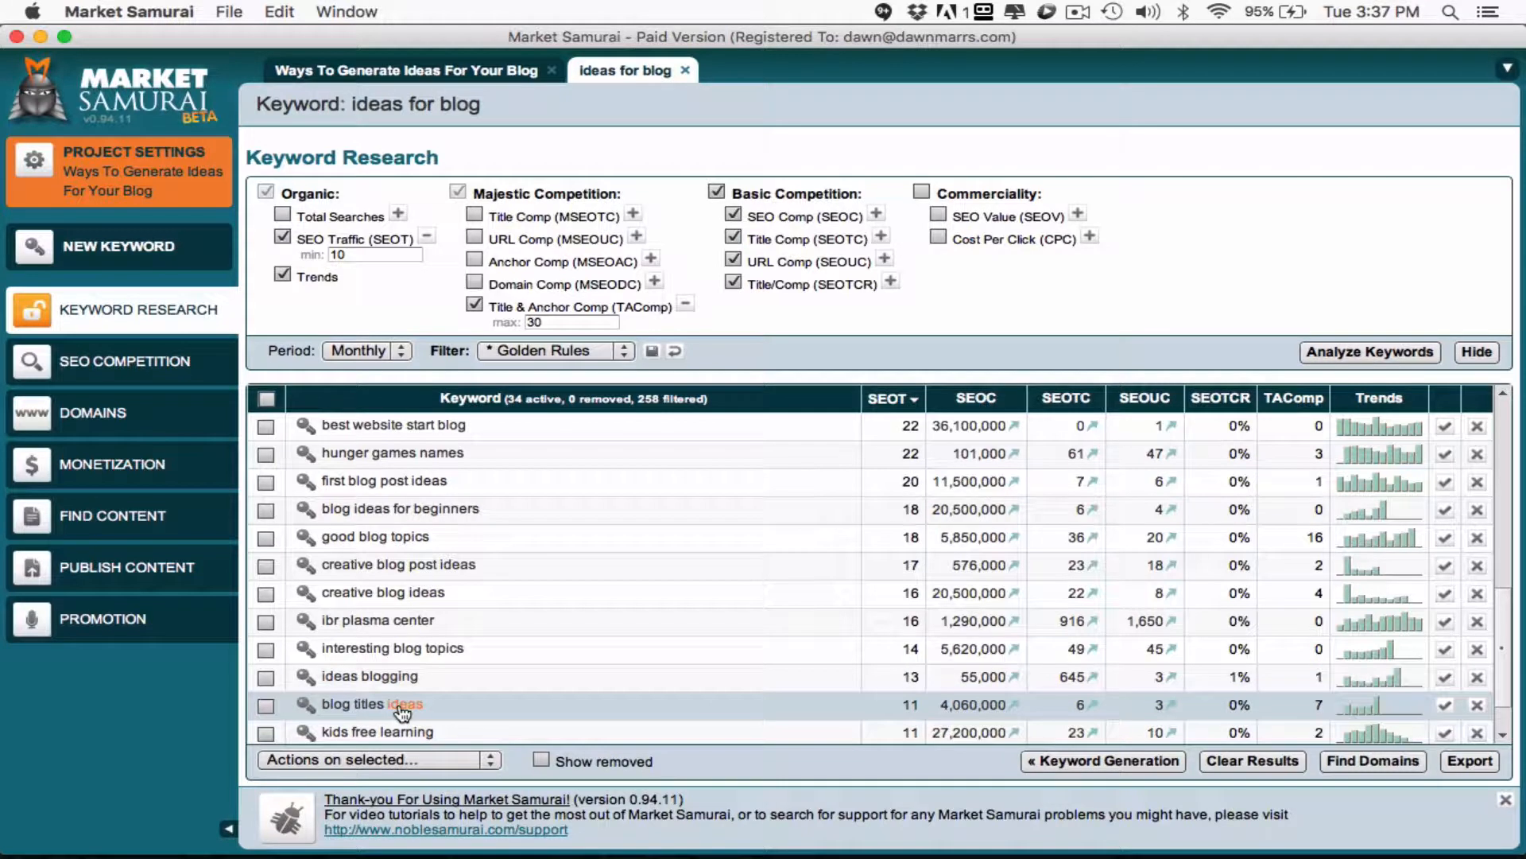
scroll(401, 677, down, 2)
scroll(401, 677, down, 1)
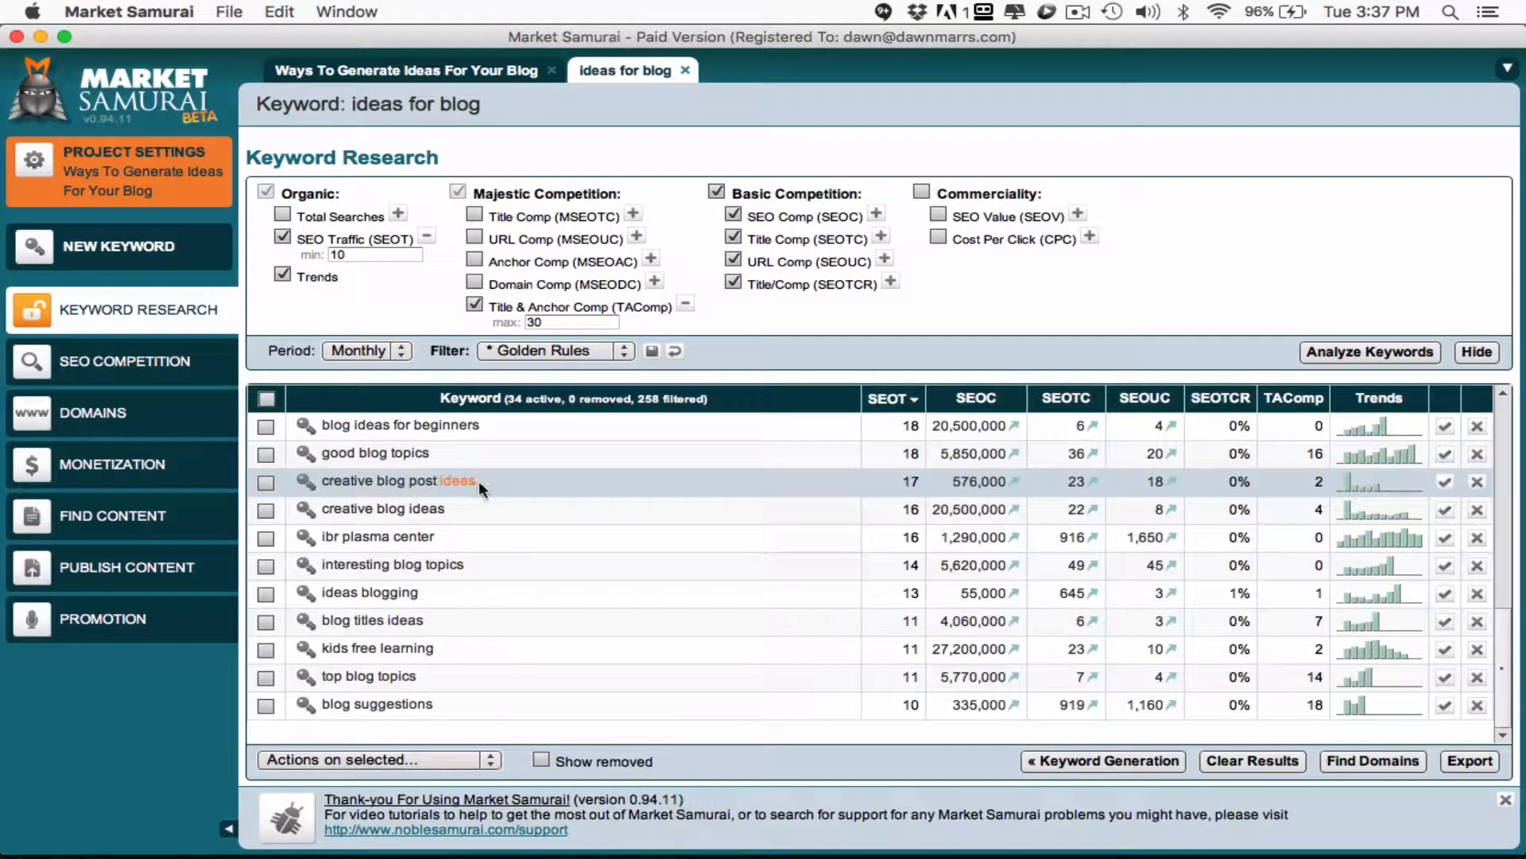
key(super+Tab)
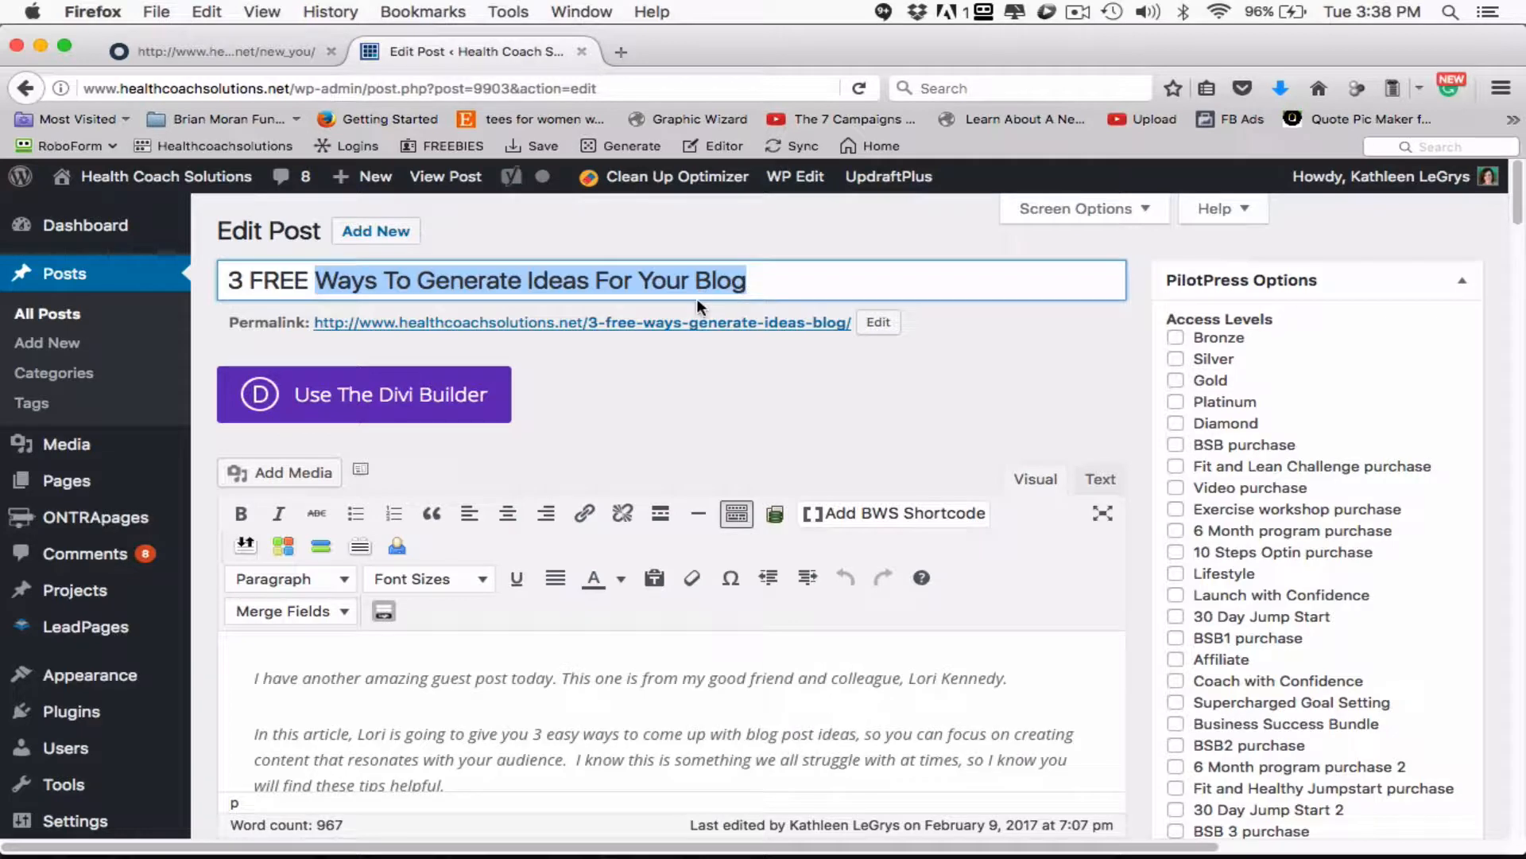
key(super+Tab)
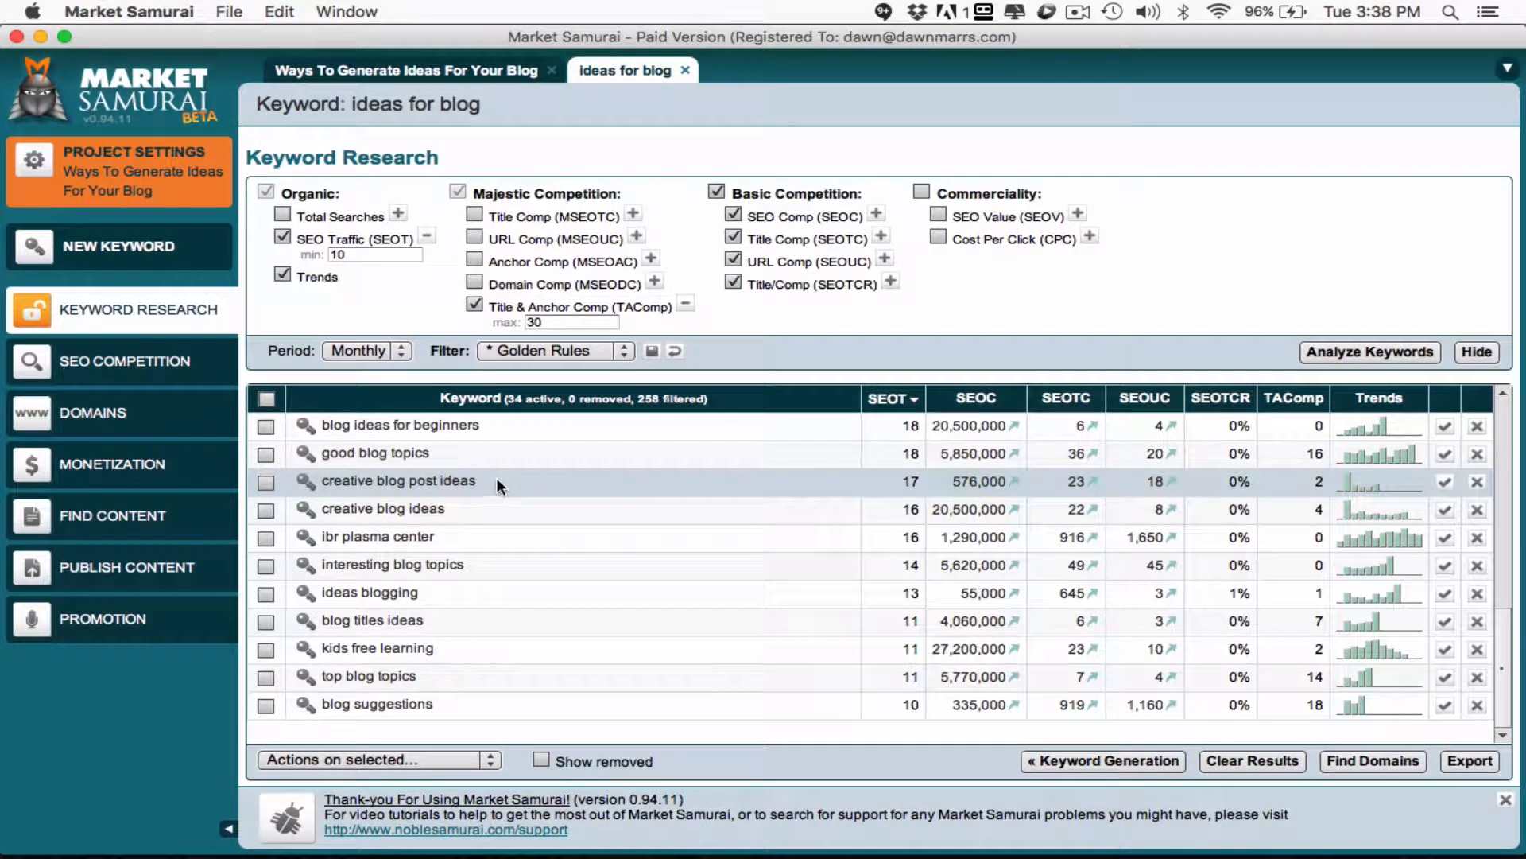
- Replace "Ideas For Your Blog" in the WordPress post title with the keyword "creative blog post ideas" copied from Market Samurai
drag(483, 480, 318, 480)
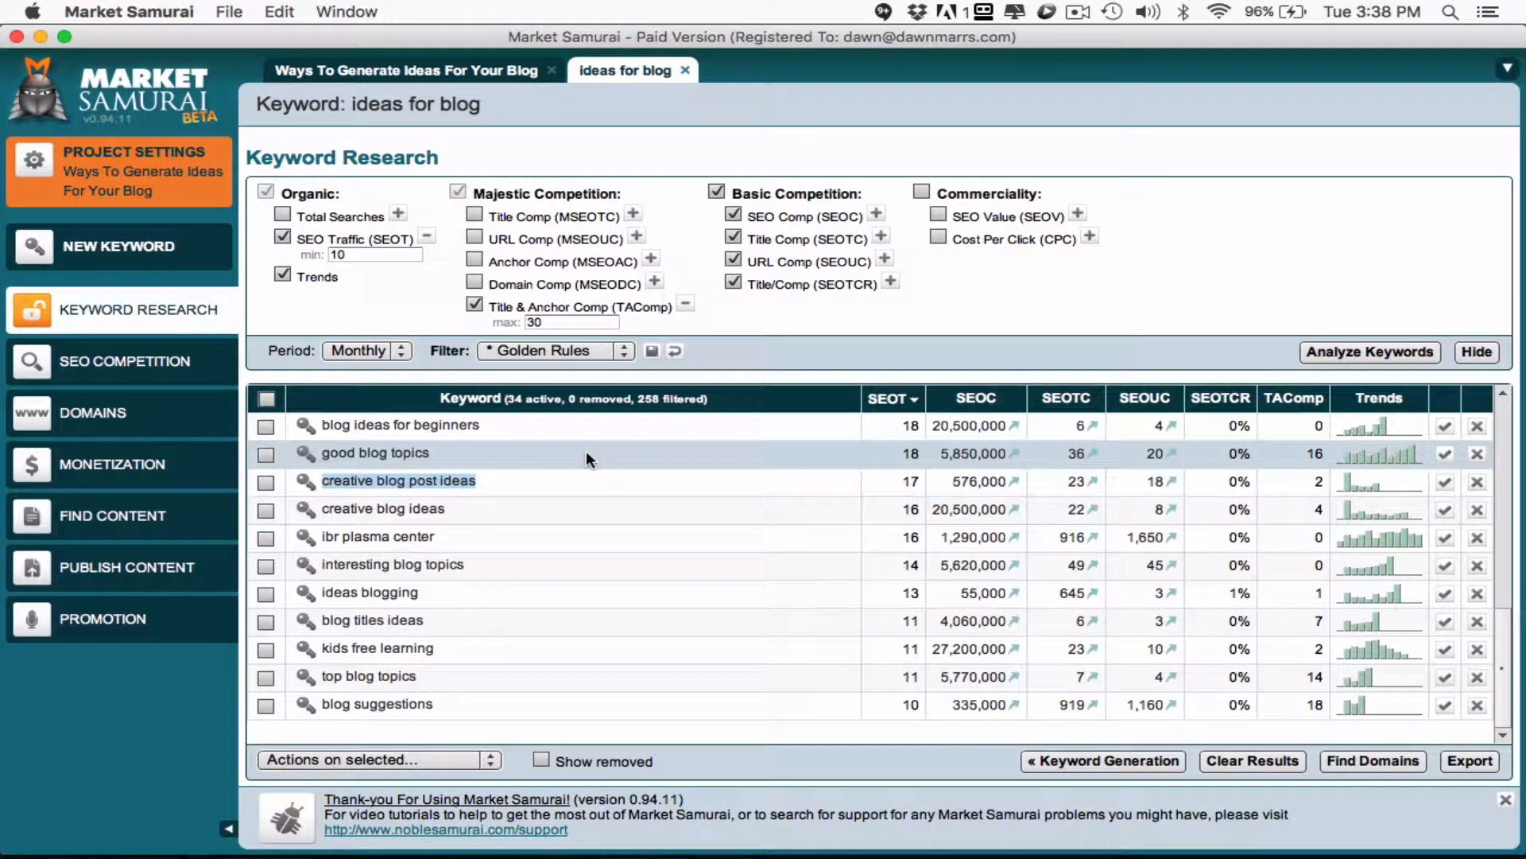
key(super+Tab)
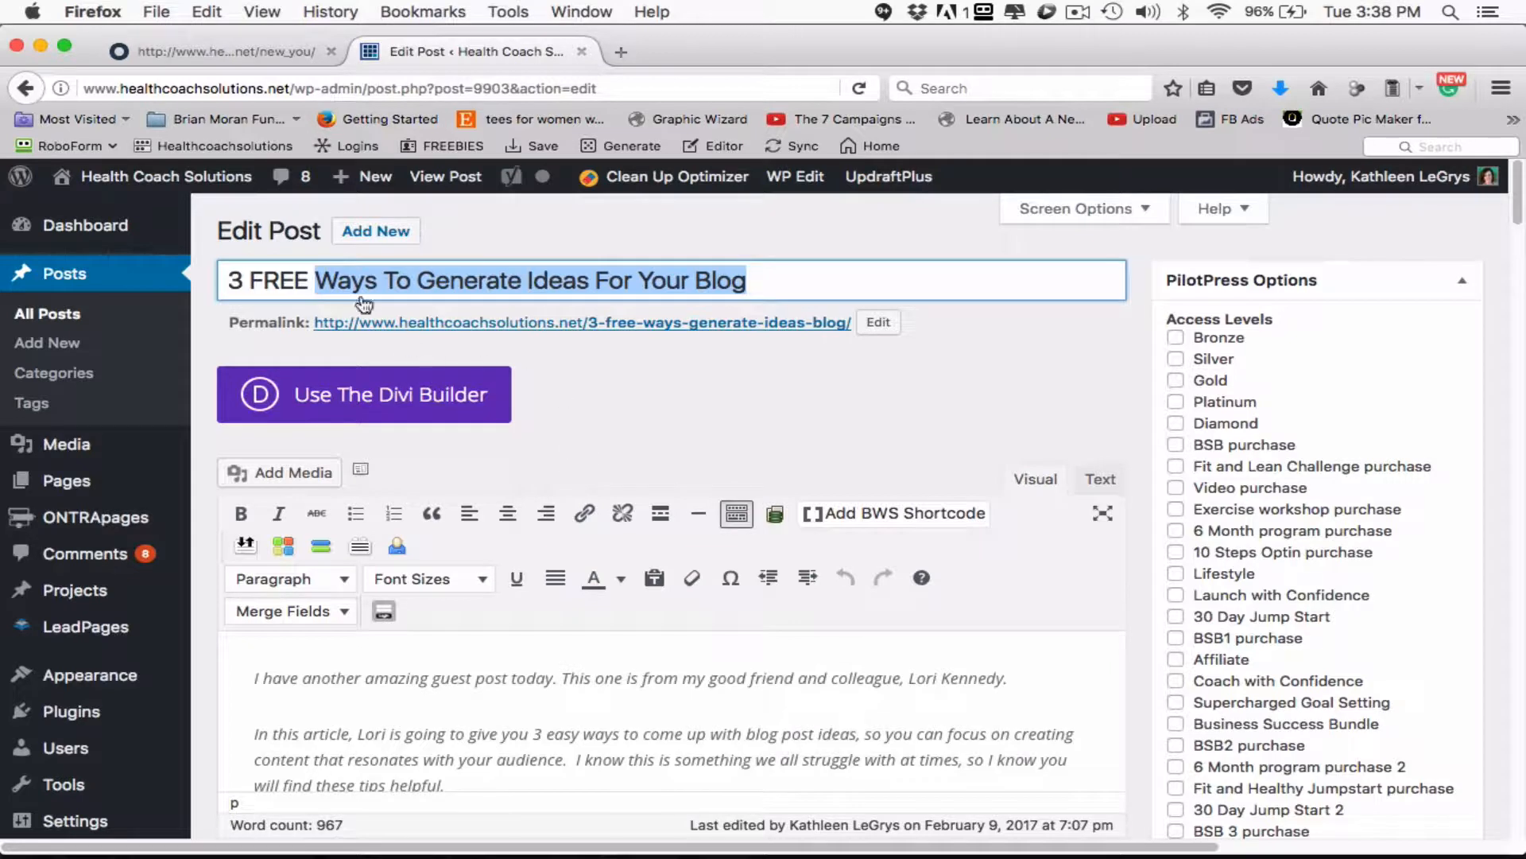
click(388, 280)
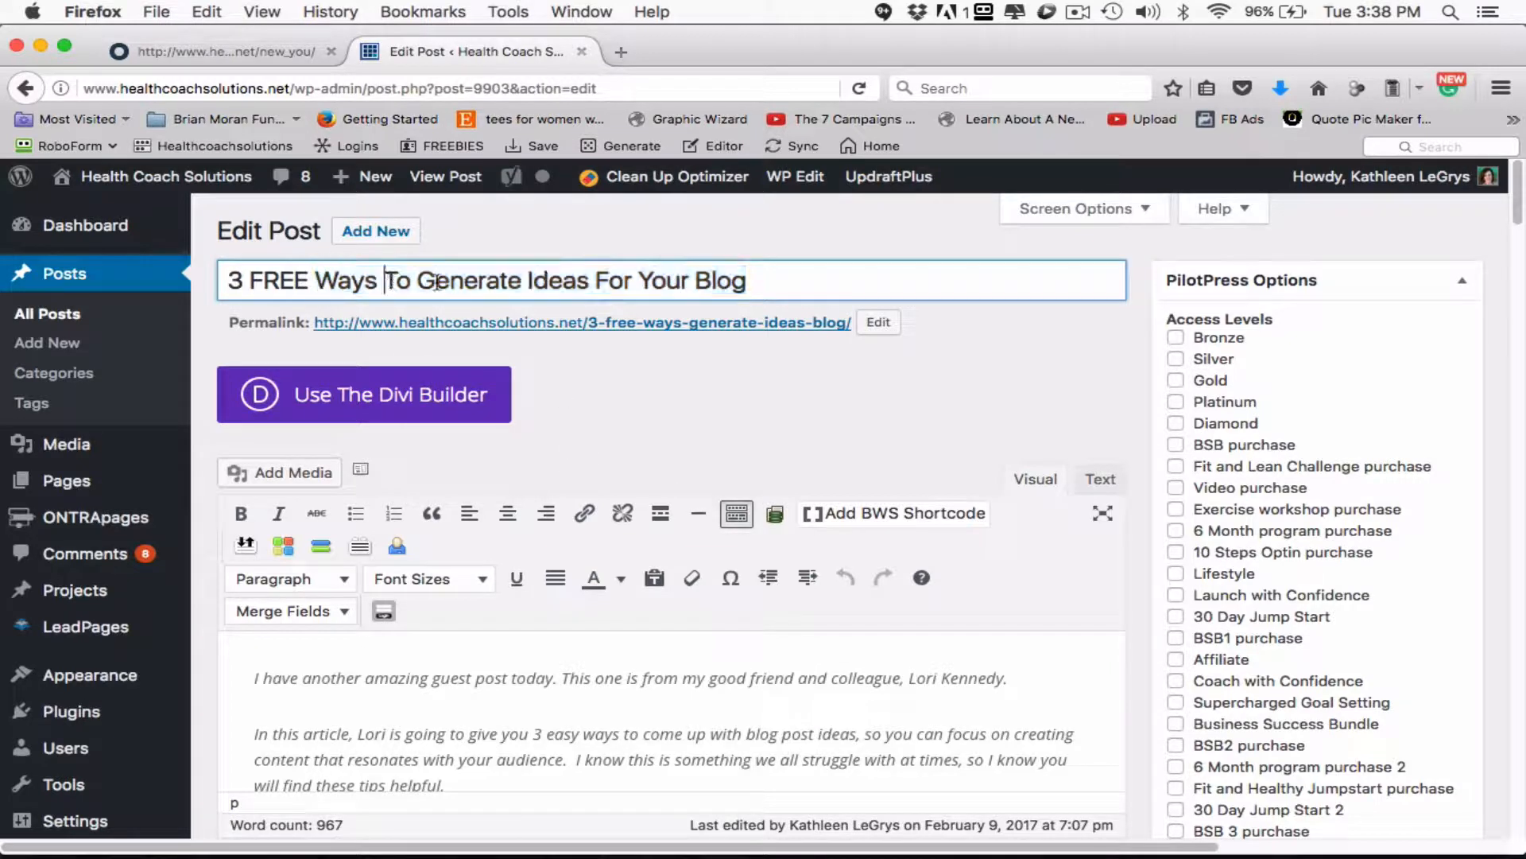
click(527, 280)
drag(527, 280, 756, 280)
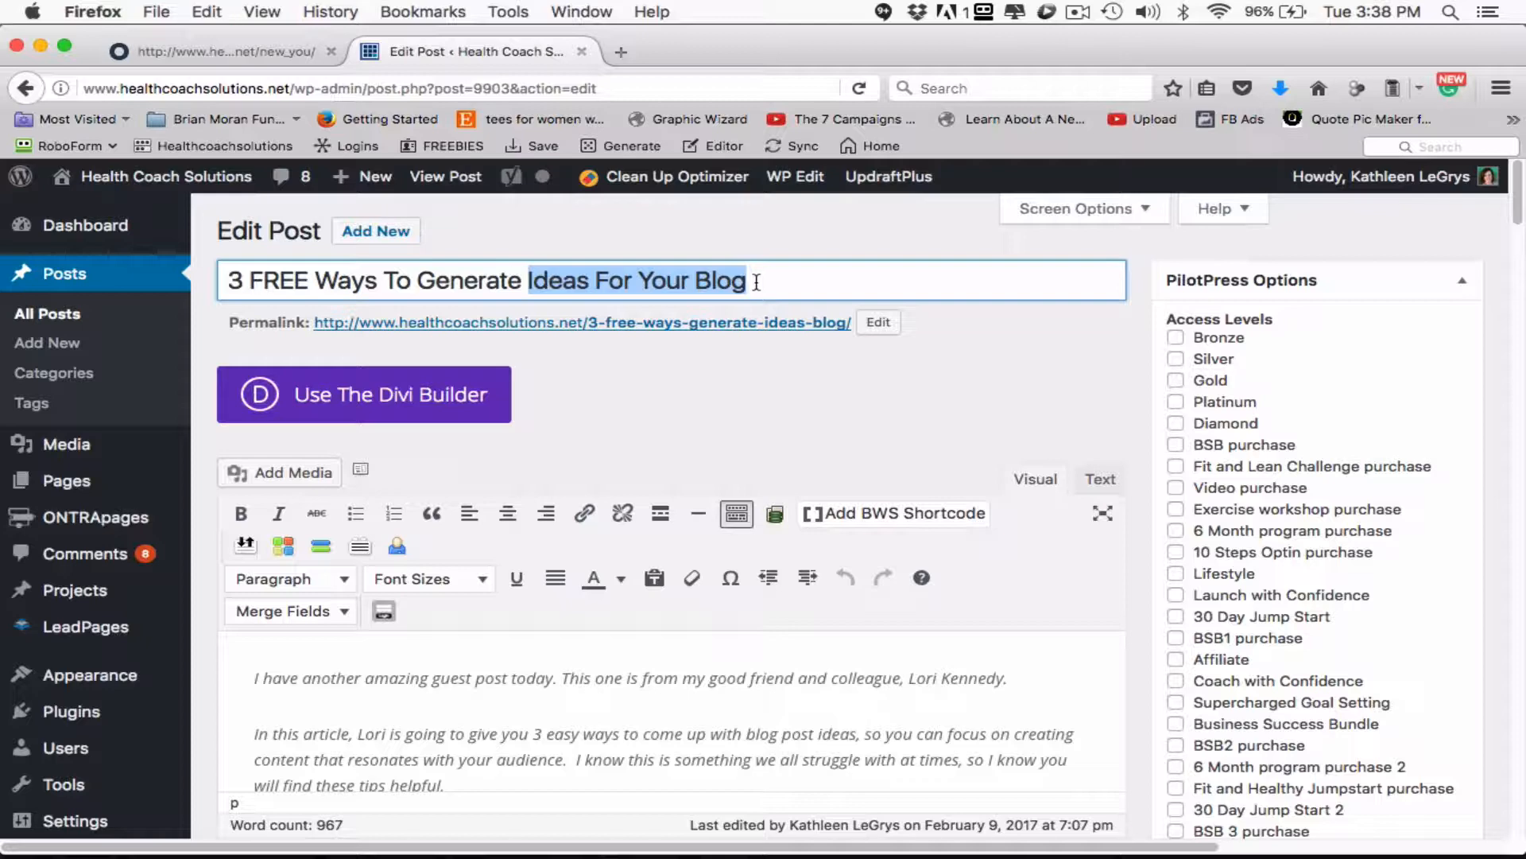
key(super+Tab)
right_click(406, 479)
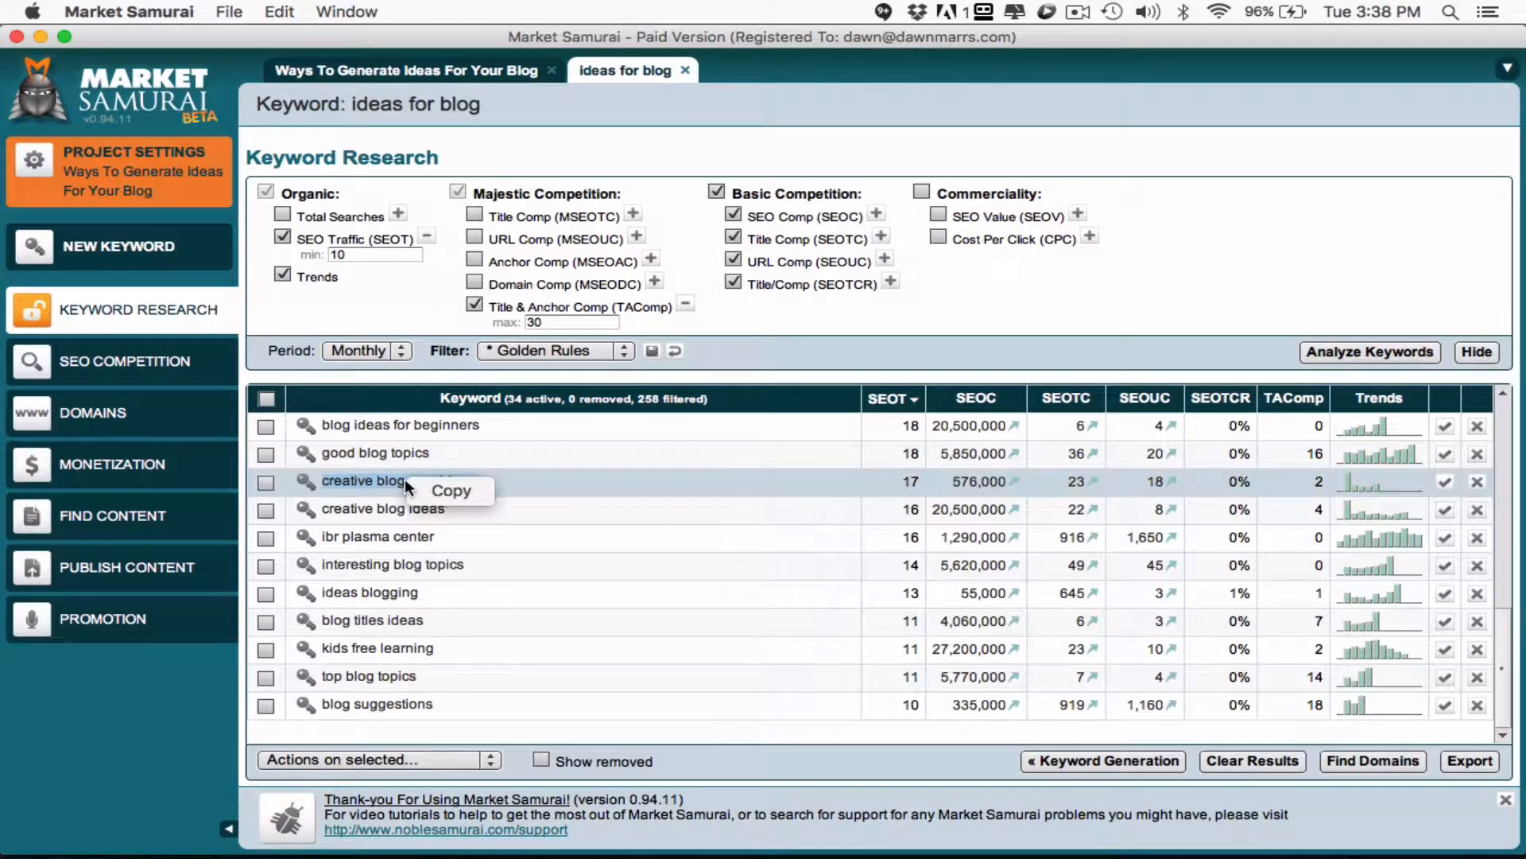
click(445, 492)
key(super+Tab)
key(super+v)
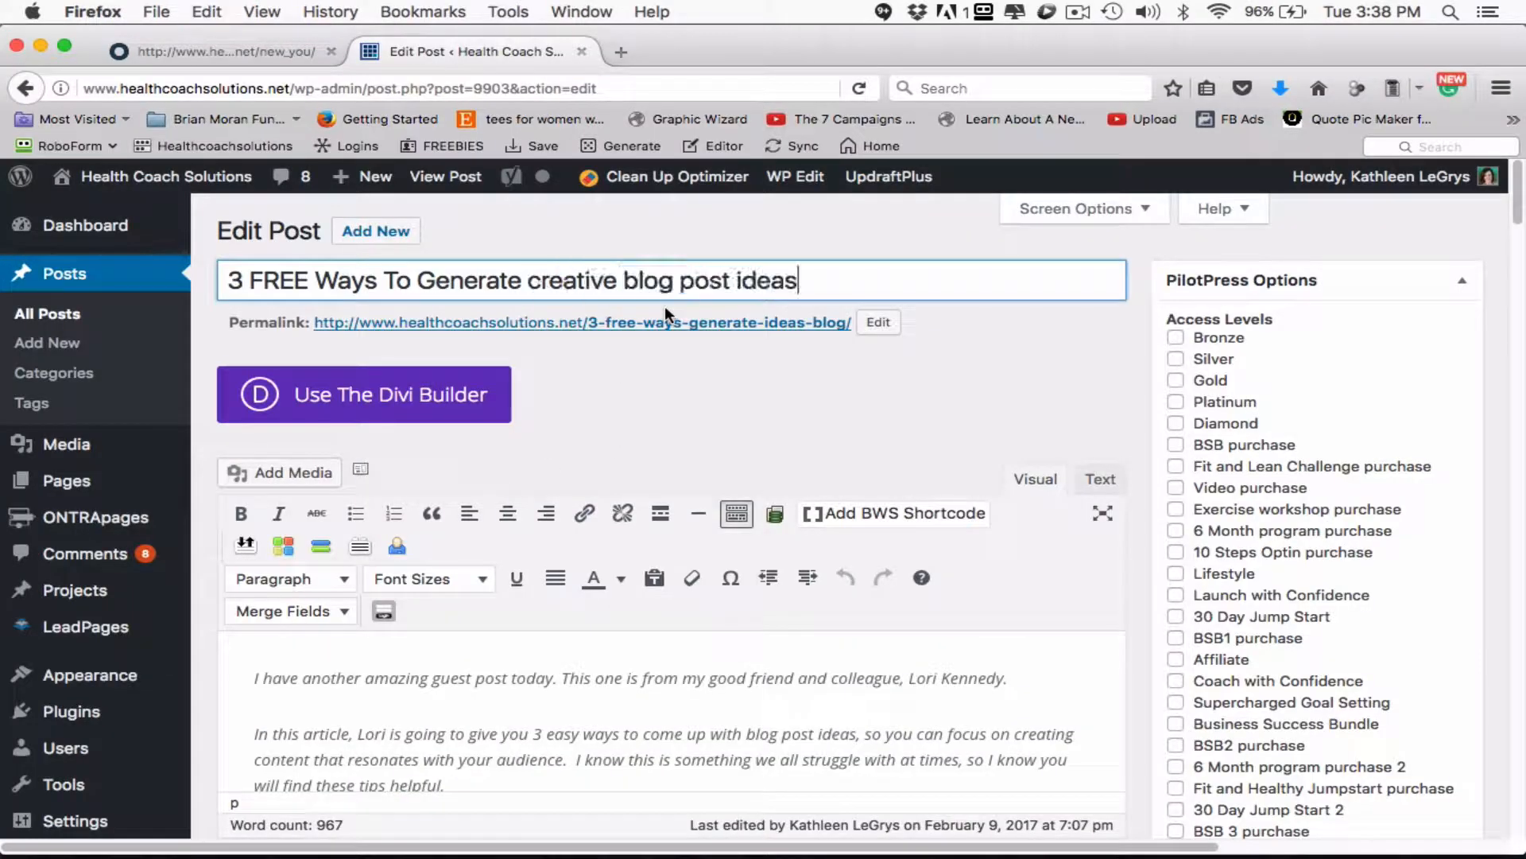
- Capitalize the post title as "3 FREE Ways To Generate Creative Blog Post Ideas" and copy the phrase "Creative Blog Post Ideas"
drag(543, 282, 532, 284)
text(C)
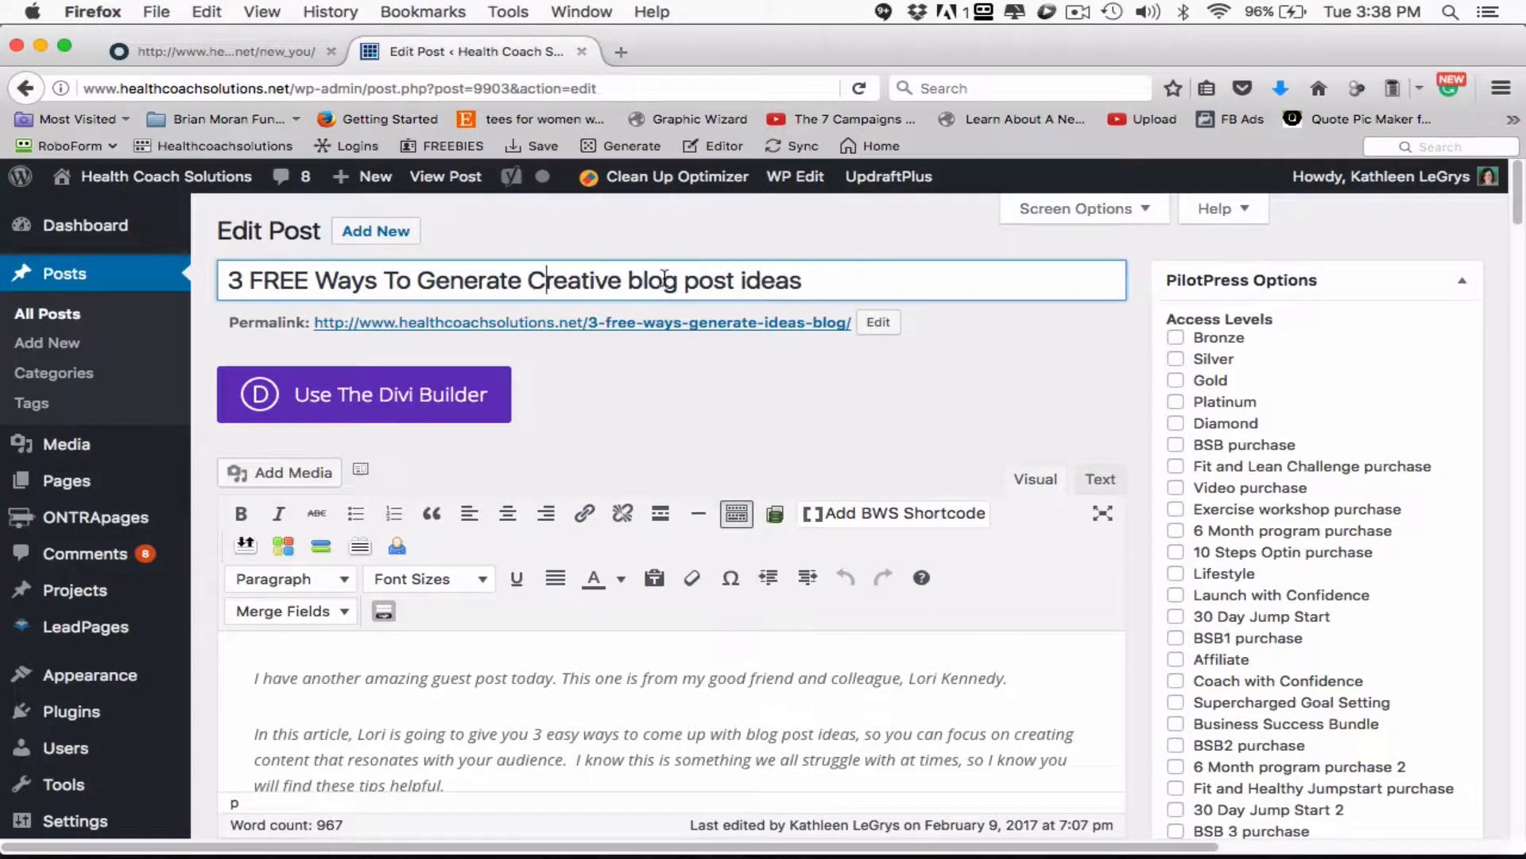
click(640, 283)
key(Delete)
text(B)
click(699, 283)
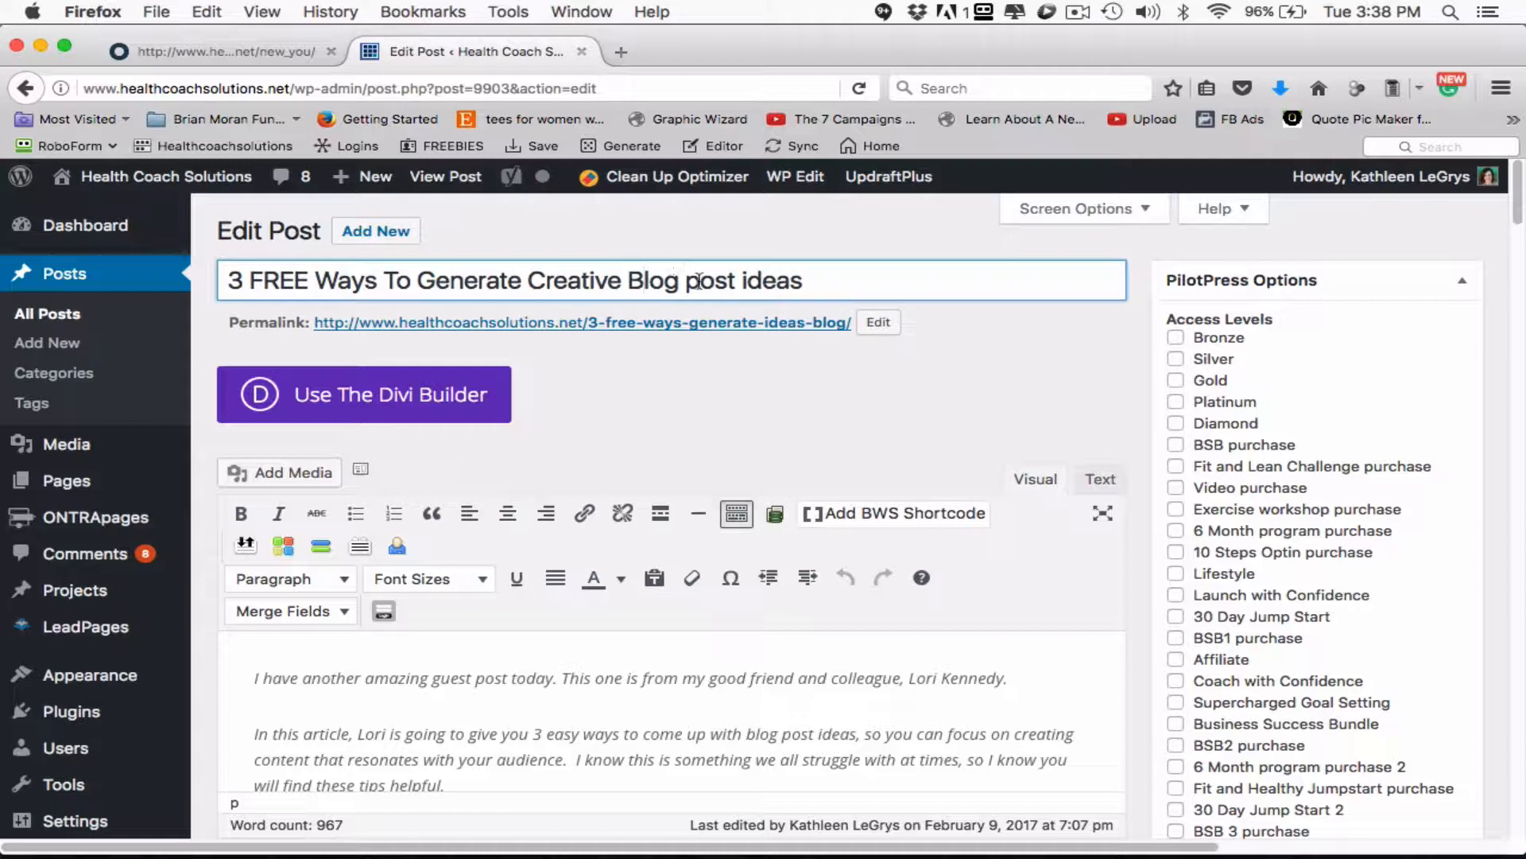
key(BackSpace)
text(P)
click(749, 280)
key(BackSpace)
text(I)
drag(526, 282, 853, 279)
key(super+c)
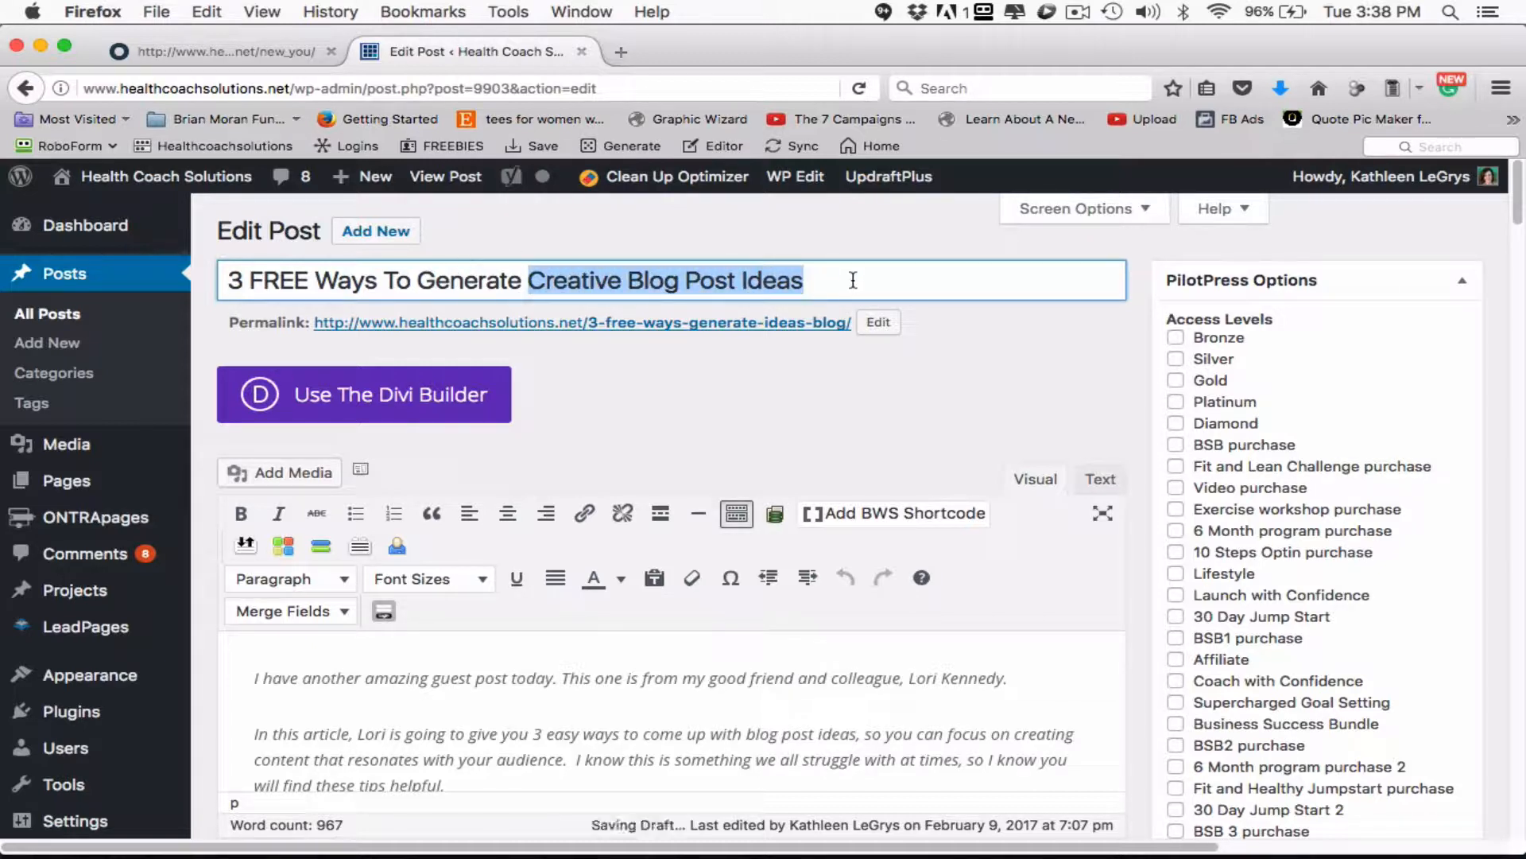
click(815, 378)
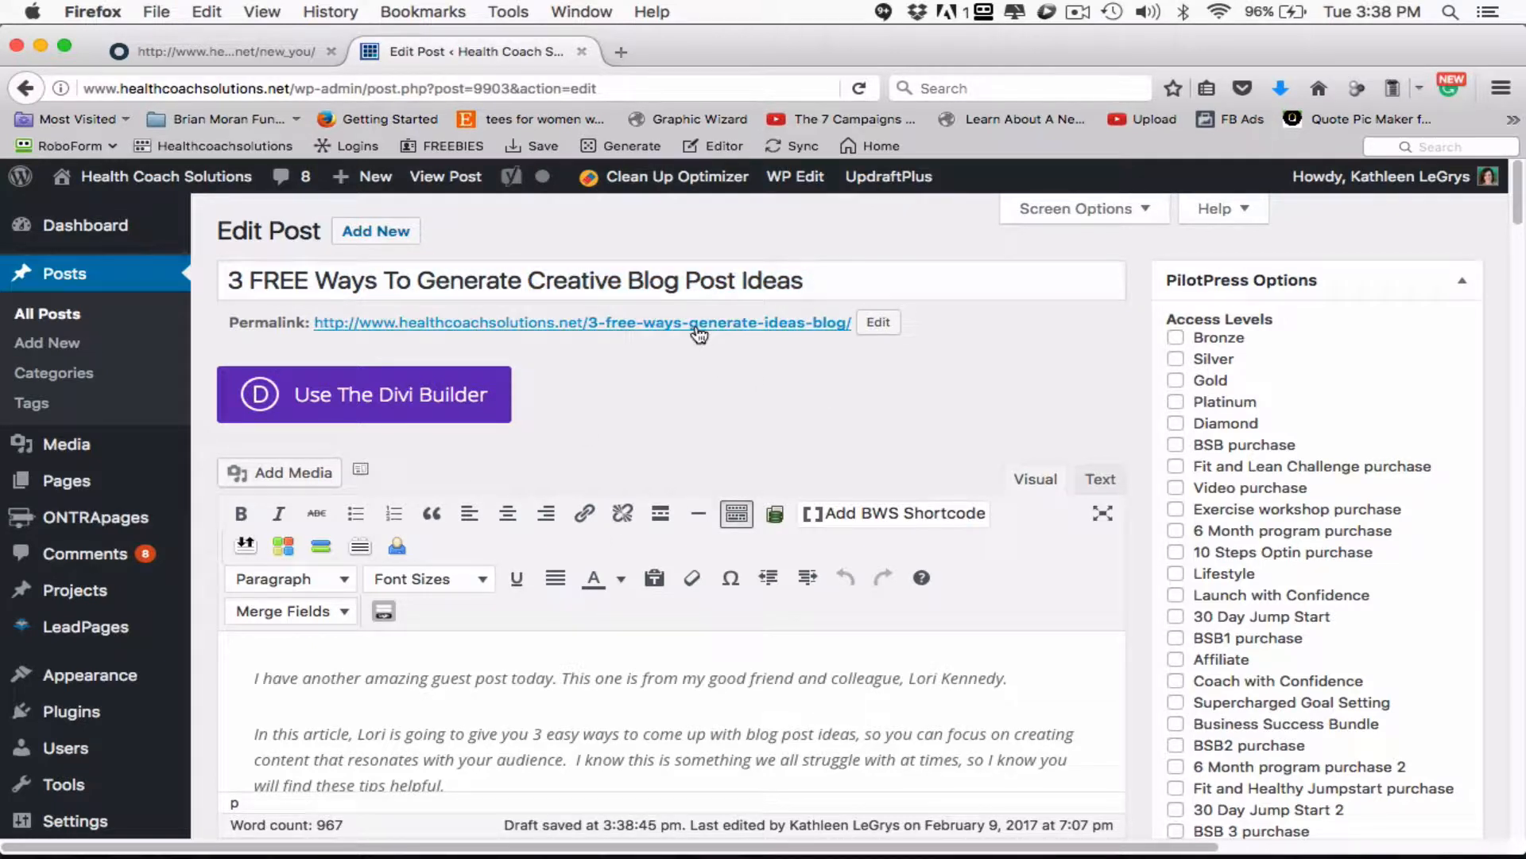
drag(803, 280, 225, 275)
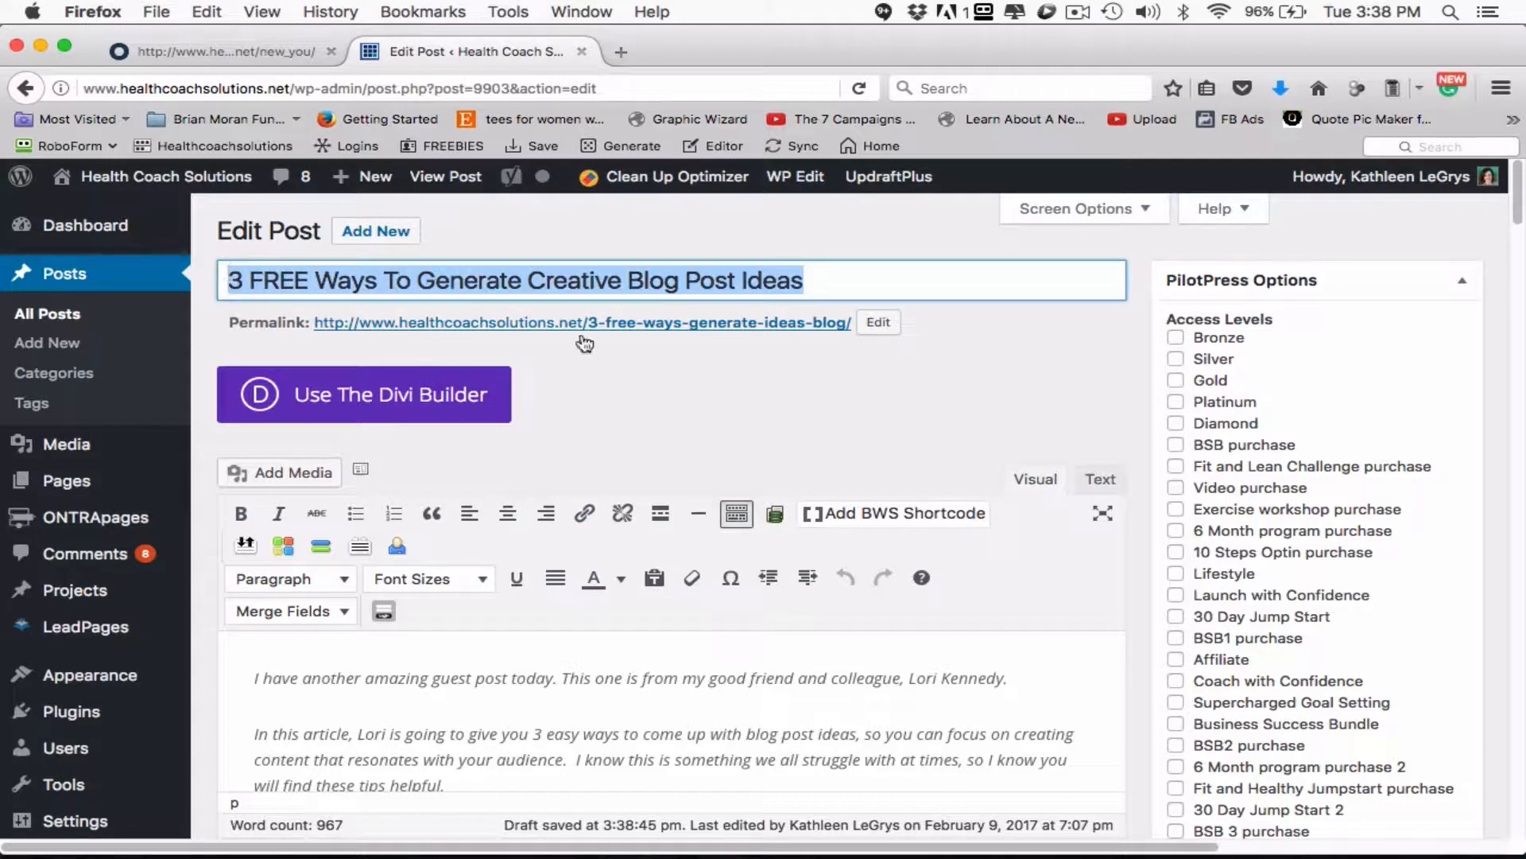
click(877, 322)
click(728, 321)
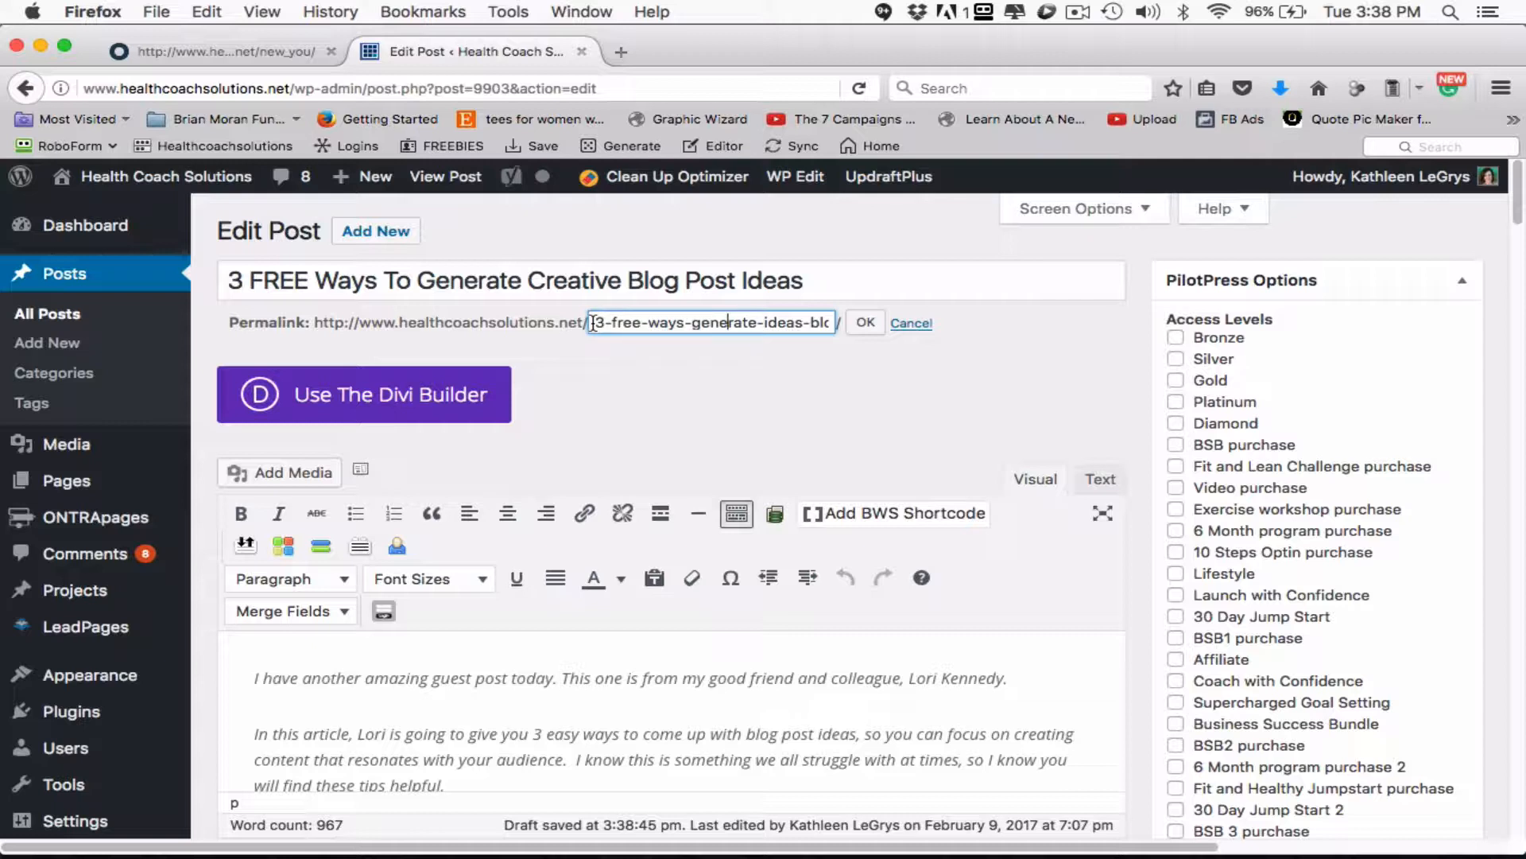
drag(592, 322, 693, 322)
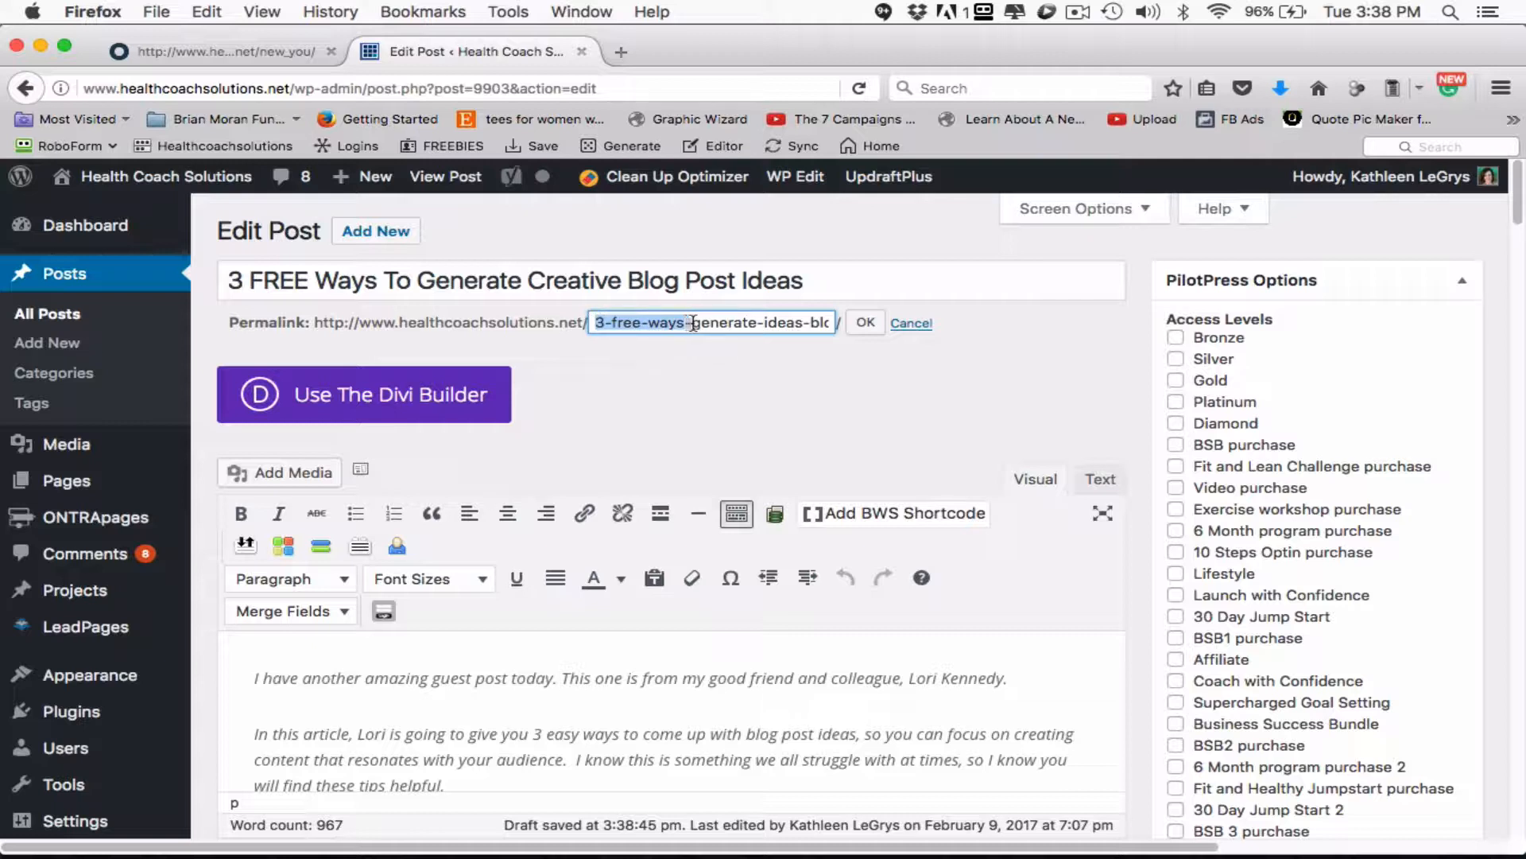
click(668, 380)
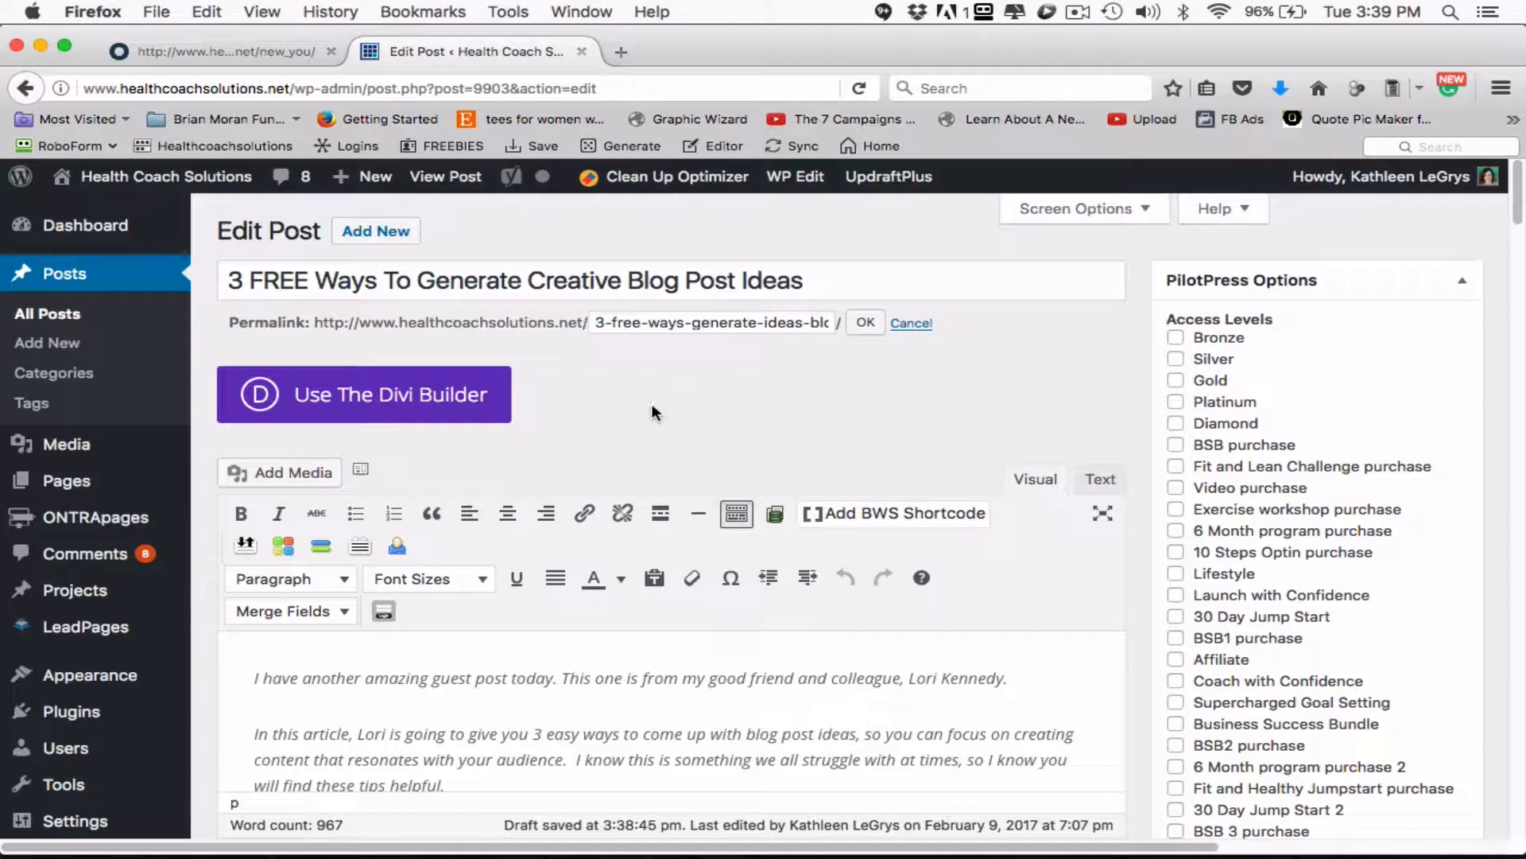
click(866, 322)
- Replace "come up with blog post ideas" in the second intro paragraph with "generate" plus the copied keyword phrase, with "creative" in lowercase
scroll(698, 448, down, 5)
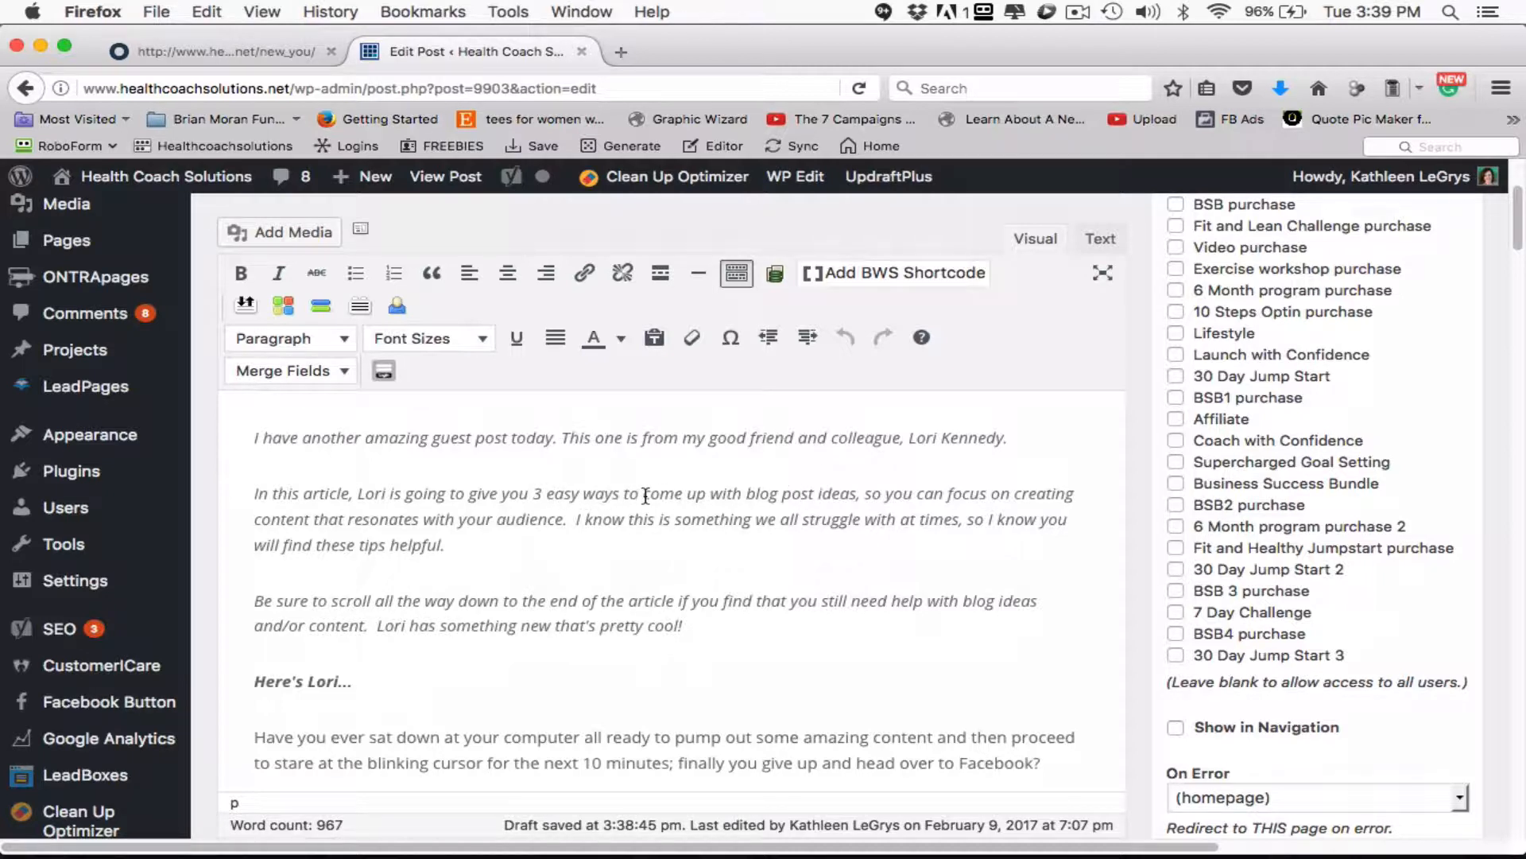
drag(645, 495, 688, 494)
drag(809, 496, 851, 494)
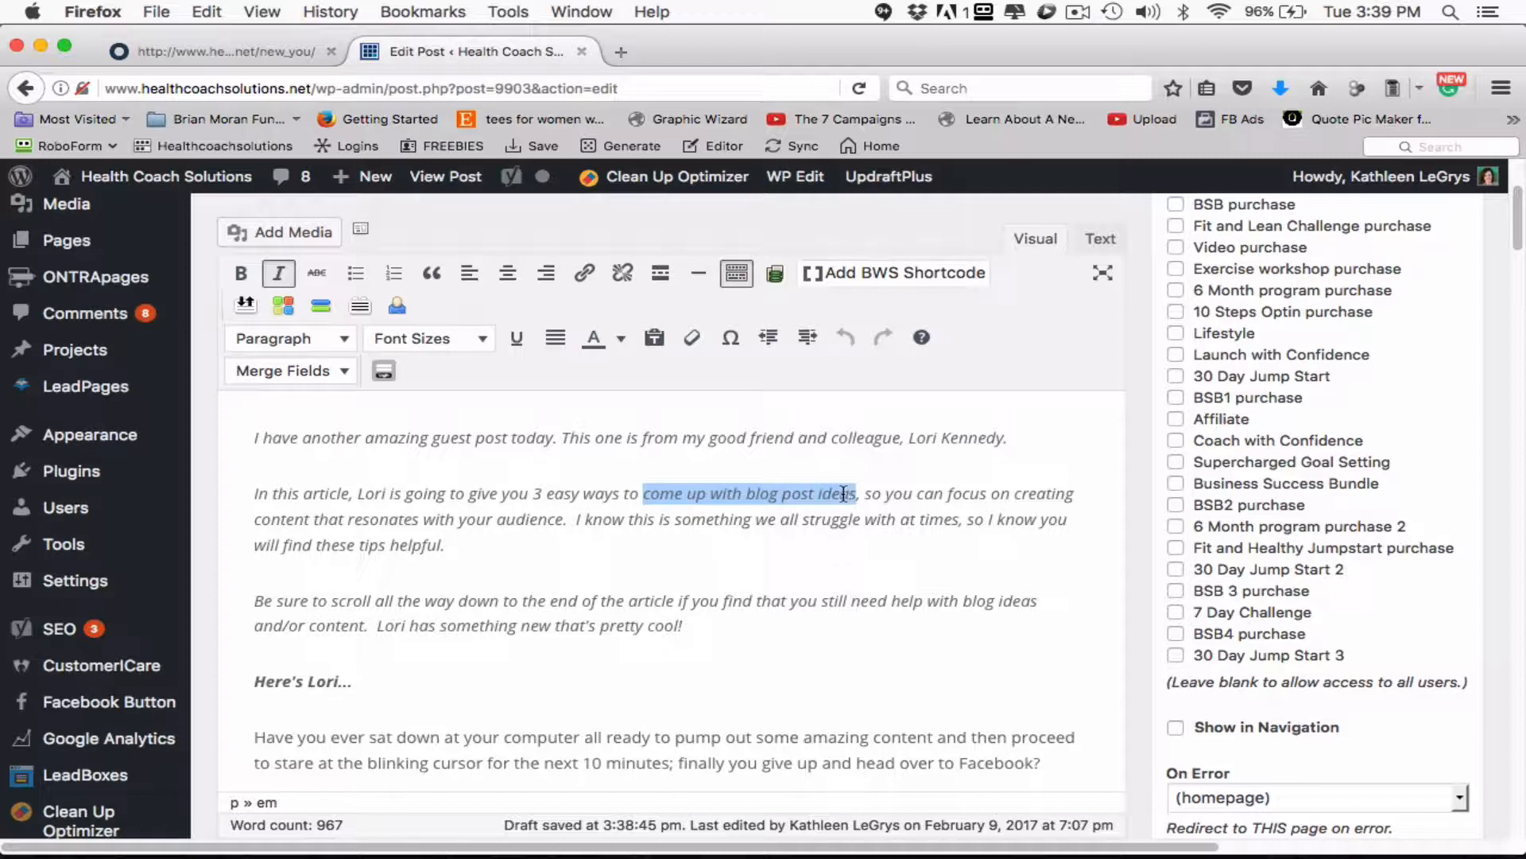
key(super+v)
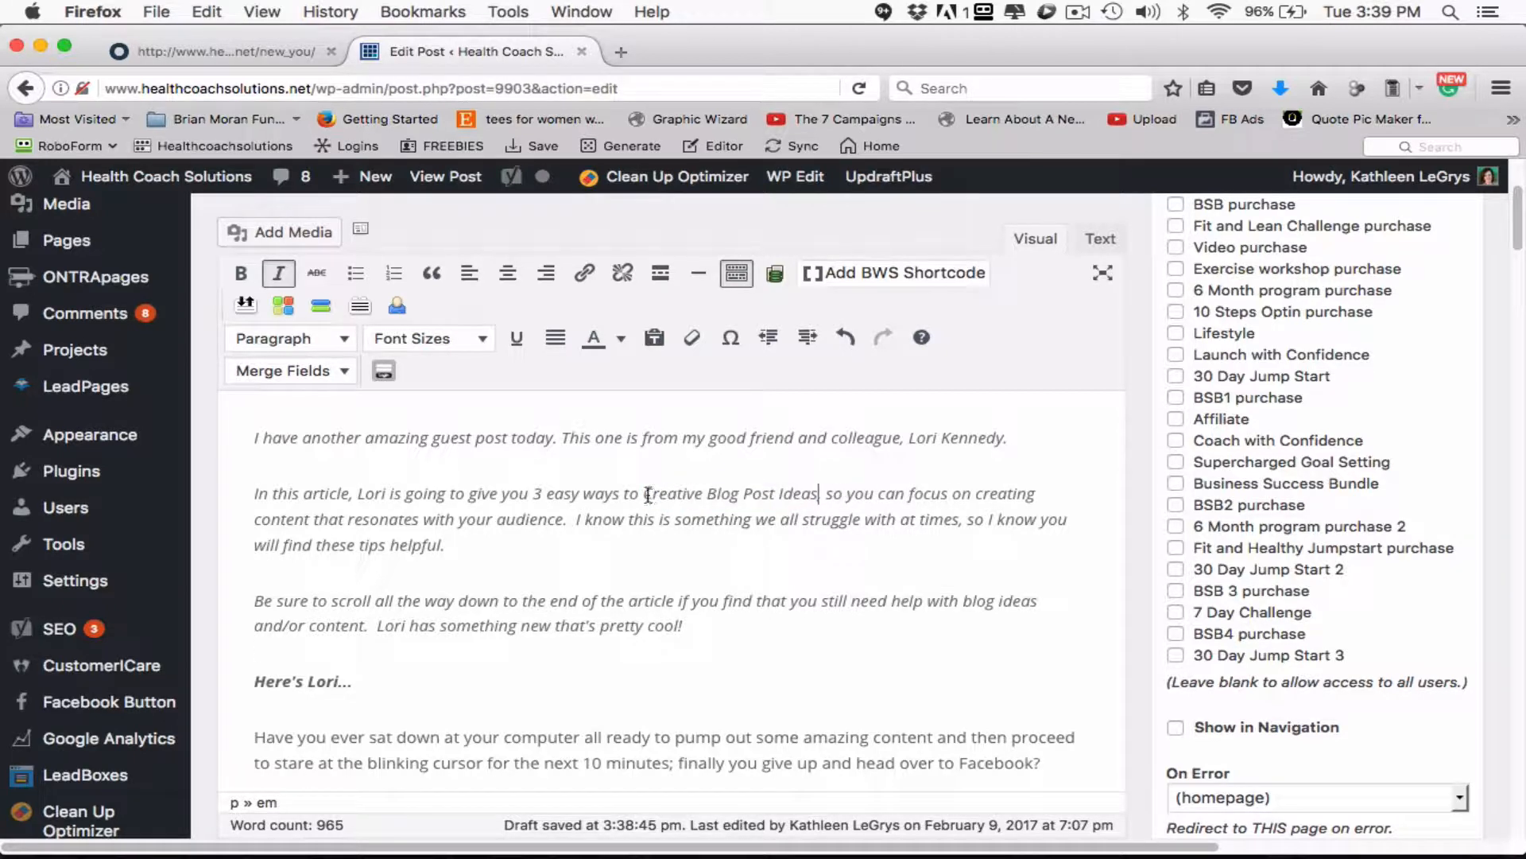
drag(654, 493, 644, 493)
text(generate c)
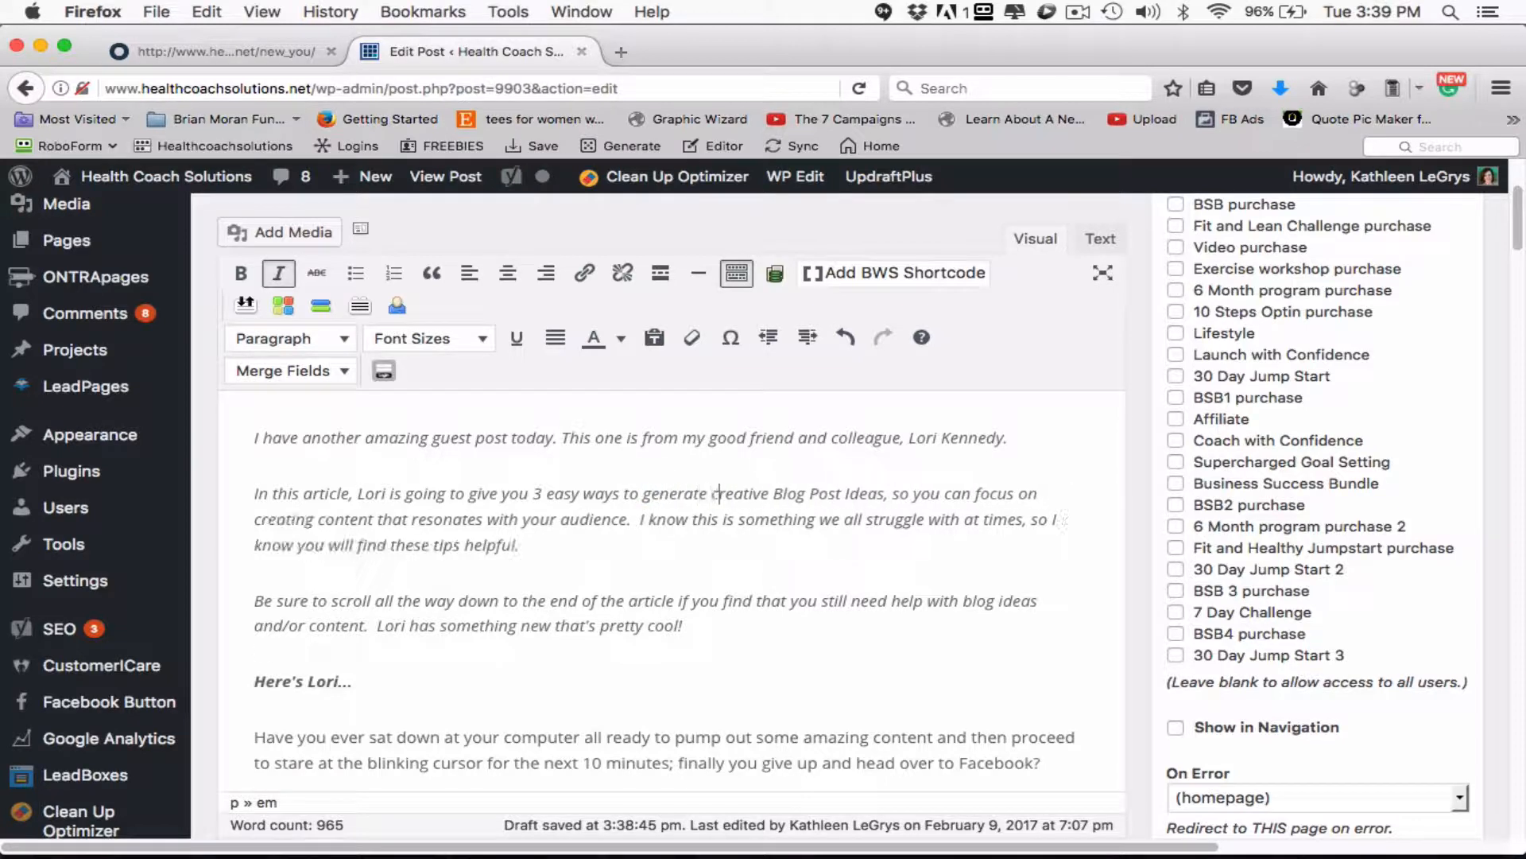
- Change the initials of "Blog Post Ideas" in the intro paragraph to lowercase so the phrase reads "generate creative blog post ideas"
click(781, 493)
key(BackSpace)
text(b)
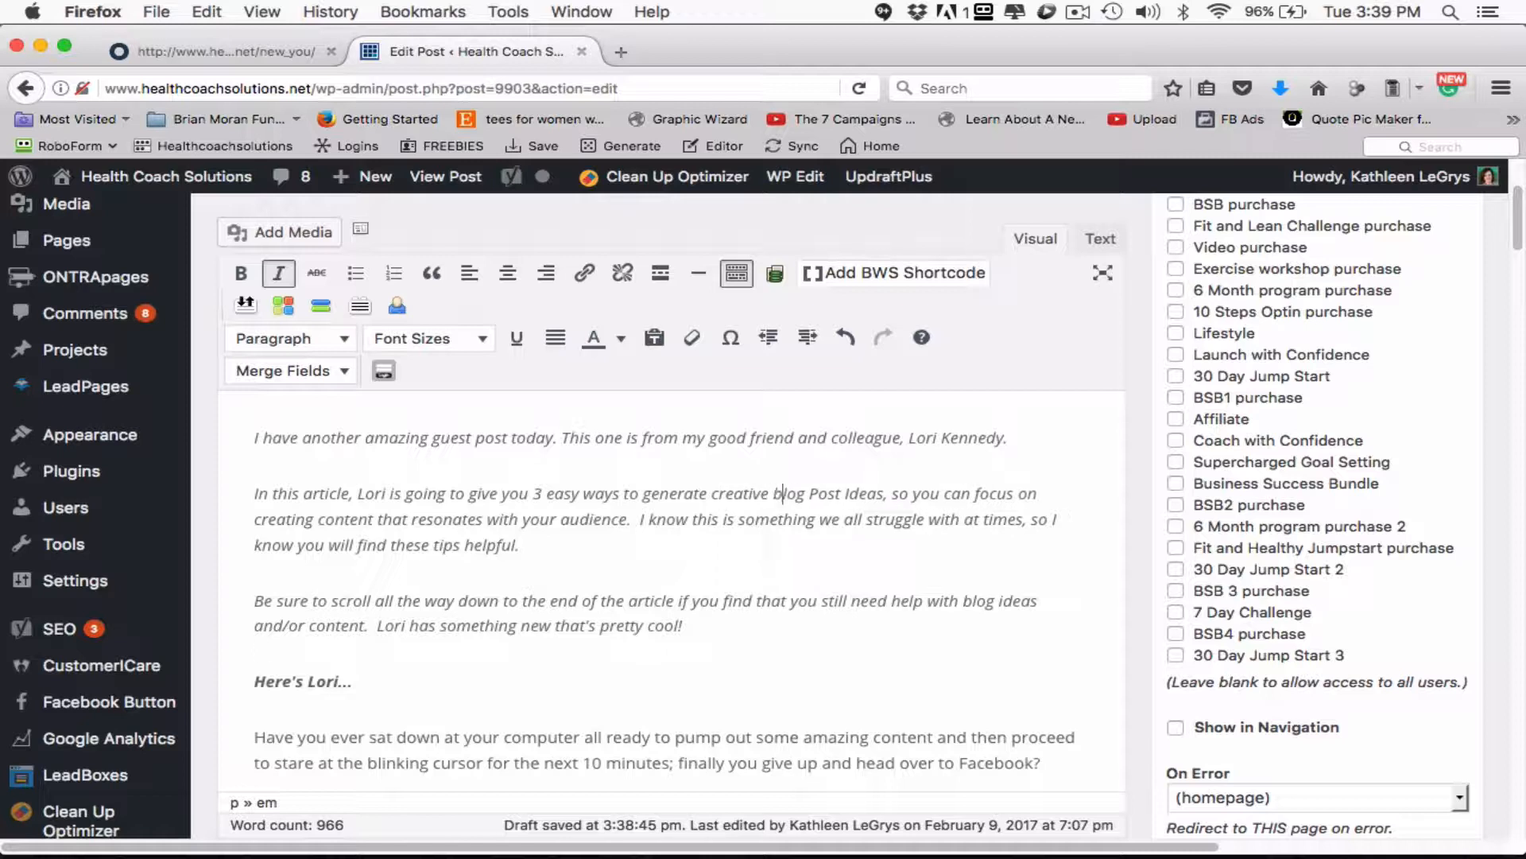
click(818, 494)
key(BackSpace)
text(p)
click(850, 493)
key(BackSpace)
text(i)
click(858, 554)
- Add the copied phrase "Creative Blog Post Ideas" as a tag on the post
scroll(759, 611, down, 5)
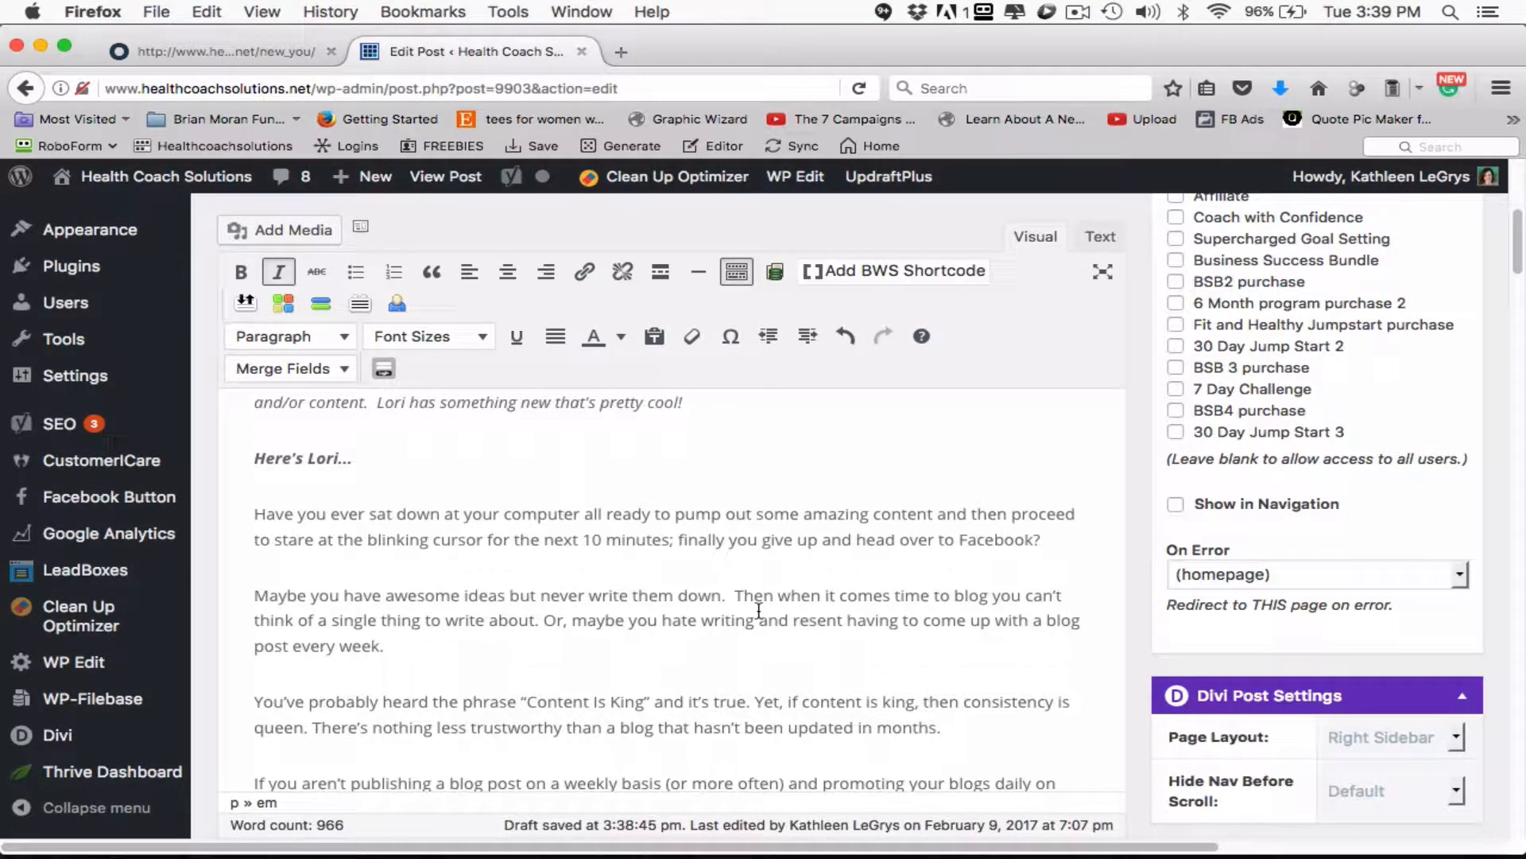
scroll(759, 610, down, 2)
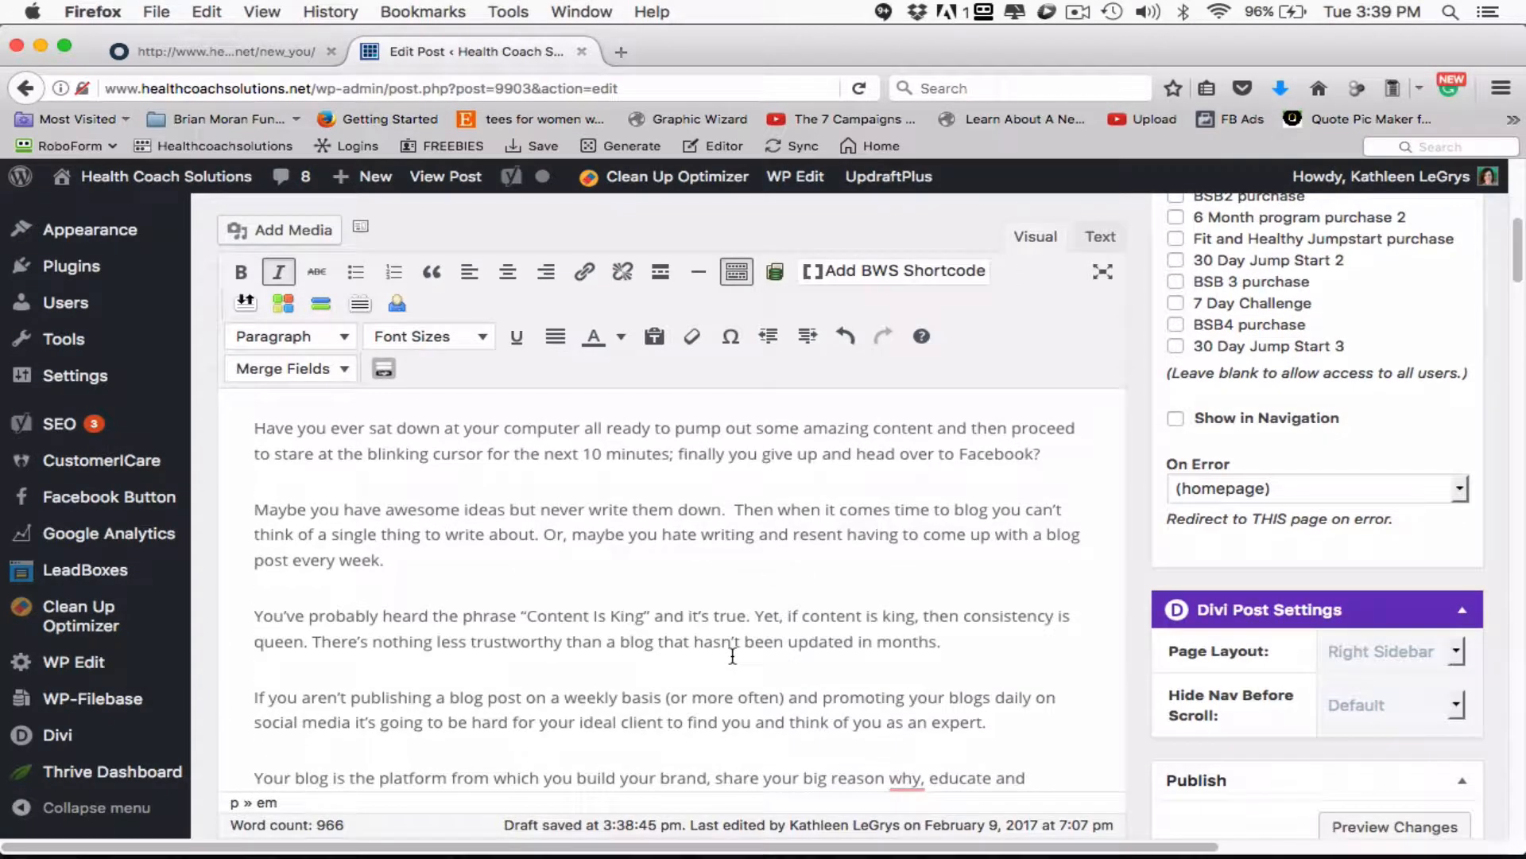
scroll(732, 655, down, 1)
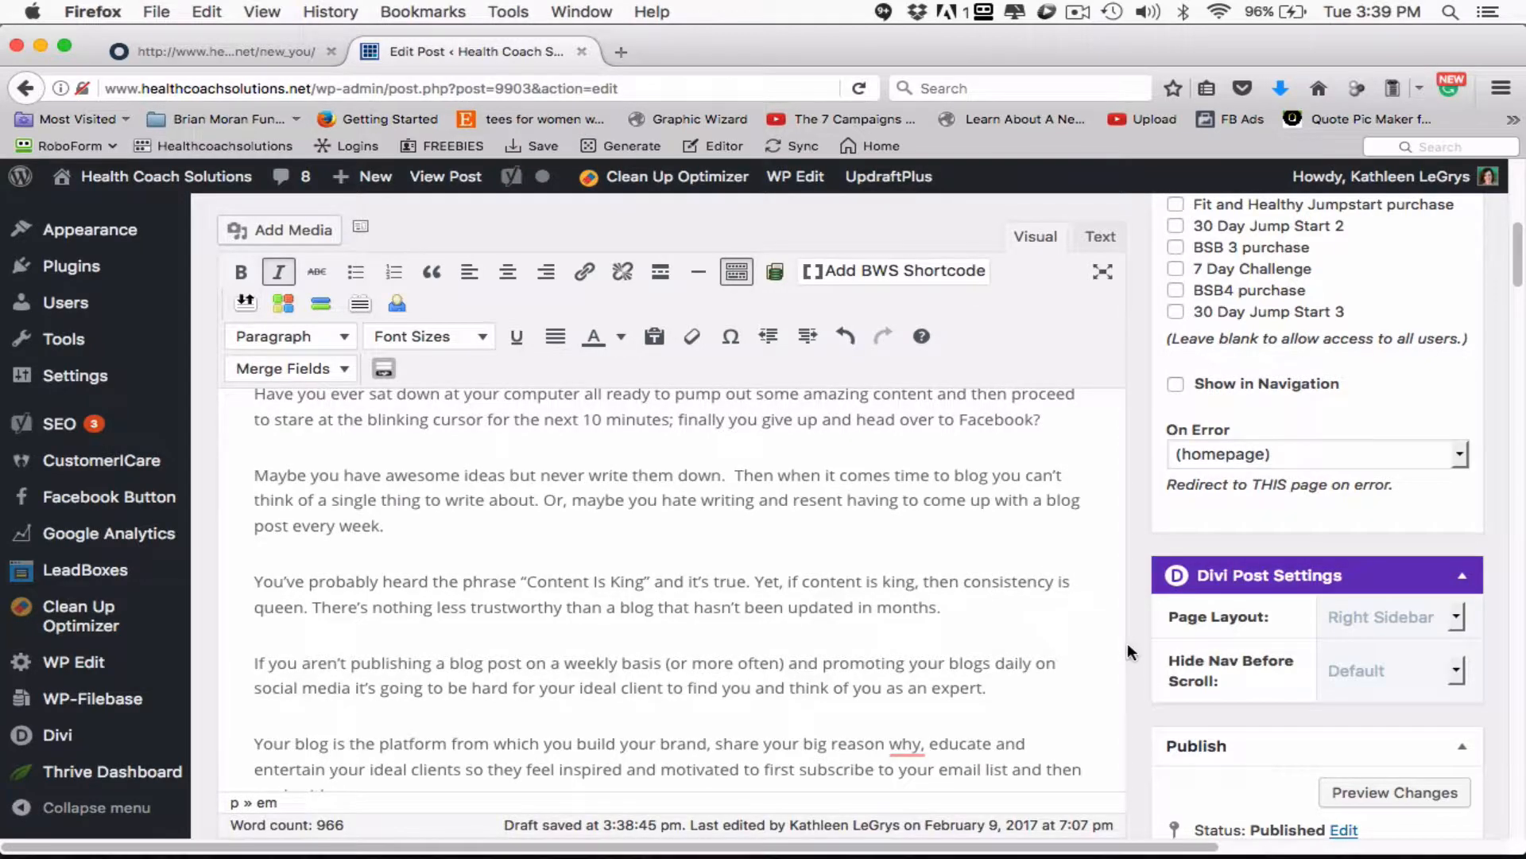
scroll(1129, 644, down, 1)
scroll(1133, 642, down, 15)
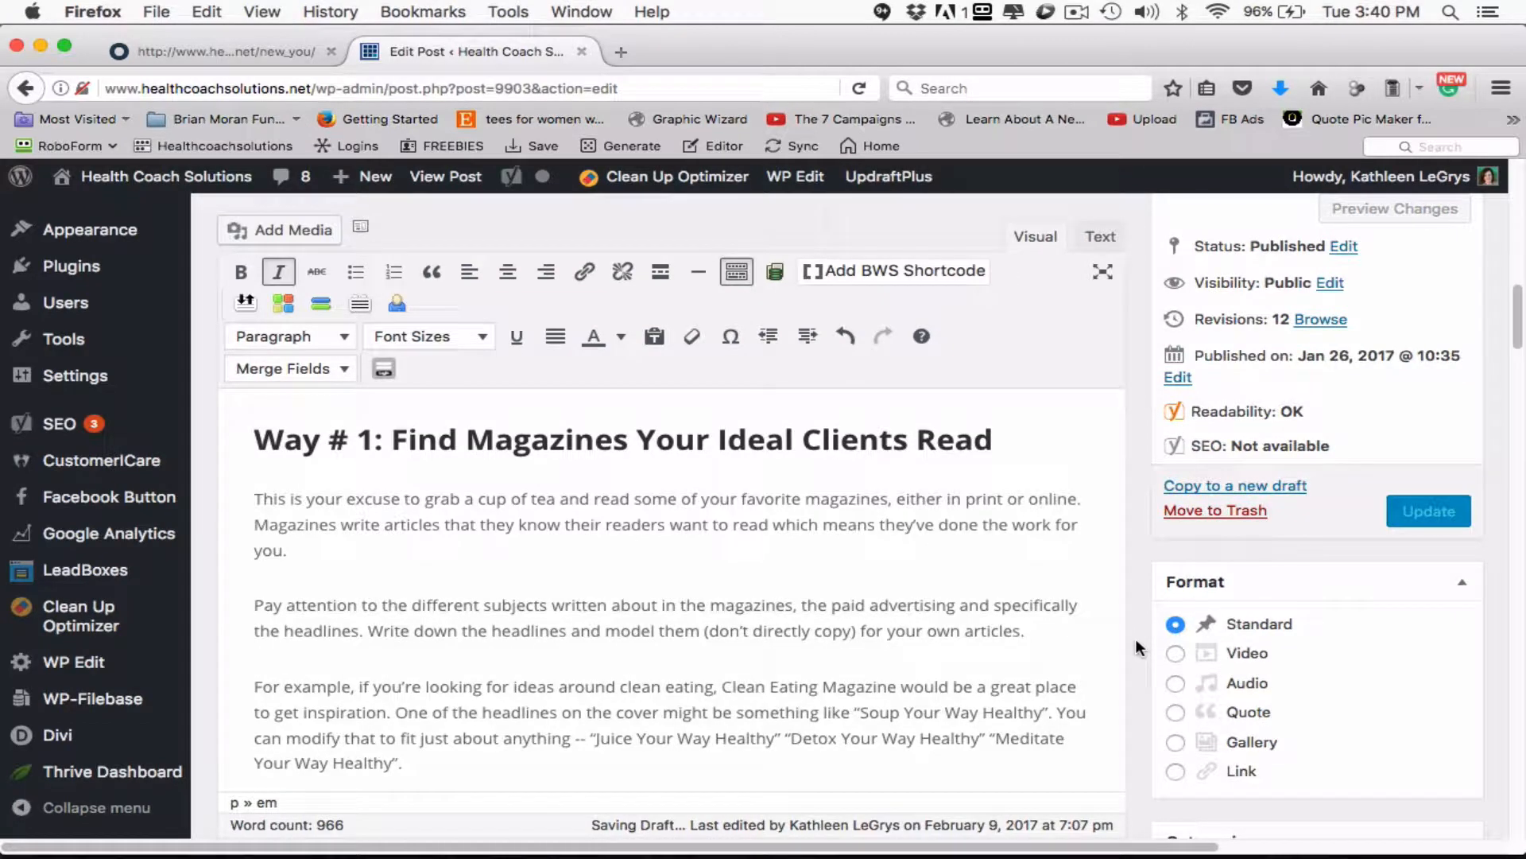
scroll(1135, 638, down, 10)
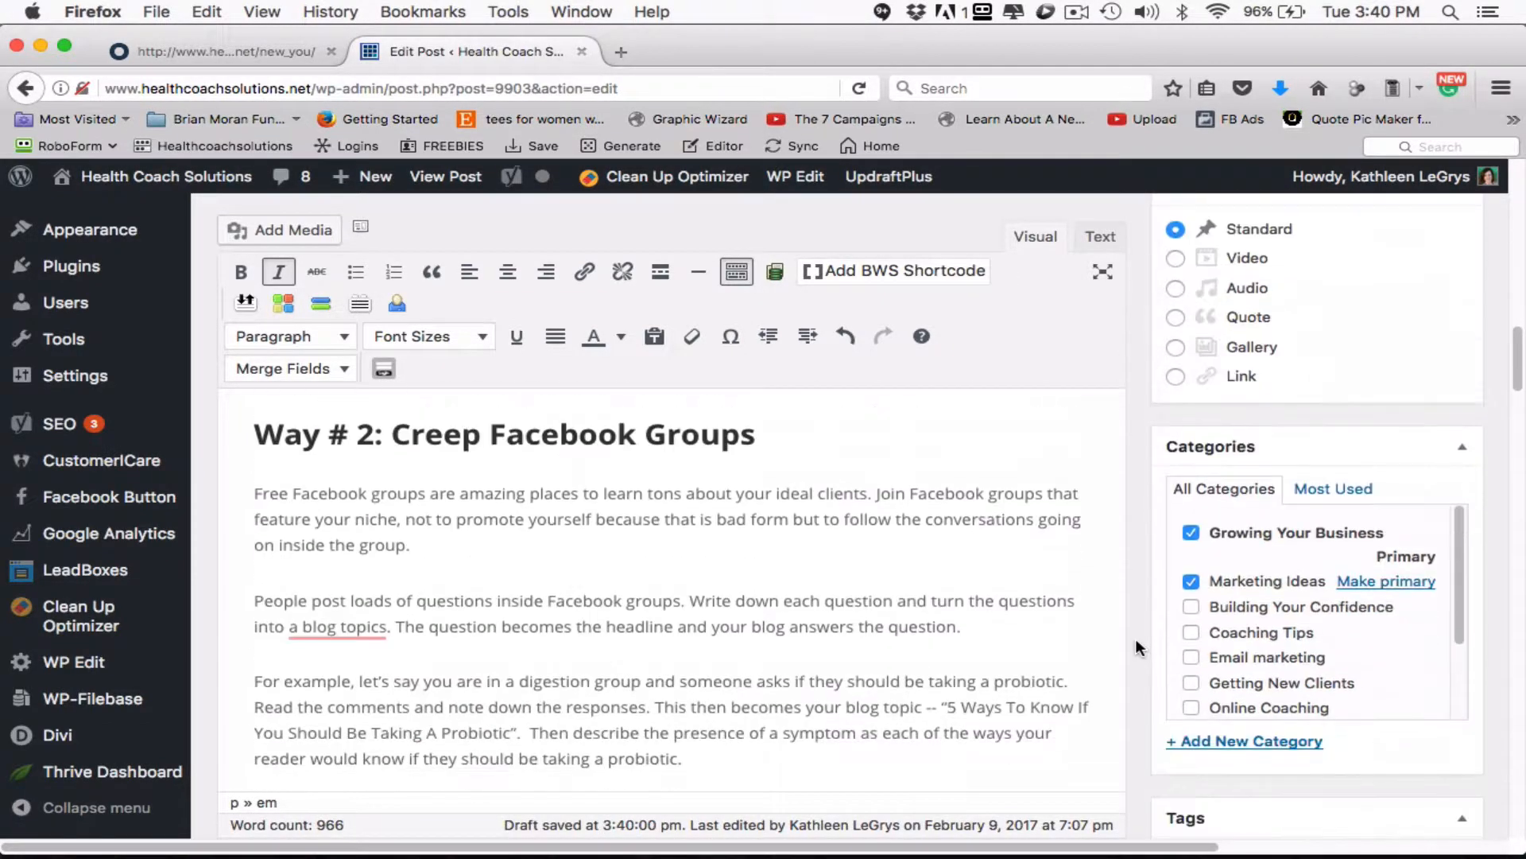
scroll(1135, 638, down, 13)
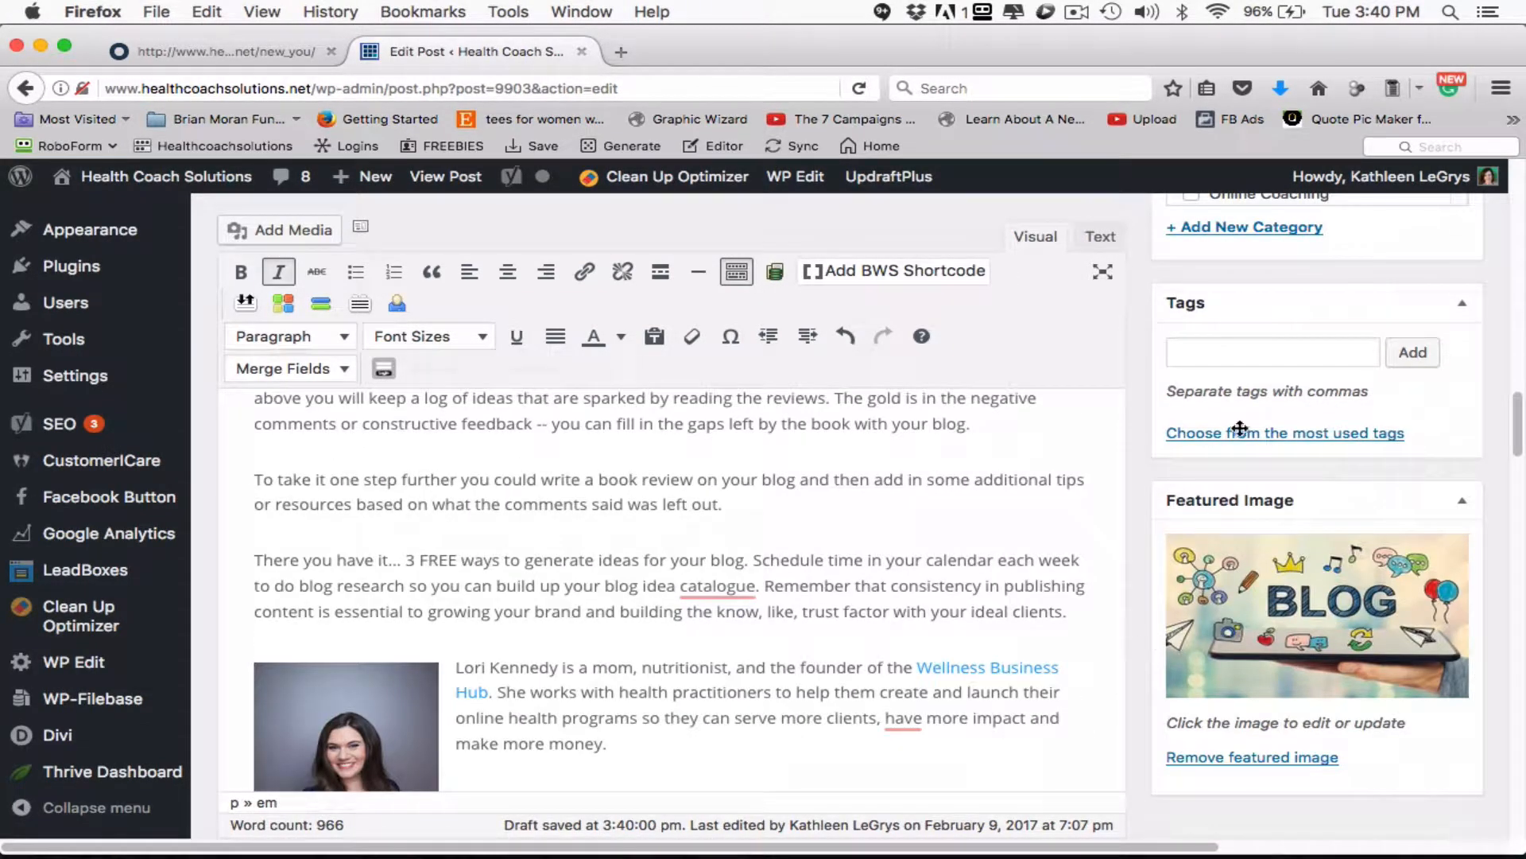
click(1272, 352)
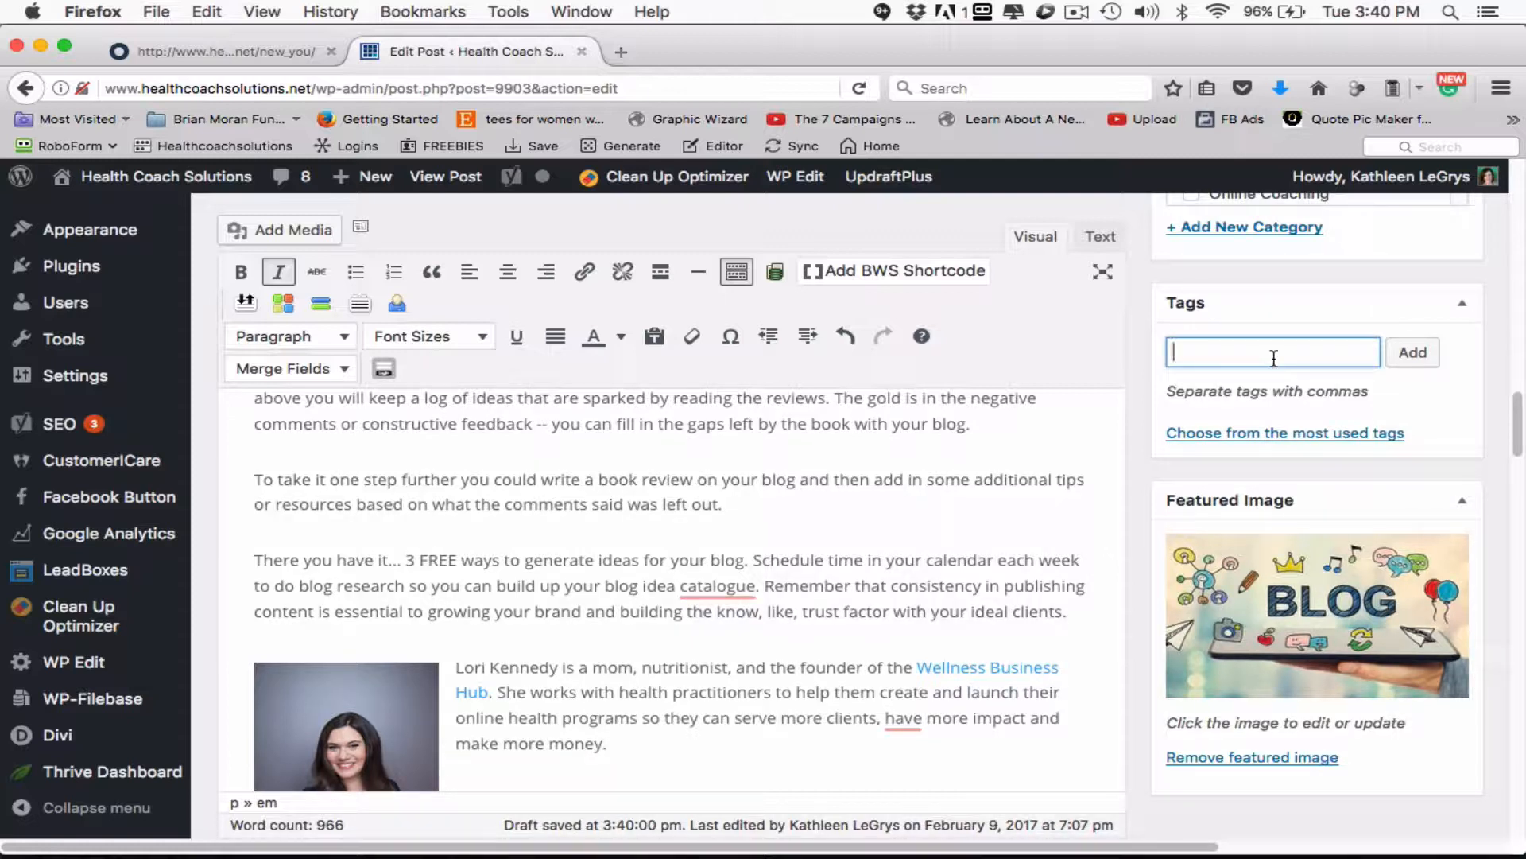
key(super+v)
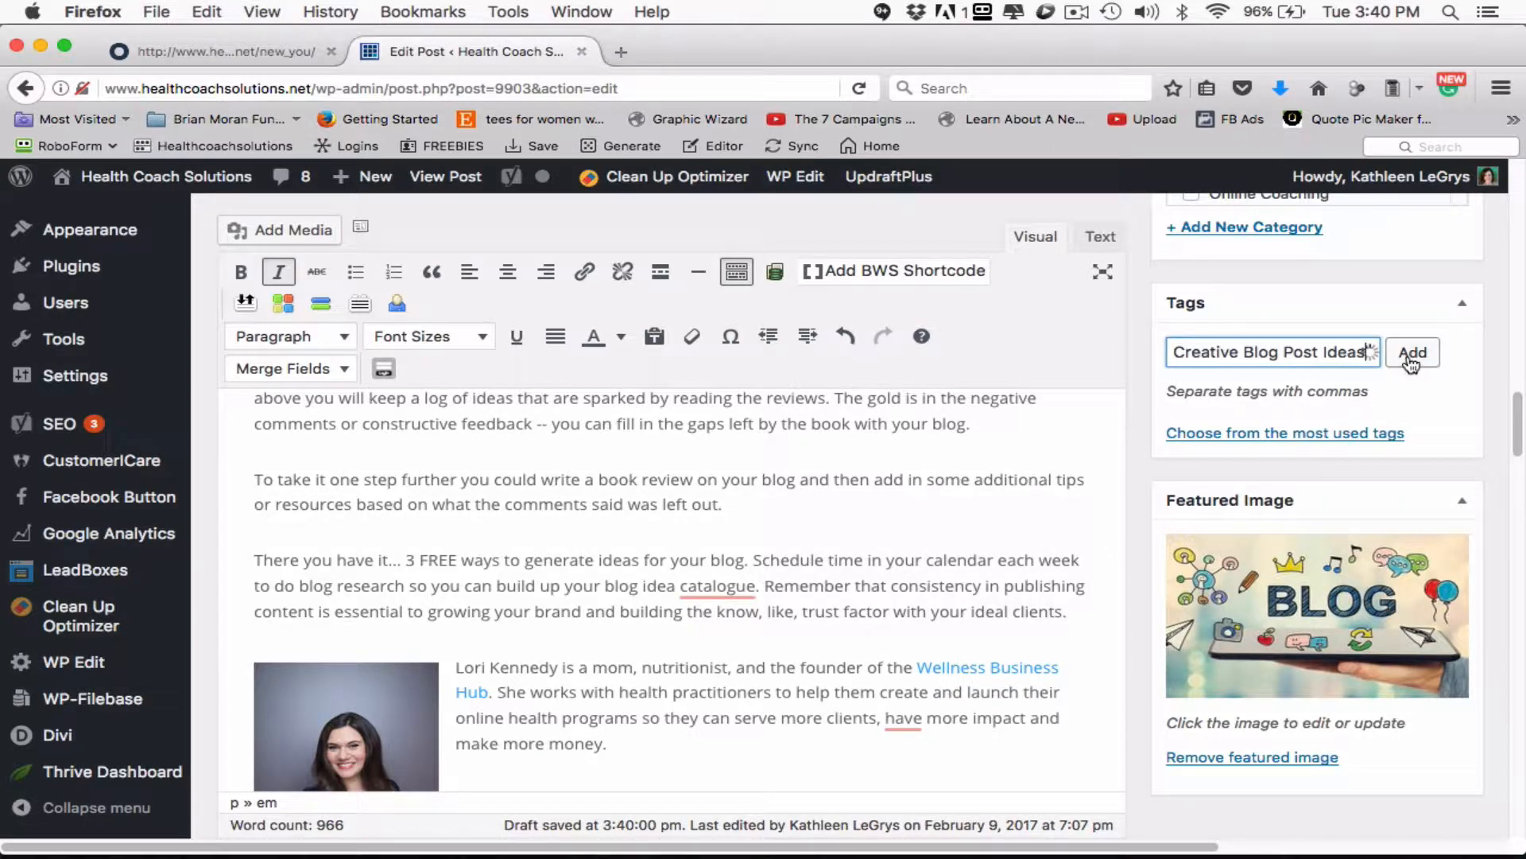
click(1411, 353)
- Add the tag "blog post ideas" to the post
text(b)
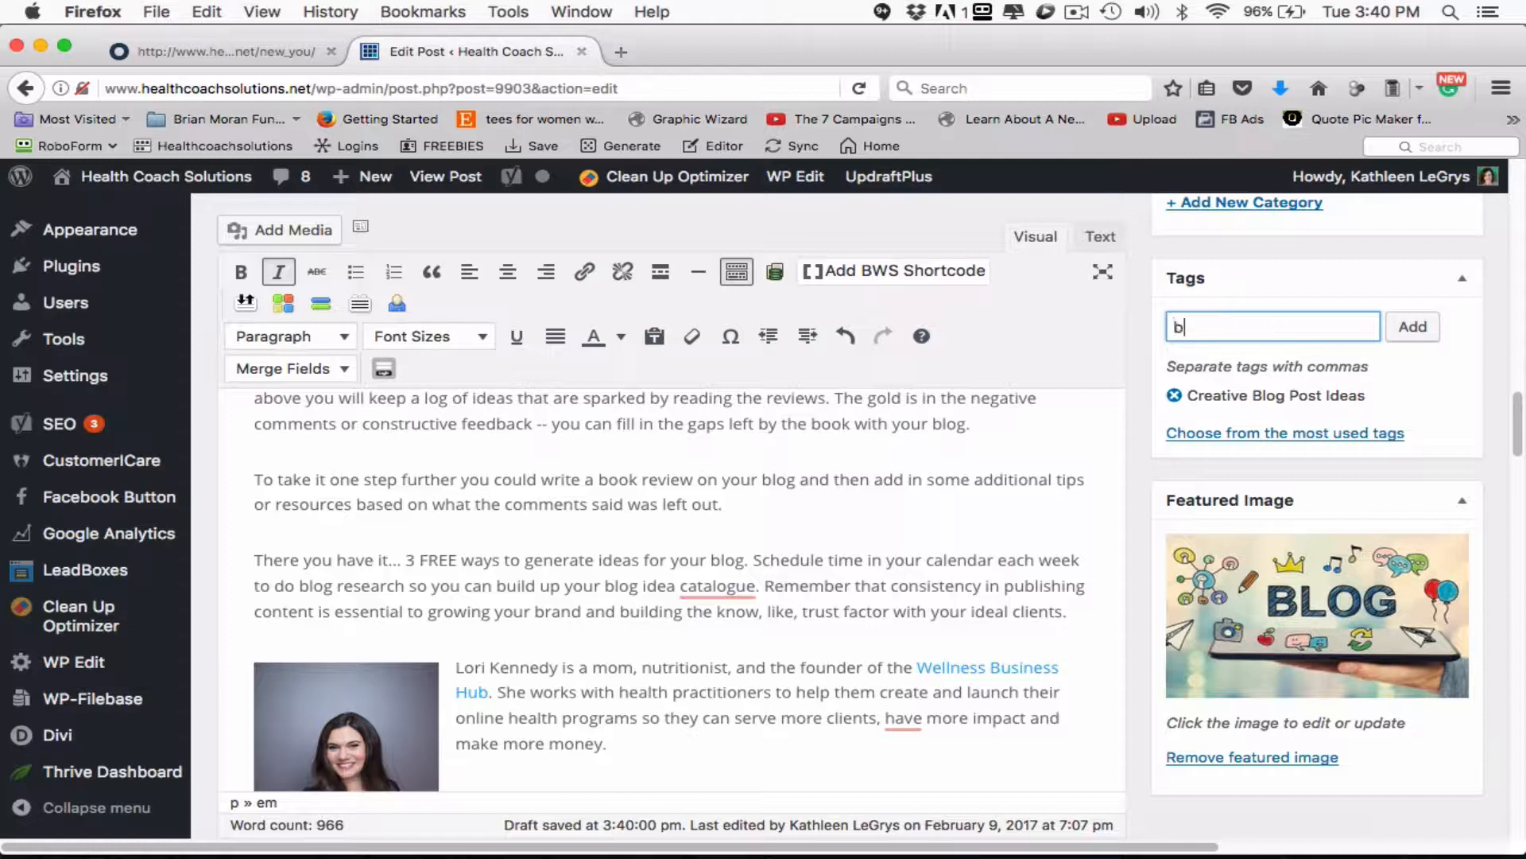
text(log post ideas,)
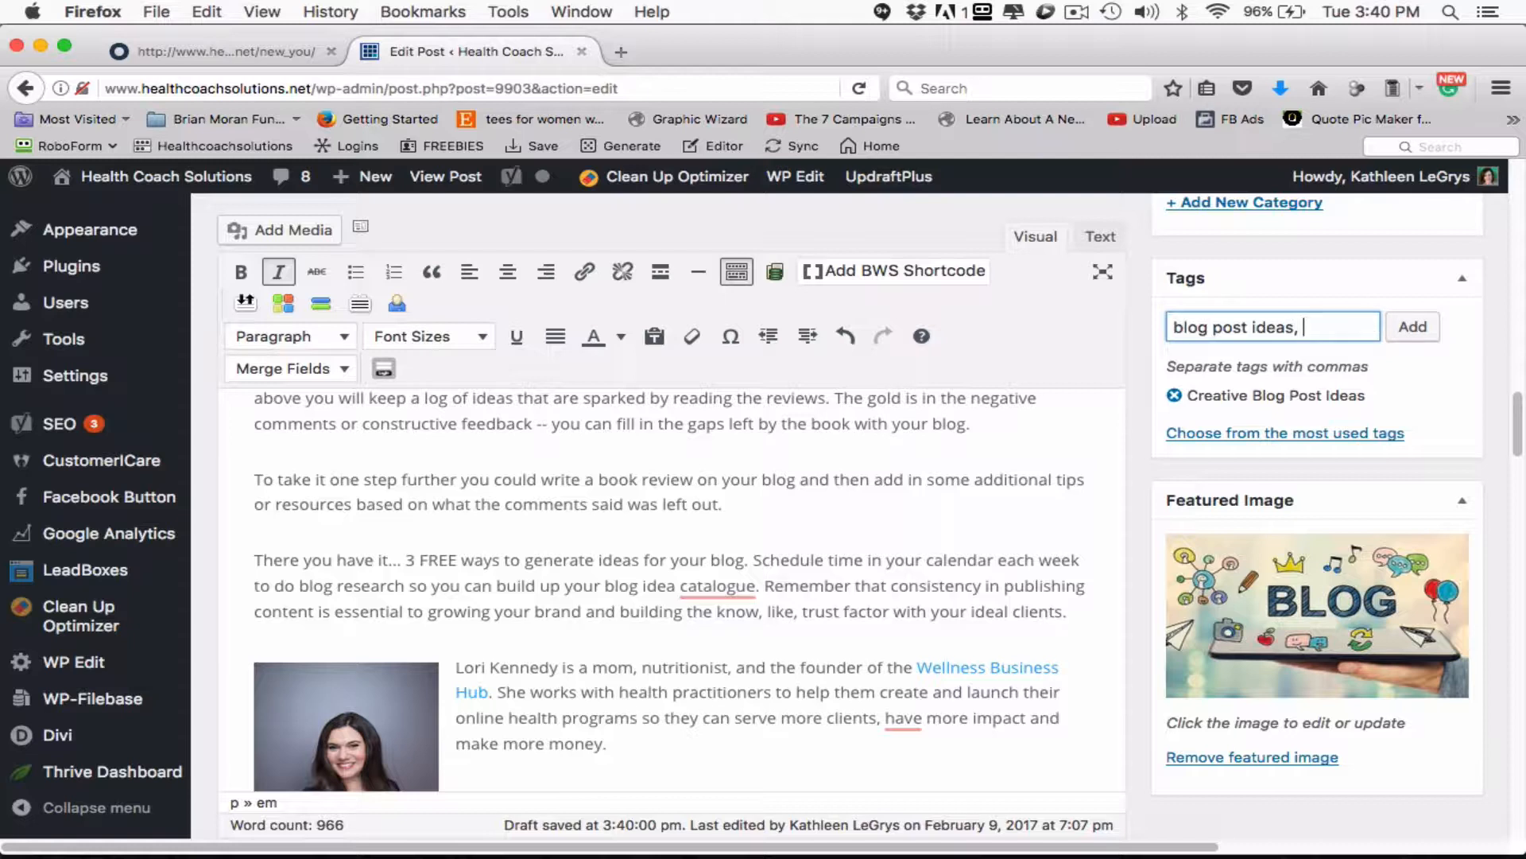
key(BackSpace)
key(Return)
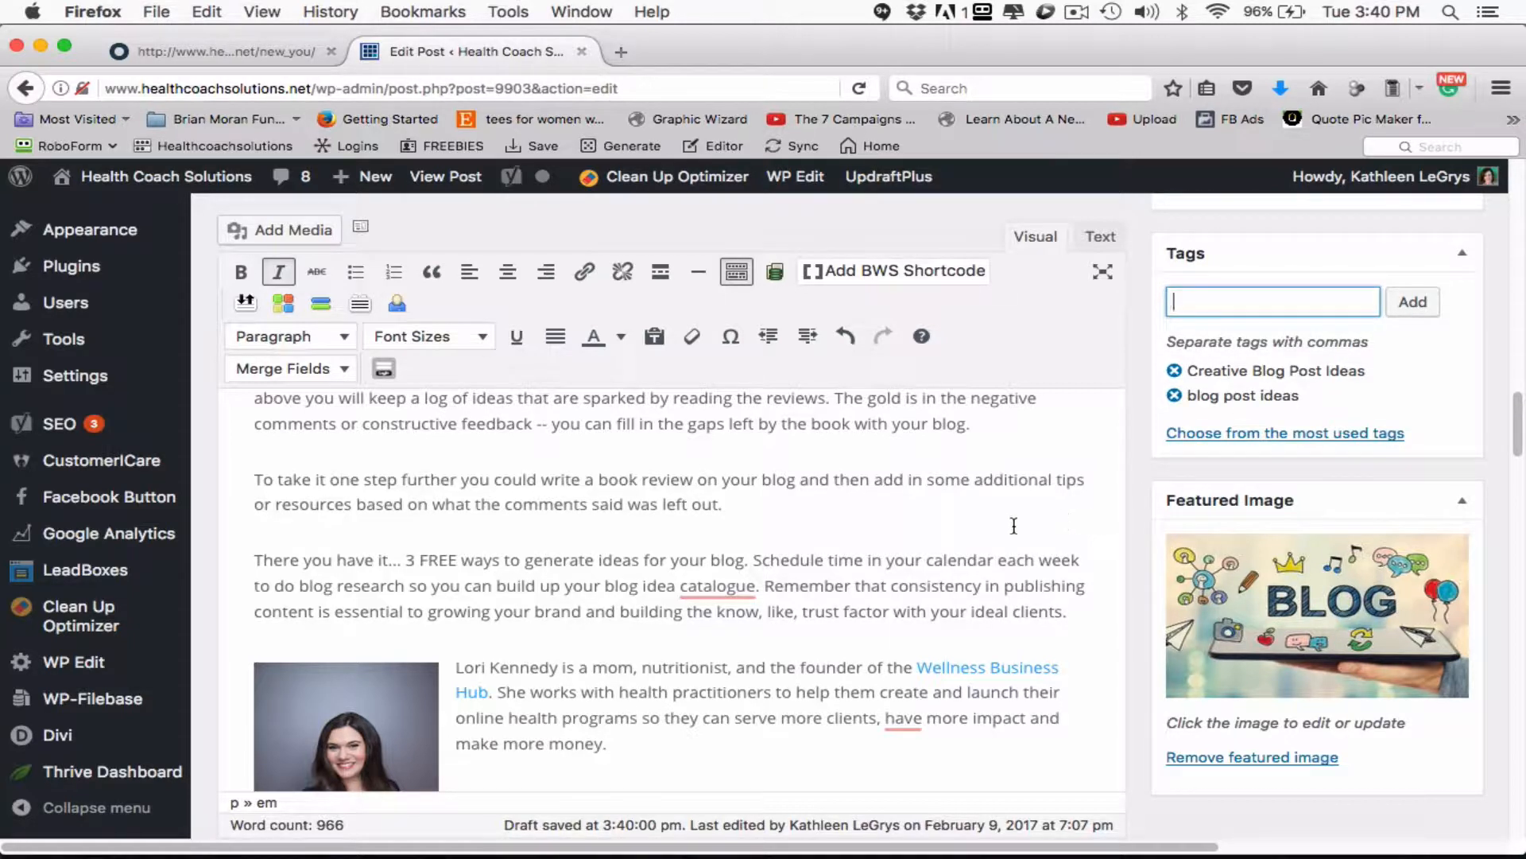
- Add the tags "blog post for health coaches" and "content creation" to the post
text(blog post for )
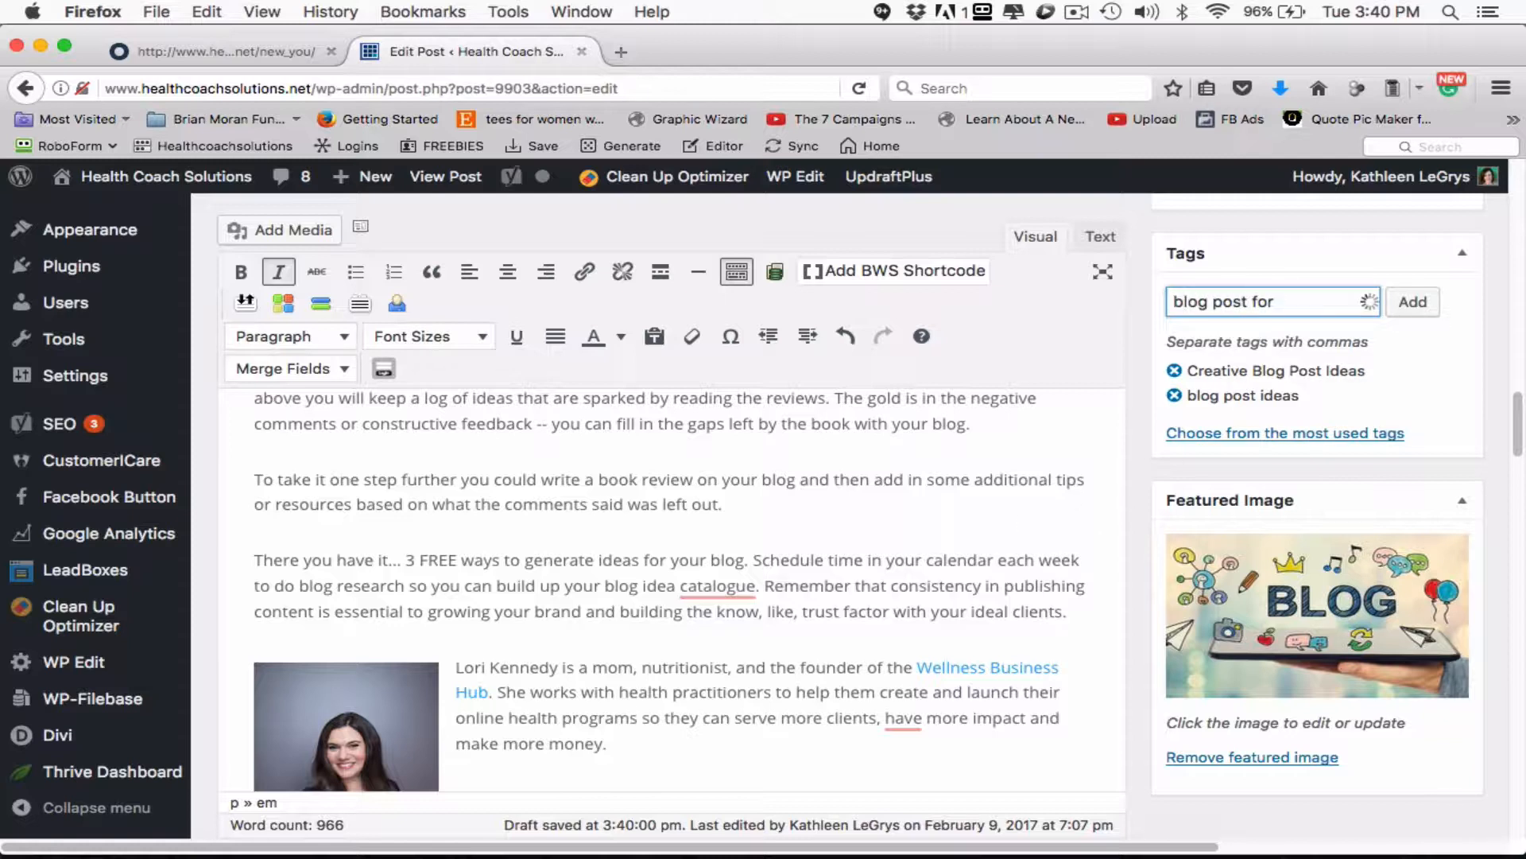
text(health coaches)
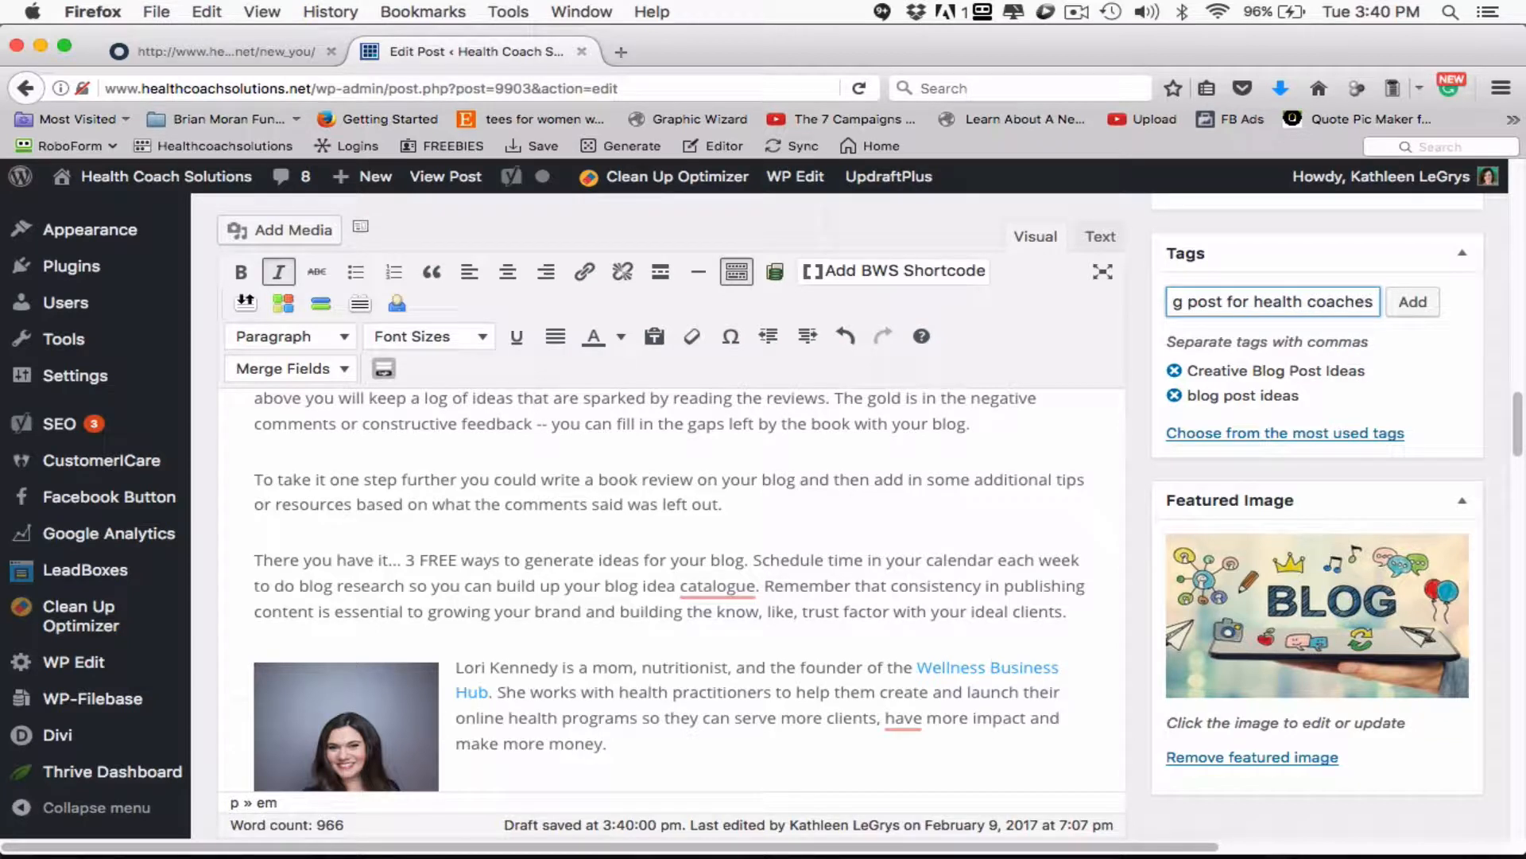
key(Return)
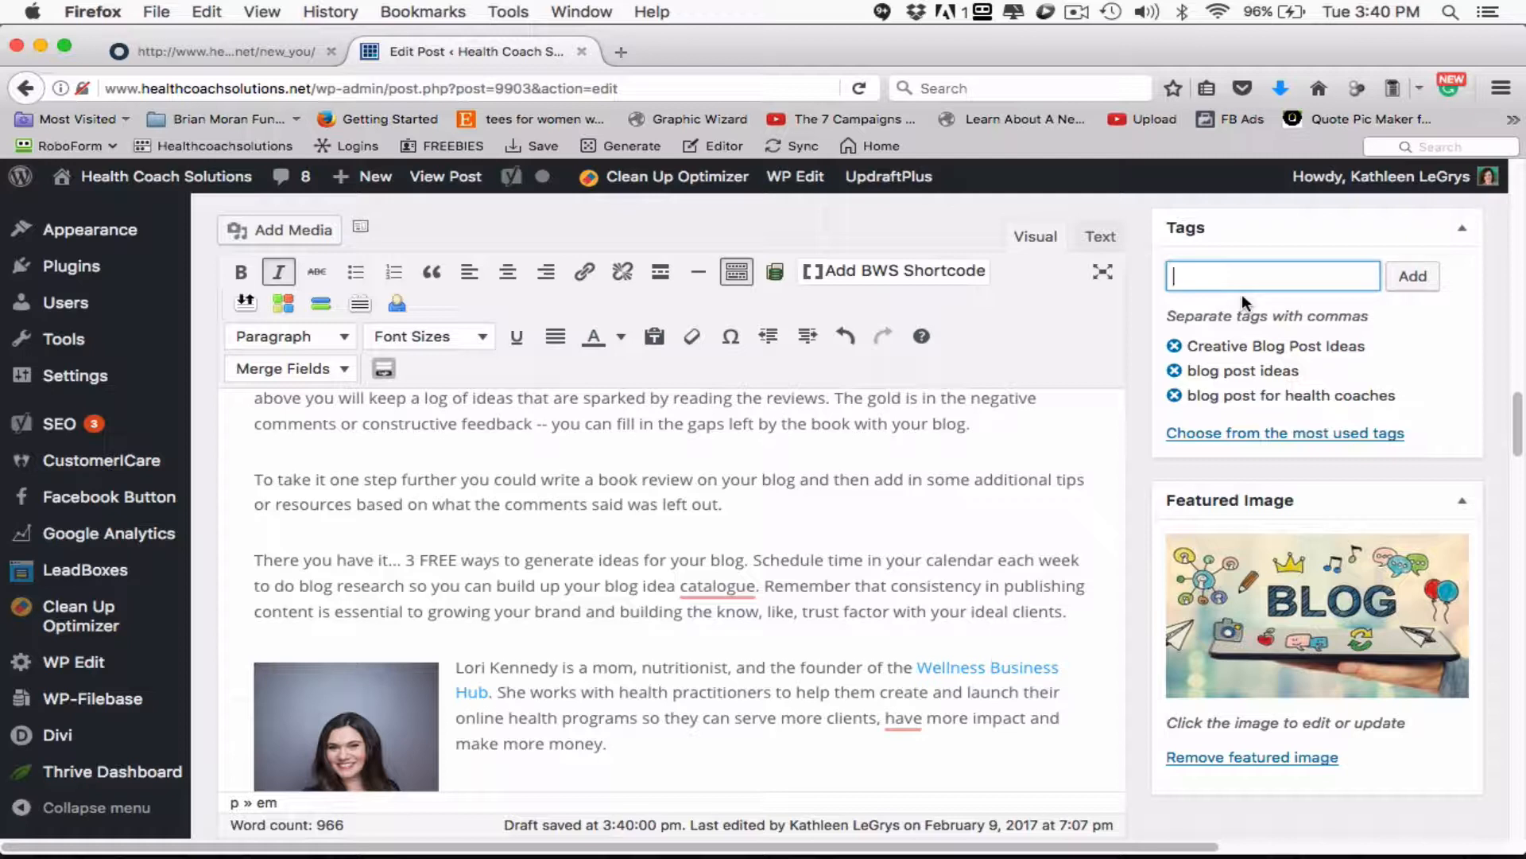
text(content creation)
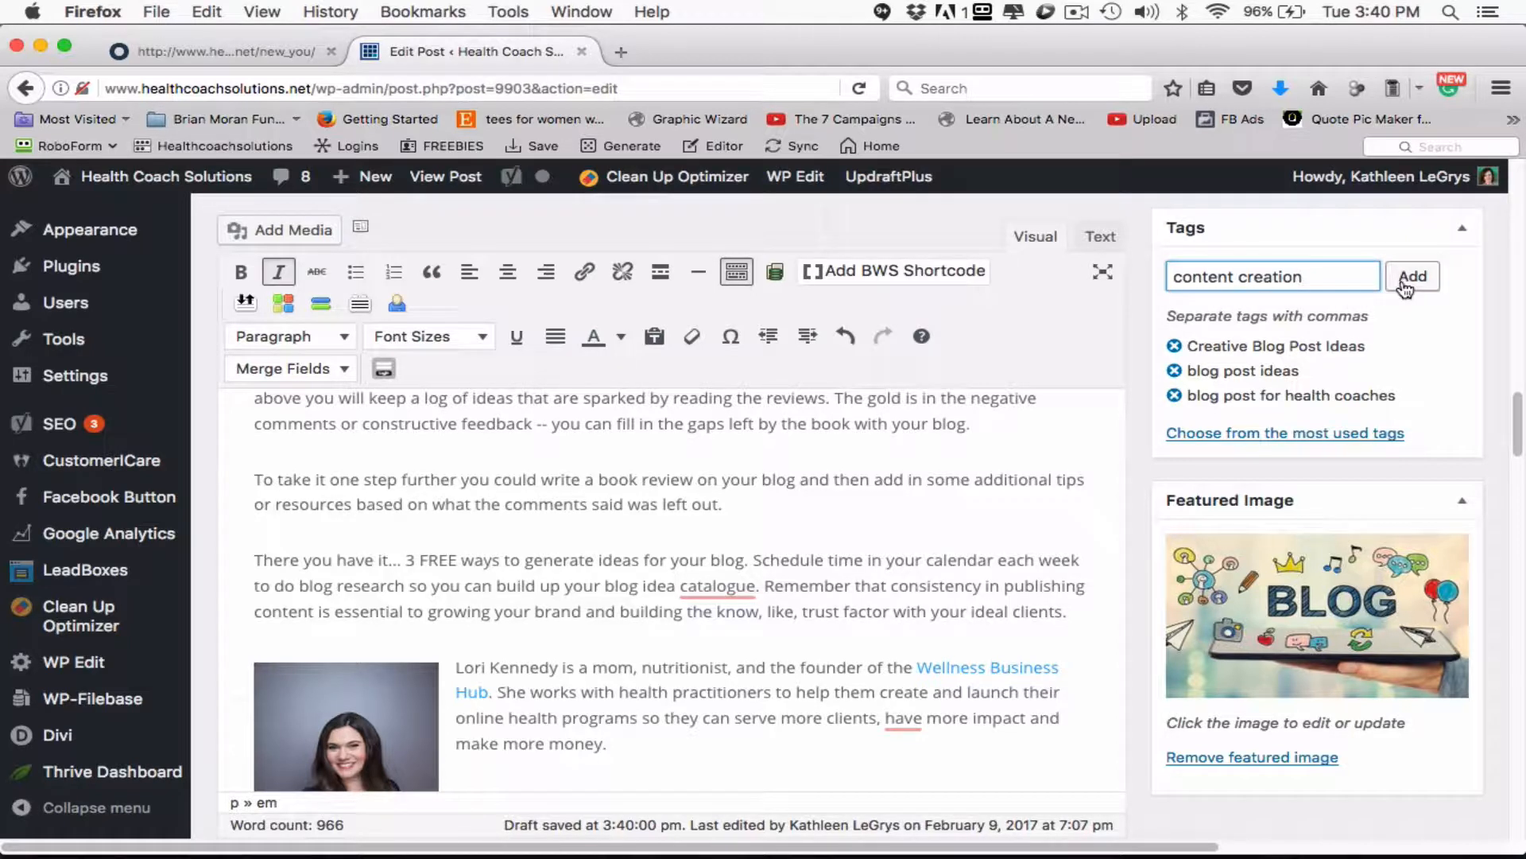
key(Return)
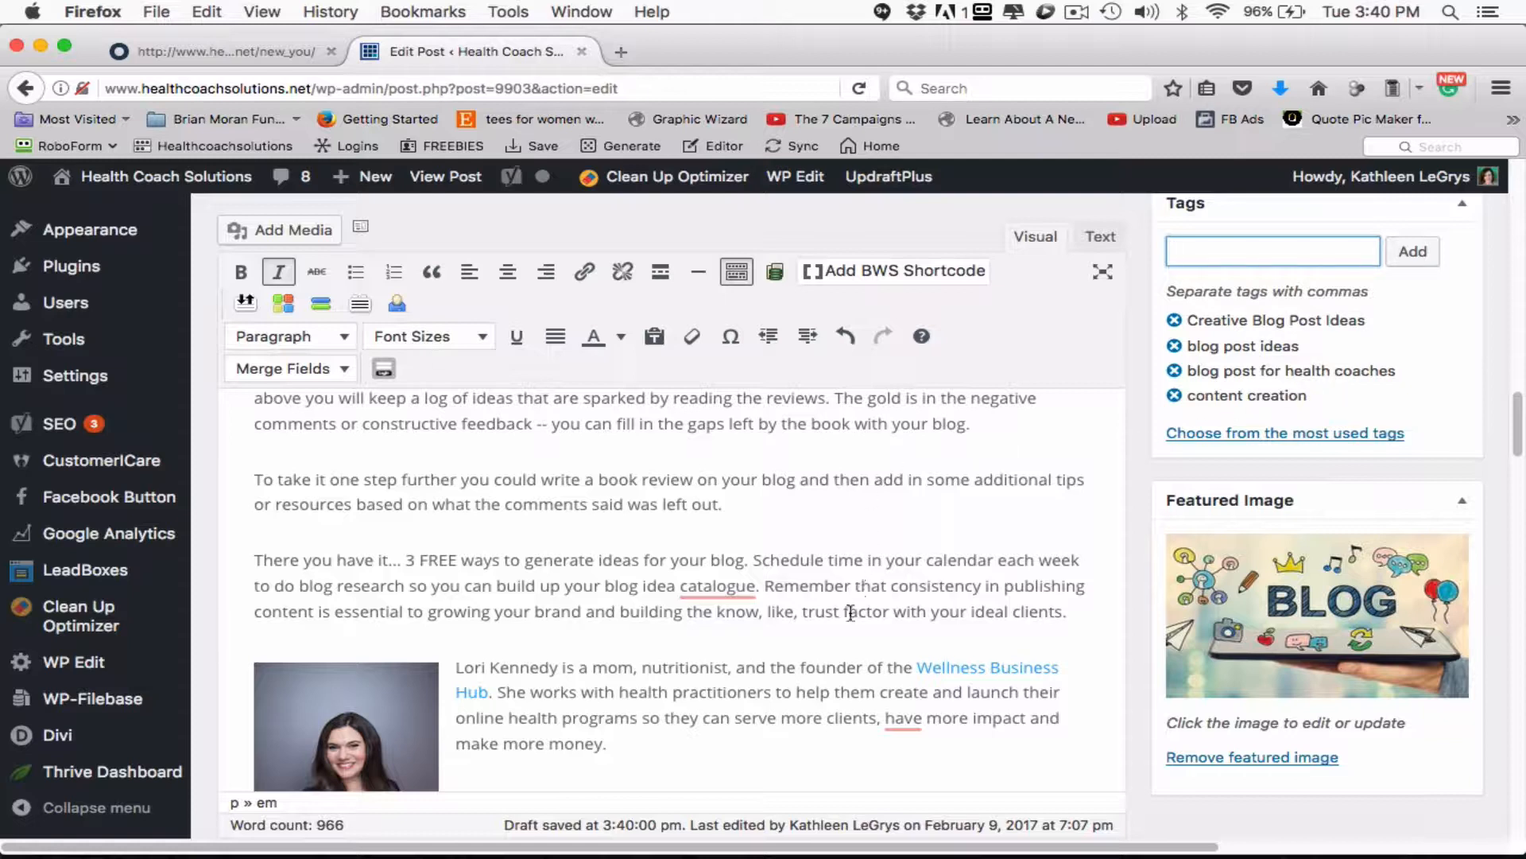
- Add the guest author's full name in lowercase as another tag on the post
scroll(849, 612, down, 1)
scroll(849, 612, down, 1)
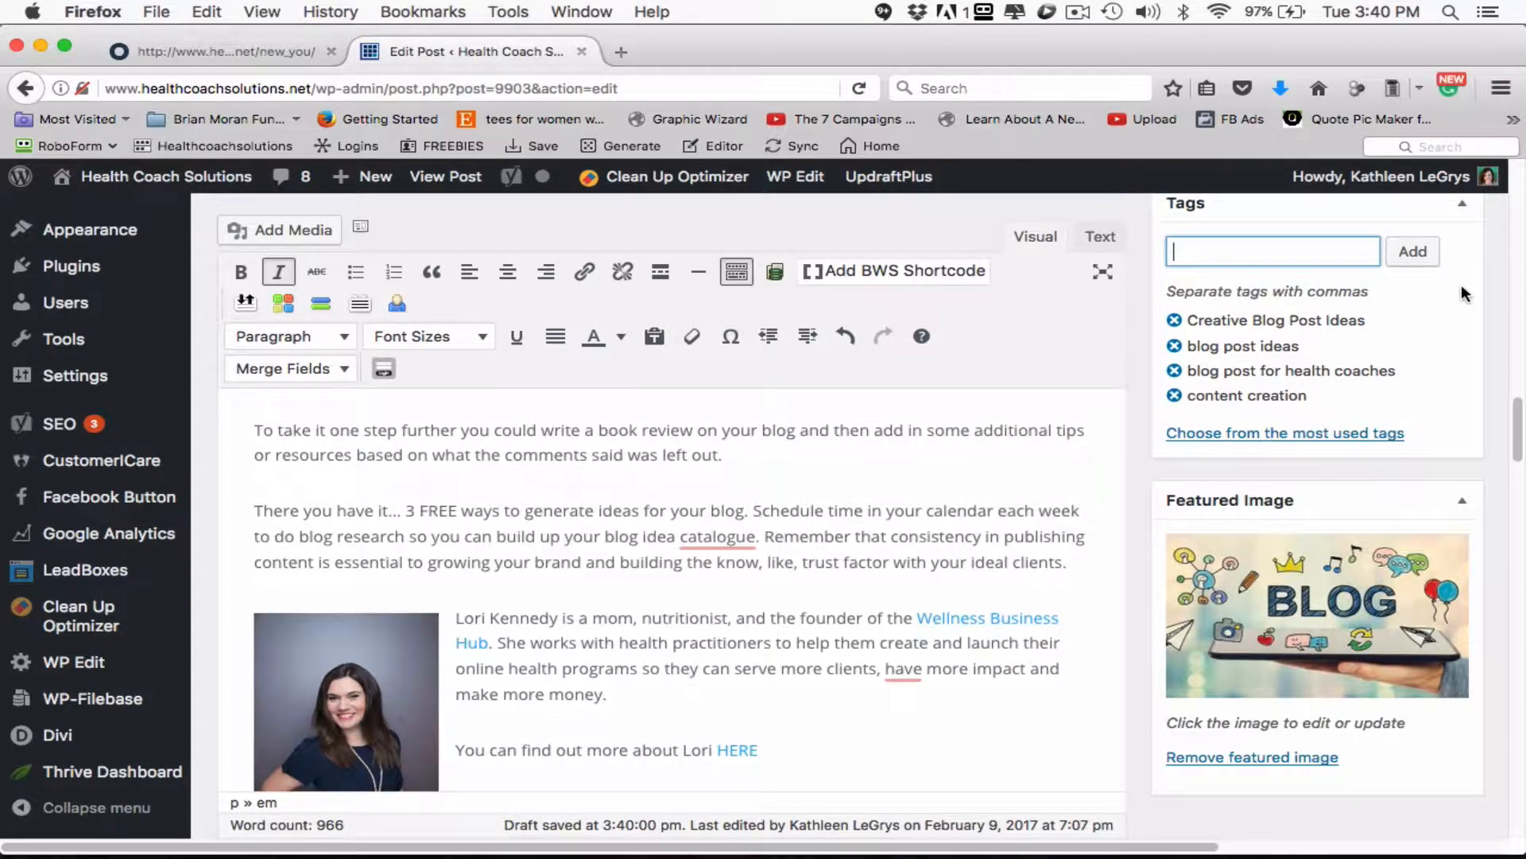
text(lori)
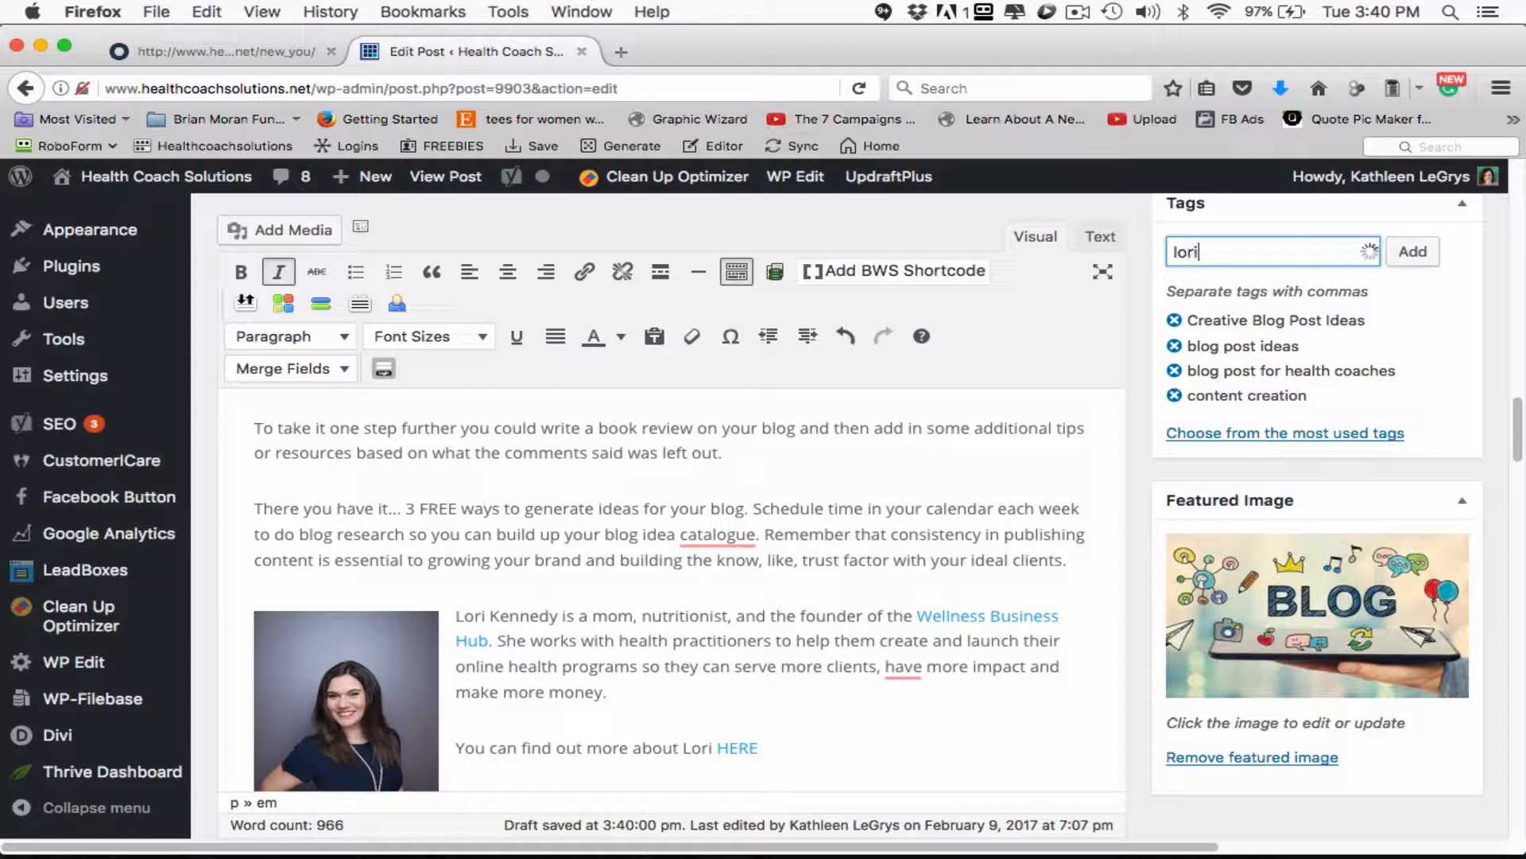
text( ken)
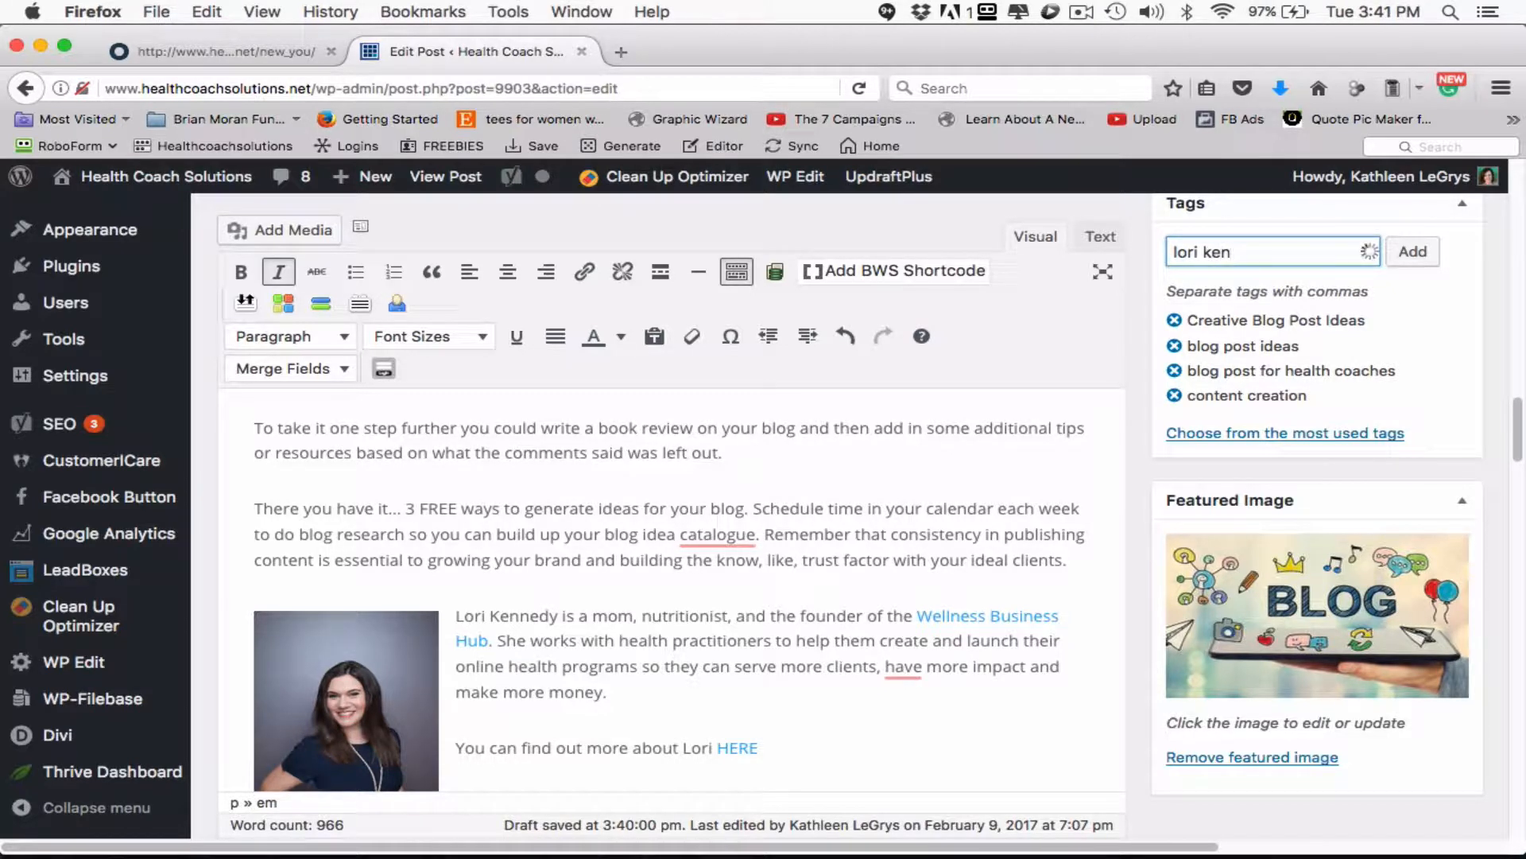
text(nedy)
click(1420, 253)
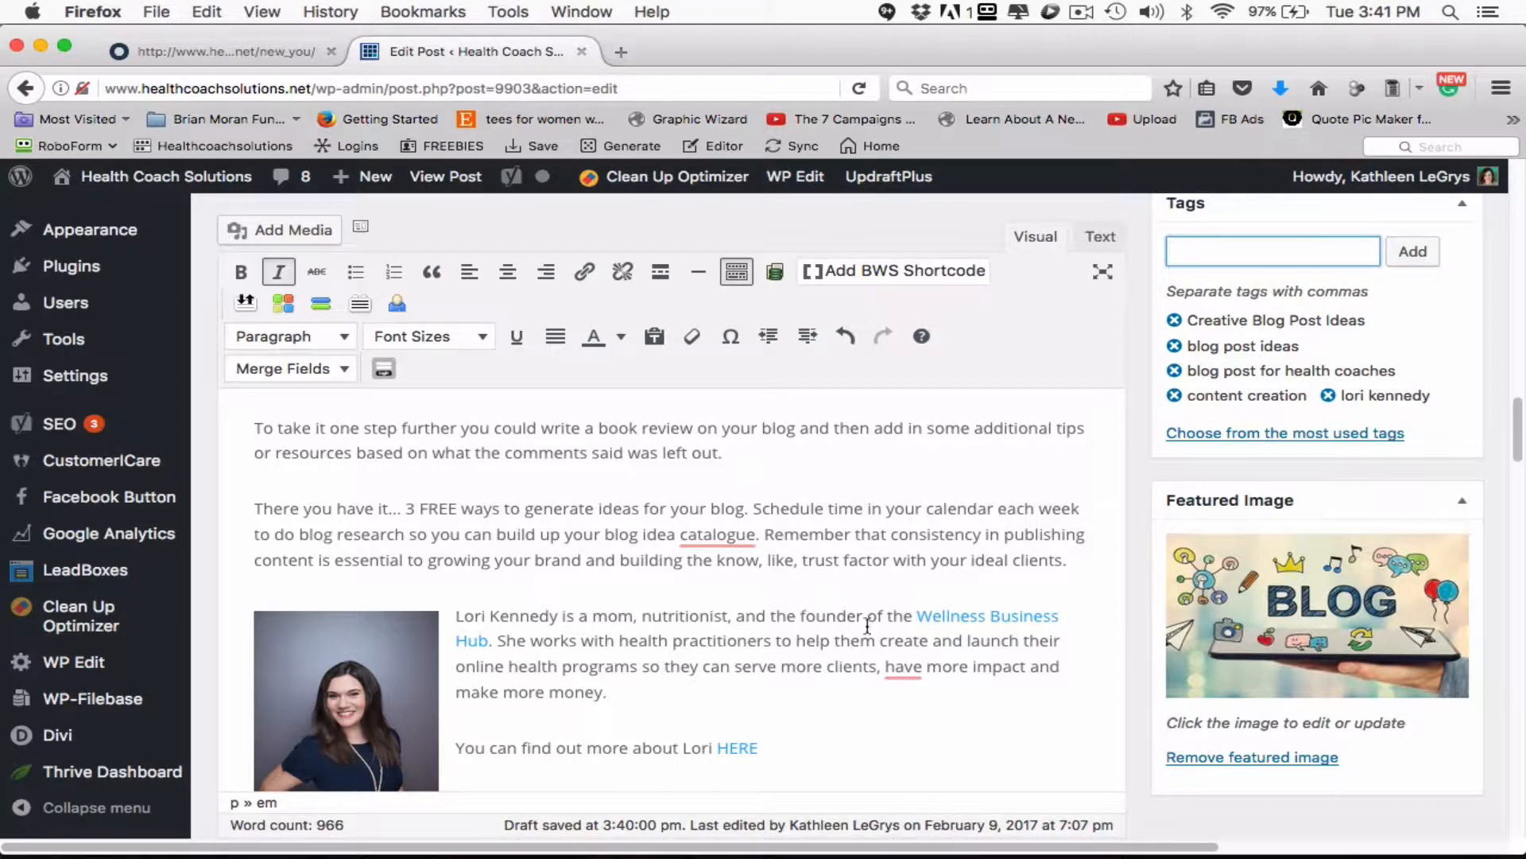
- Set the post's Yoast SEO focus keyword to the copied phrase "Creative Blog Post Ideas"
scroll(791, 640, down, 3)
scroll(791, 642, down, 5)
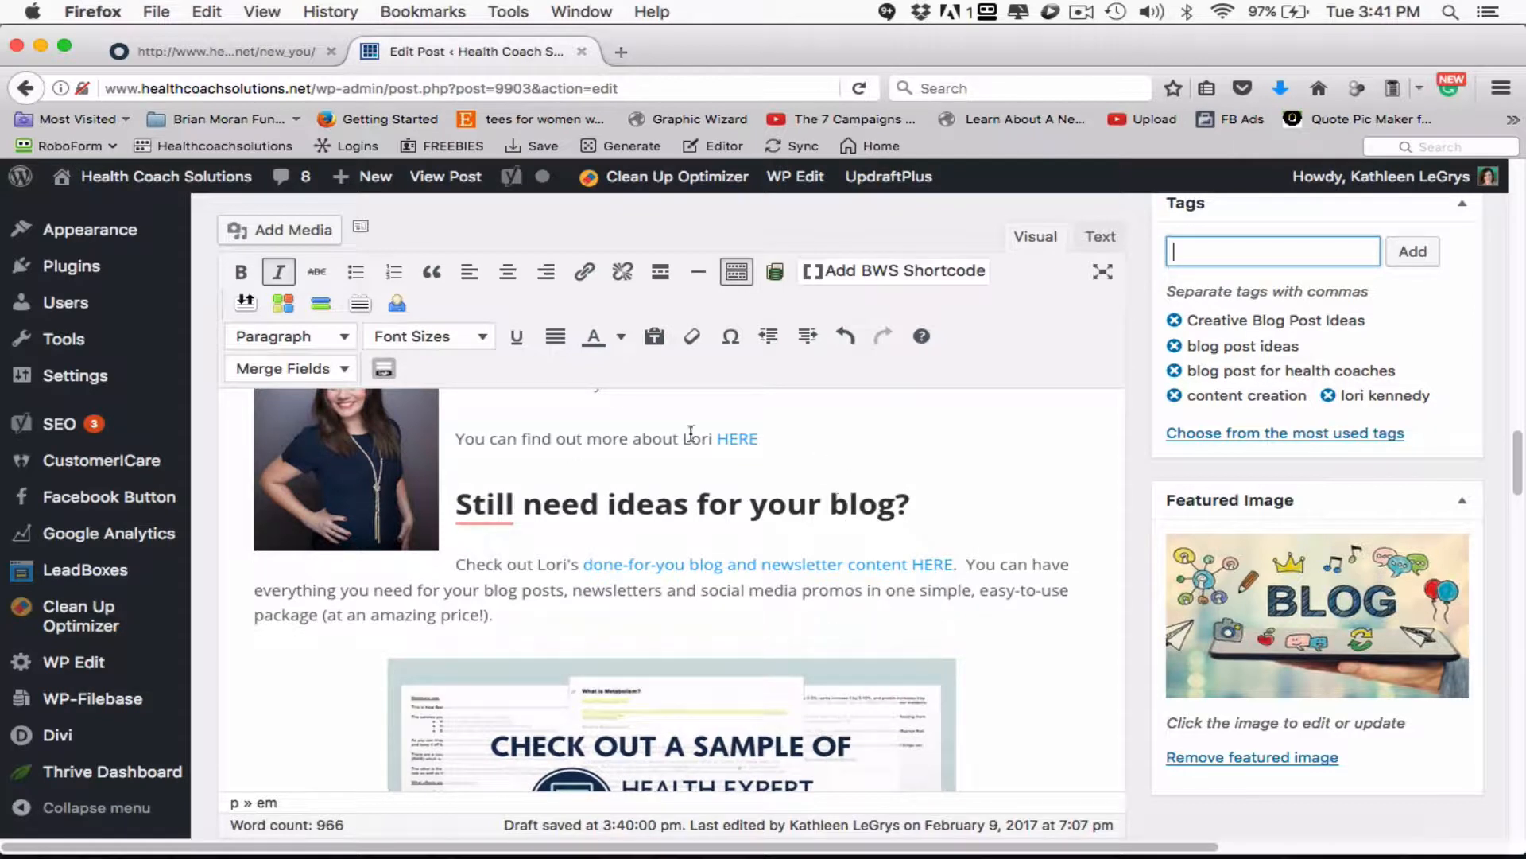
scroll(620, 540, down, 1)
scroll(621, 541, down, 2)
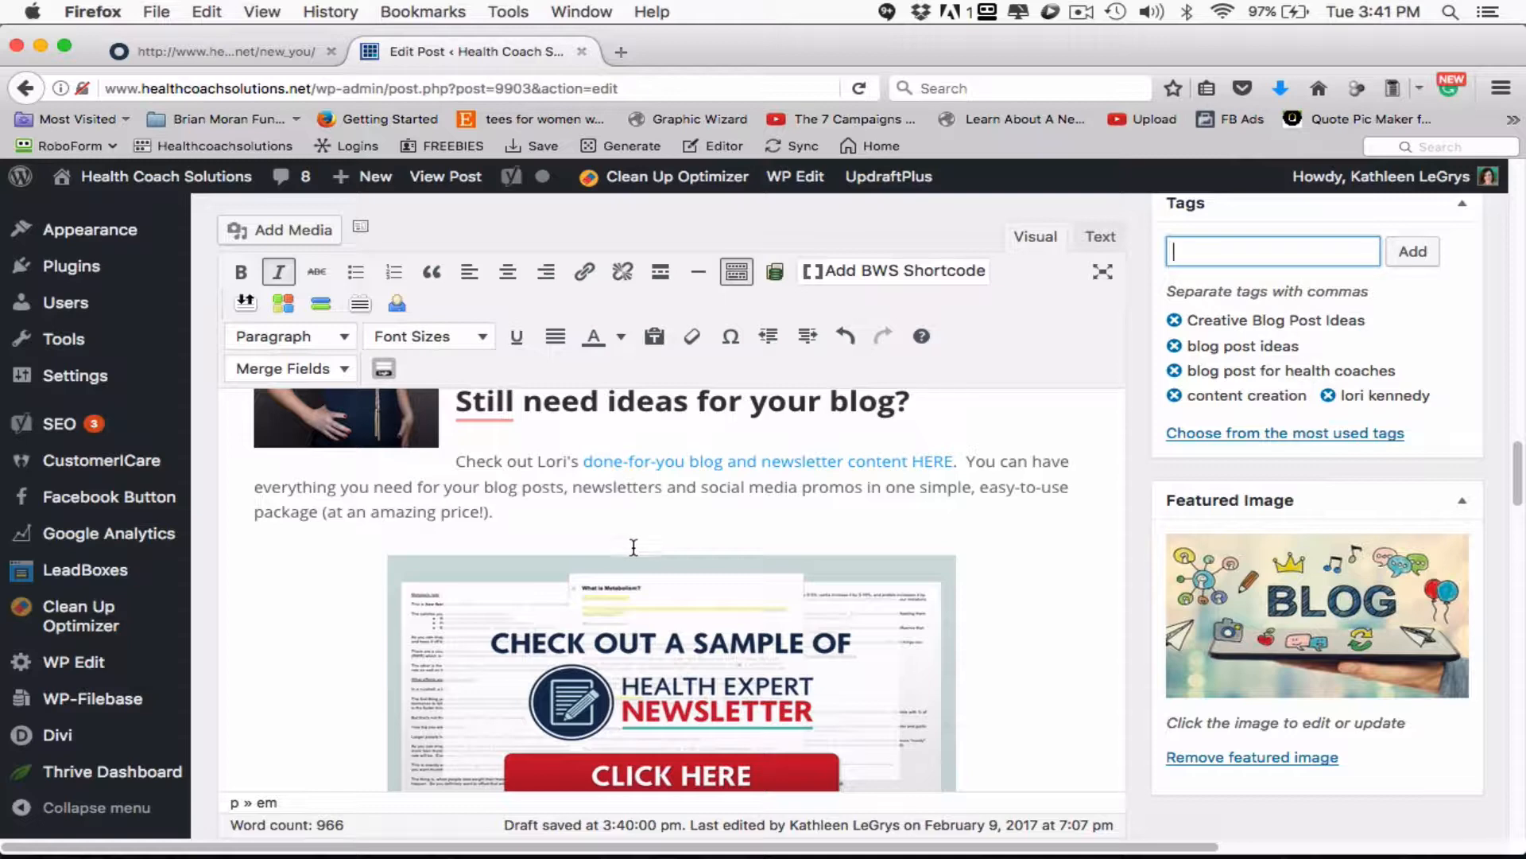
scroll(814, 572, down, 1)
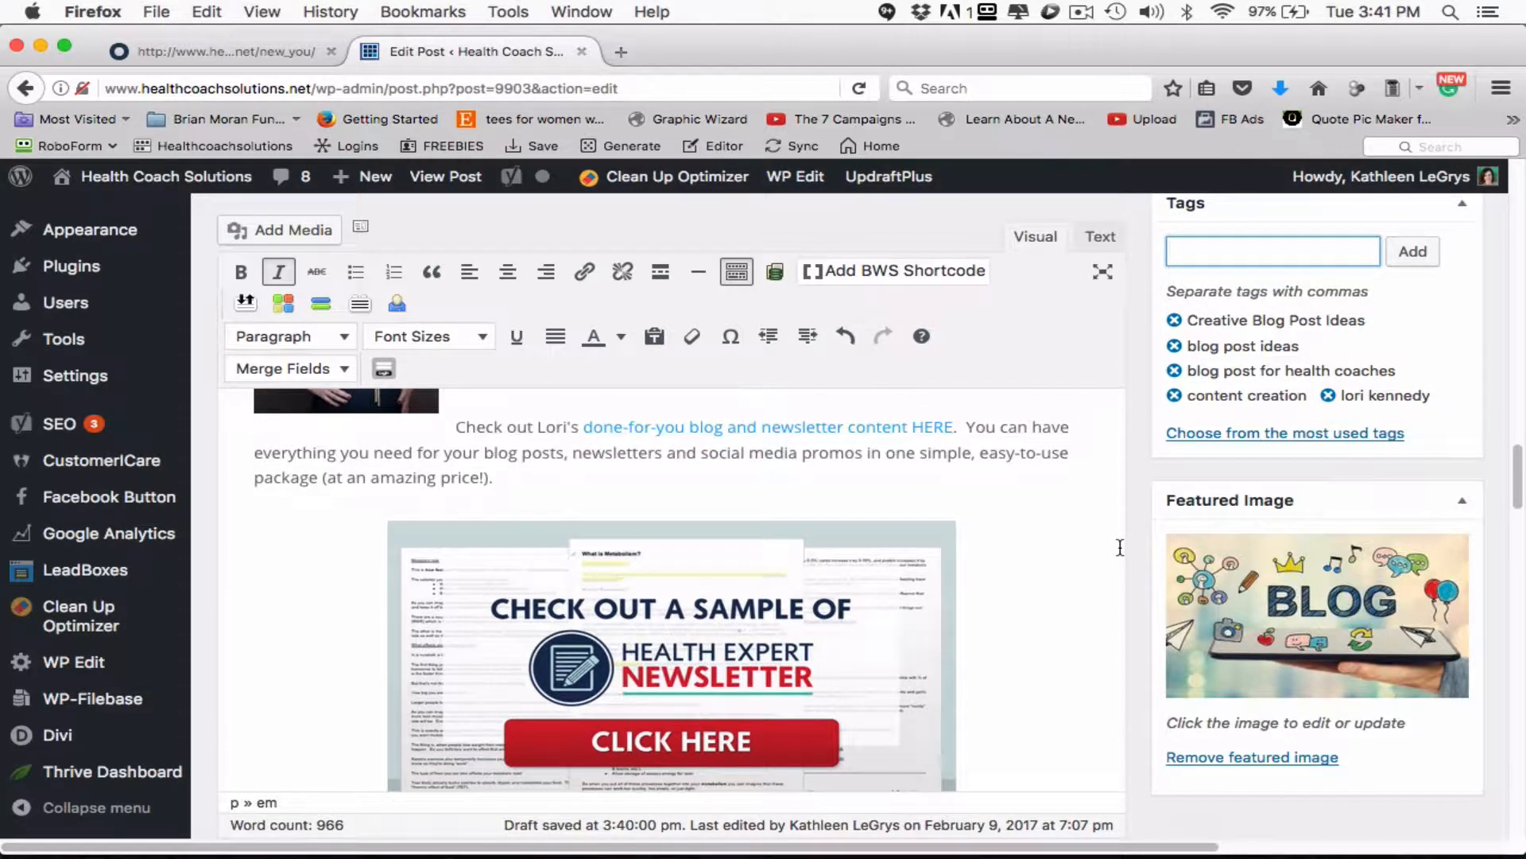
scroll(1120, 547, down, 10)
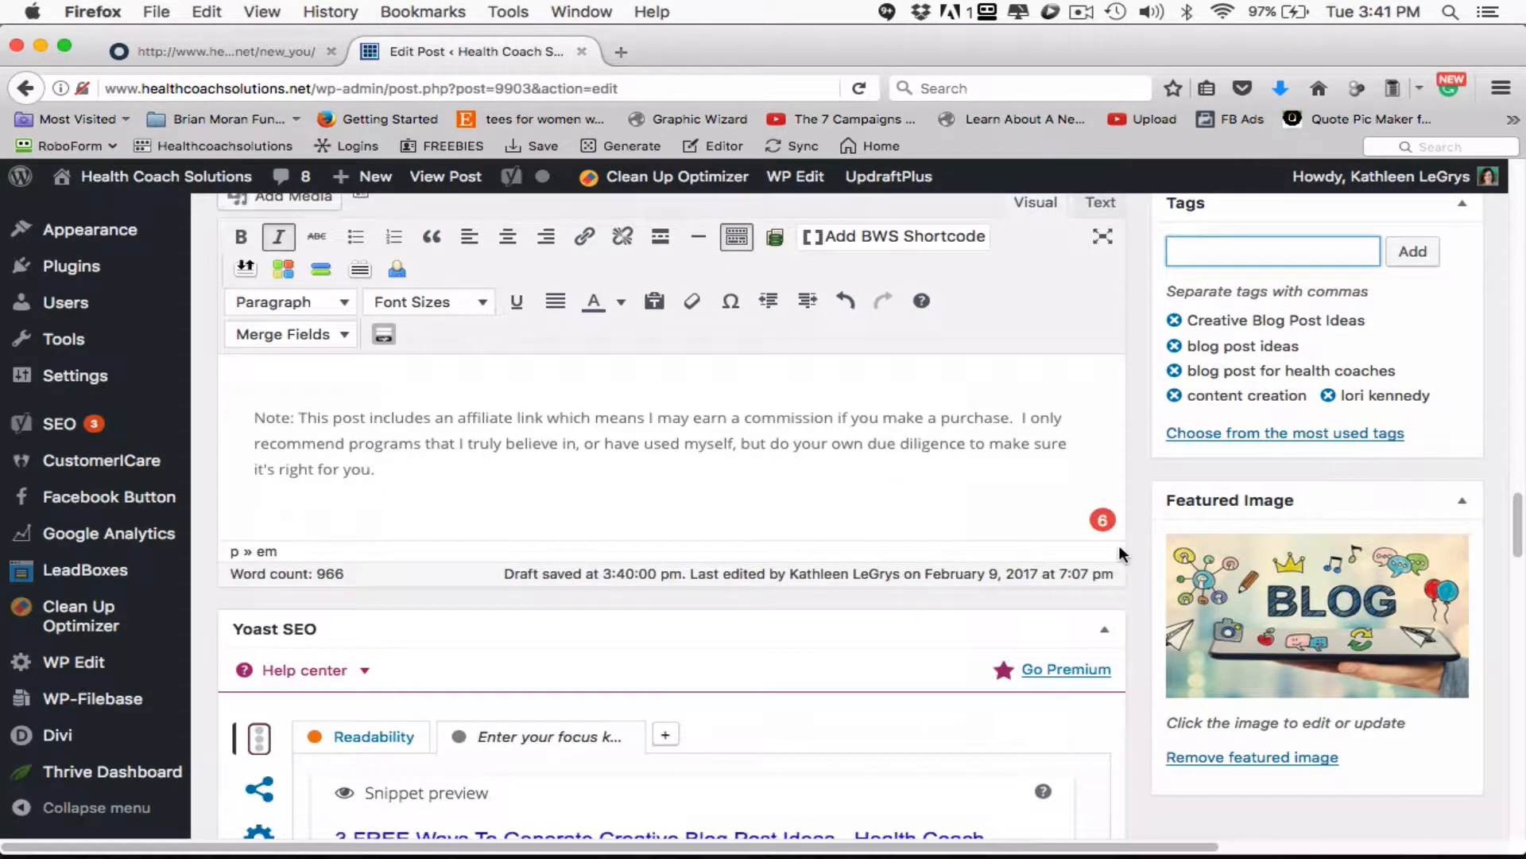
scroll(1118, 545, down, 8)
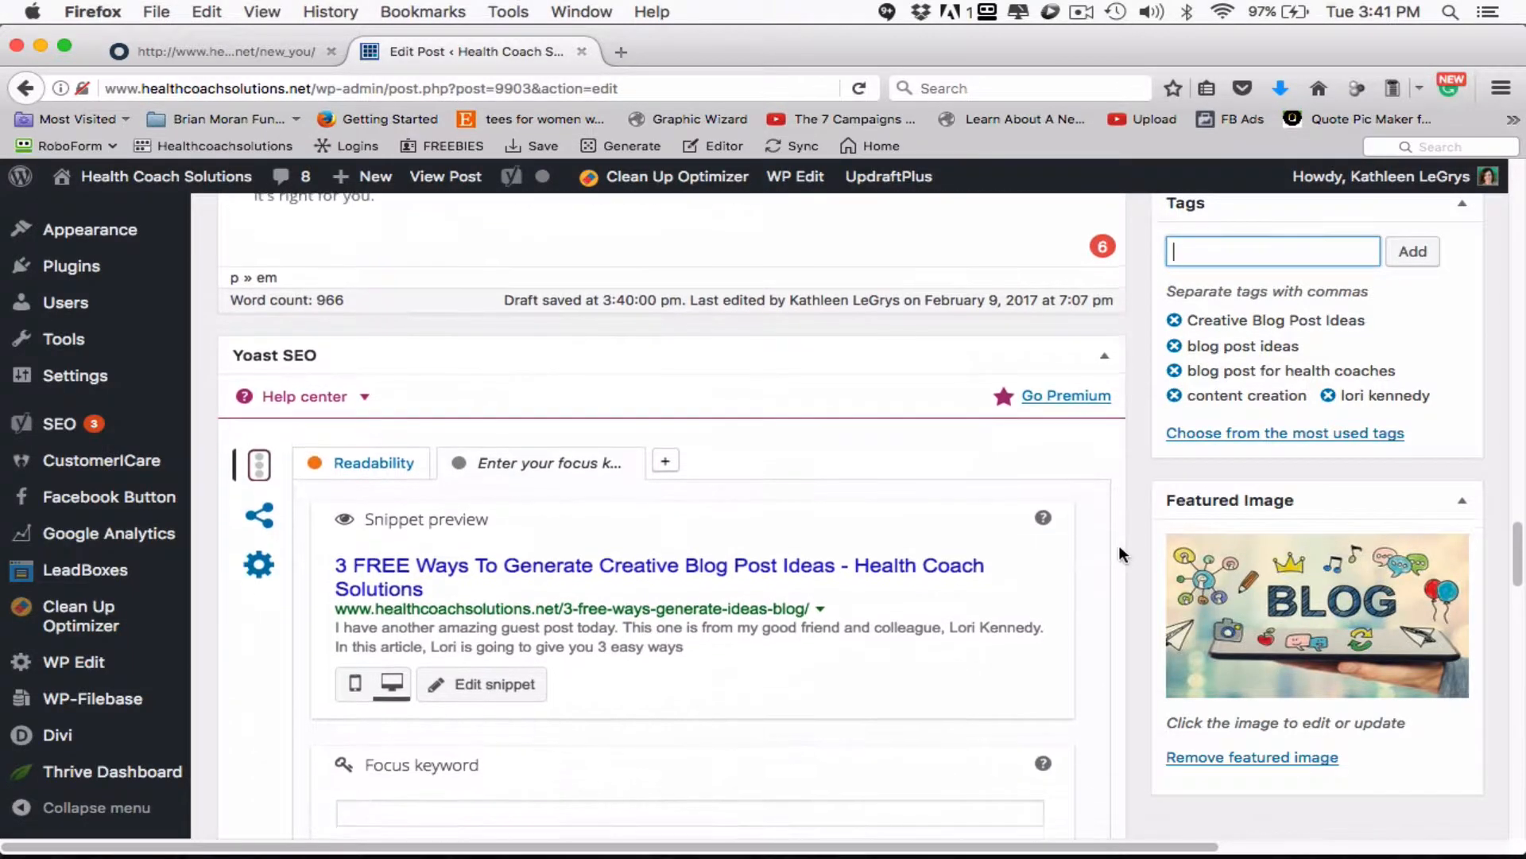
scroll(988, 562, down, 5)
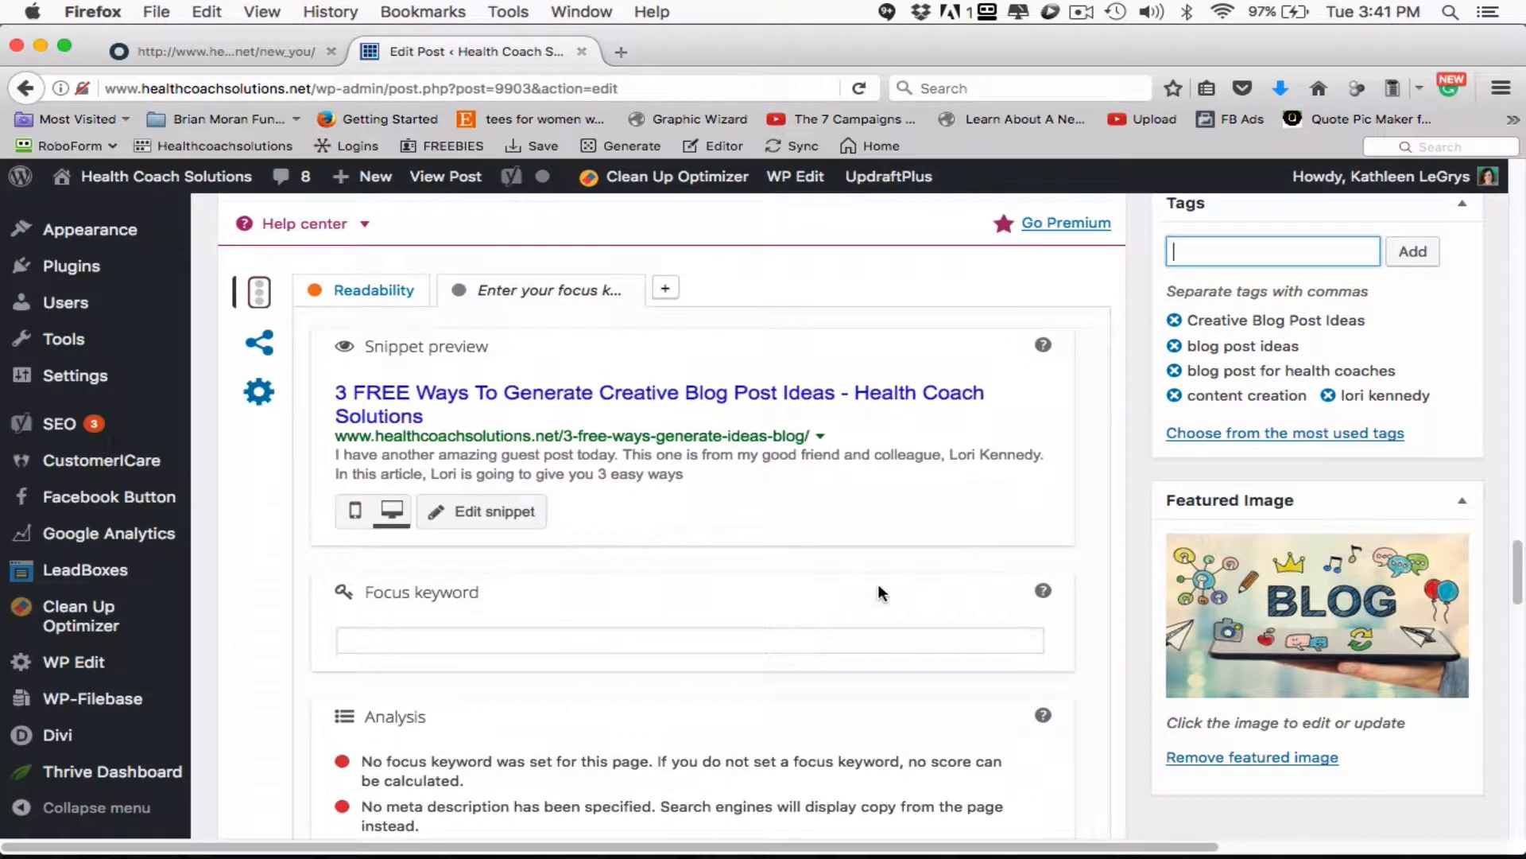
click(403, 634)
text(Creative Blog Post Ideas)
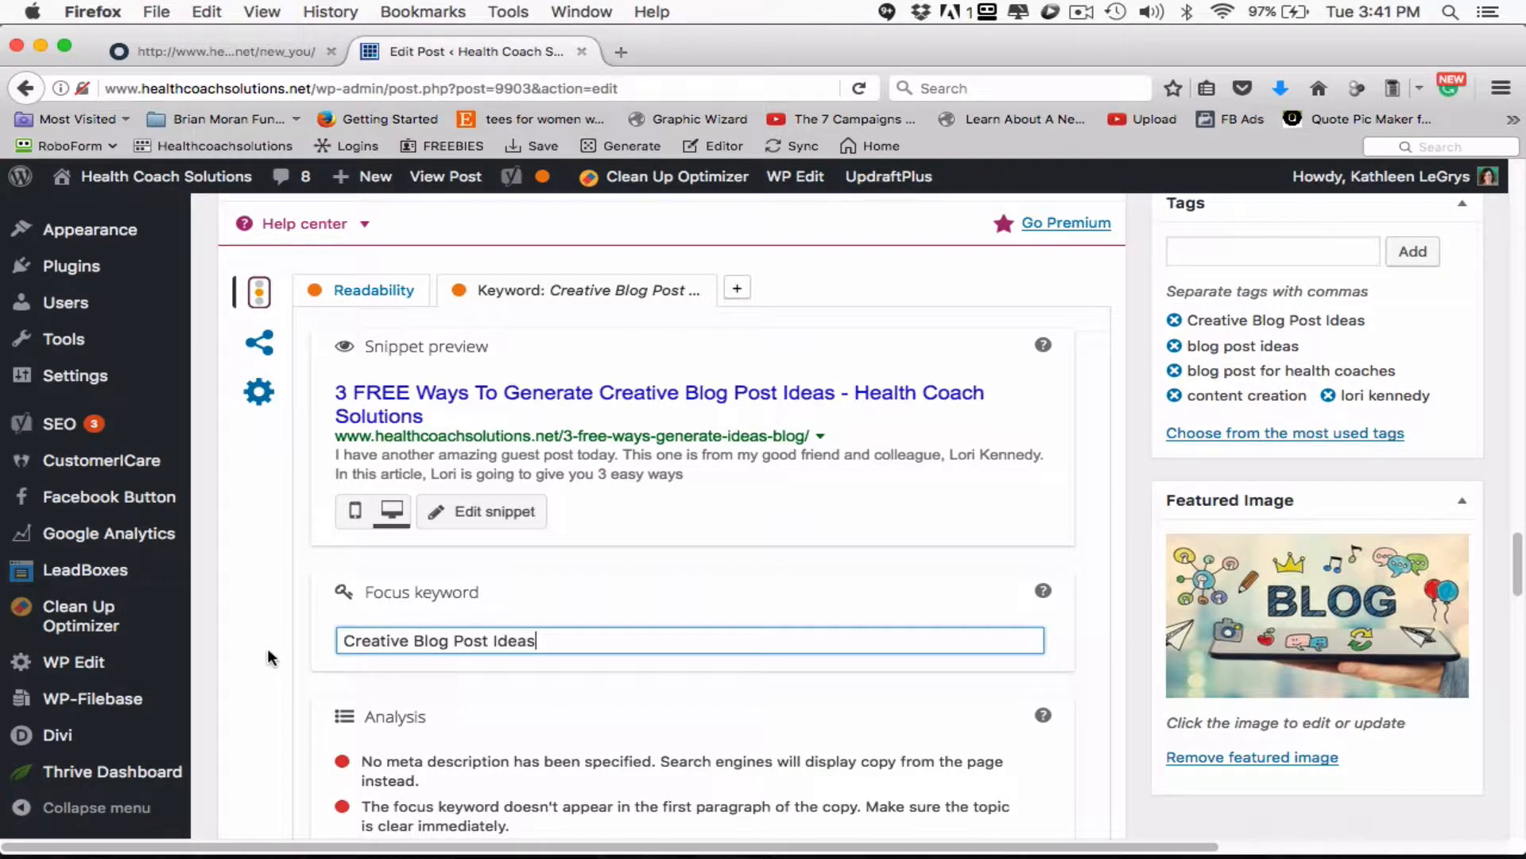
- Review the Yoast SEO analysis items for the focus keyword
scroll(252, 657, down, 2)
scroll(253, 657, down, 2)
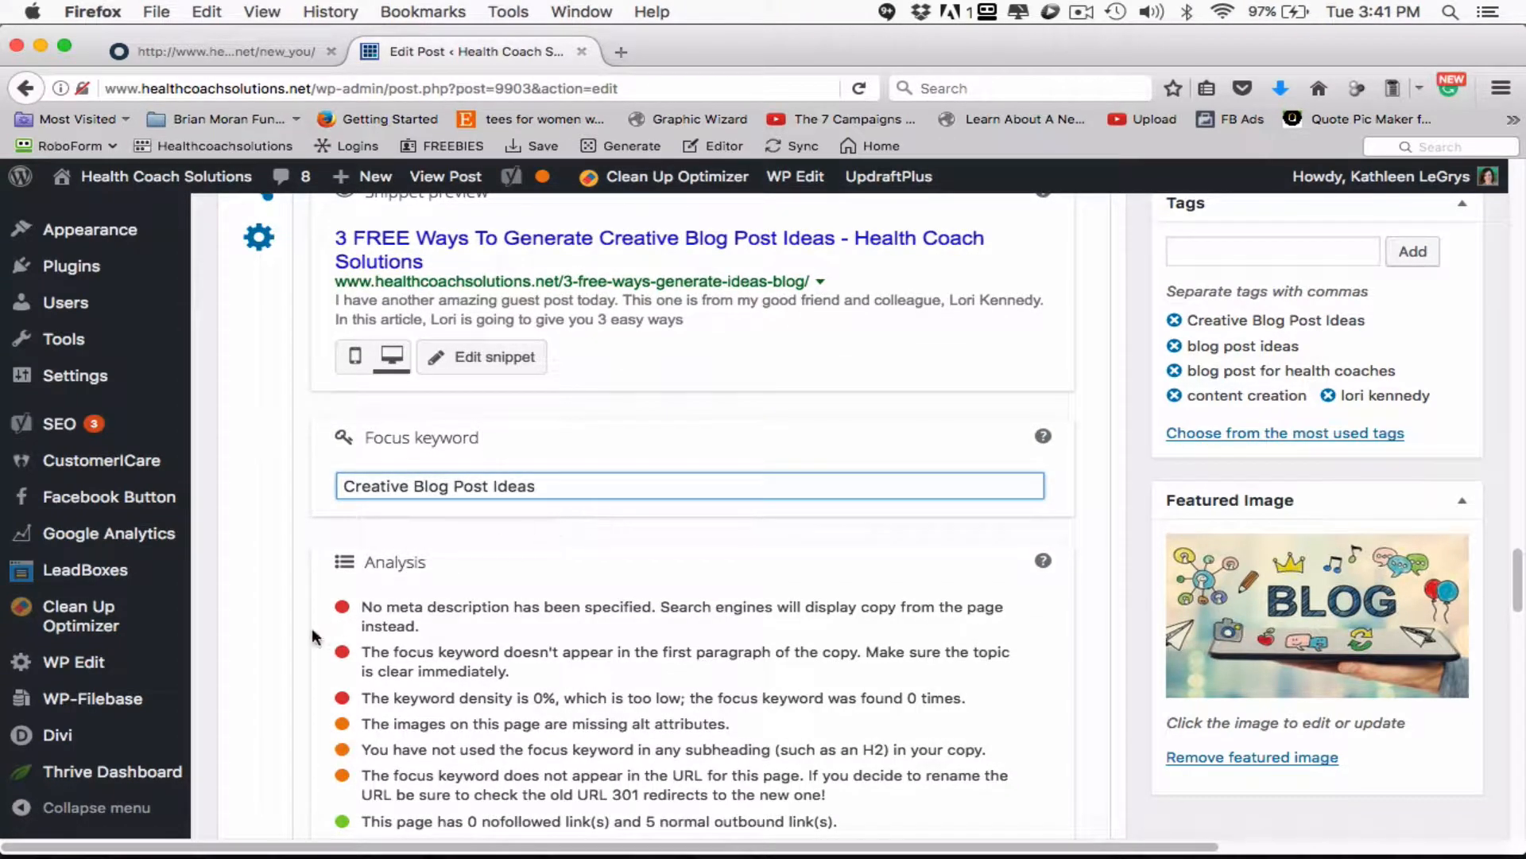
scroll(299, 638, down, 2)
scroll(299, 638, down, 3)
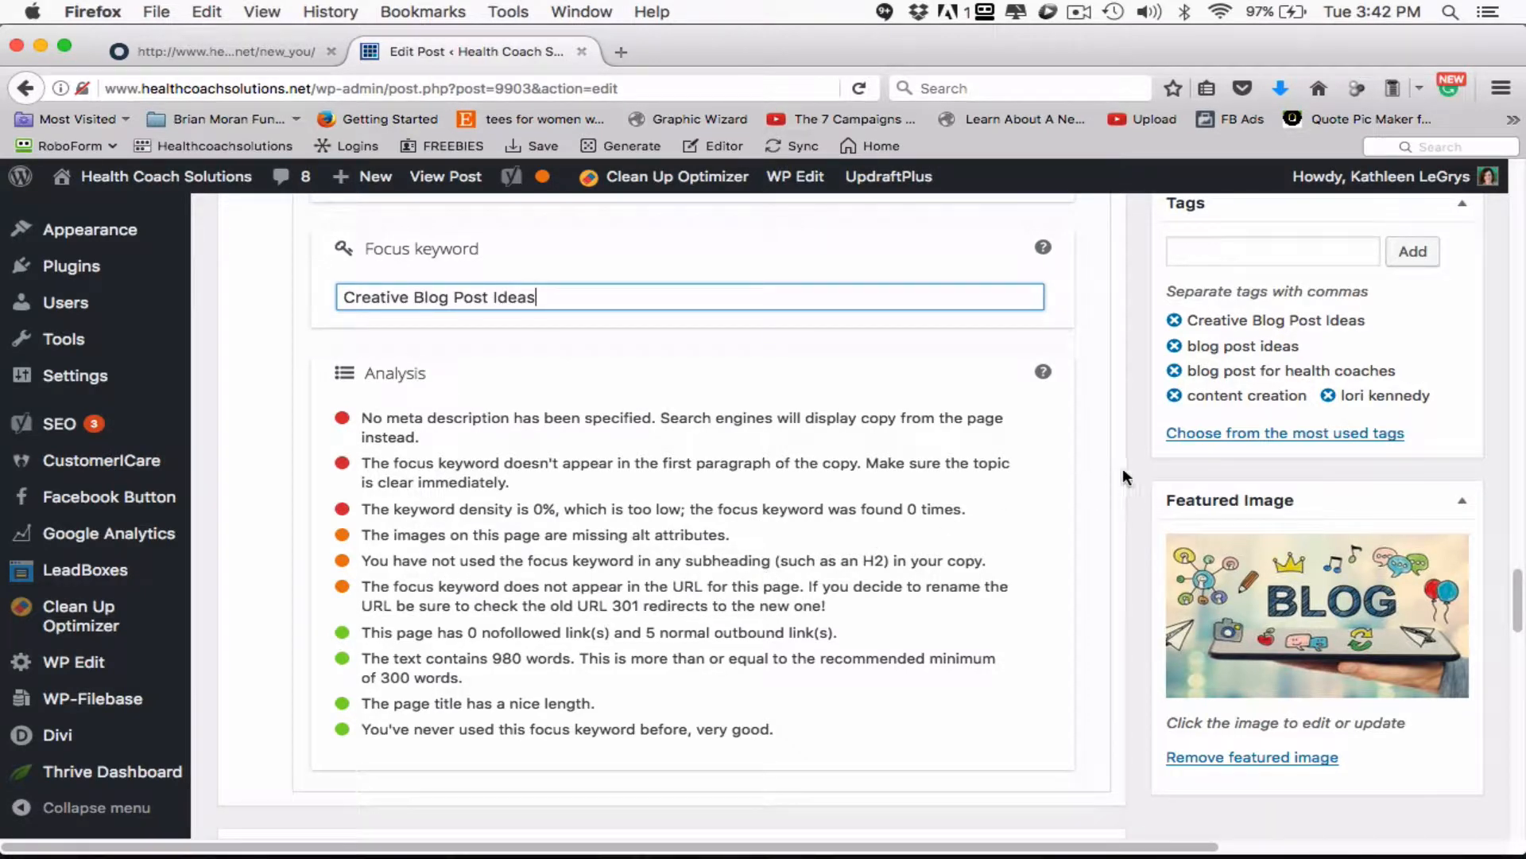
- Look back through the post's body sections and introduction in the editor
scroll(1129, 463, up, 10)
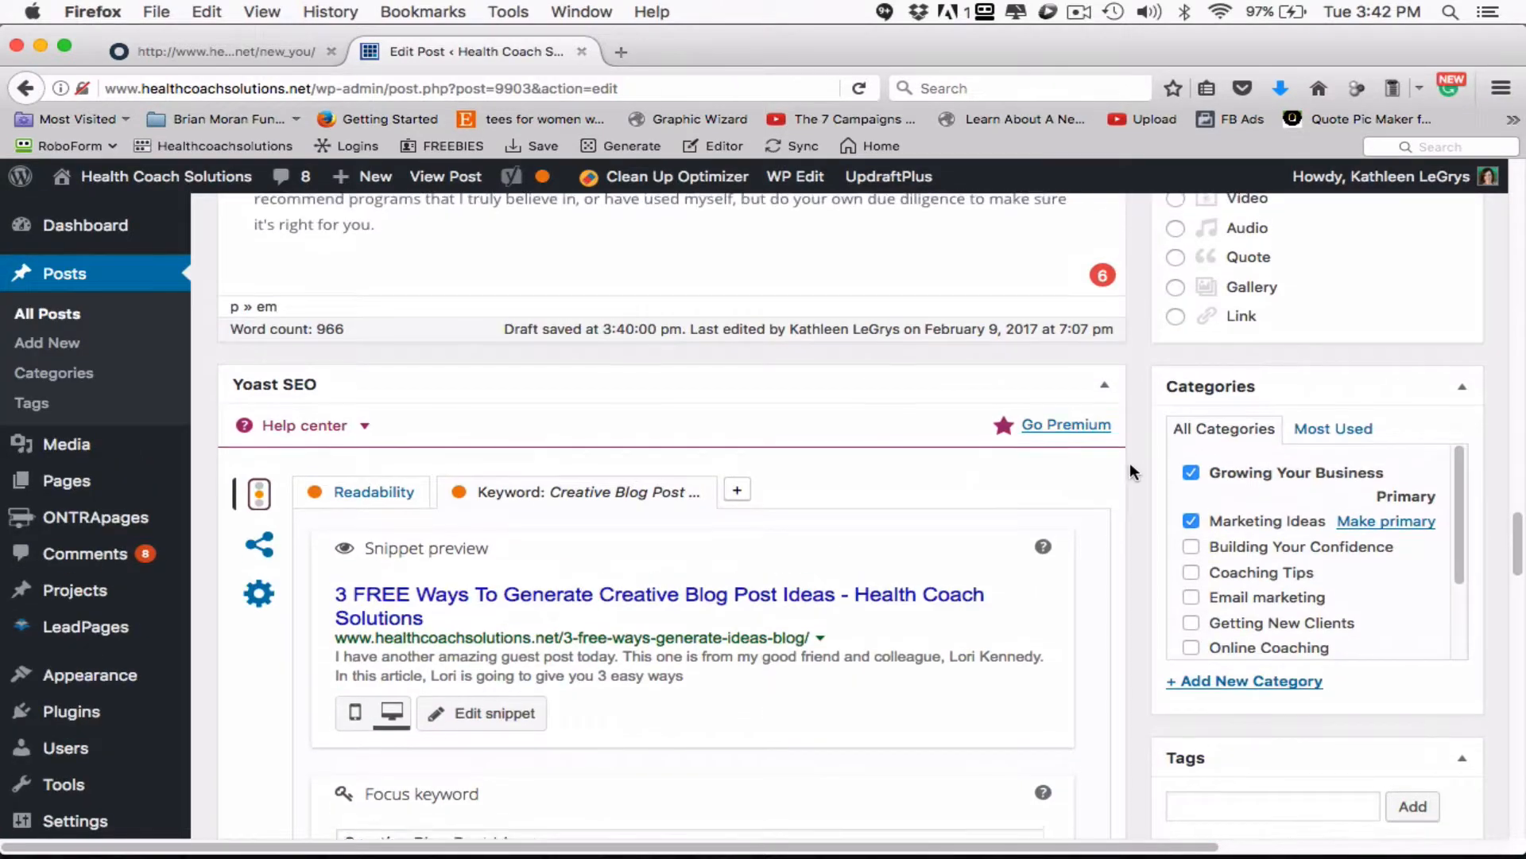
scroll(1129, 472, up, 15)
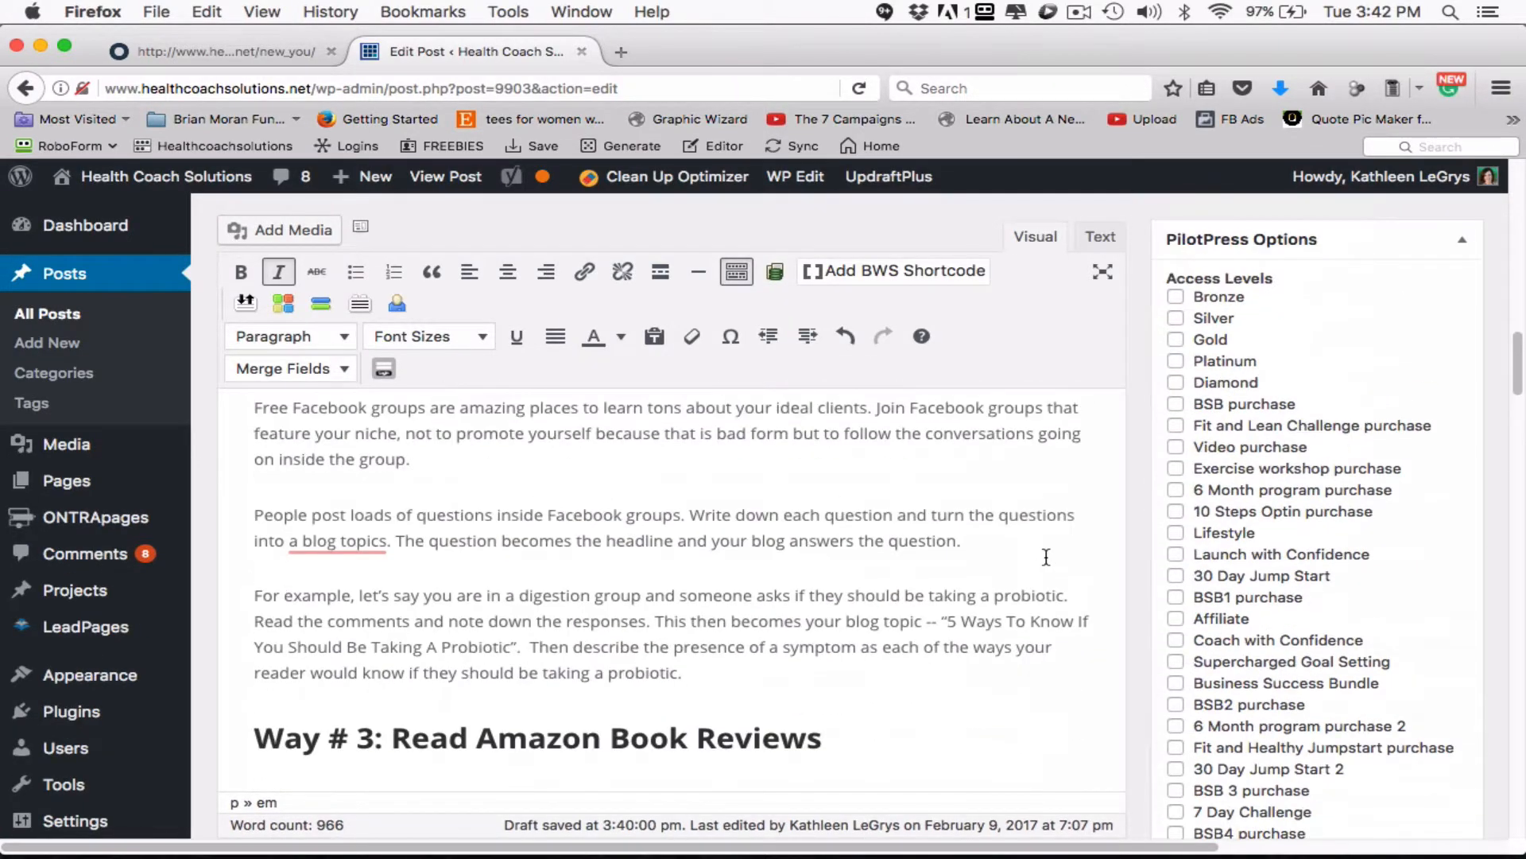
scroll(907, 628, down, 4)
scroll(908, 632, up, 15)
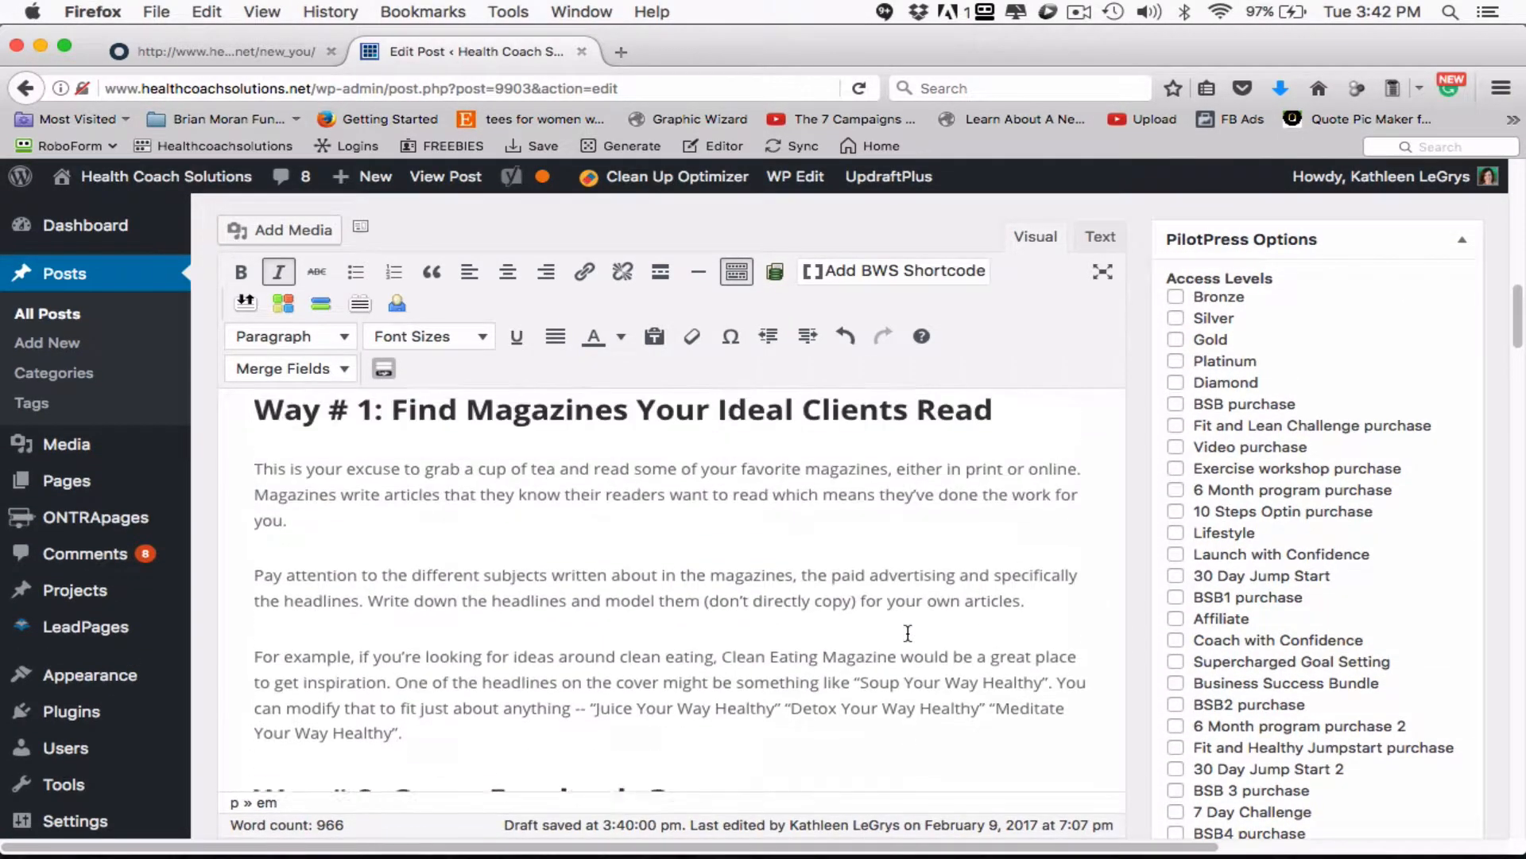
scroll(908, 632, up, 15)
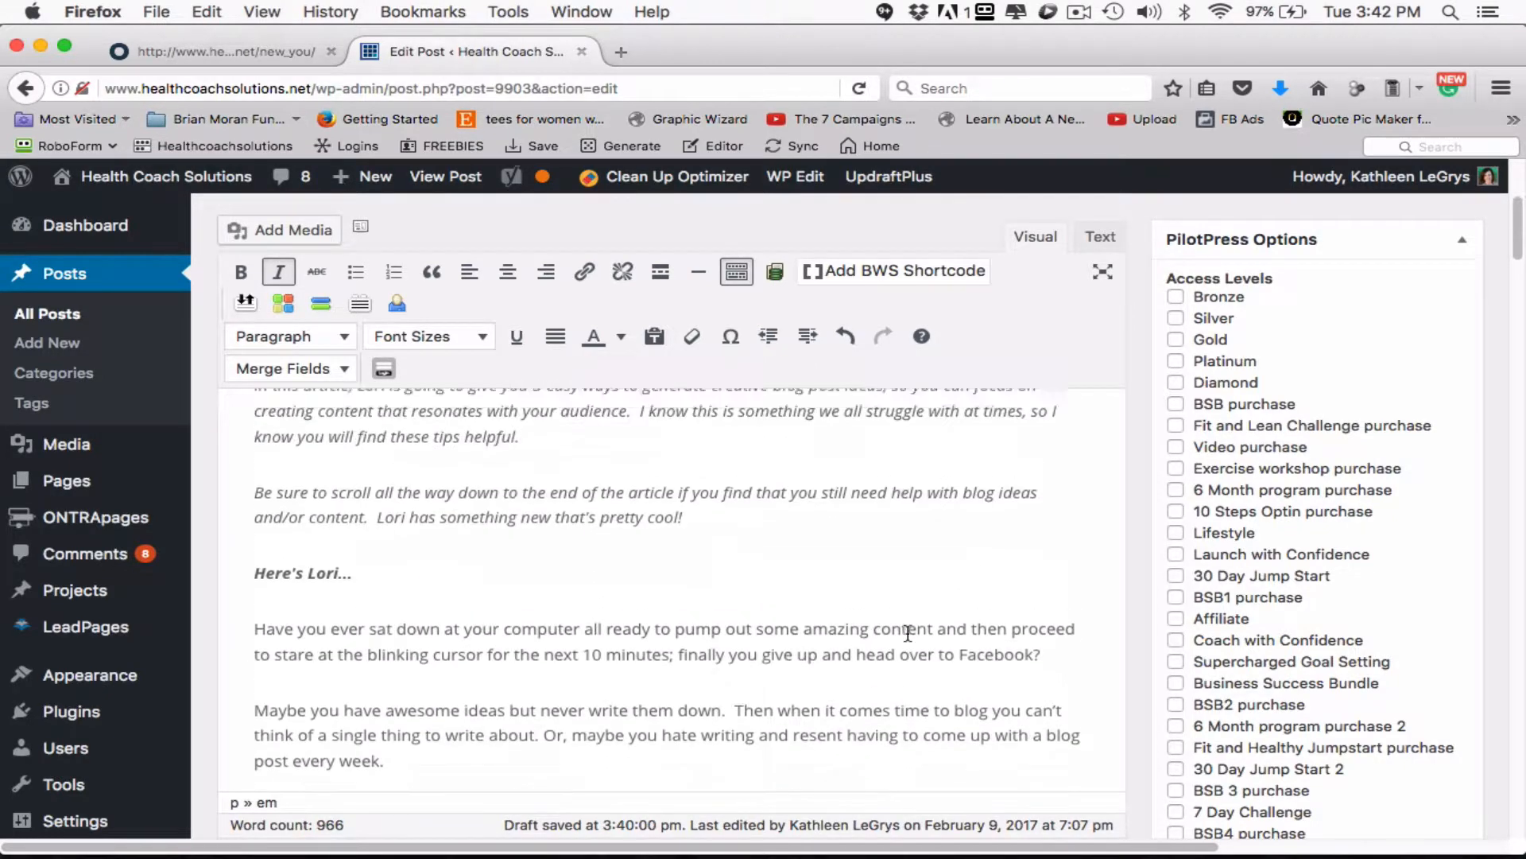
scroll(908, 632, up, 5)
scroll(1139, 598, down, 2)
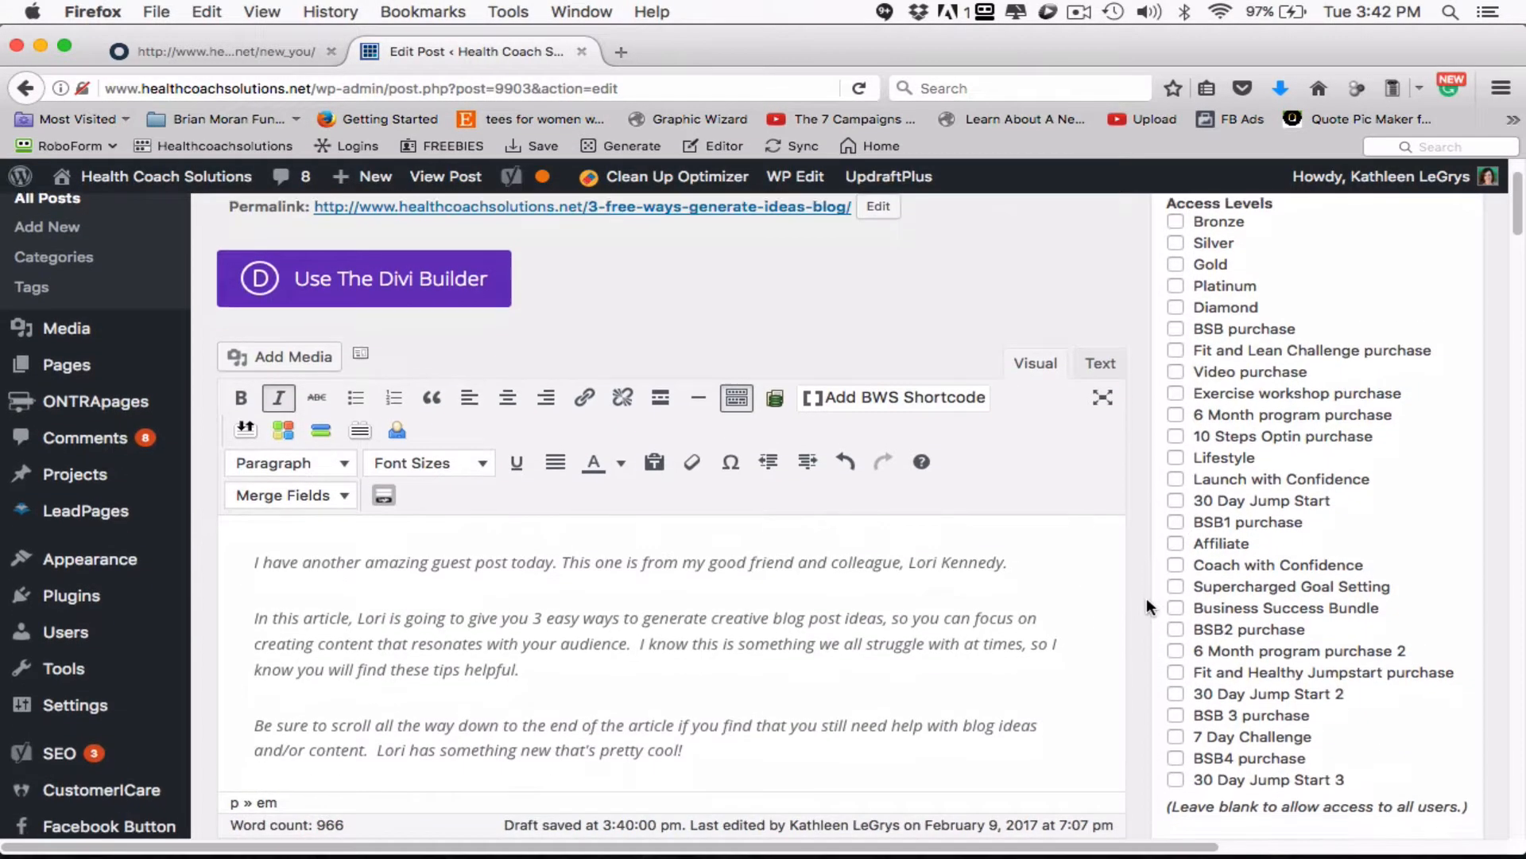
scroll(1146, 601, down, 3)
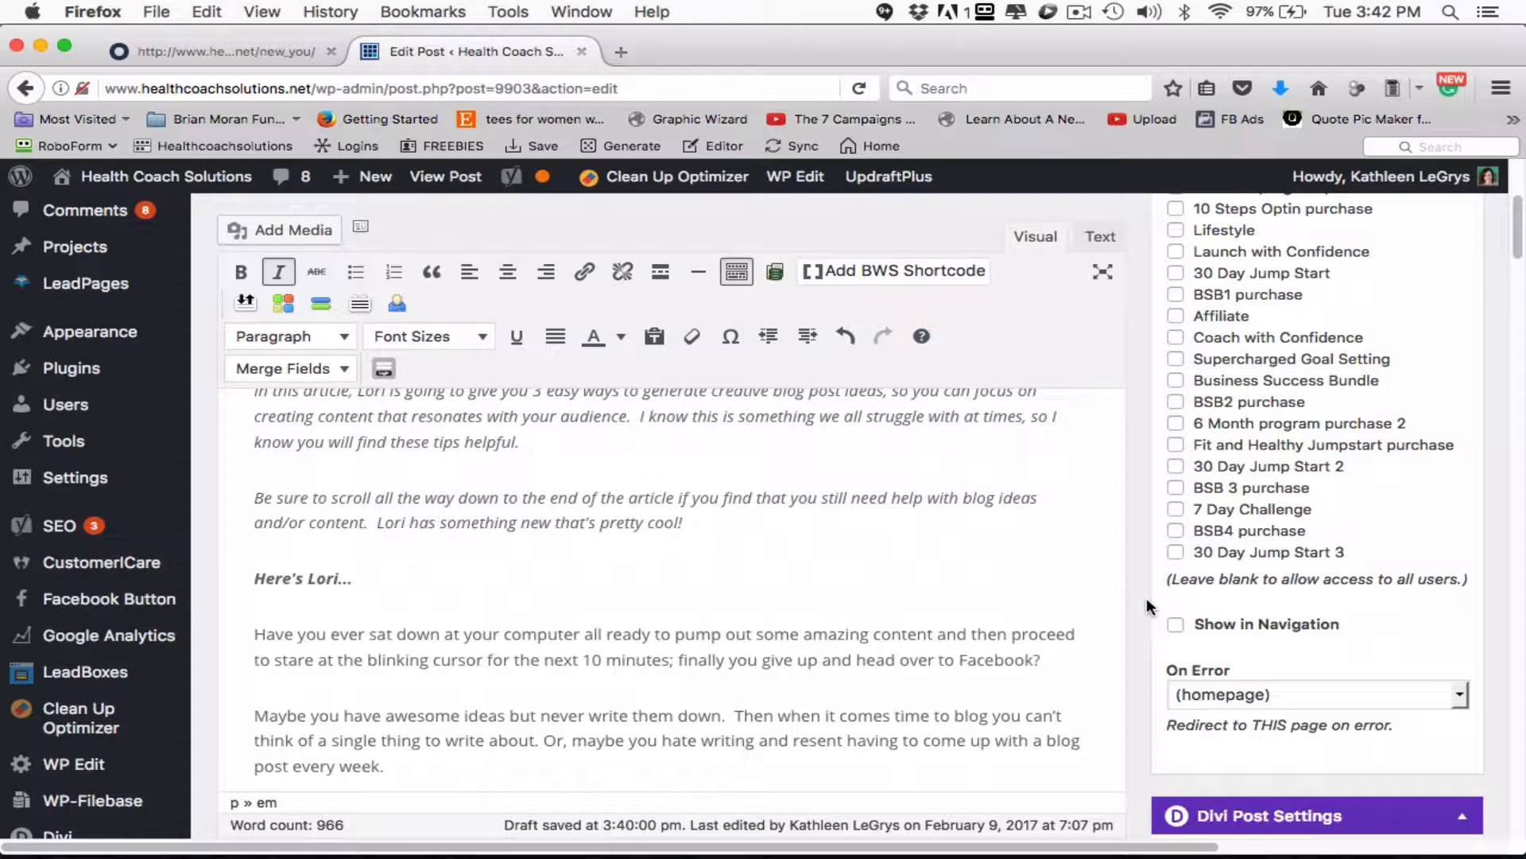
- Extend the first sentence of the introduction after "guest post today" with "on how to generate creative blog post ideas"
scroll(1116, 604, up, 2)
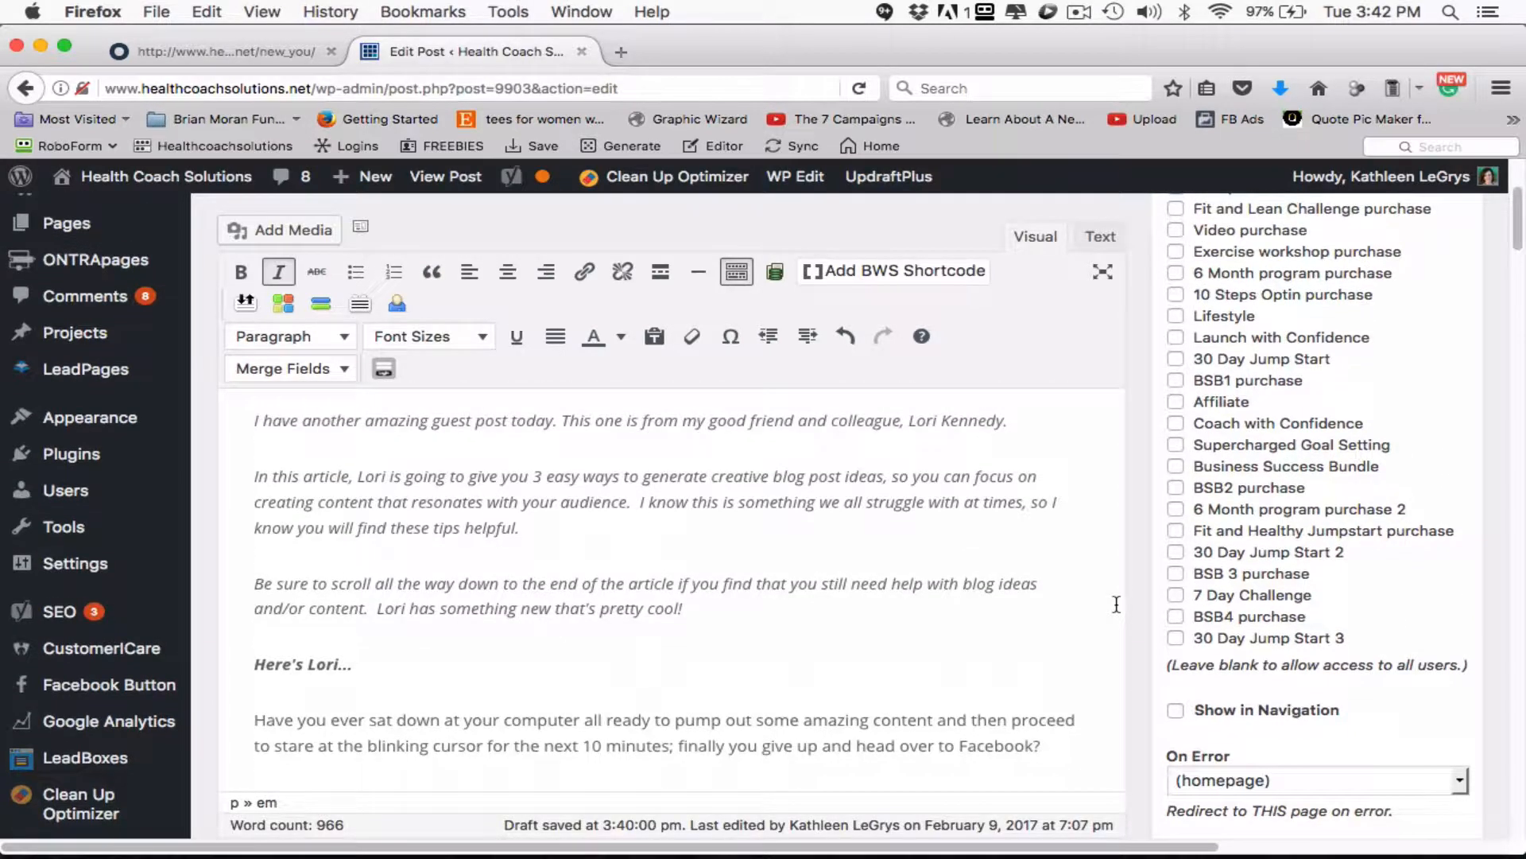
scroll(1116, 604, up, 5)
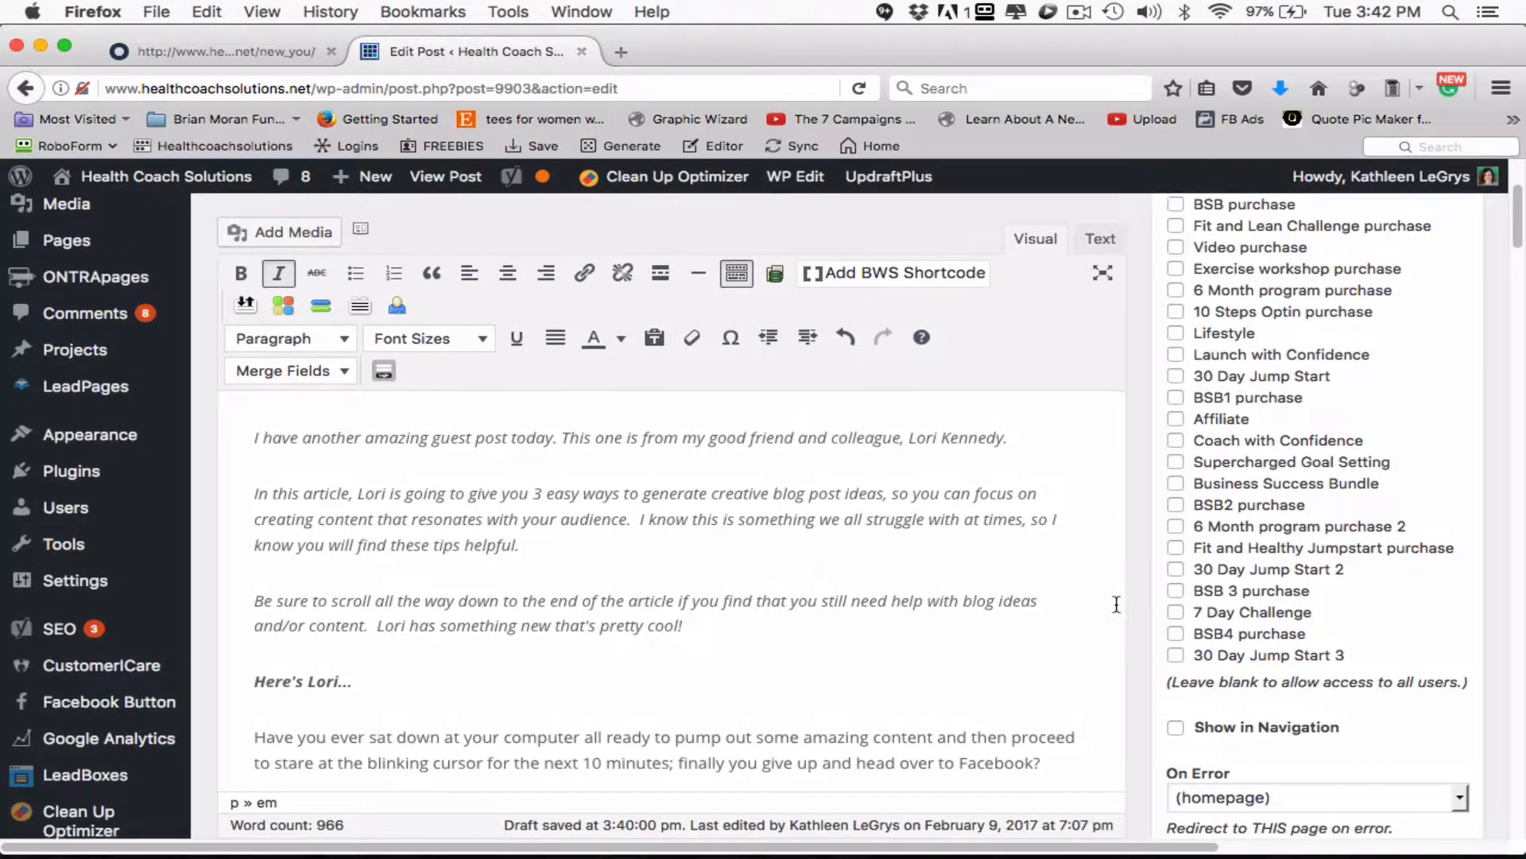
scroll(1116, 605, up, 1)
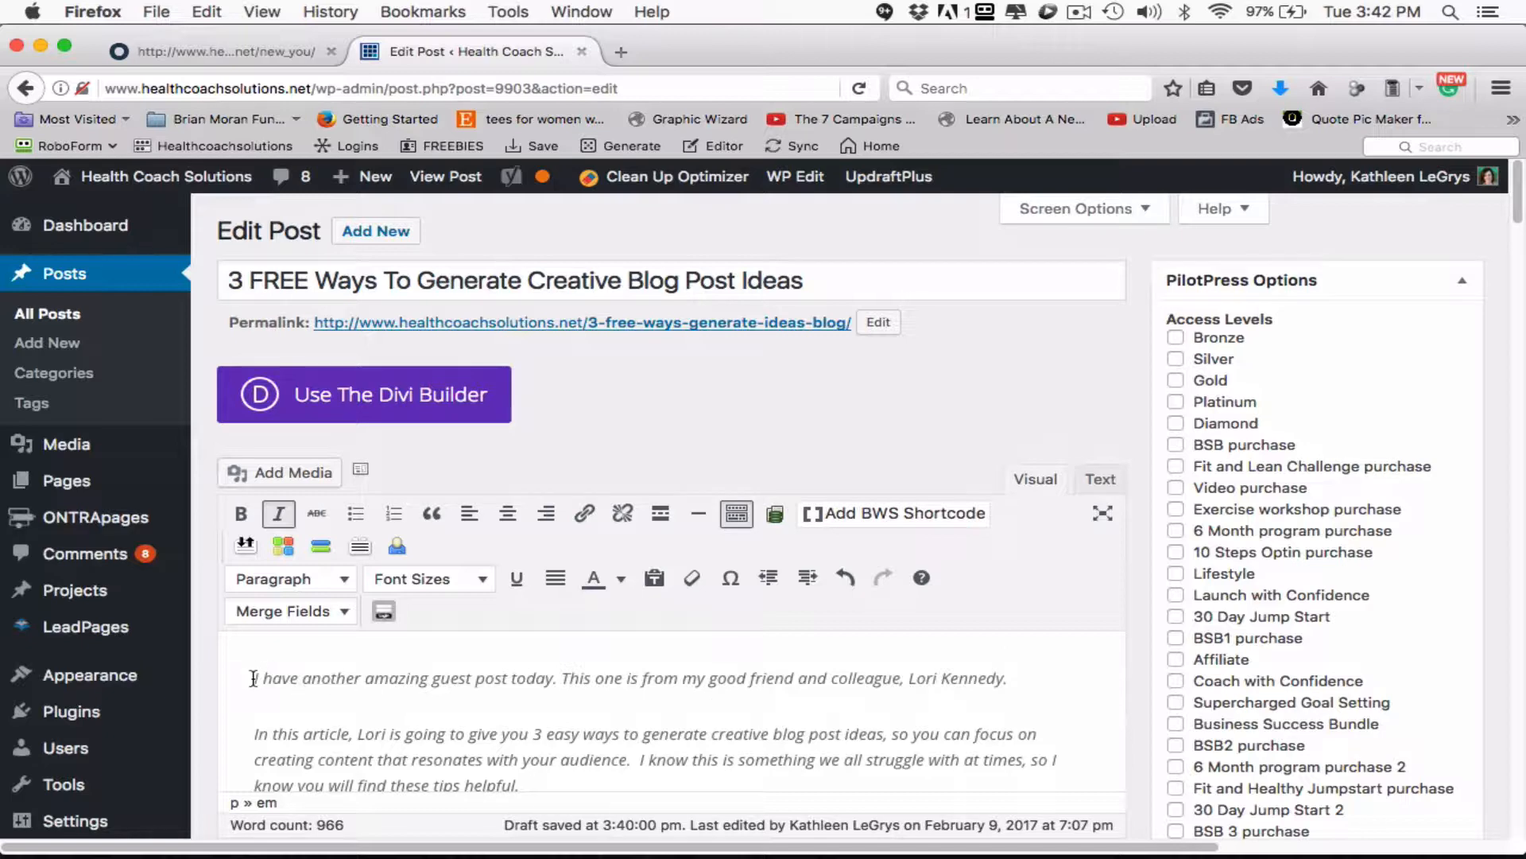
scroll(517, 725, down, 1)
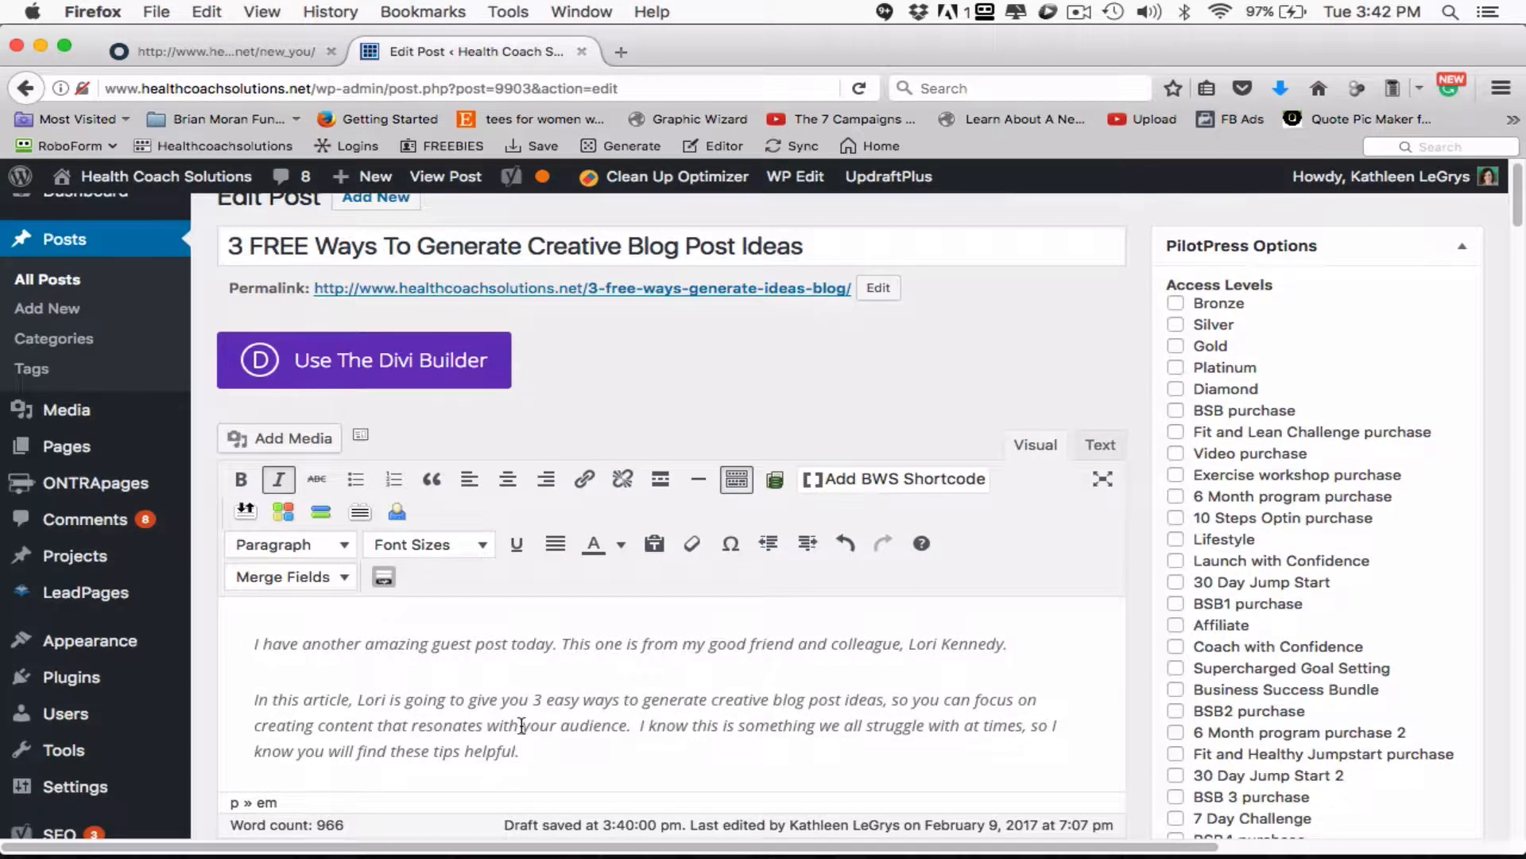
scroll(522, 725, up, 1)
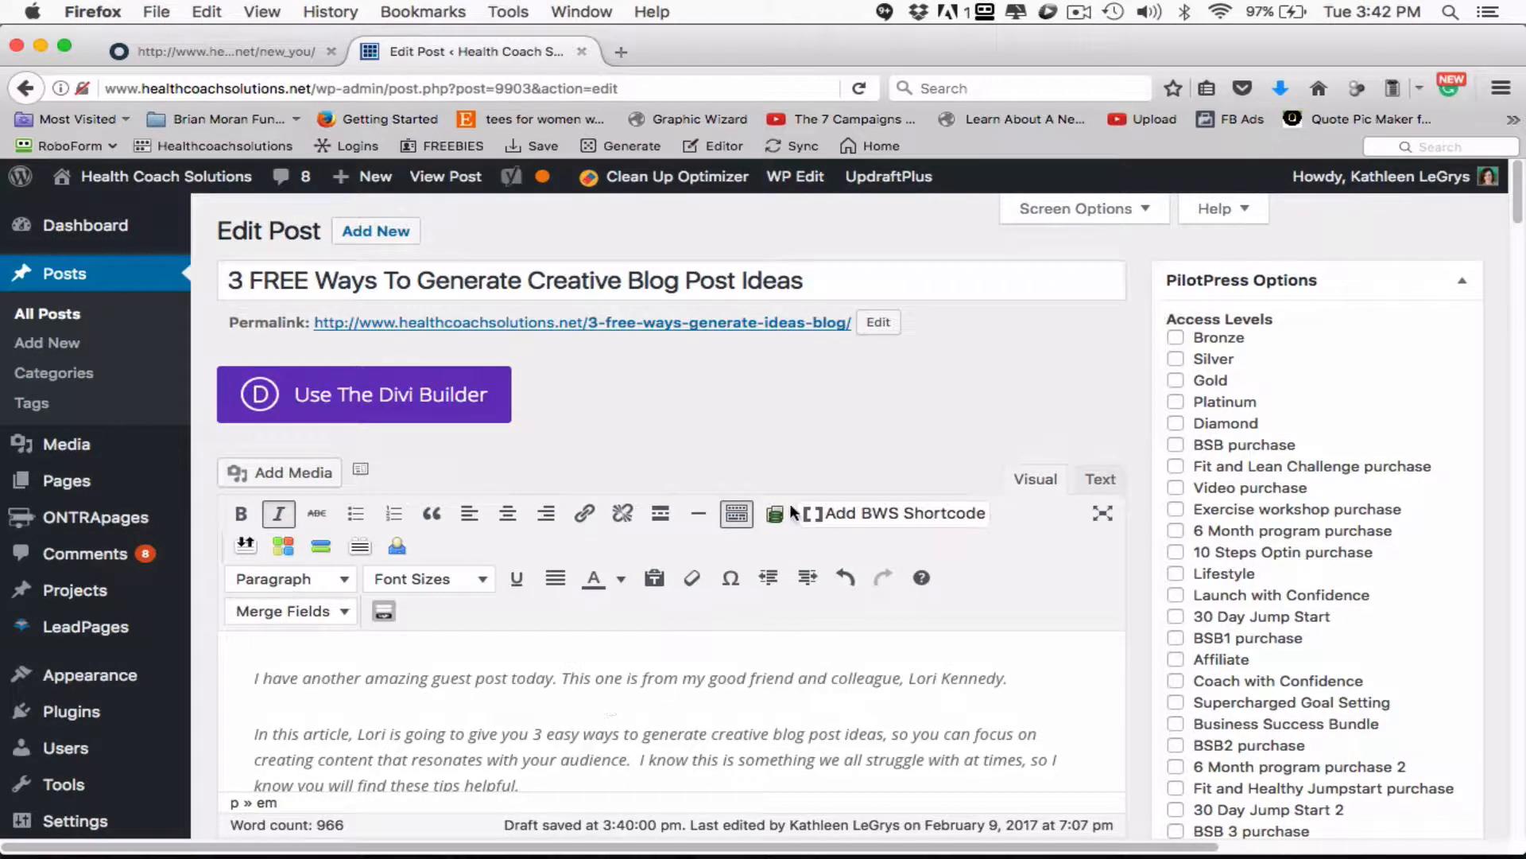
triple_click(526, 282)
click(526, 282)
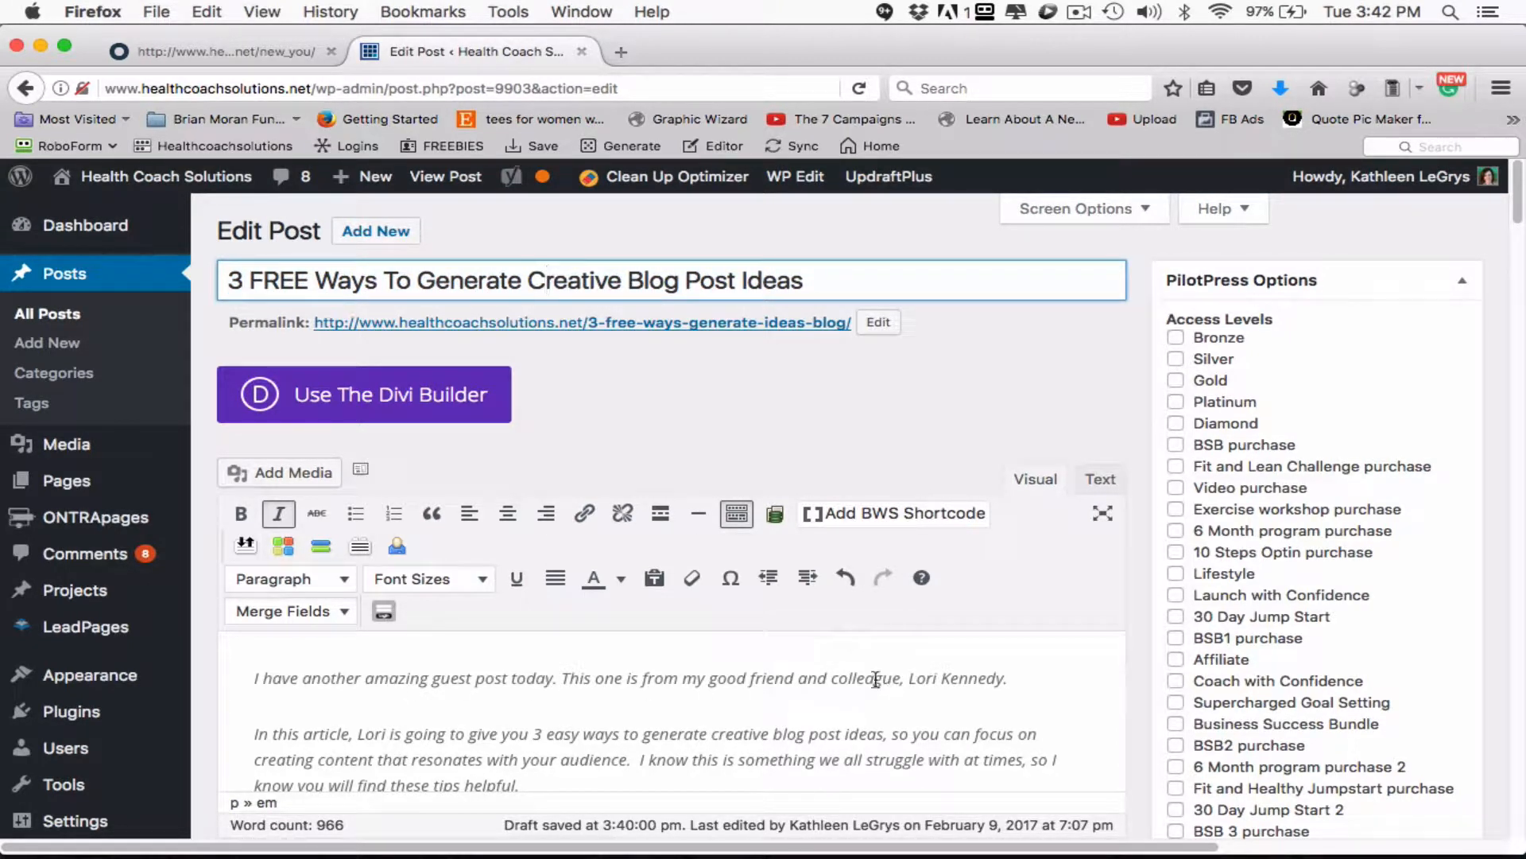
click(553, 682)
text(on )
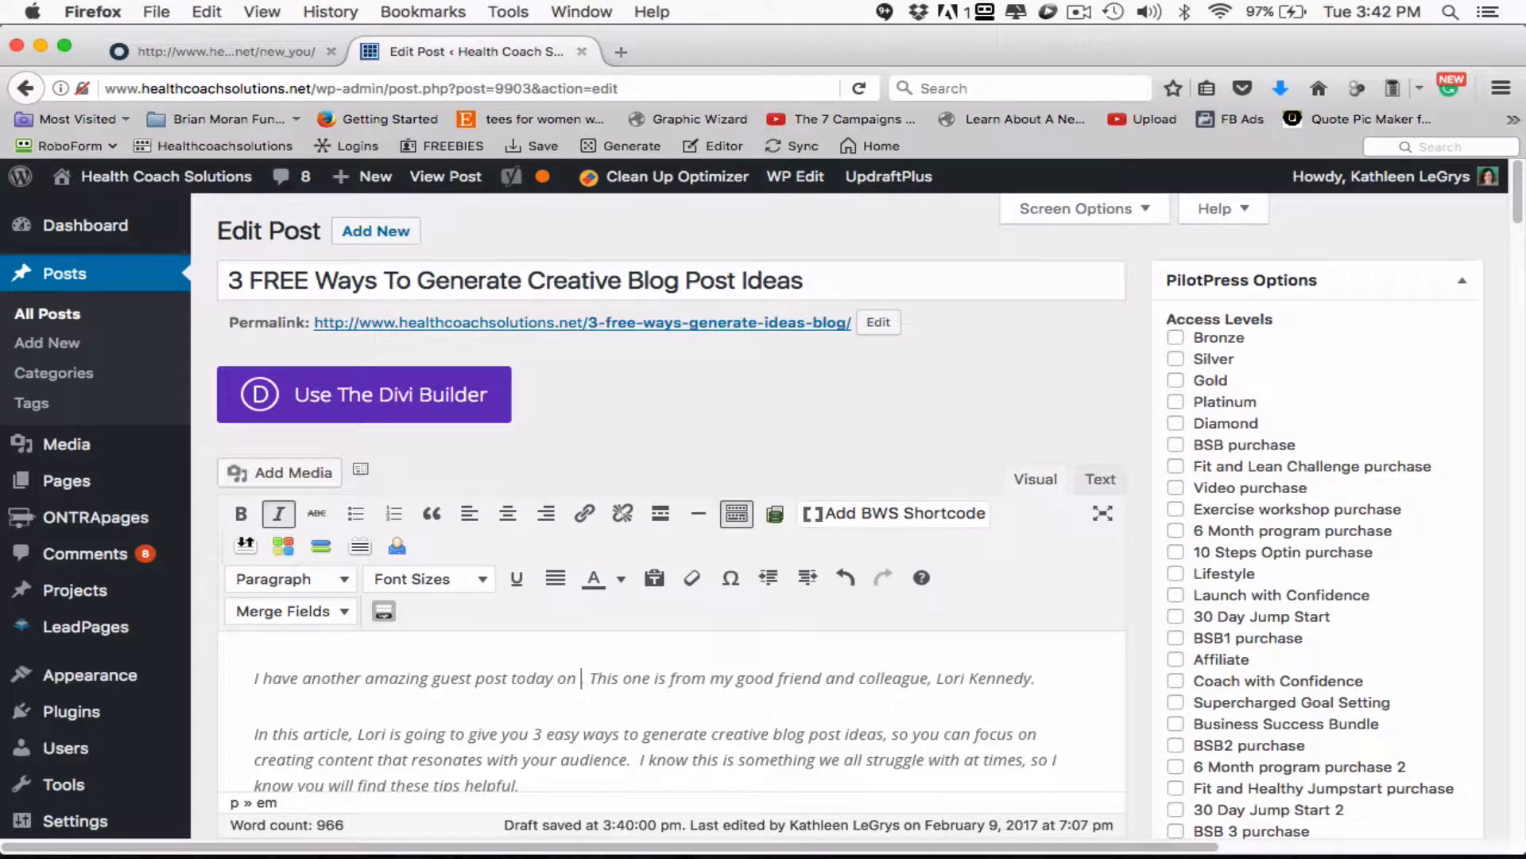
text(how to Ge)
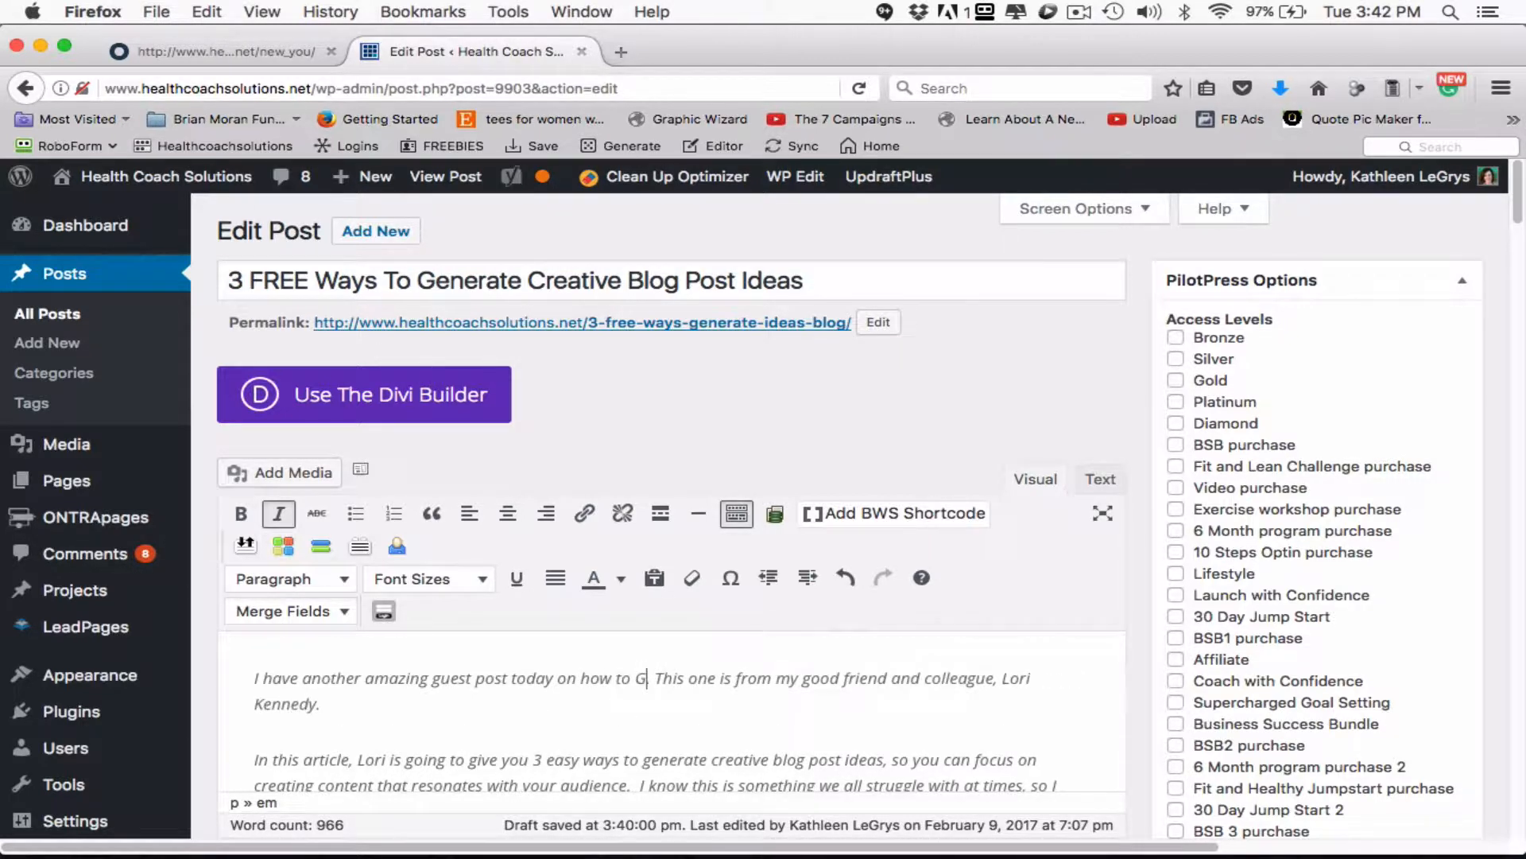
key(BackSpace)
key(BackSpace)
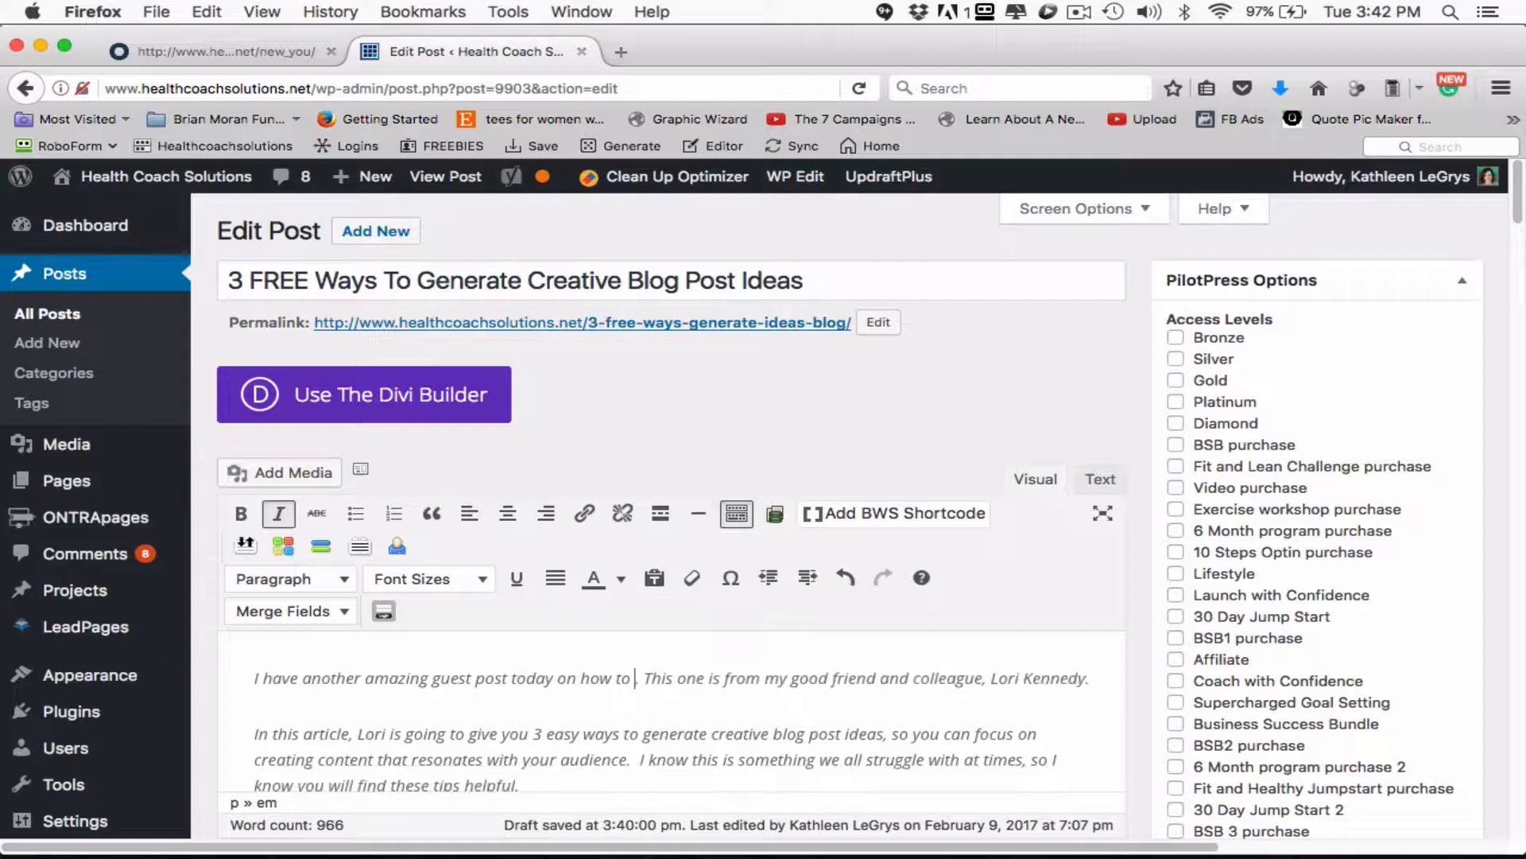
text(gener)
text(ate create)
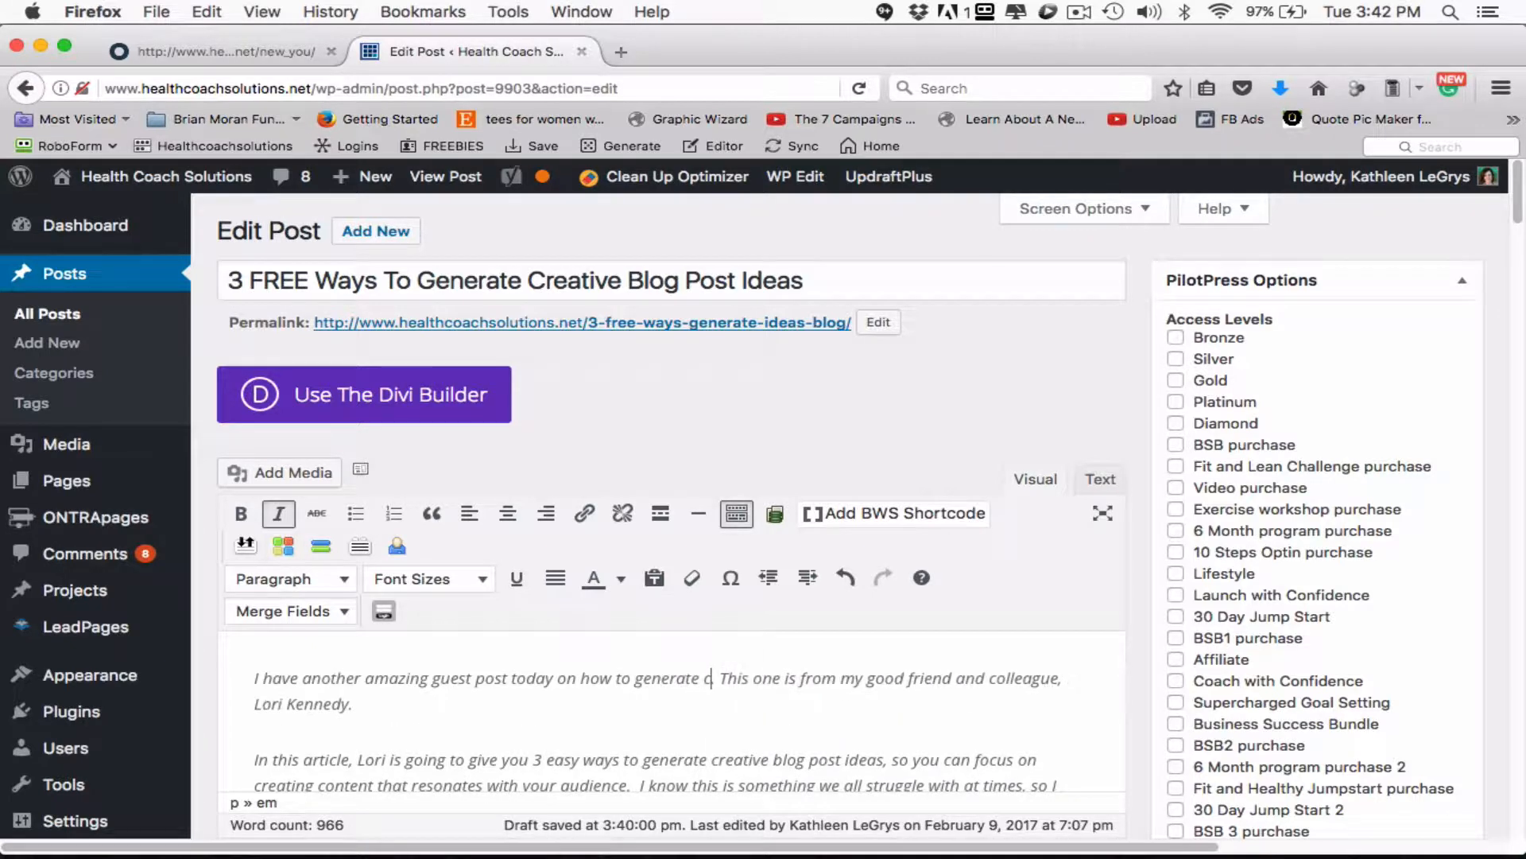
key(BackSpace)
text(ive blog o)
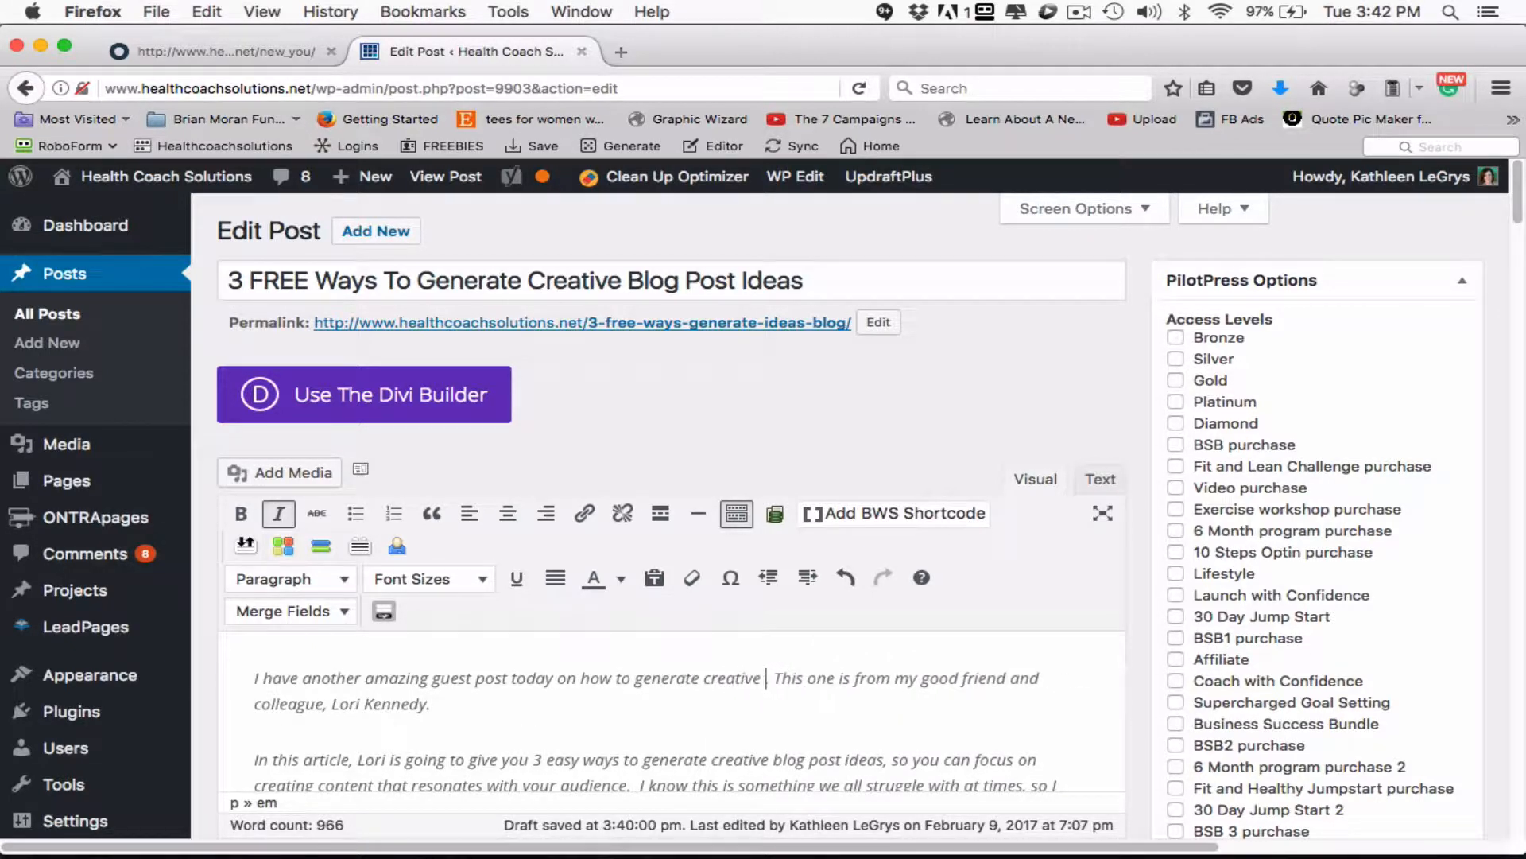
key(BackSpace)
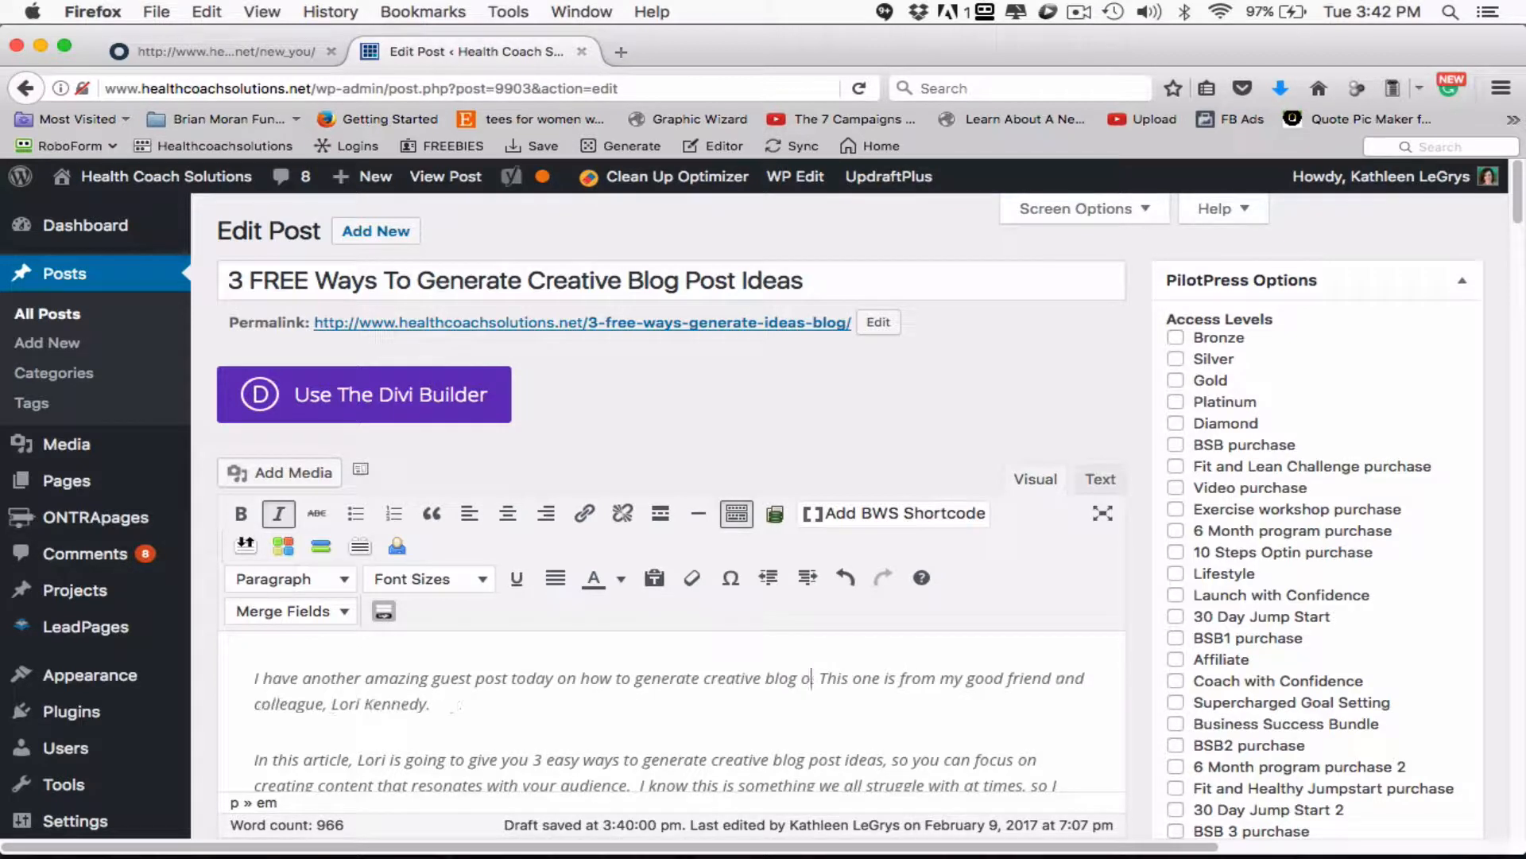
text(post ideas)
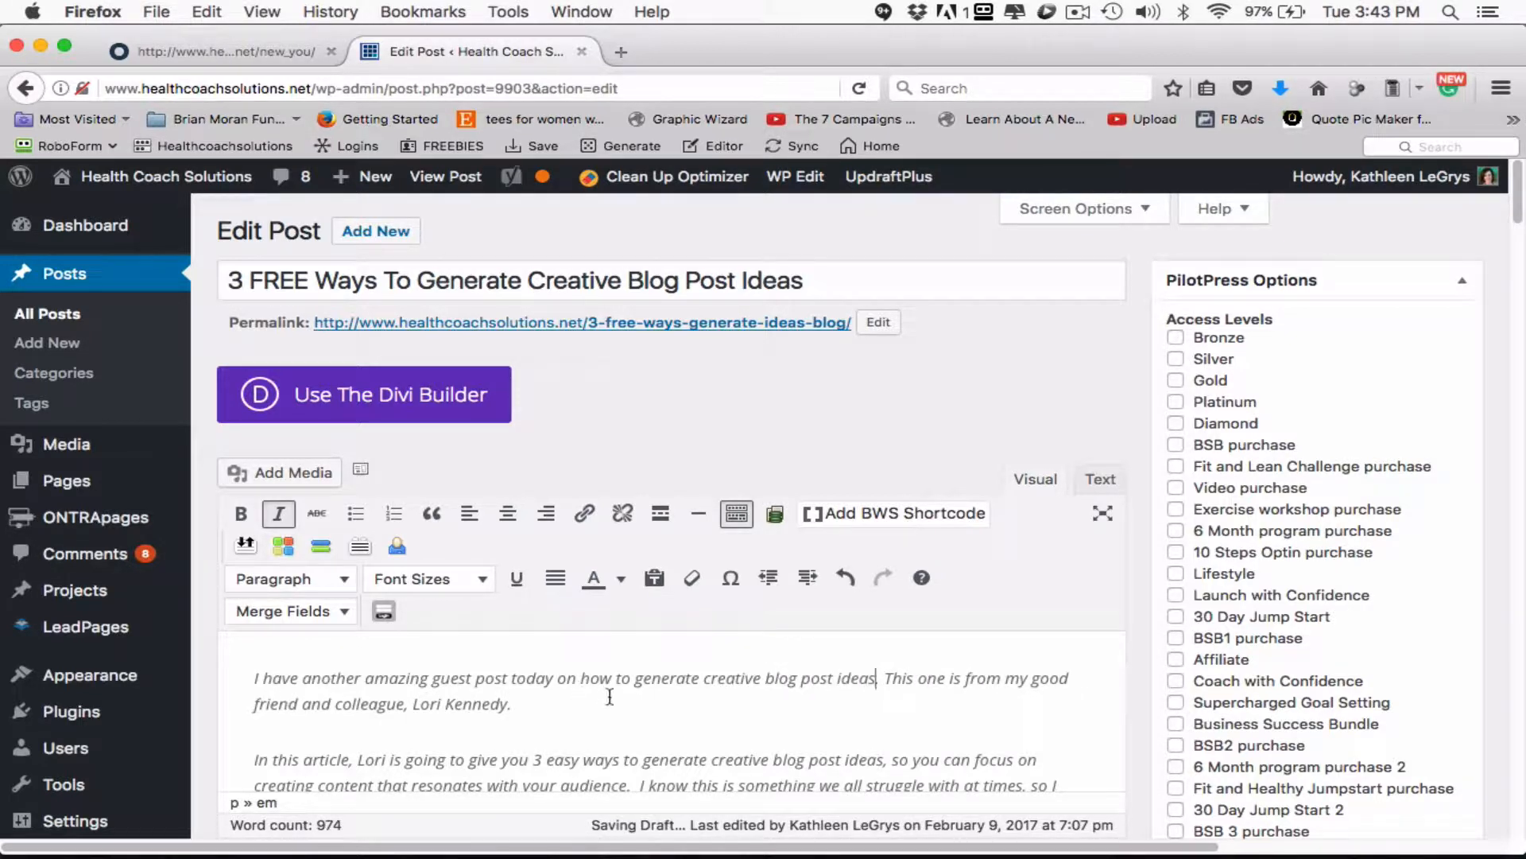
click(827, 706)
- Check the post's Readability and SEO ratings and the overall Yoast status indicator
scroll(1000, 687, down, 3)
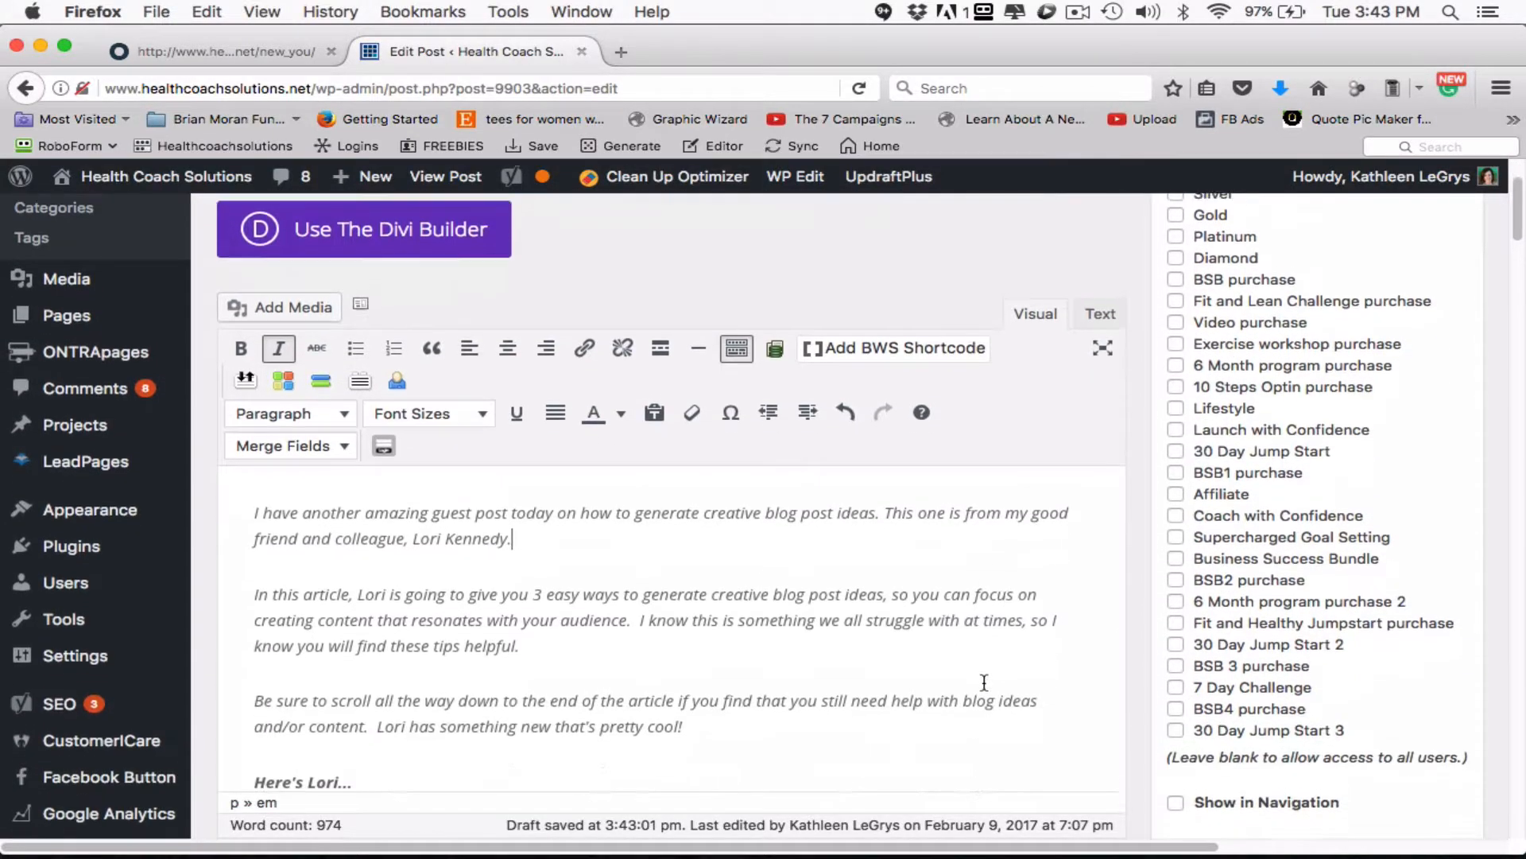
scroll(984, 682, down, 10)
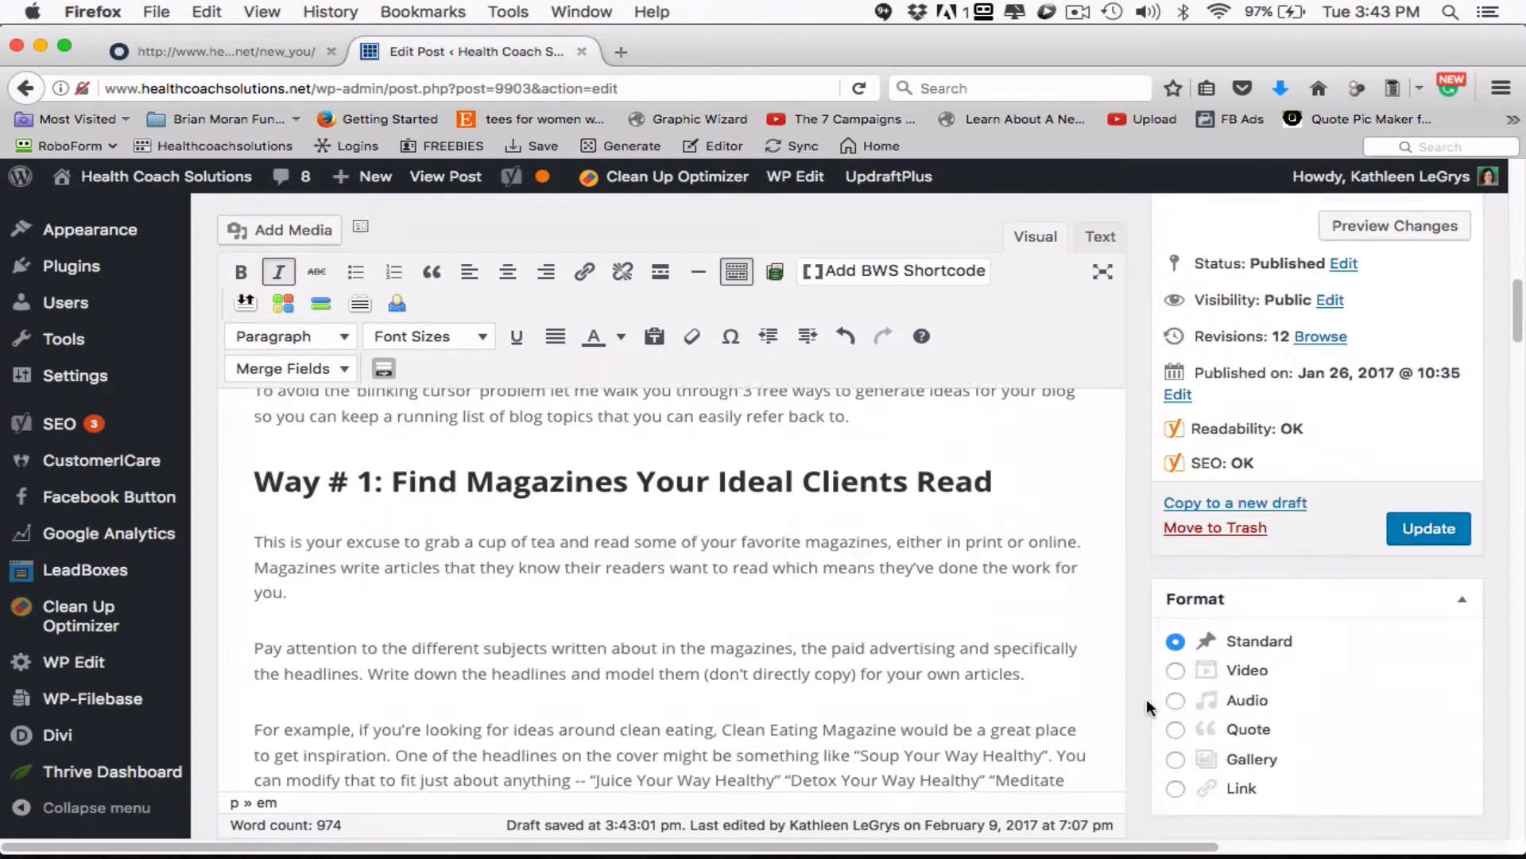
scroll(1147, 698, down, 4)
scroll(1144, 695, up, 8)
scroll(1114, 686, down, 1)
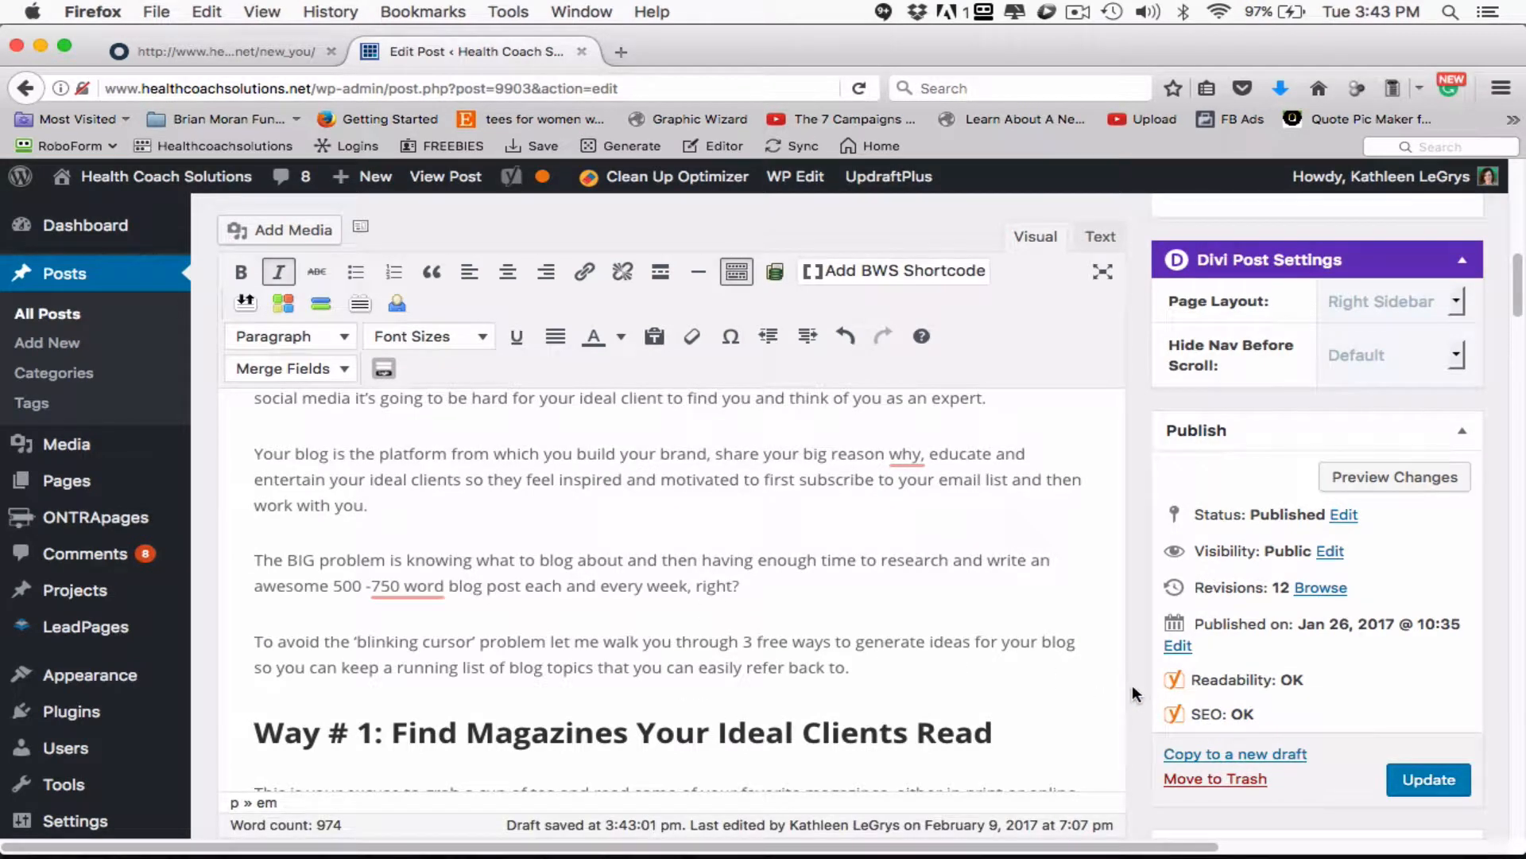
scroll(1351, 678, up, 4)
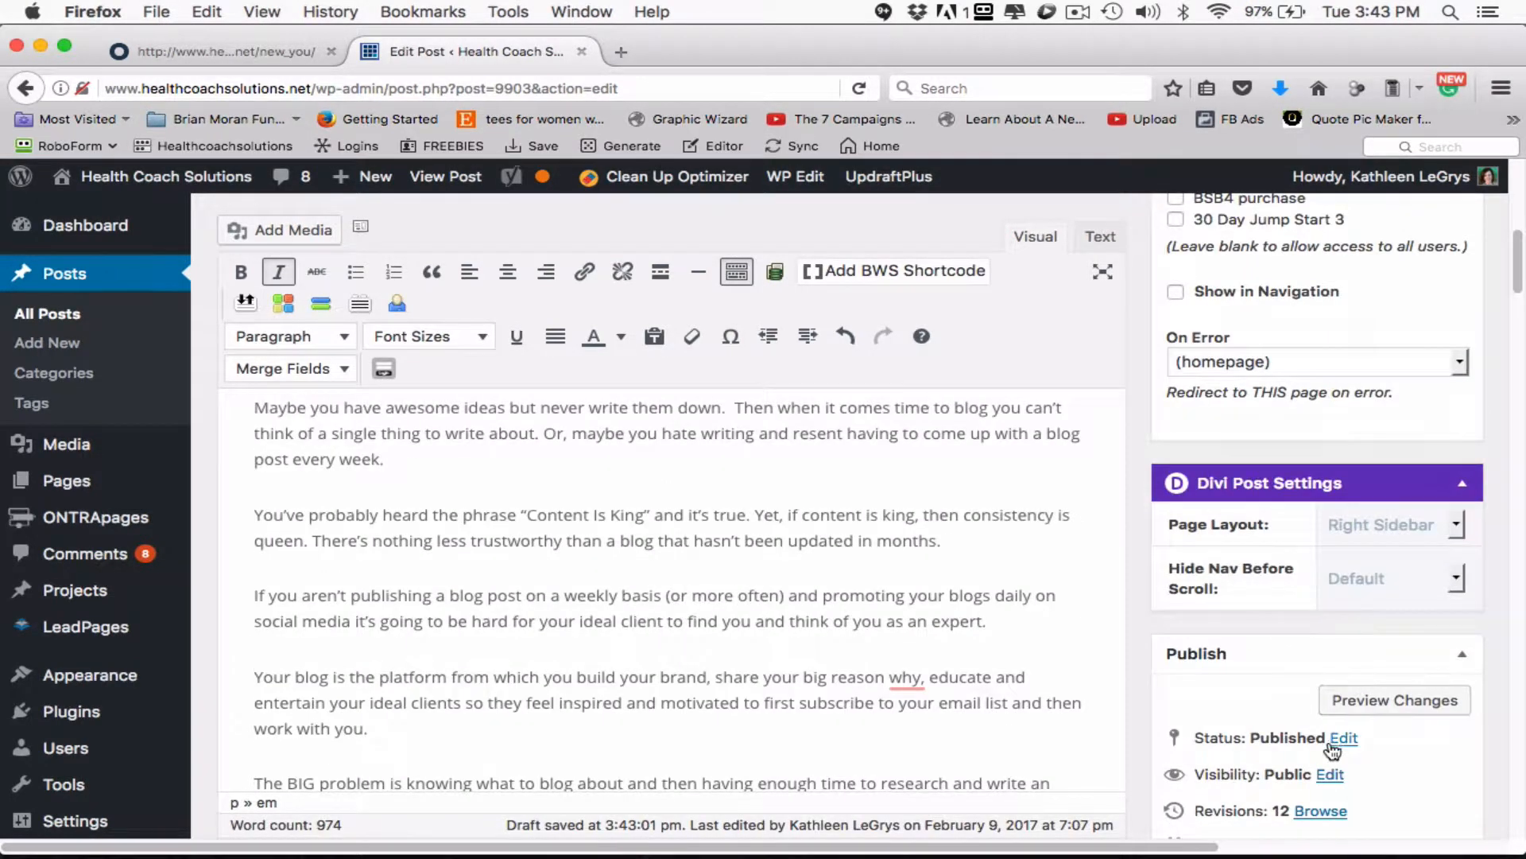
scroll(1333, 746, down, 5)
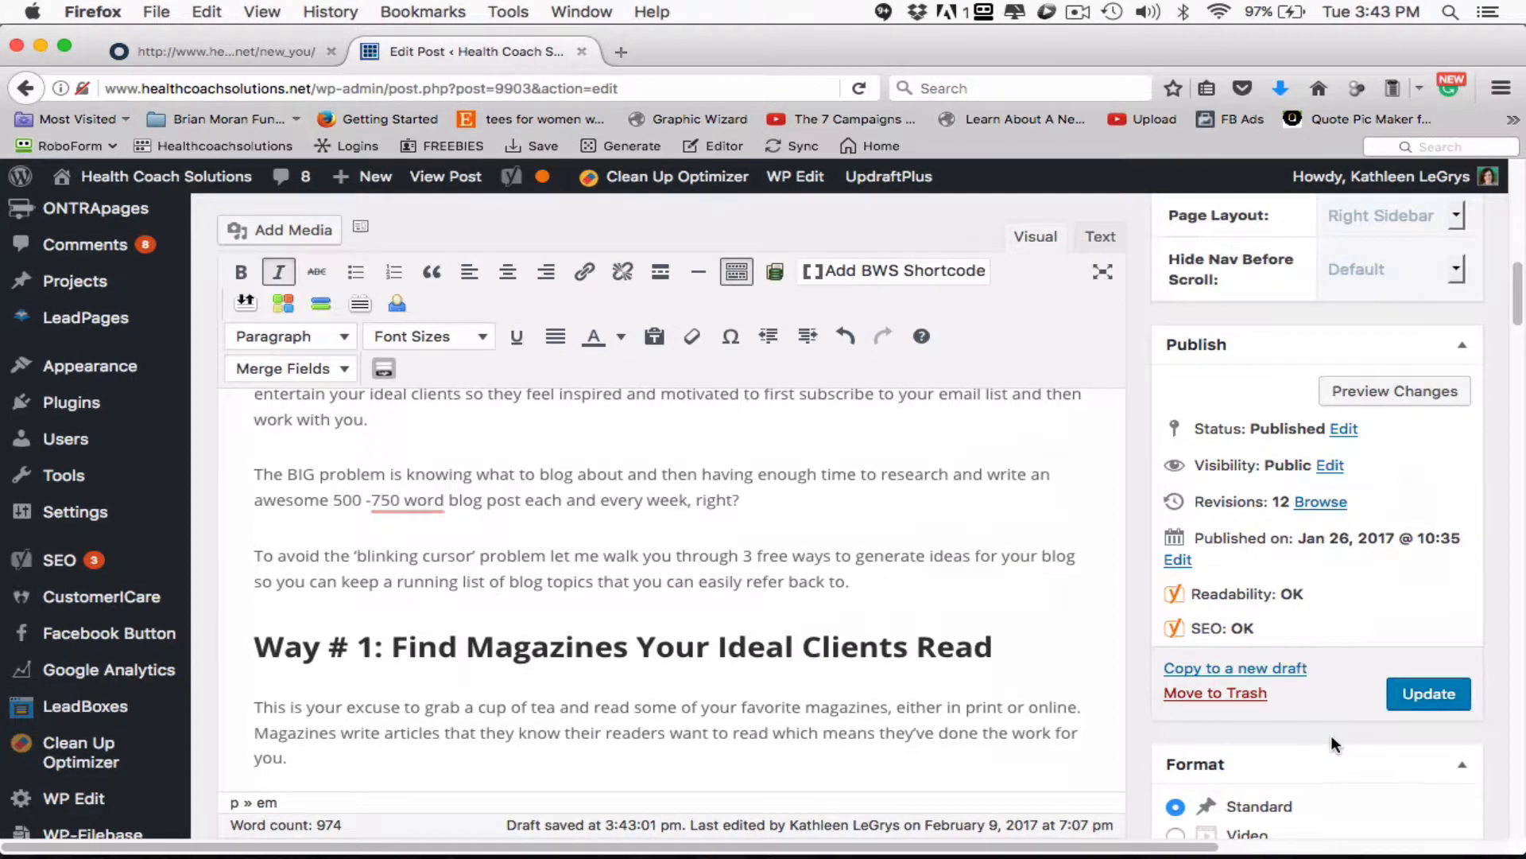
scroll(1330, 734, up, 10)
scroll(1333, 733, up, 2)
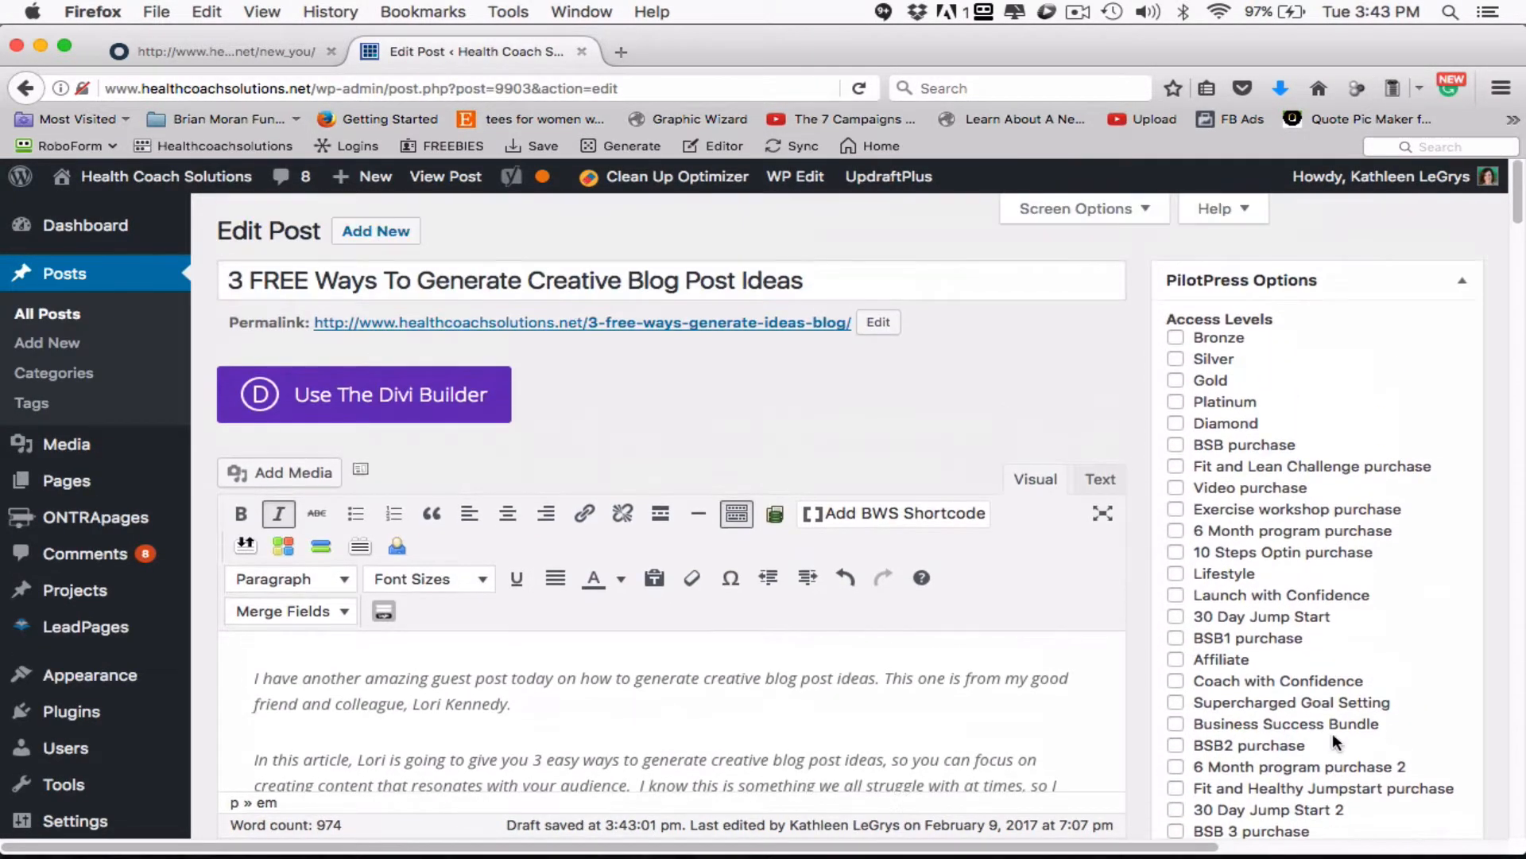
scroll(1338, 744, down, 2)
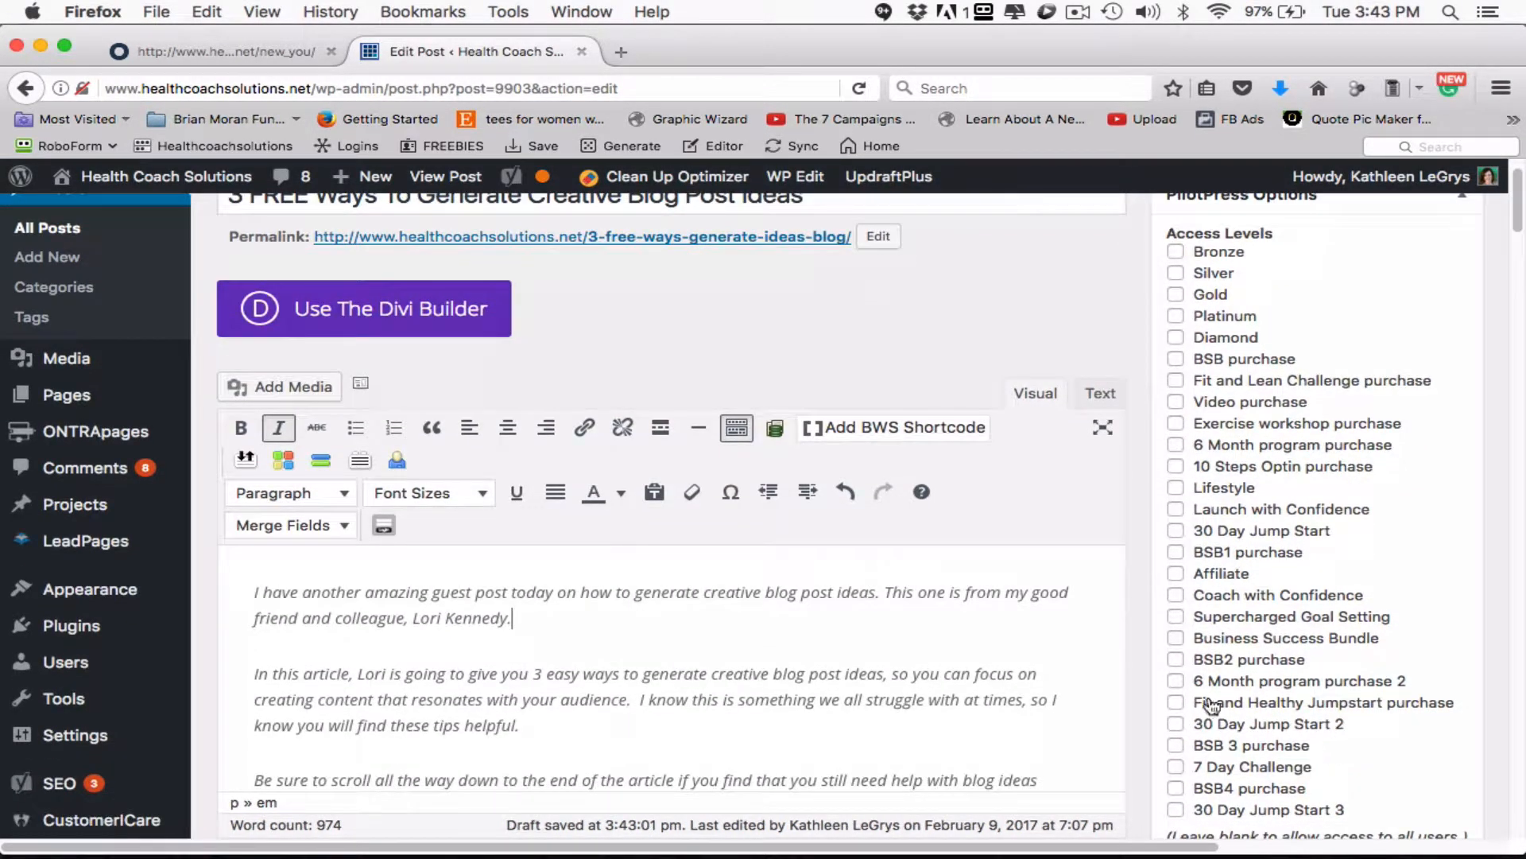
mouse_move(545, 181)
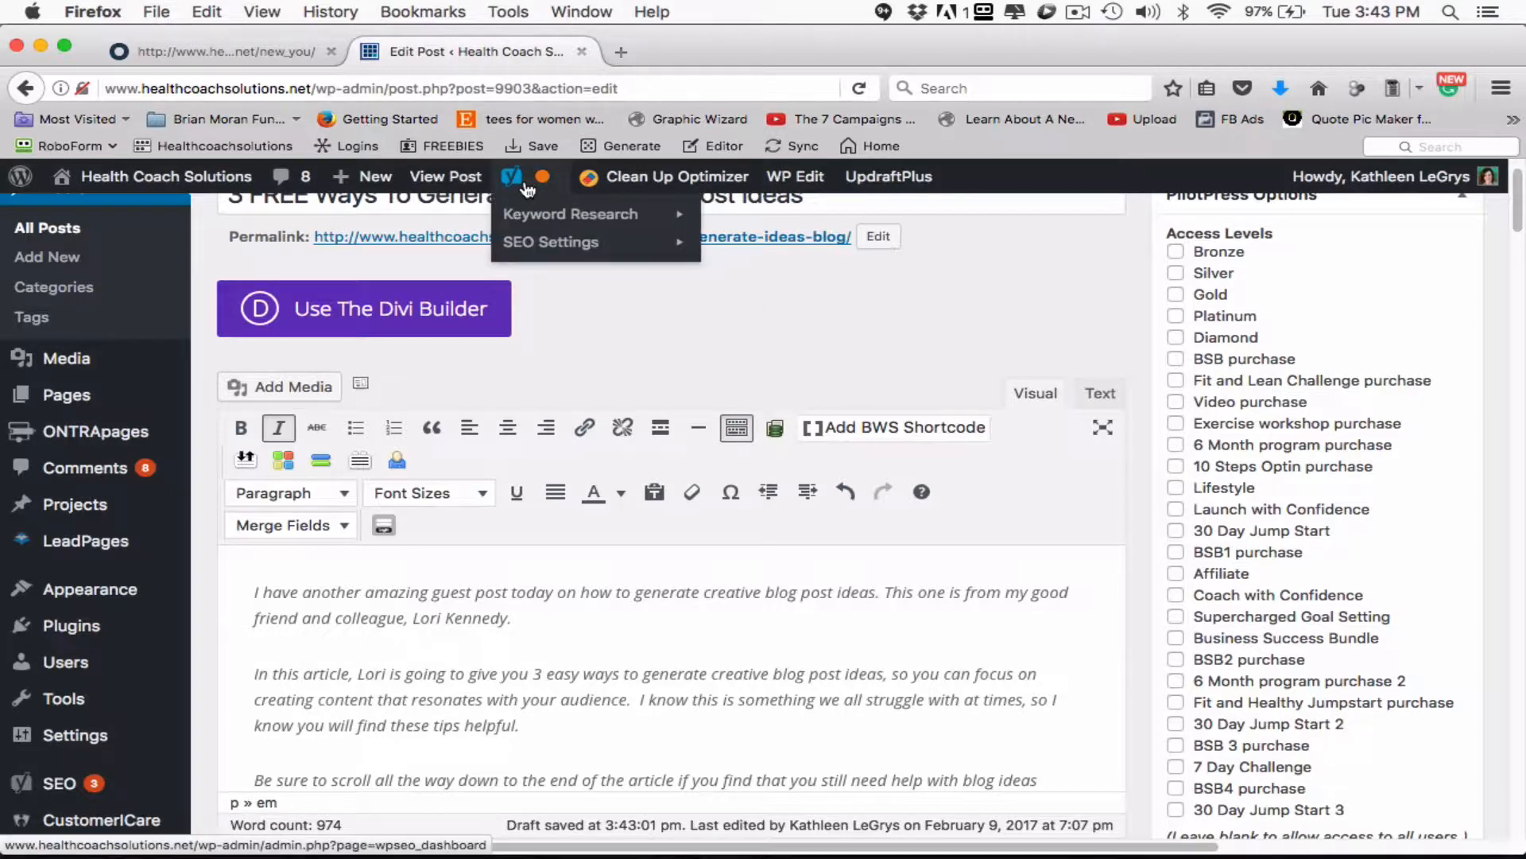
mouse_move(526, 208)
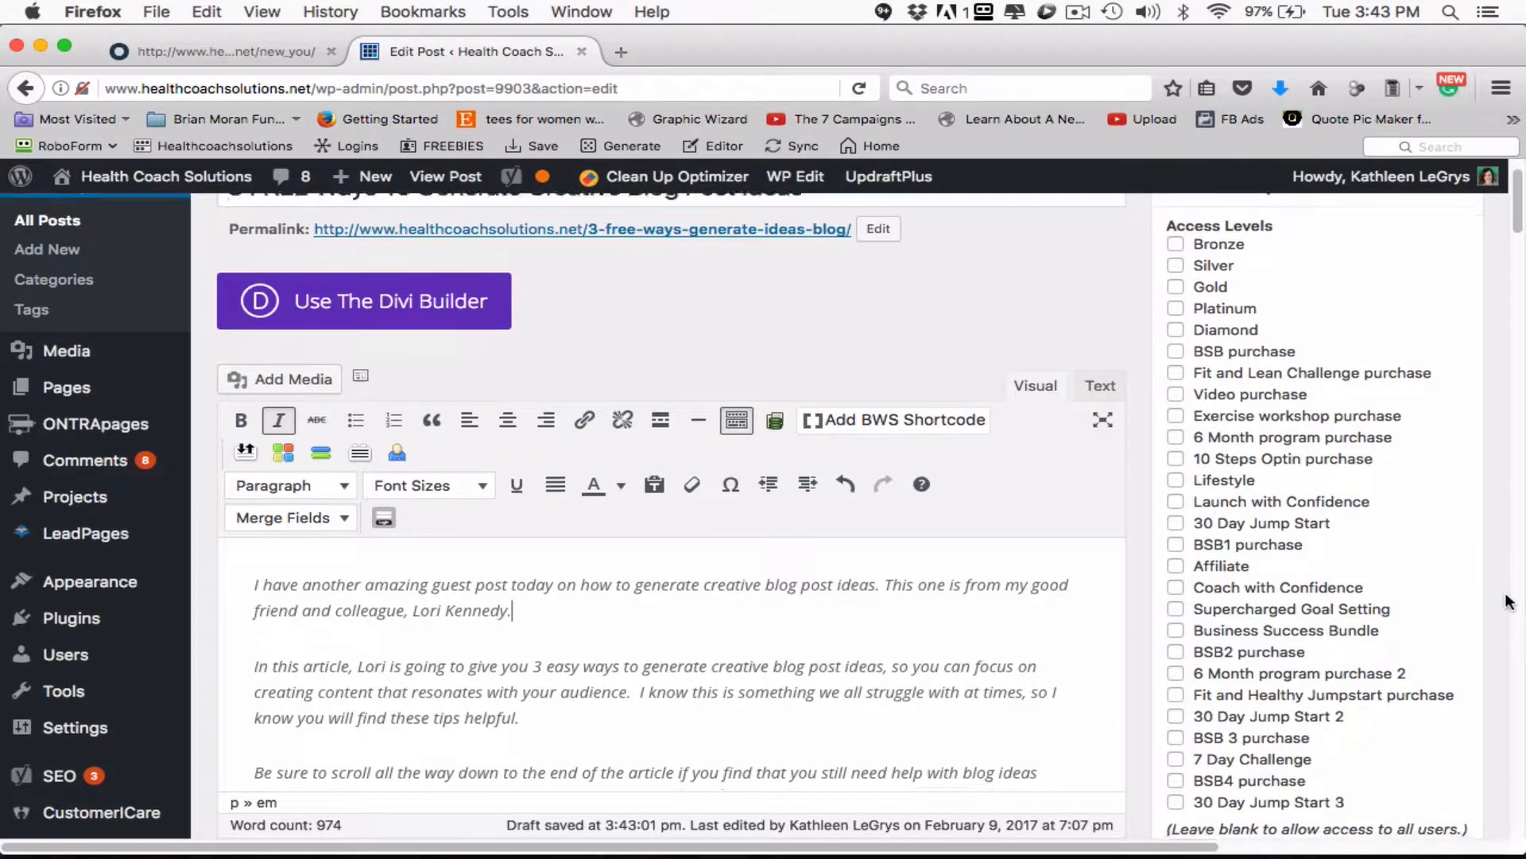
scroll(1506, 556, down, 5)
scroll(1508, 604, down, 10)
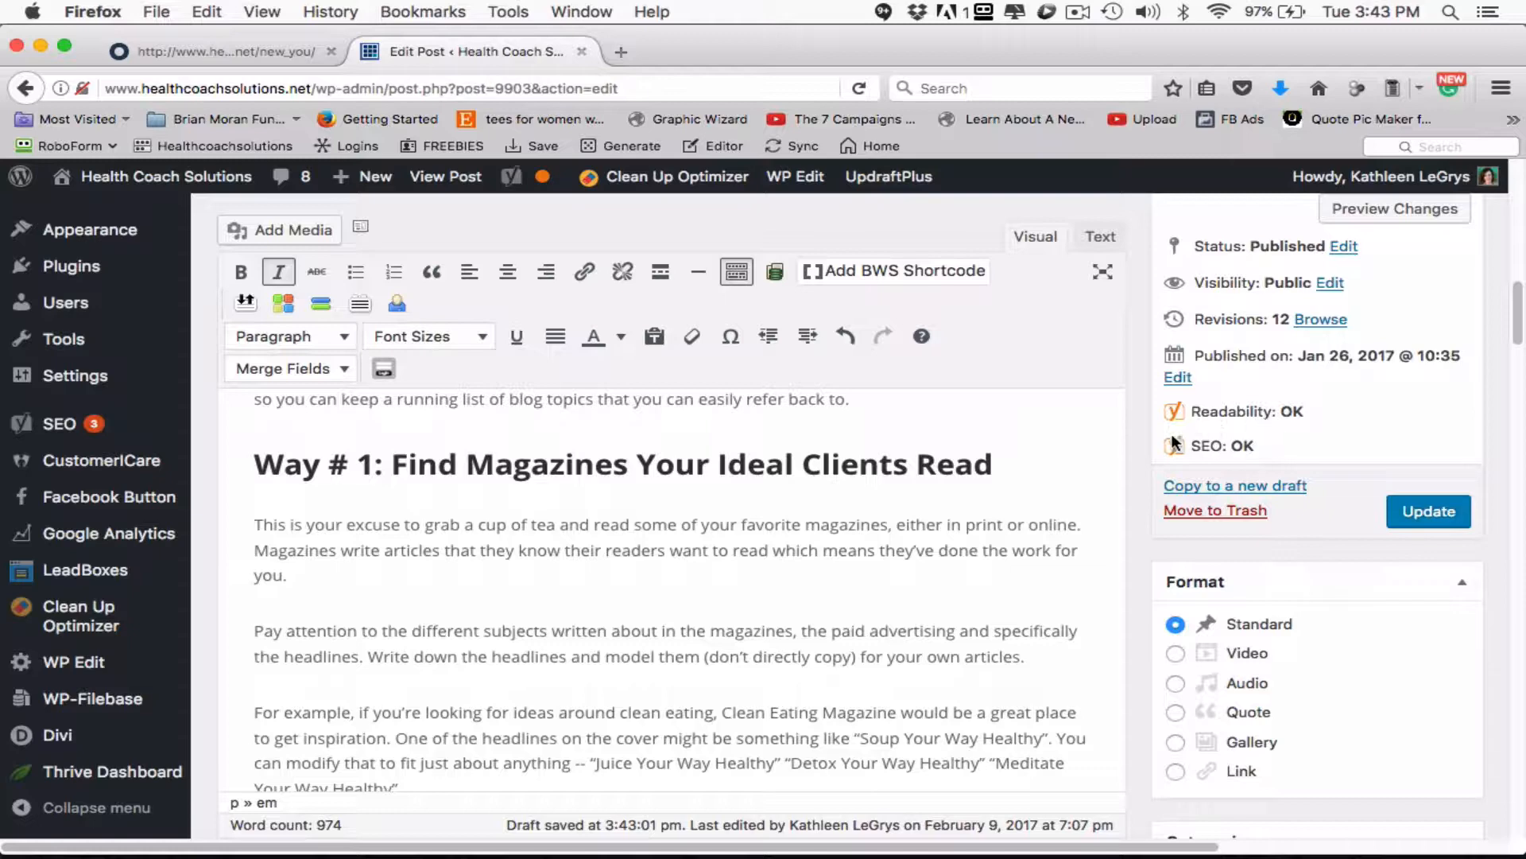
scroll(1117, 578, down, 1)
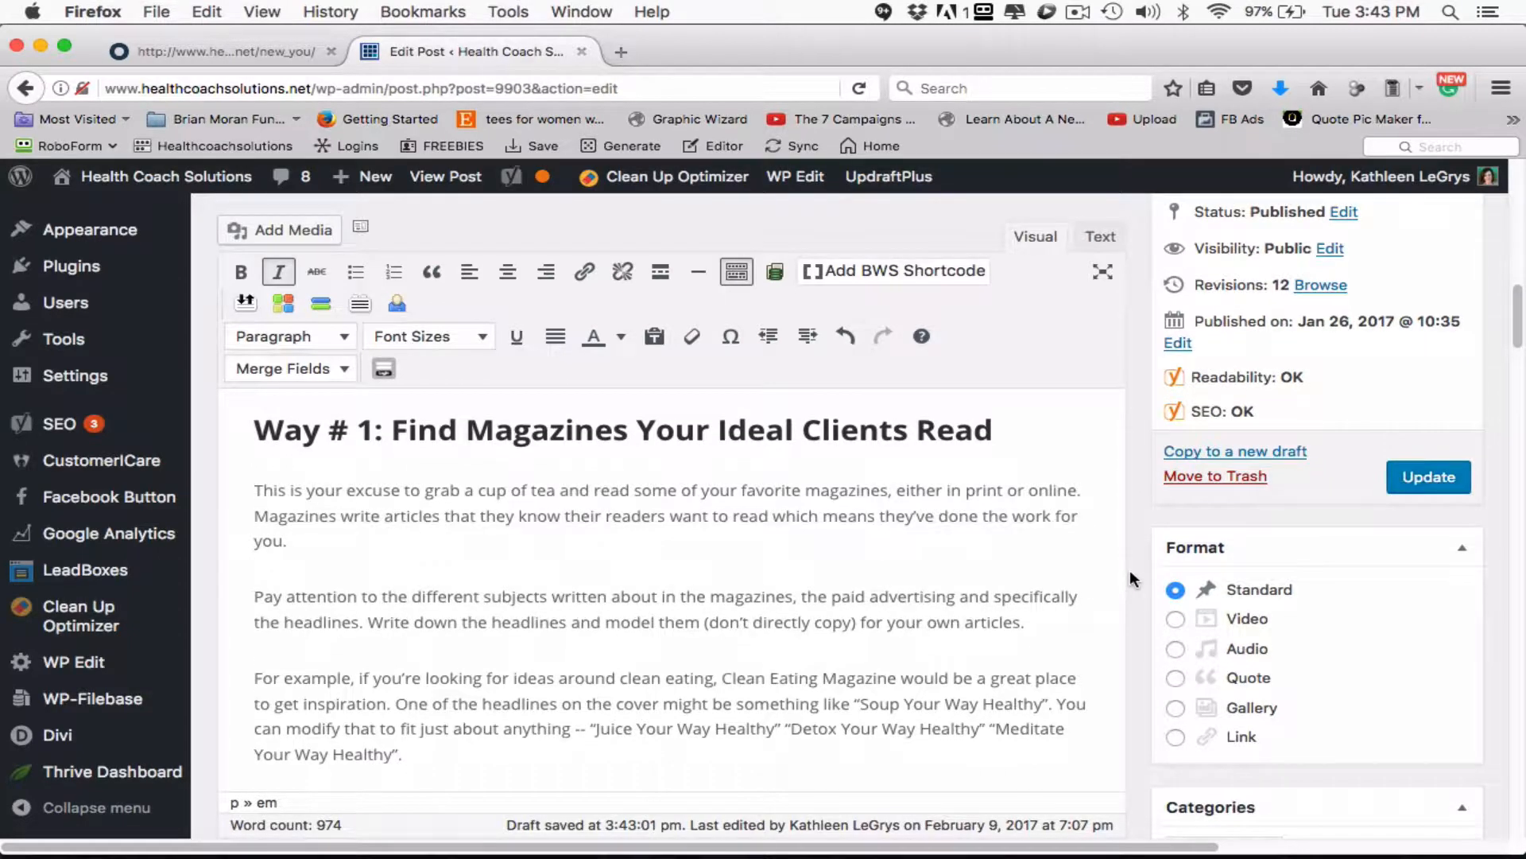
- Insert "Generate Creative Blog Post Ideas" in the Way # 3 heading, directly before "Read Amazon Book Reviews"
scroll(1129, 569, down, 15)
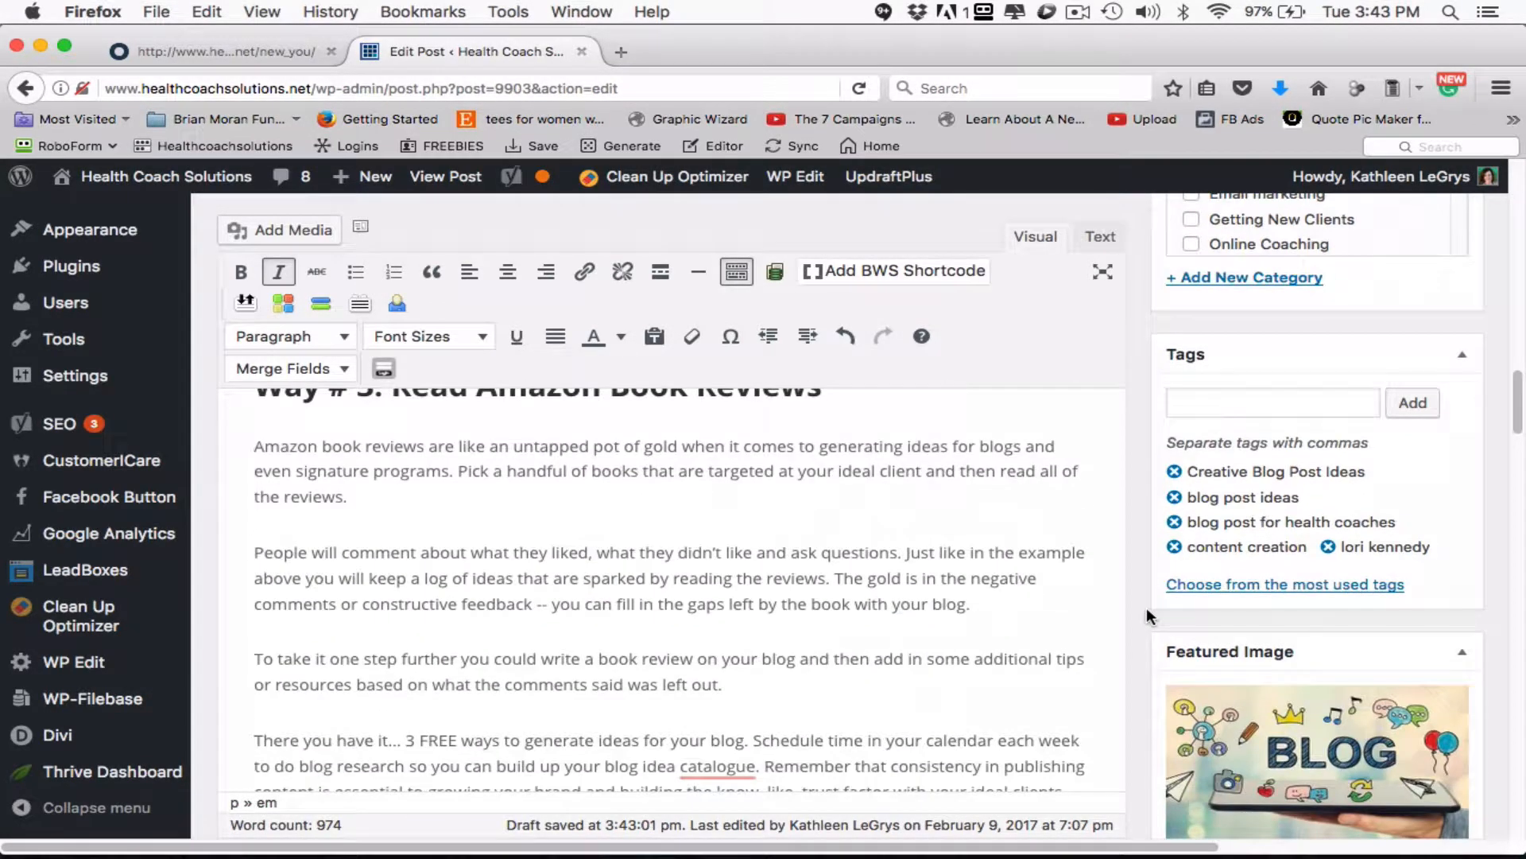
scroll(1148, 615, down, 5)
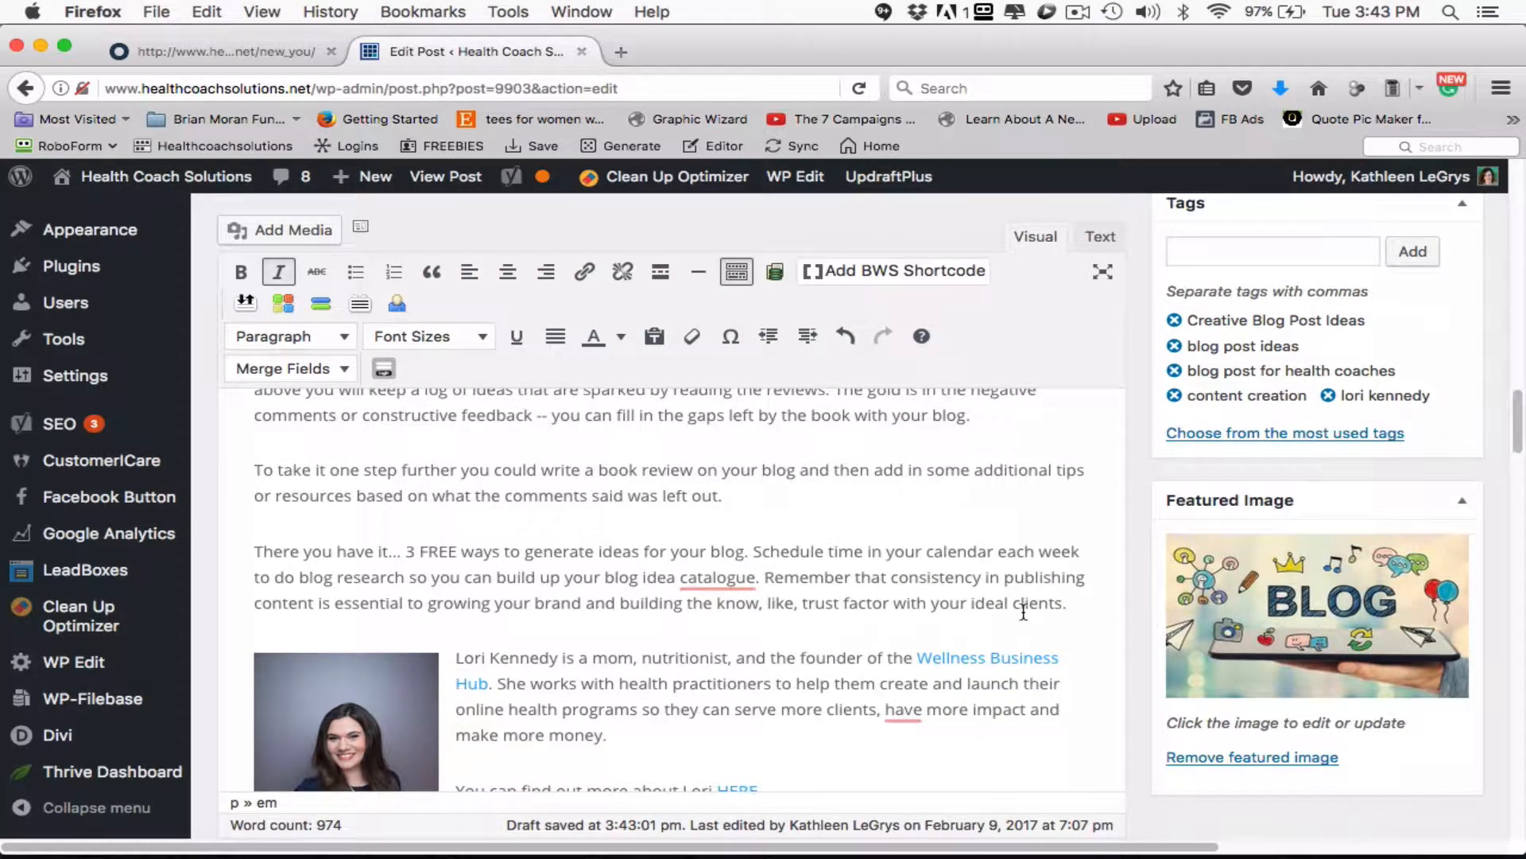
scroll(1023, 612, up, 5)
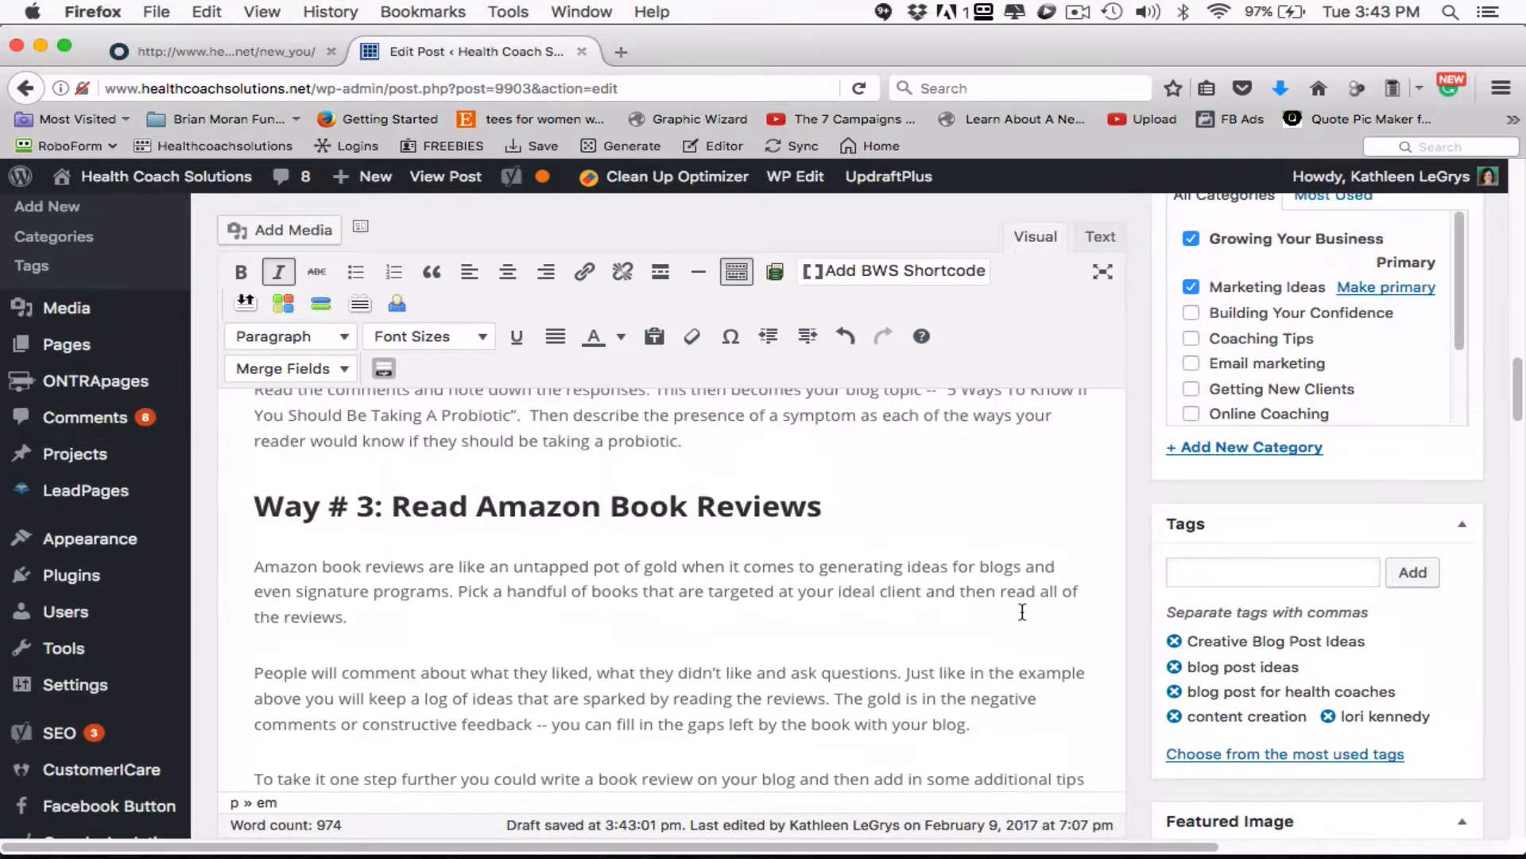
scroll(1022, 613, up, 3)
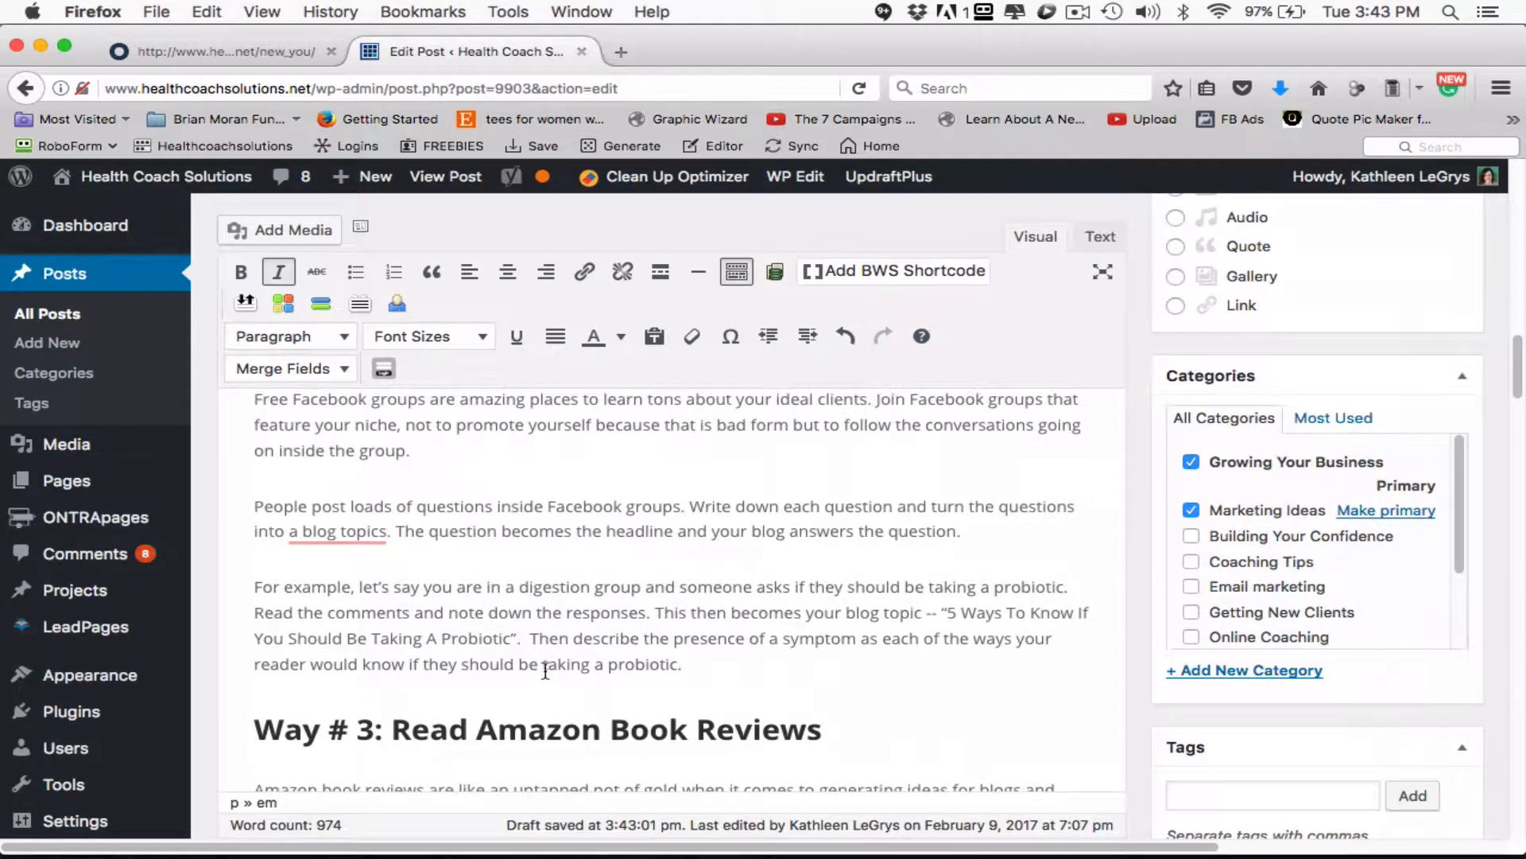
click(393, 729)
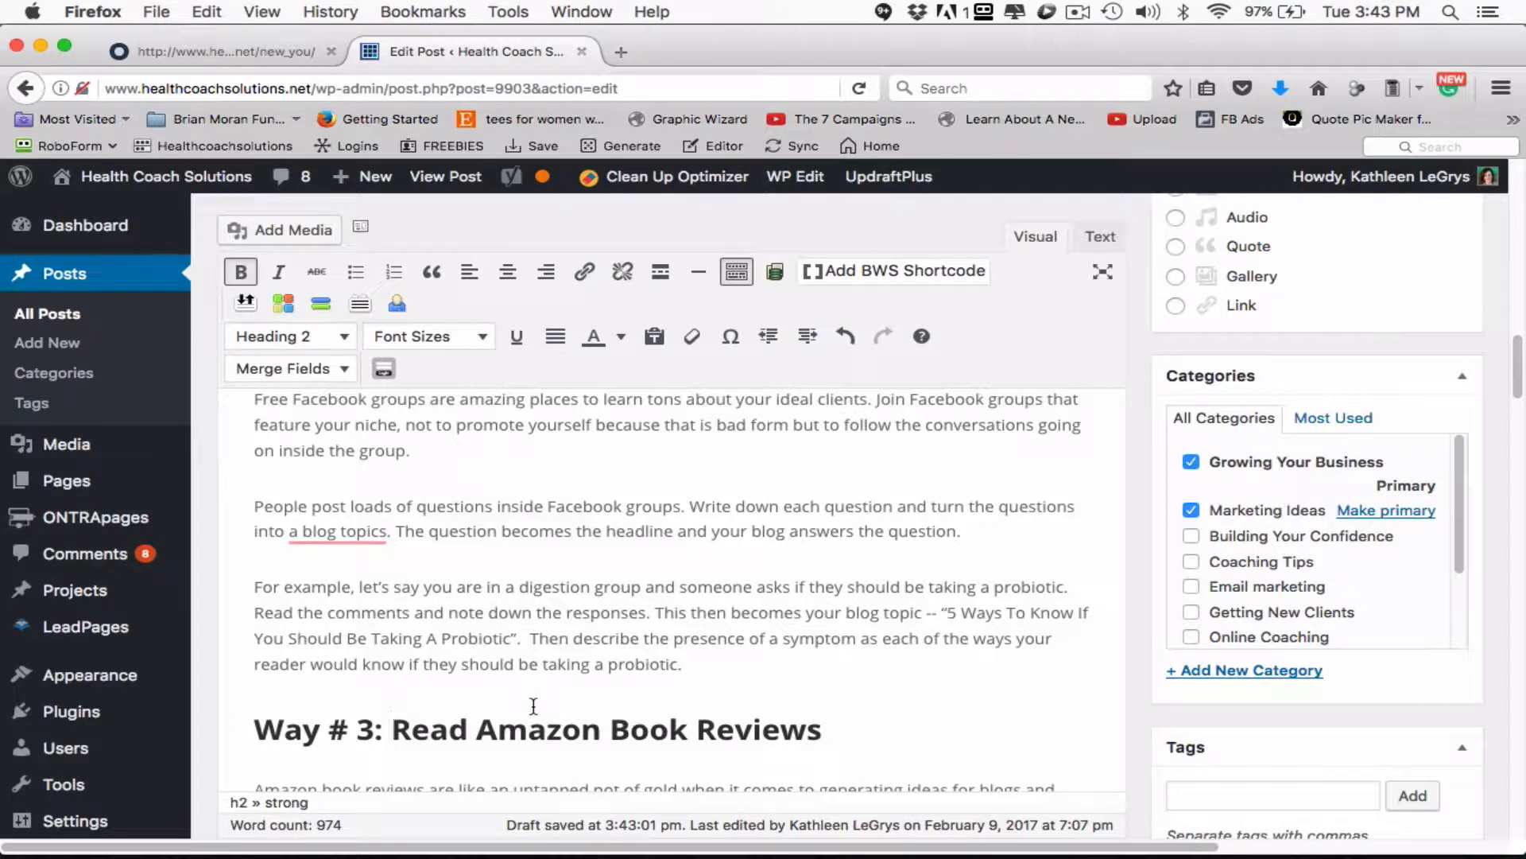
text(Creative Blog Post Ideas)
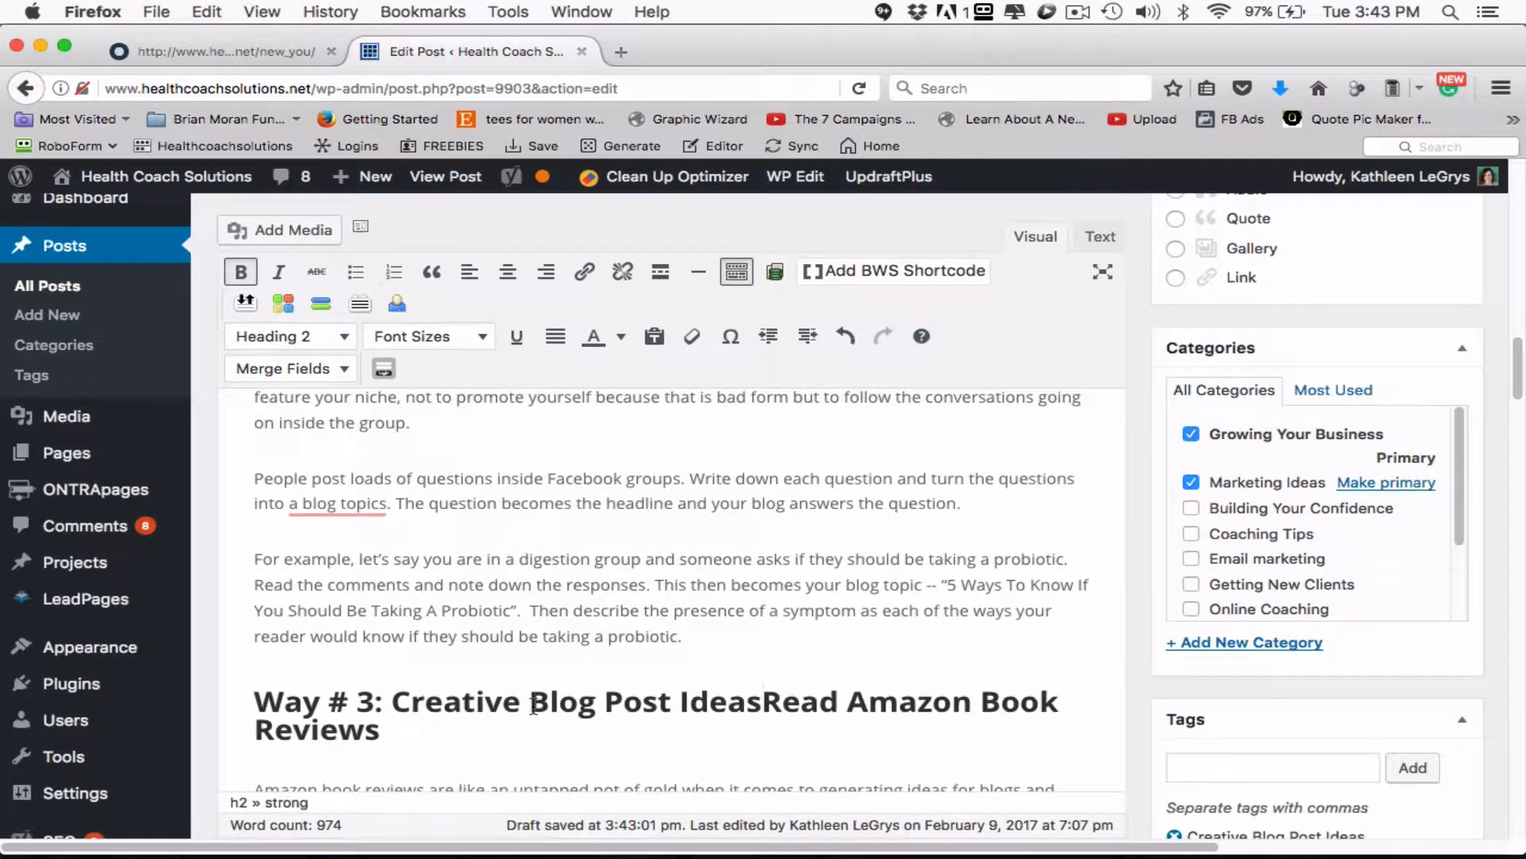
click(392, 701)
text(G)
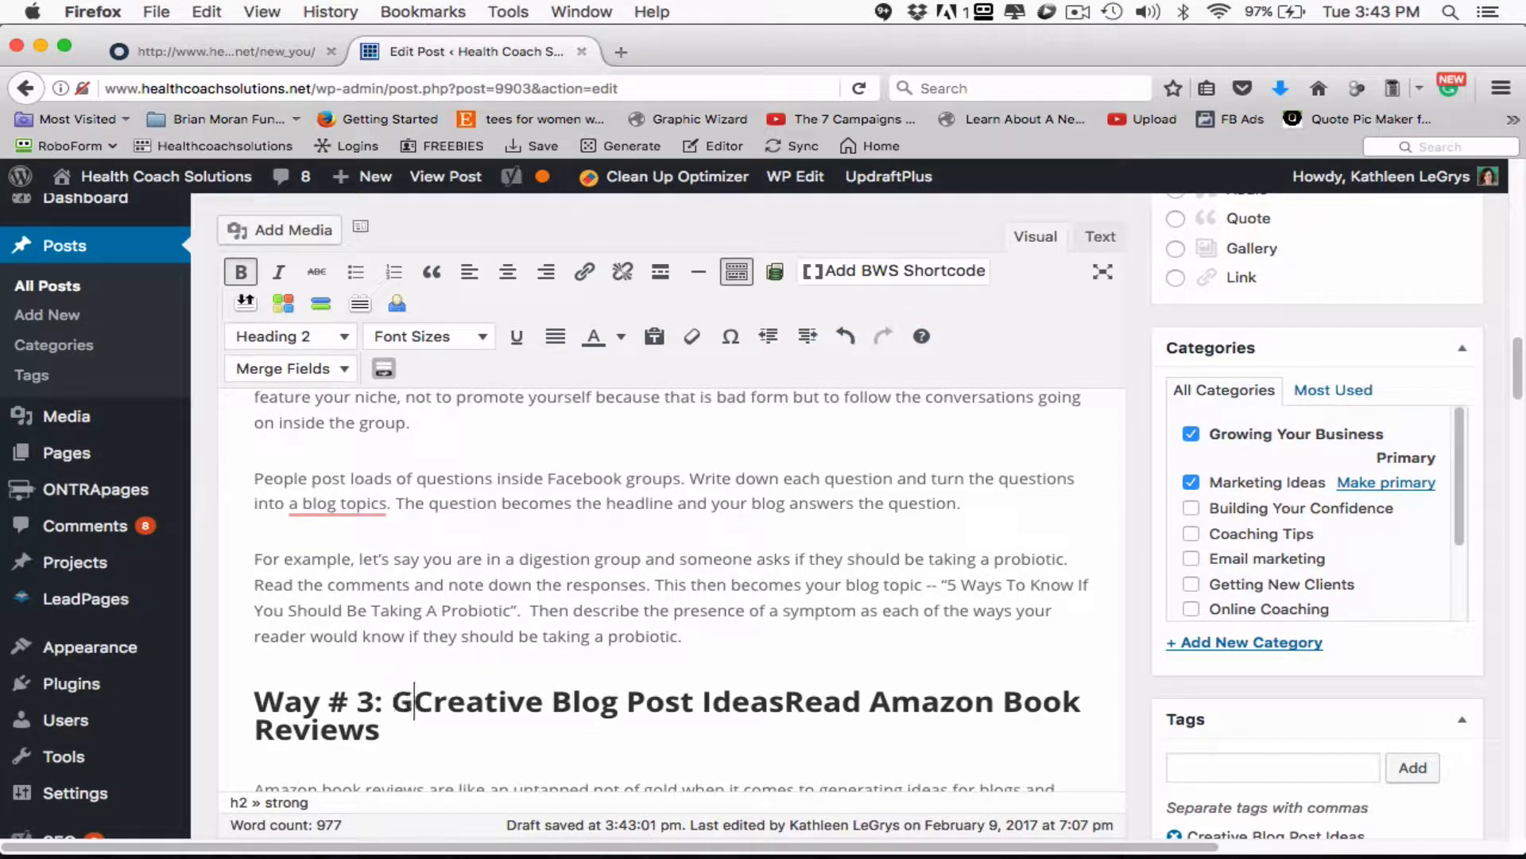
text(enerate)
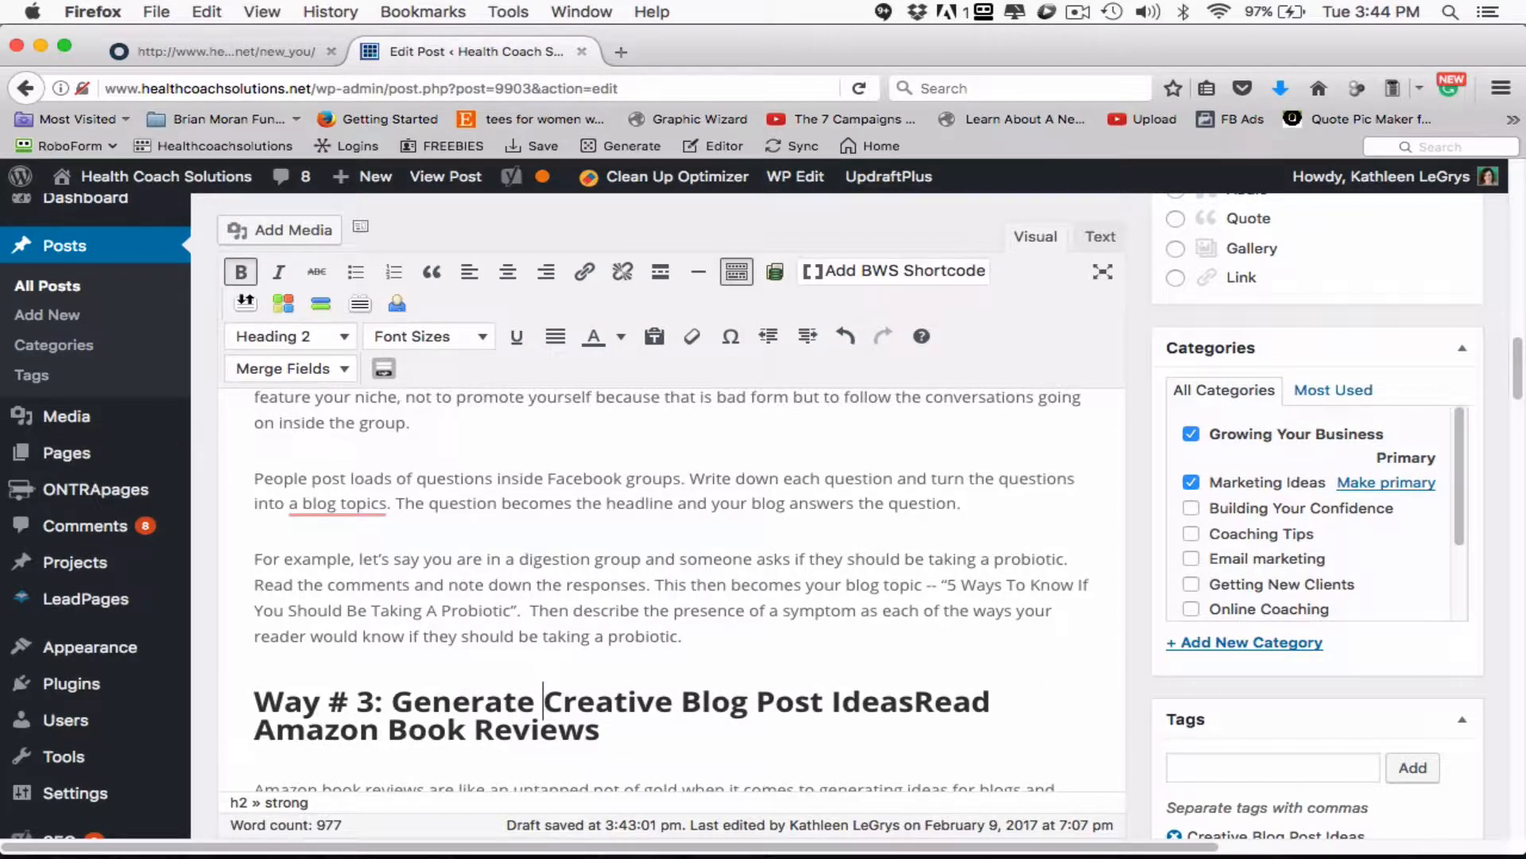
- Add "by" after the keyword phrase in the Way # 3 heading and change "Read" to "Reading"
click(913, 701)
text(by)
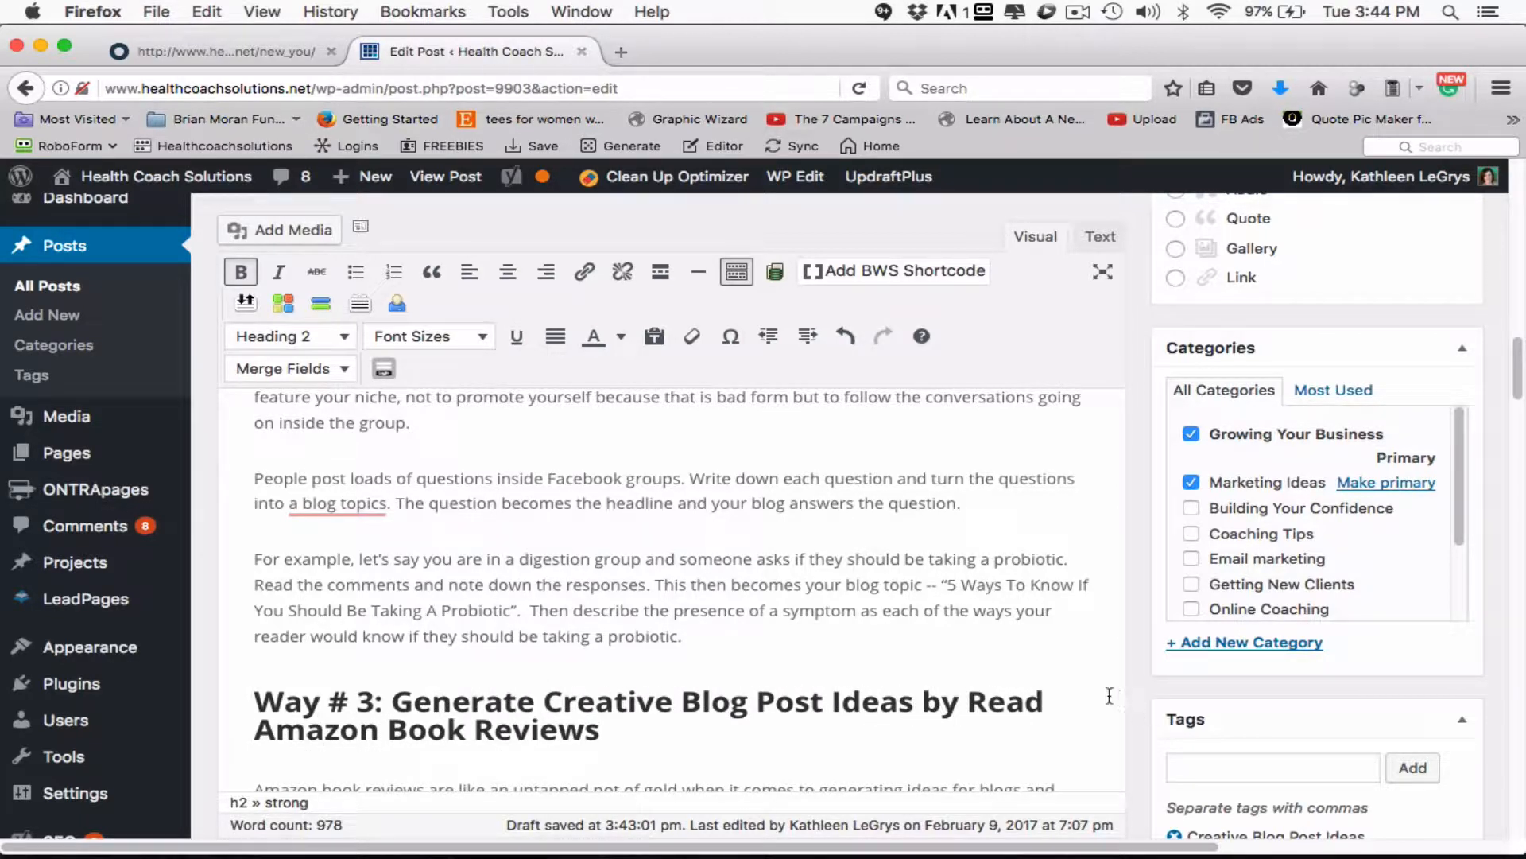
click(1057, 704)
key(BackSpace)
text(ing)
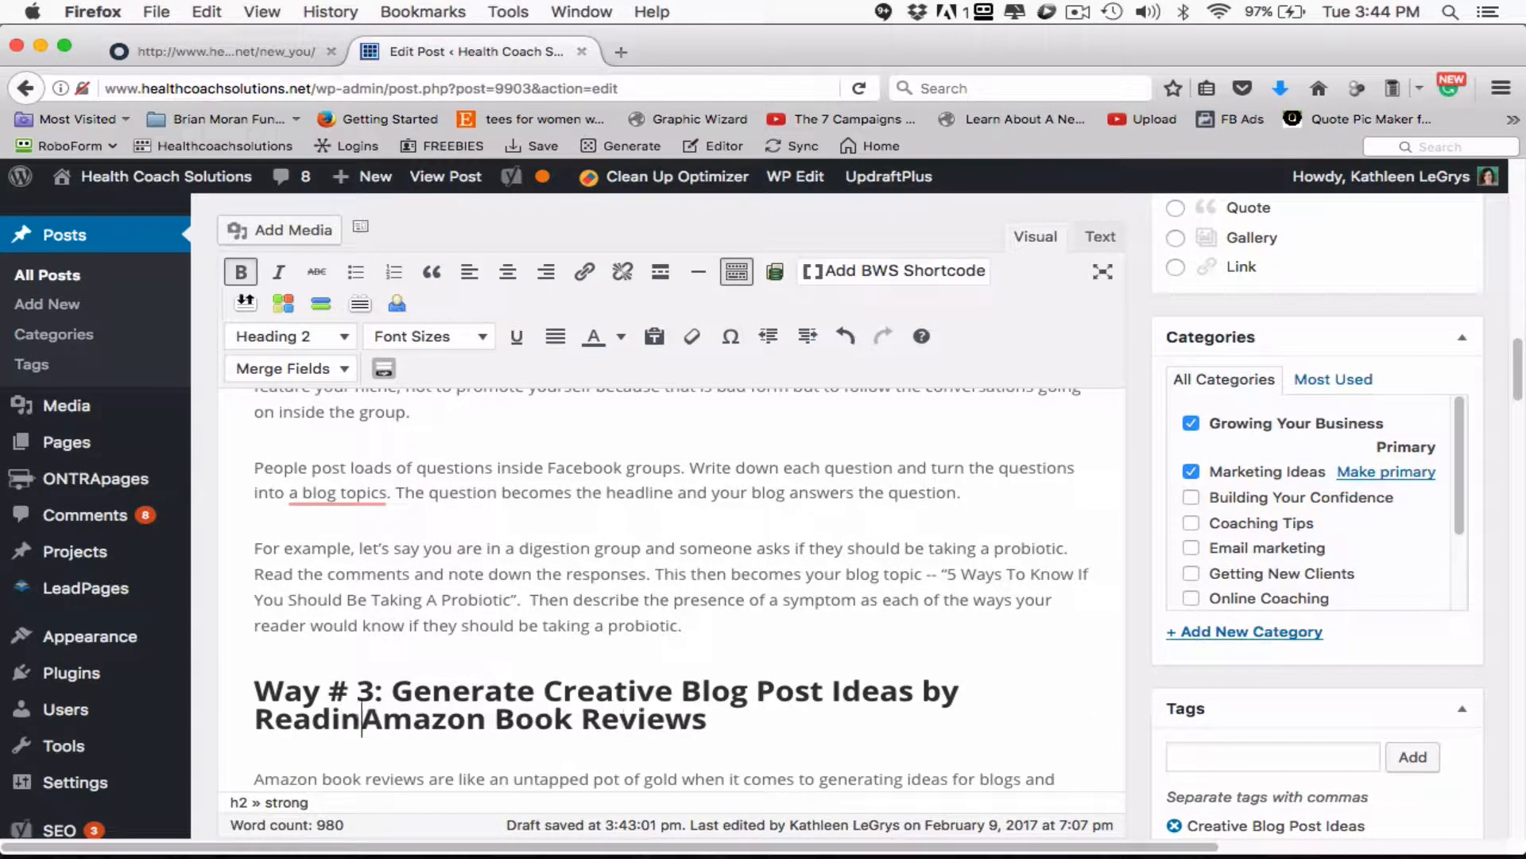
click(887, 639)
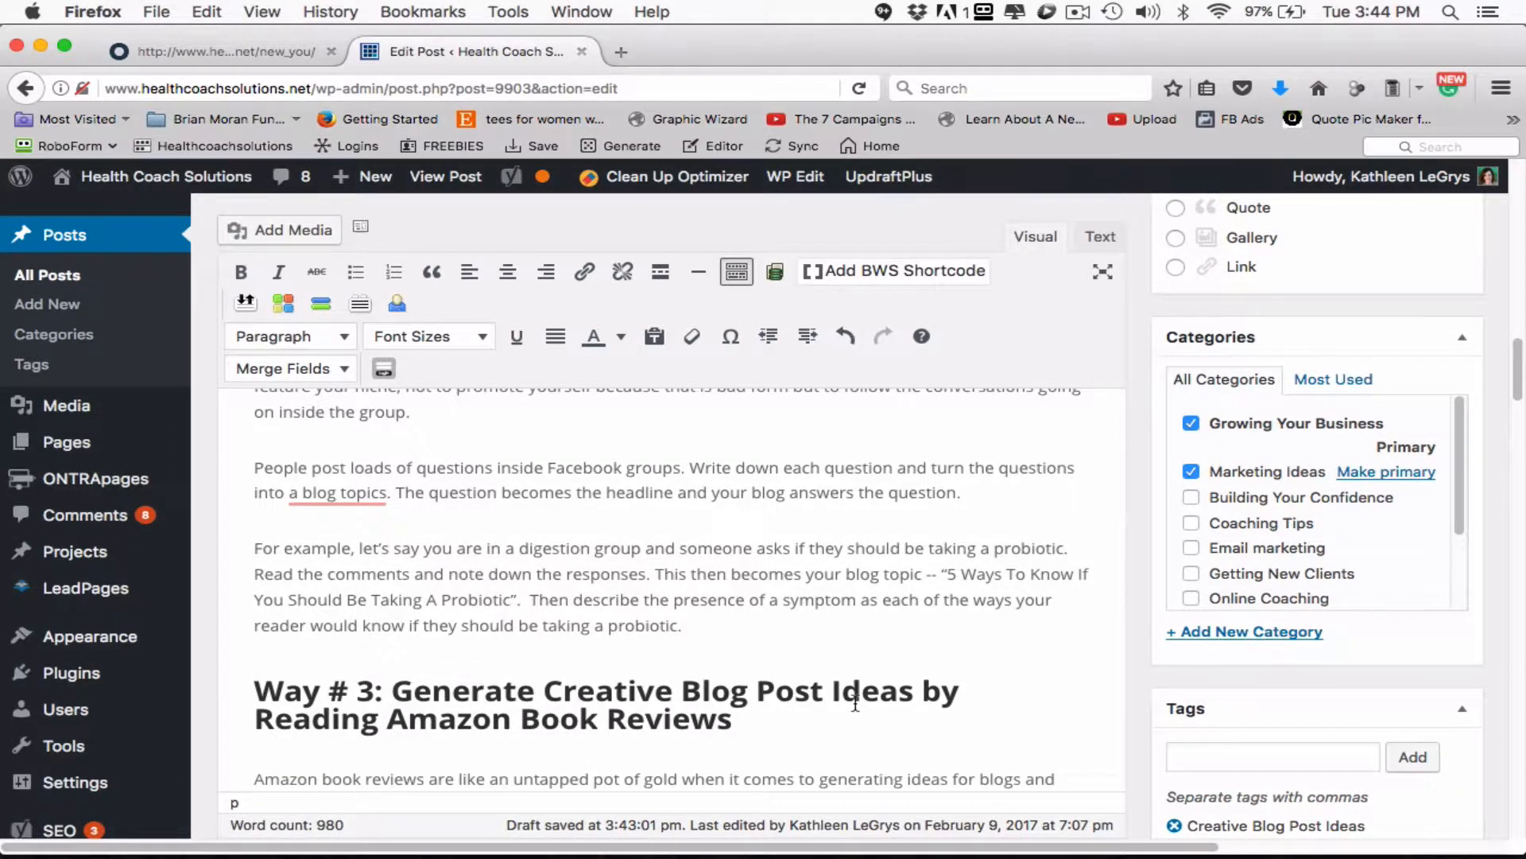
- Review the Yoast SEO analysis for the focus keyword "Creative Blog Post Ideas"
scroll(857, 703, down, 10)
scroll(856, 703, down, 1)
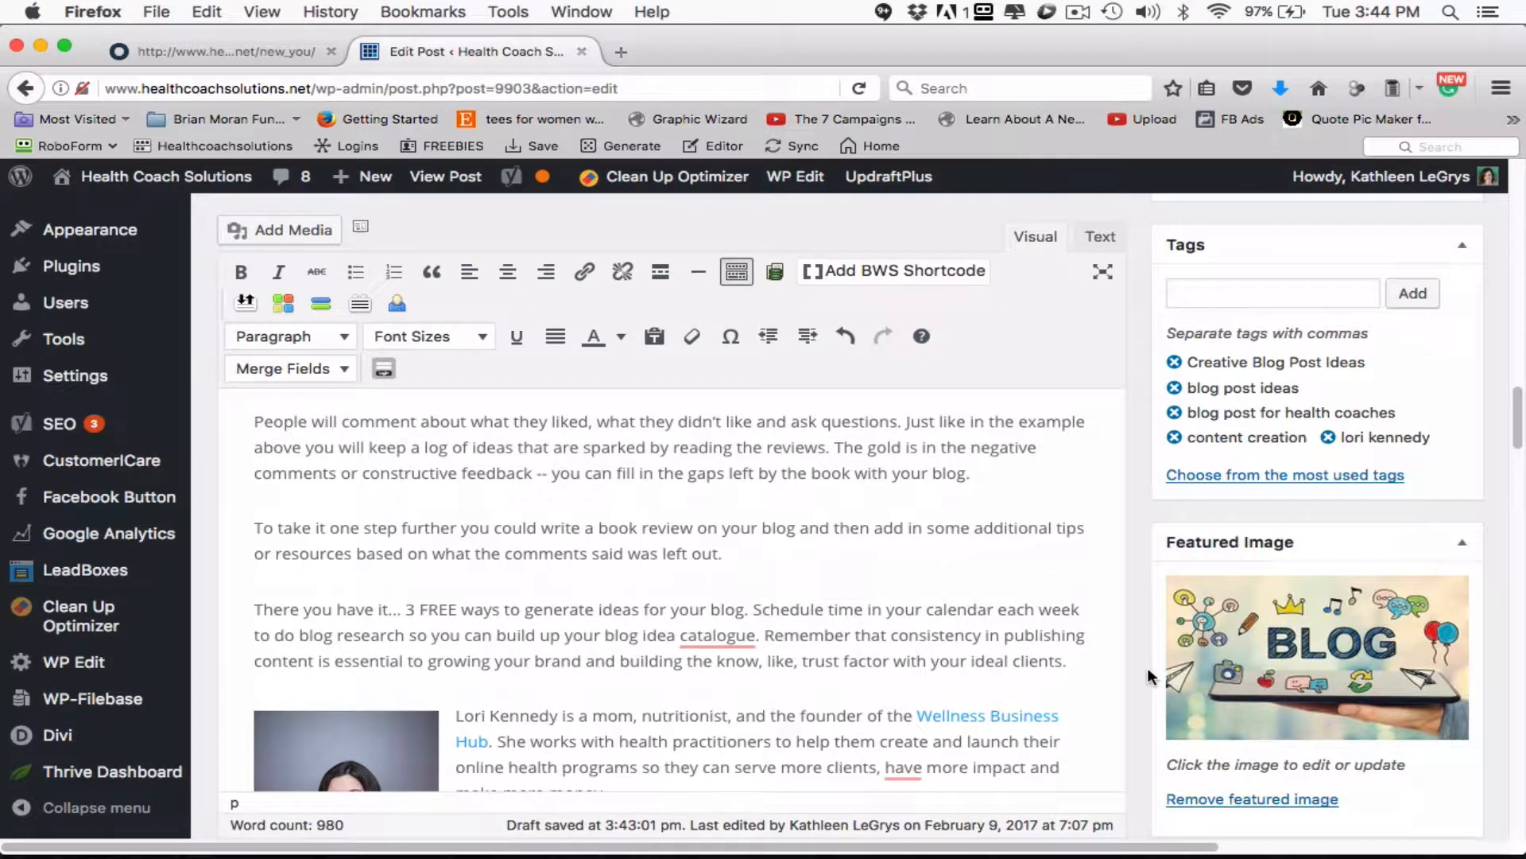
scroll(1148, 677, down, 15)
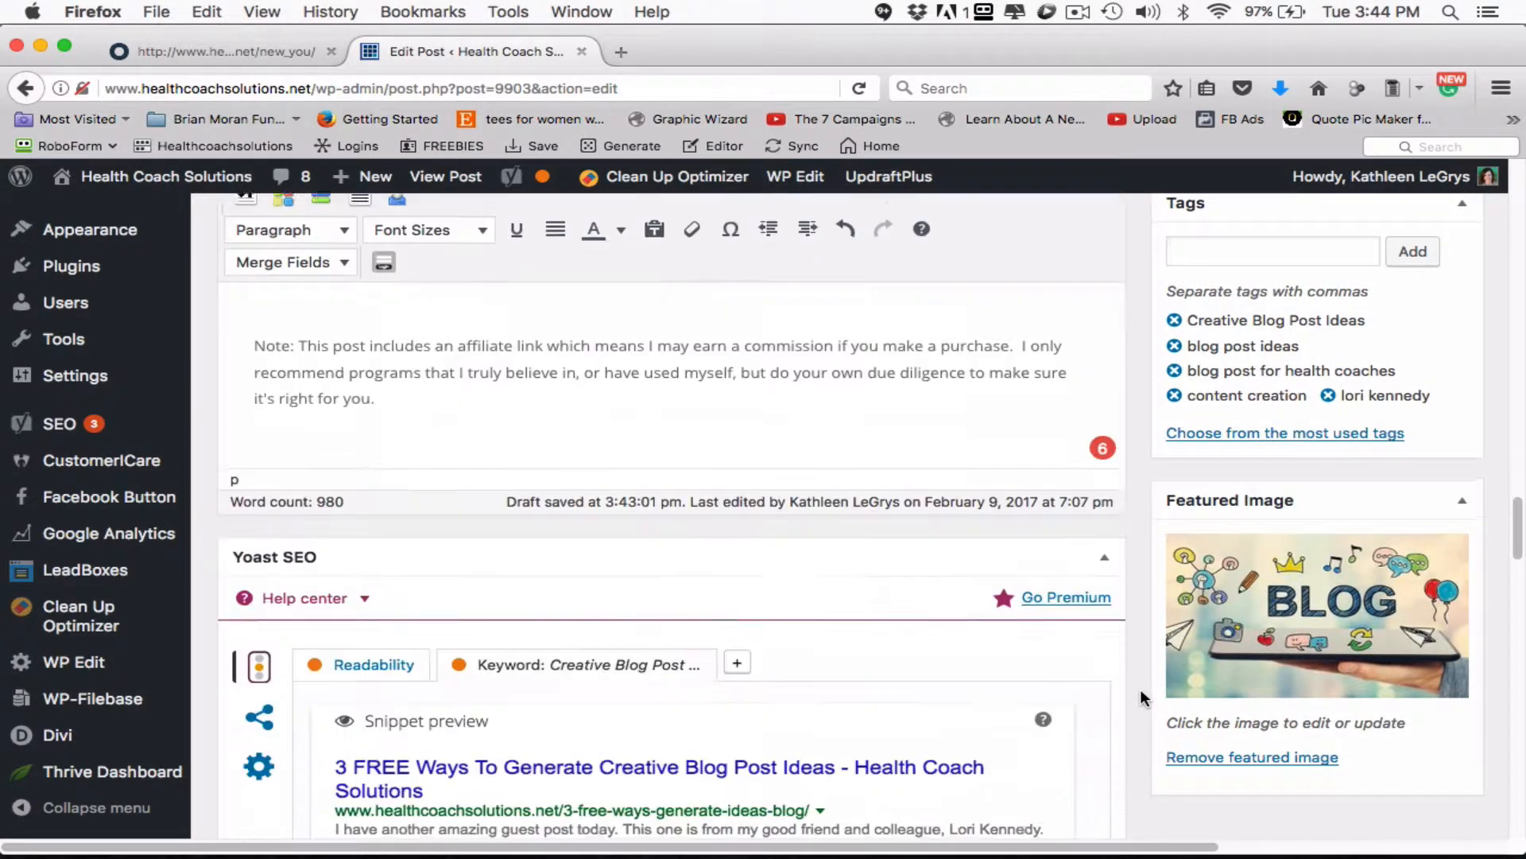
scroll(1140, 688, down, 10)
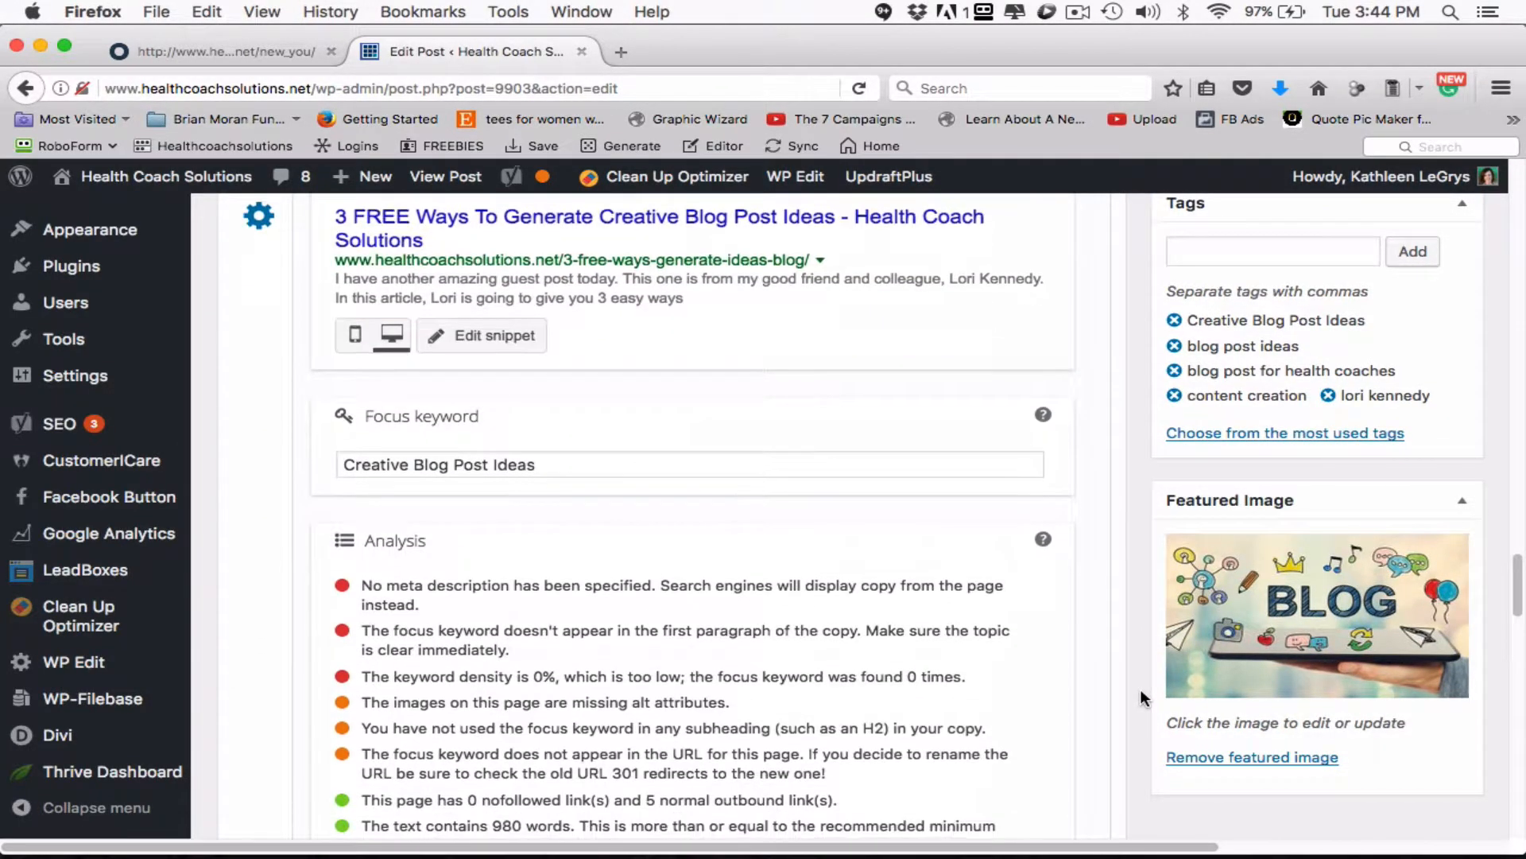
scroll(1140, 688, down, 3)
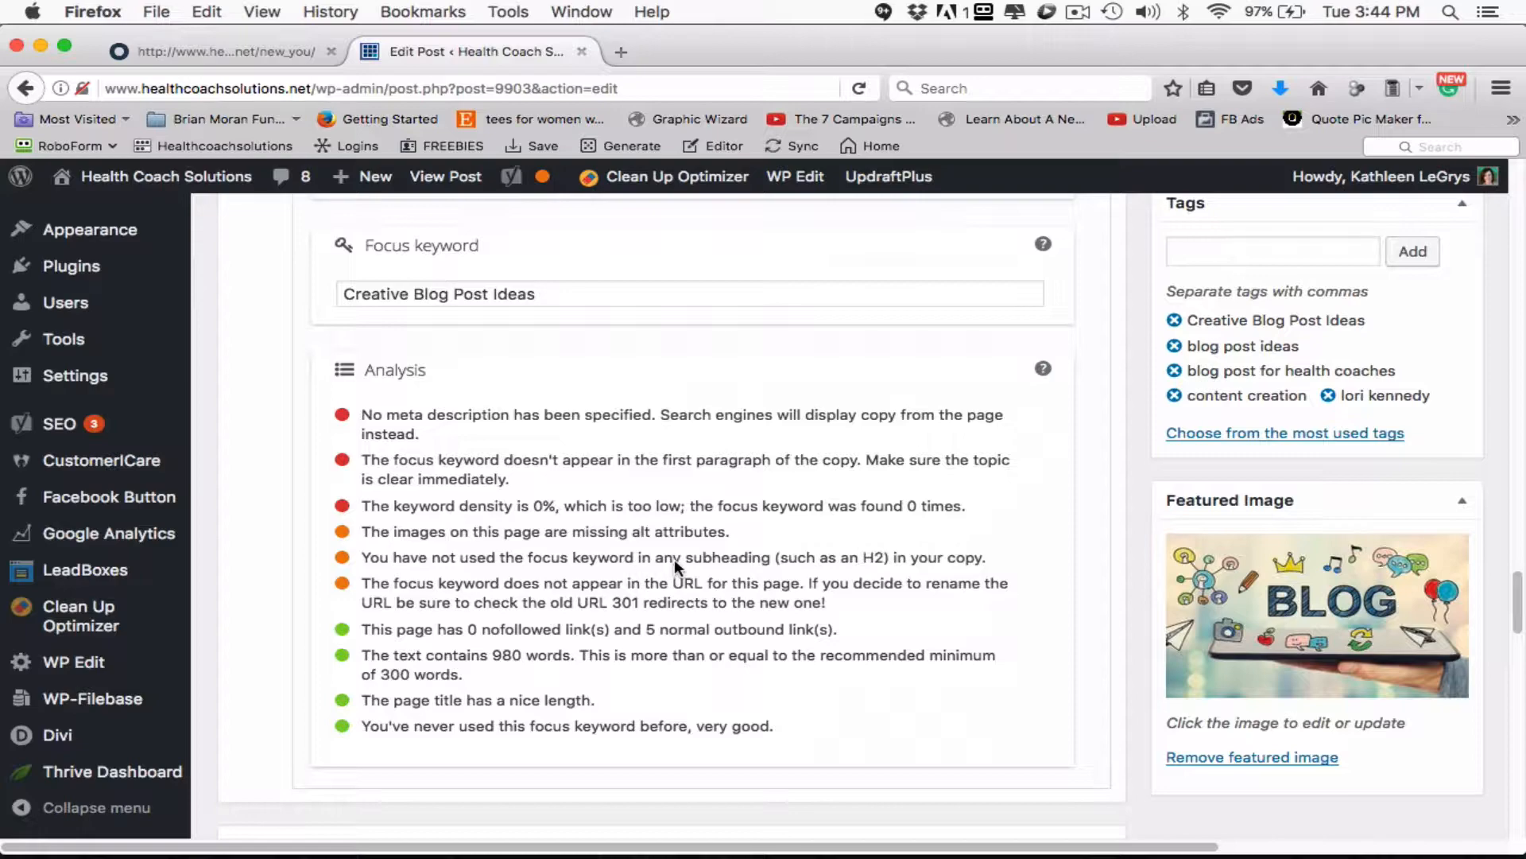
- Go back to the Way # 3 heading in the post body and check its heading format
scroll(1134, 415, up, 20)
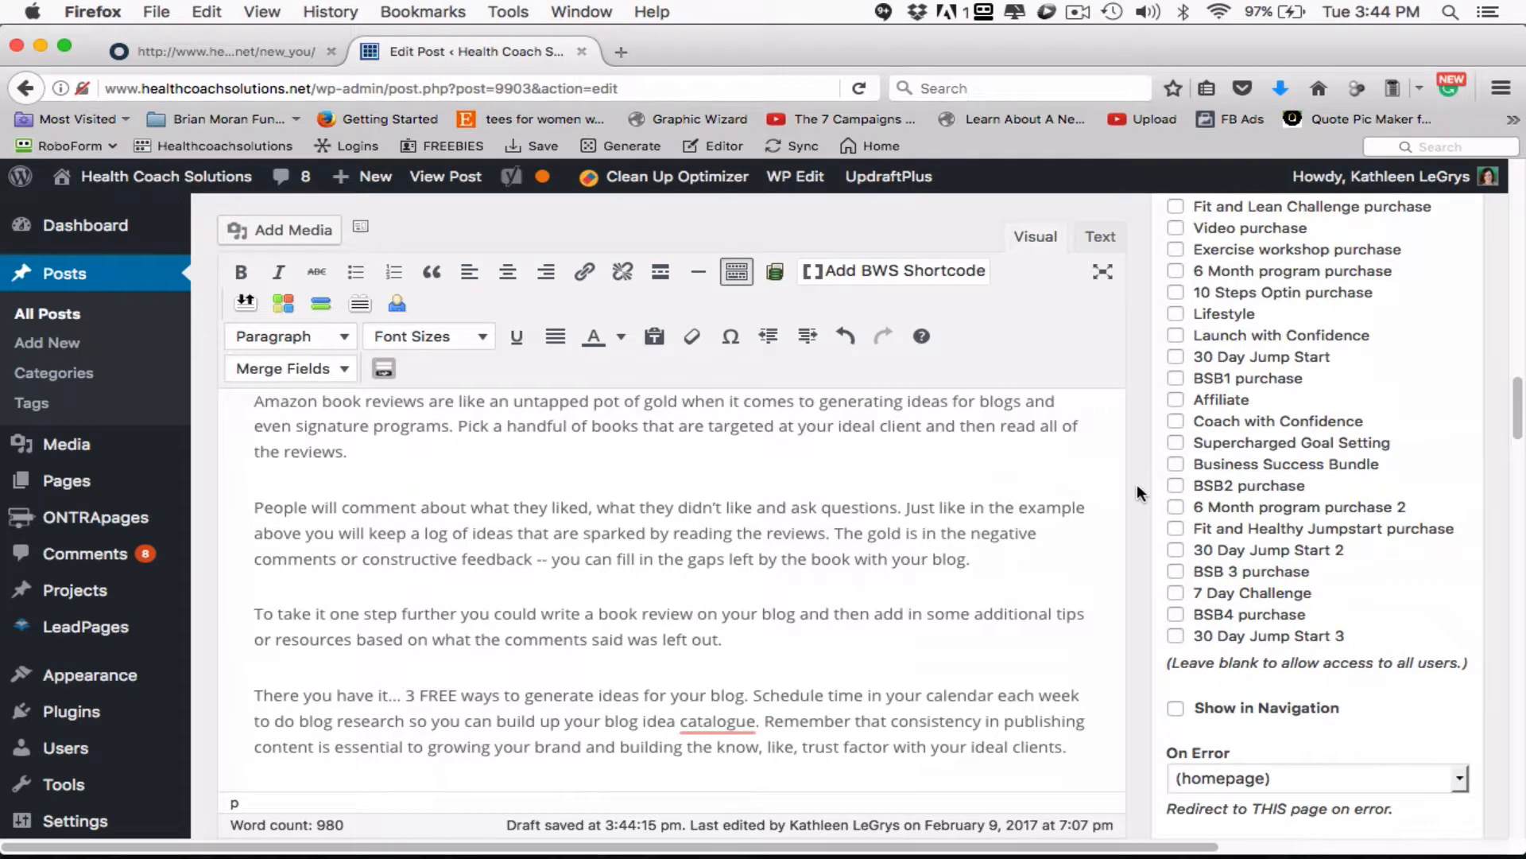
scroll(1137, 484, down, 2)
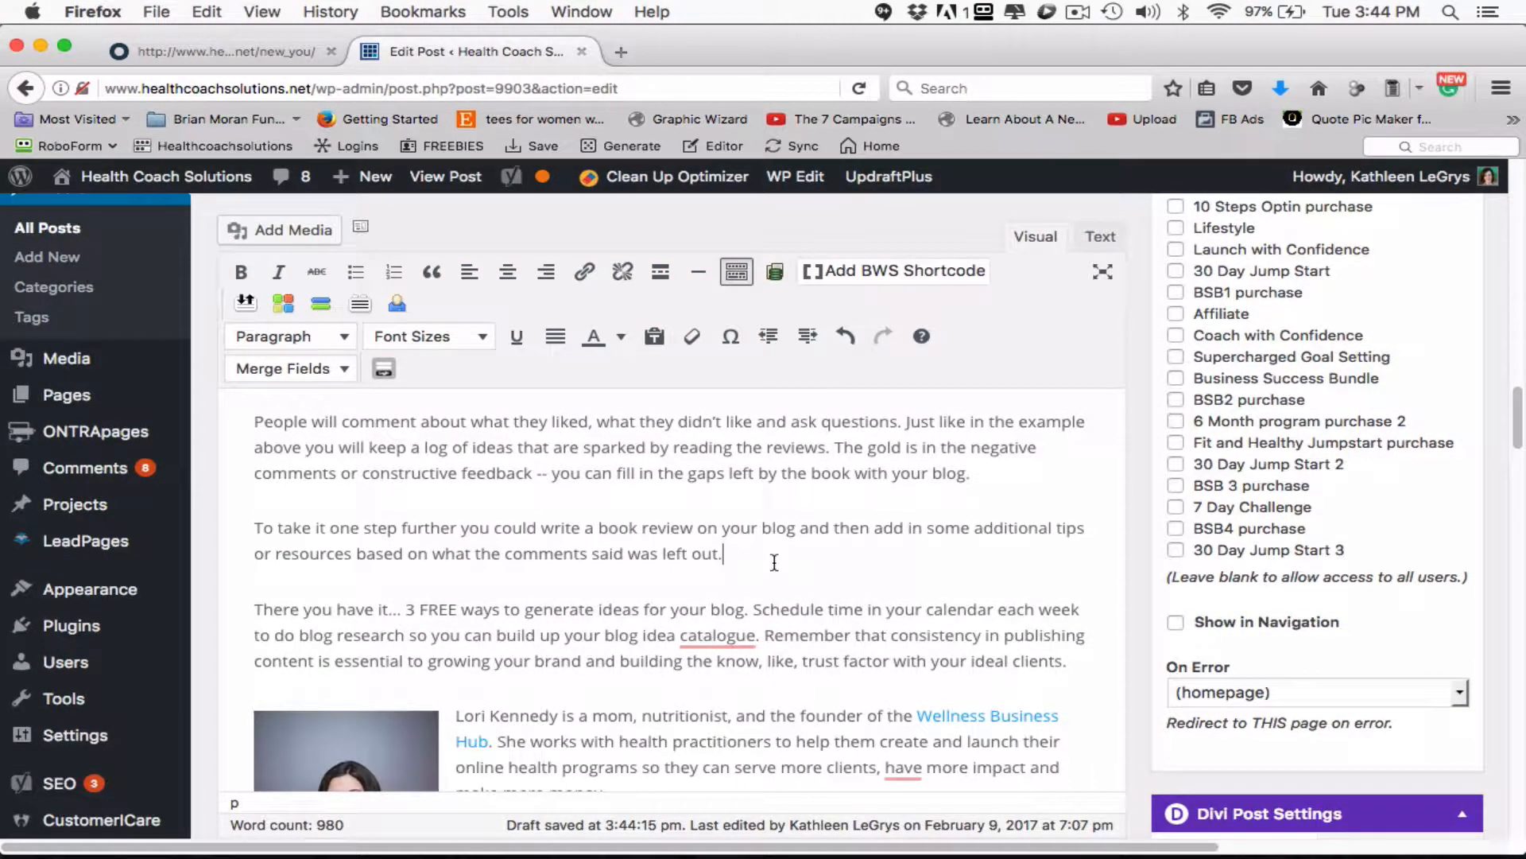
click(774, 561)
scroll(774, 562, up, 5)
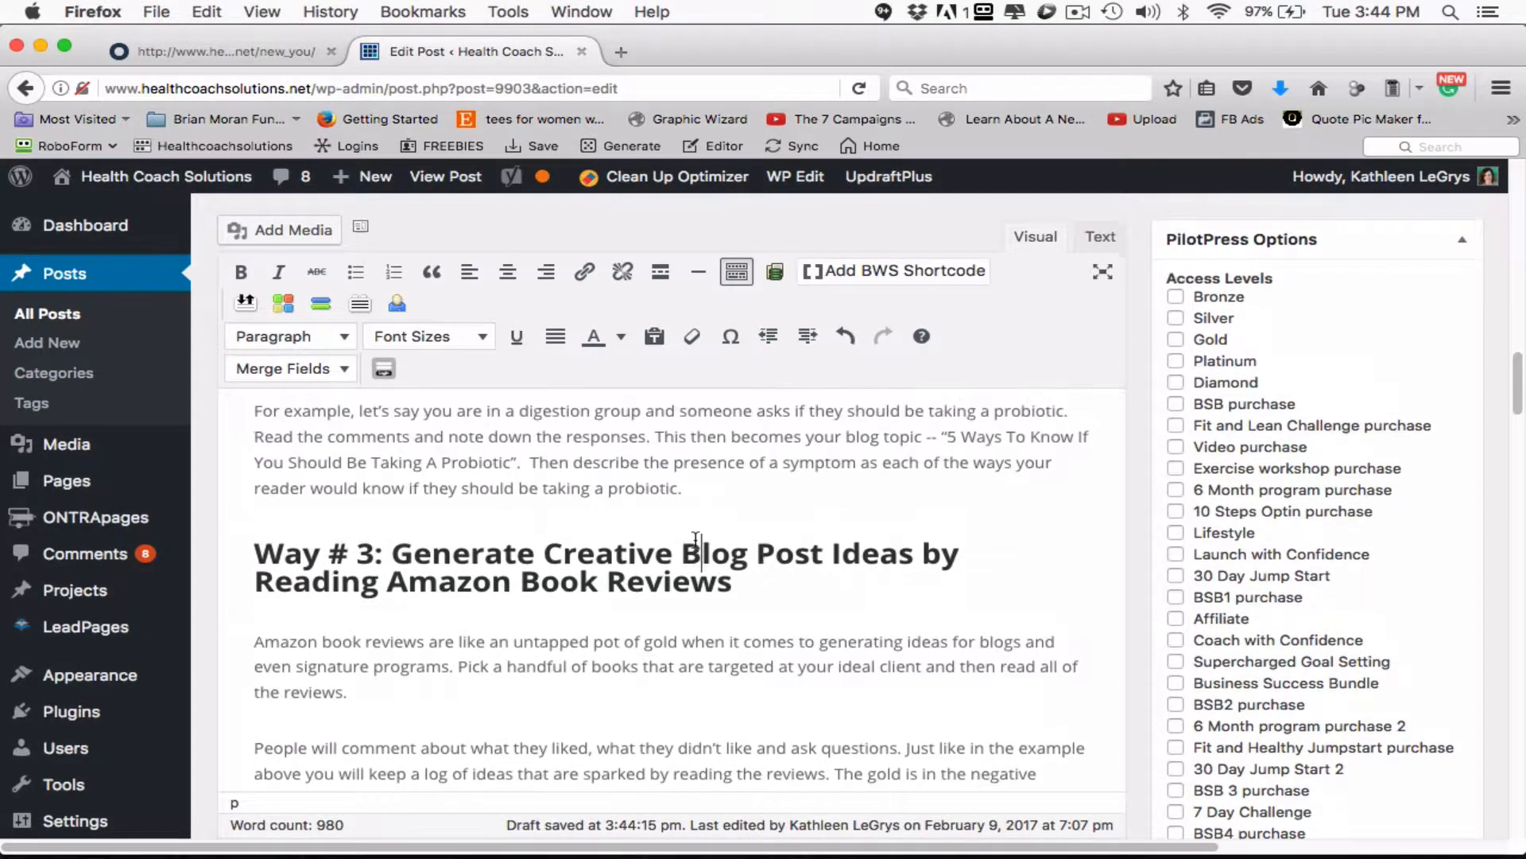
click(696, 540)
click(731, 579)
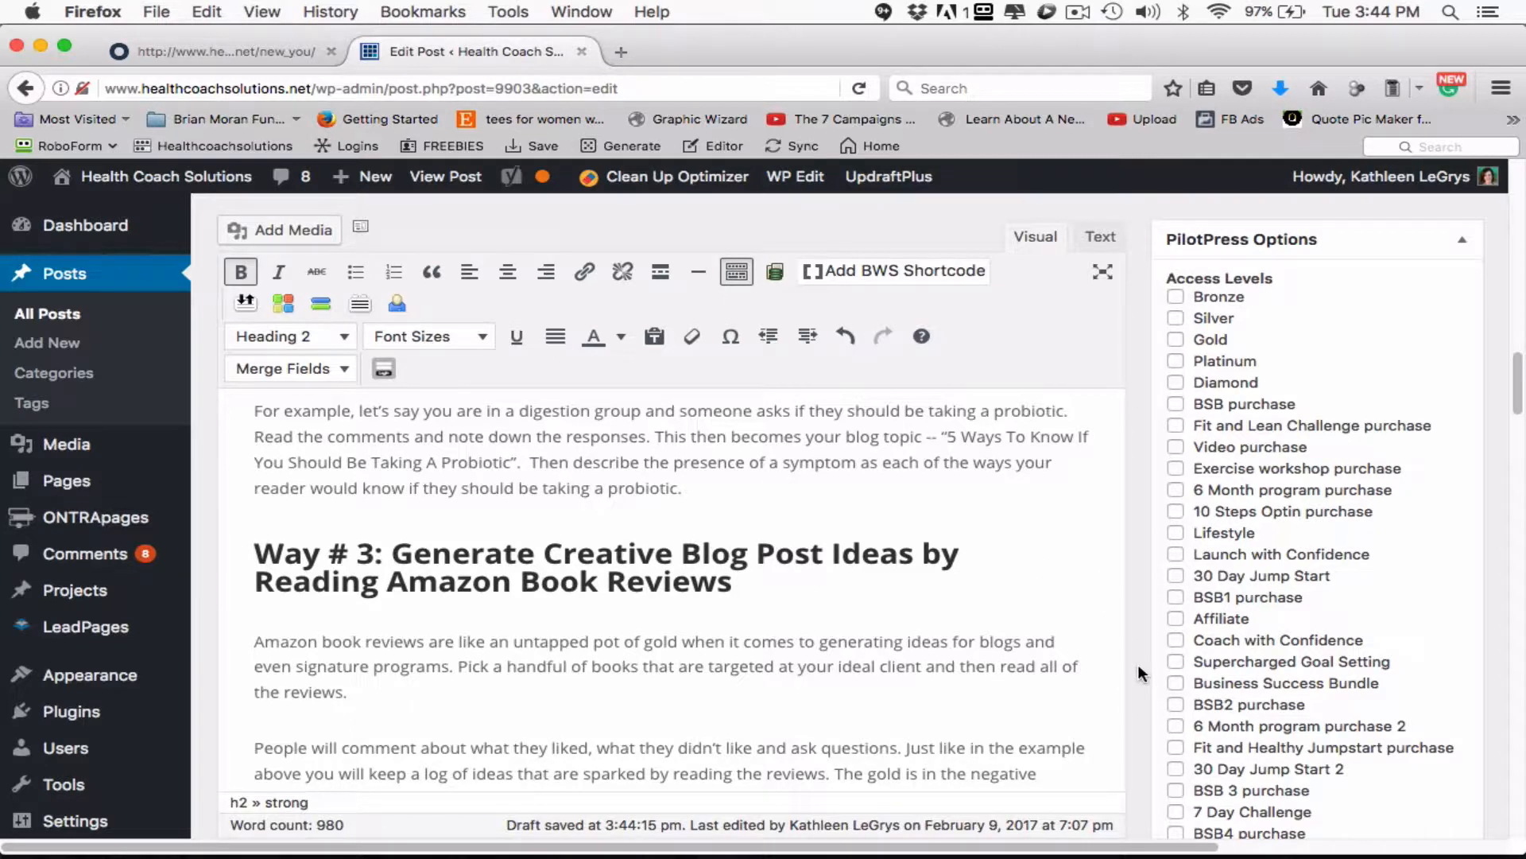
- Recheck the Yoast analysis of the focus keyword and update the published post with the edited text
scroll(1137, 668, down, 5)
scroll(1138, 665, down, 6)
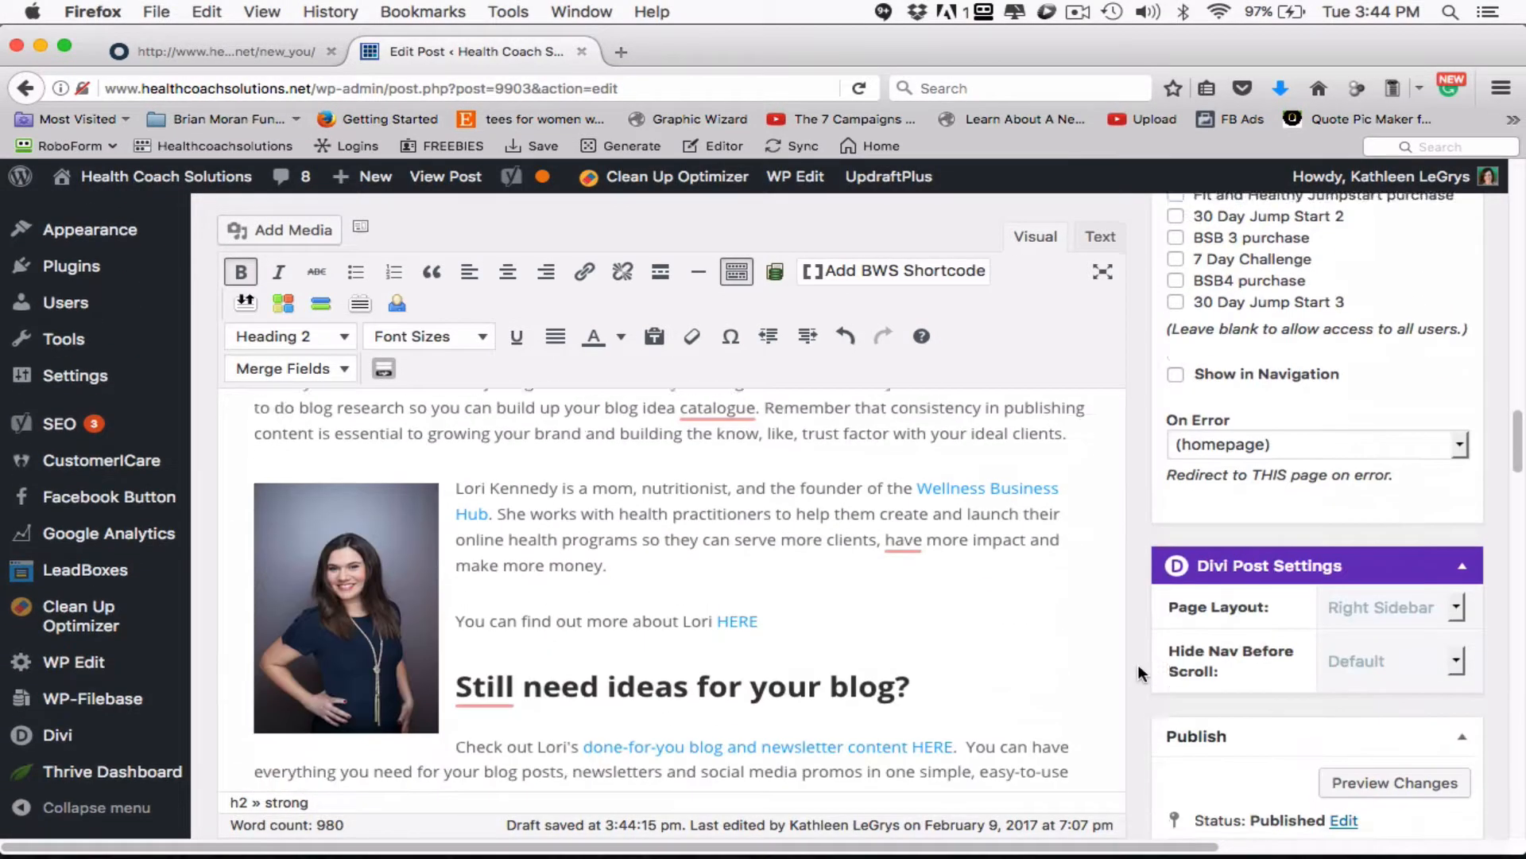
scroll(1137, 664, down, 10)
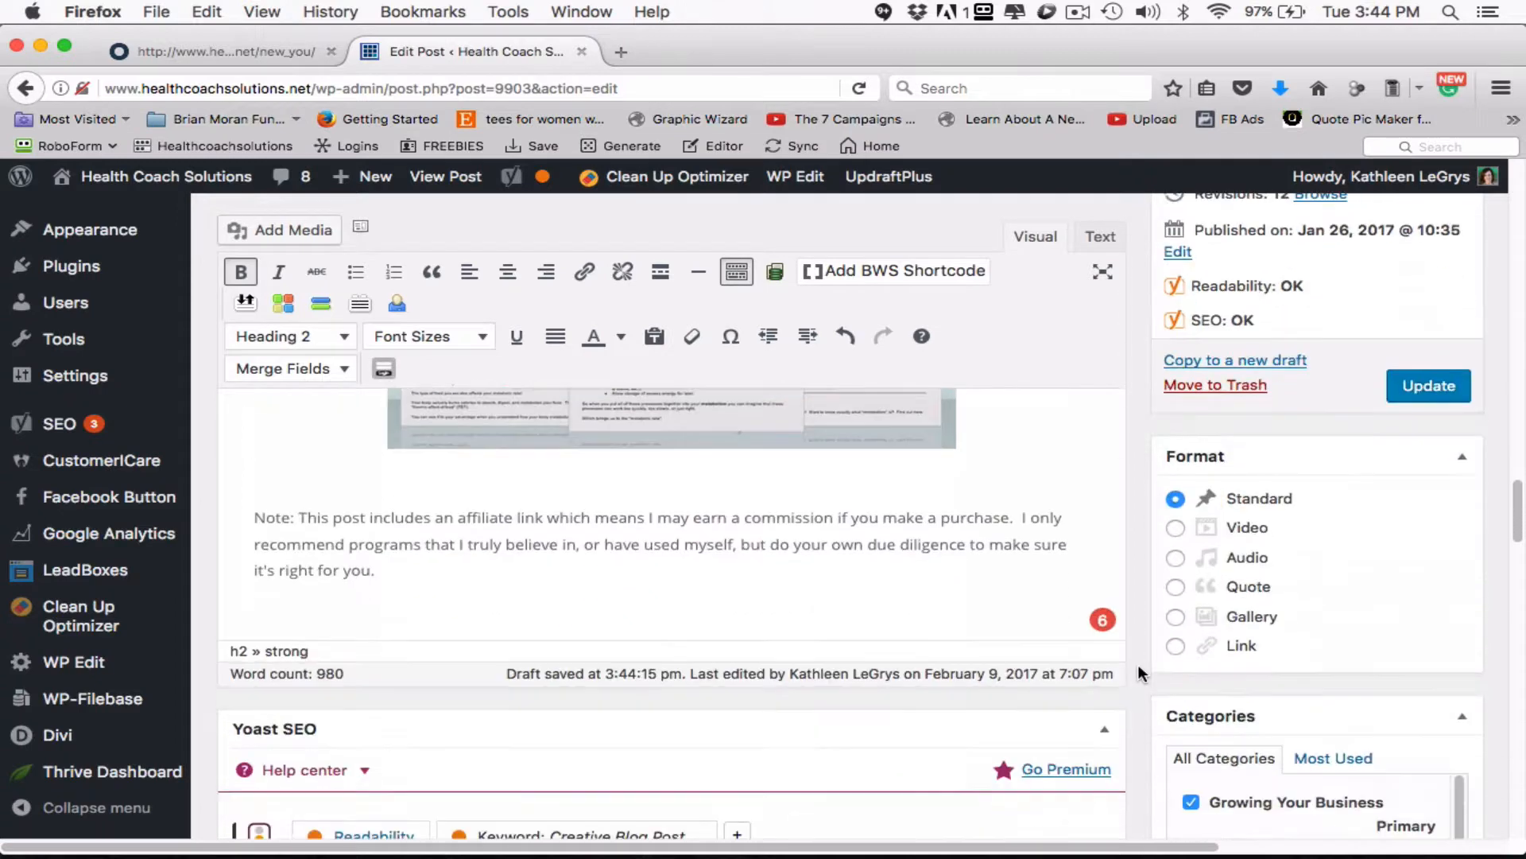
scroll(1142, 642, down, 4)
scroll(1142, 643, down, 10)
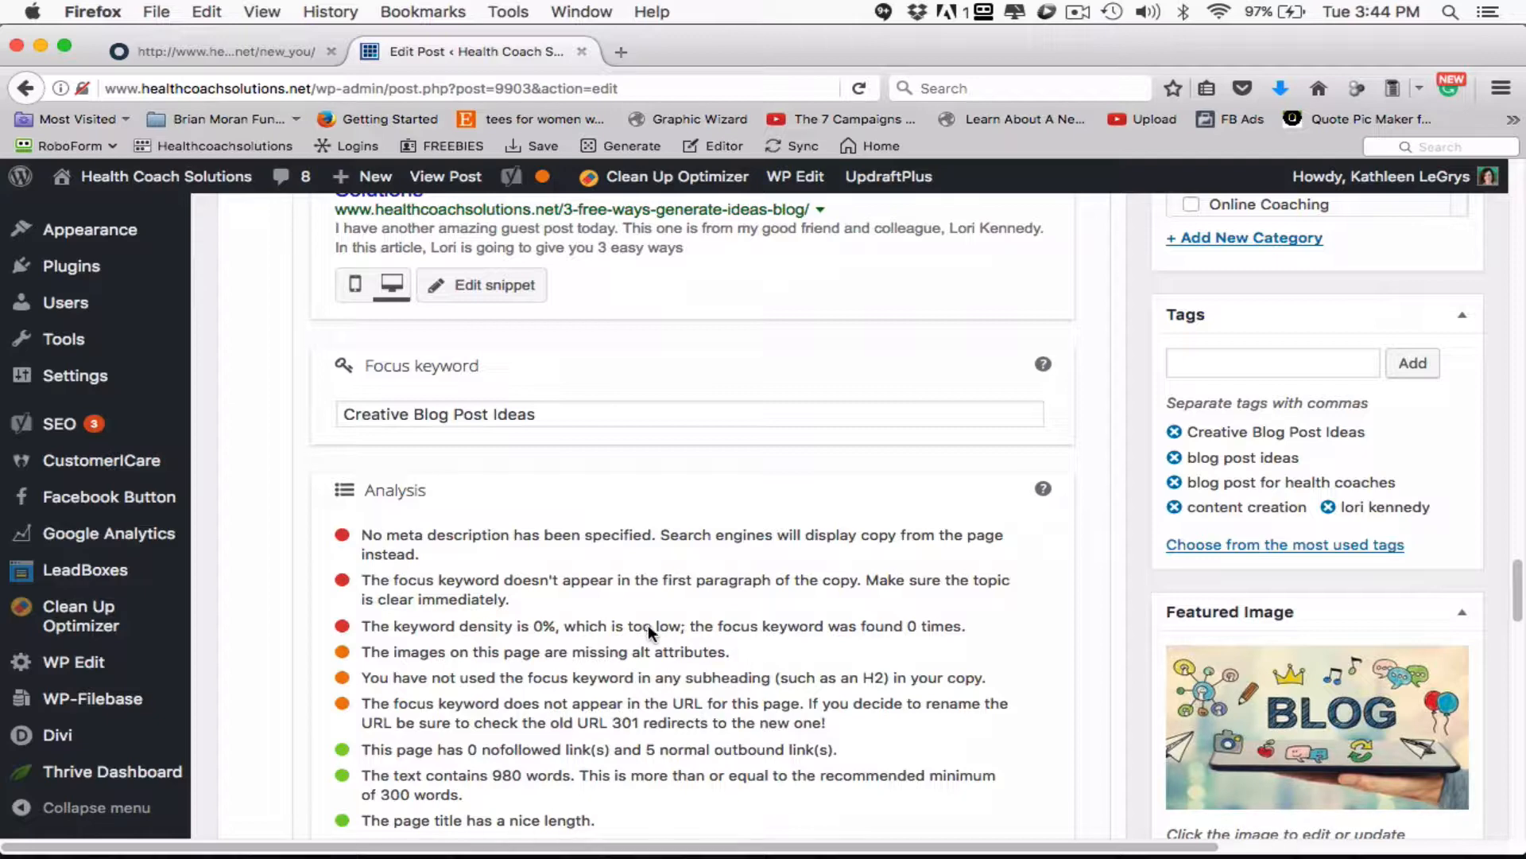
scroll(1129, 509, up, 10)
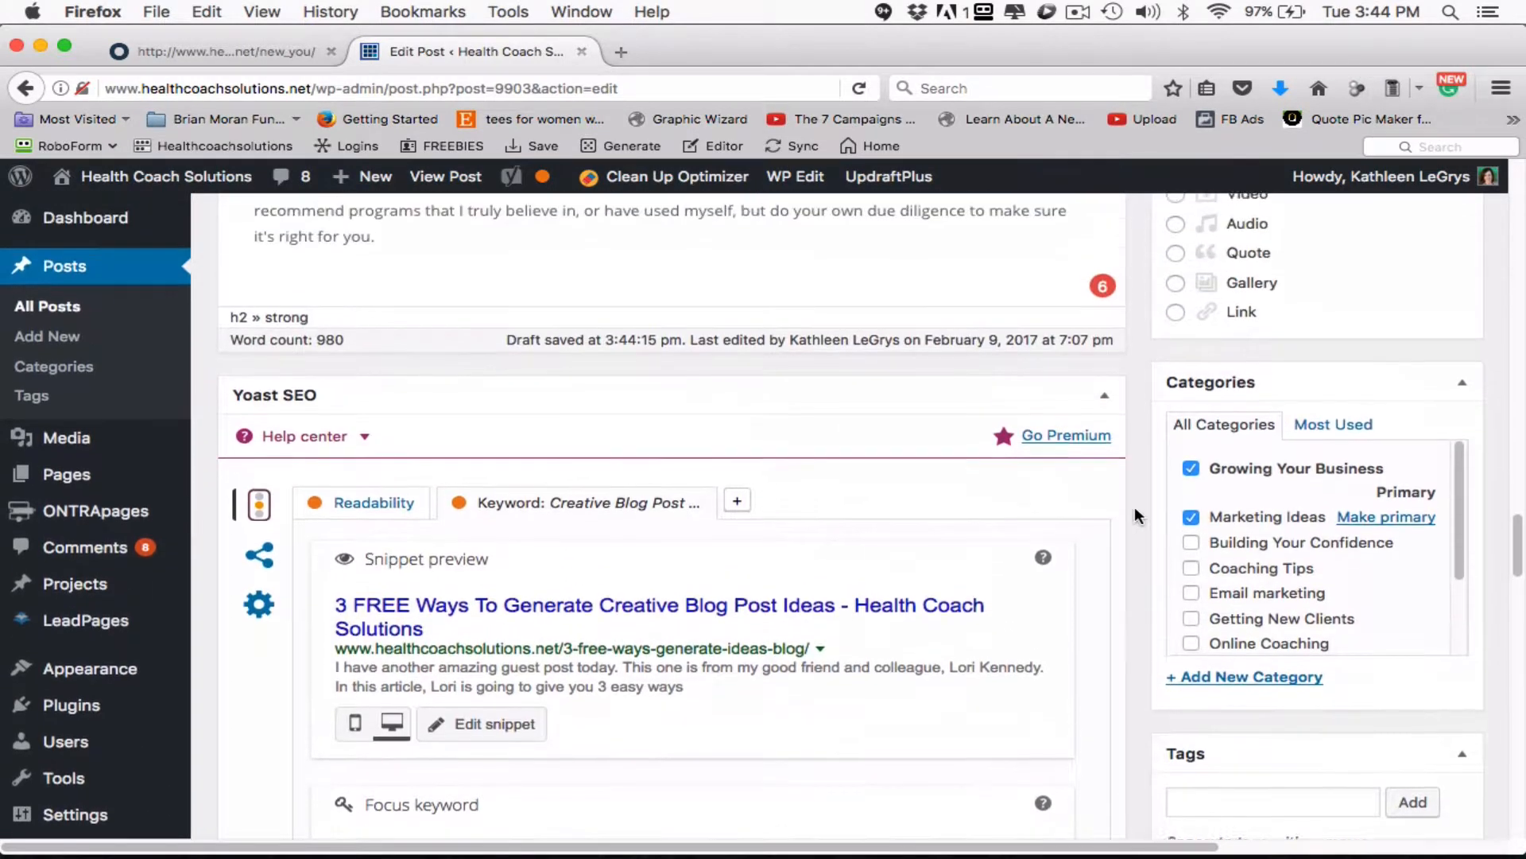
scroll(1137, 512, down, 1)
scroll(1138, 512, up, 4)
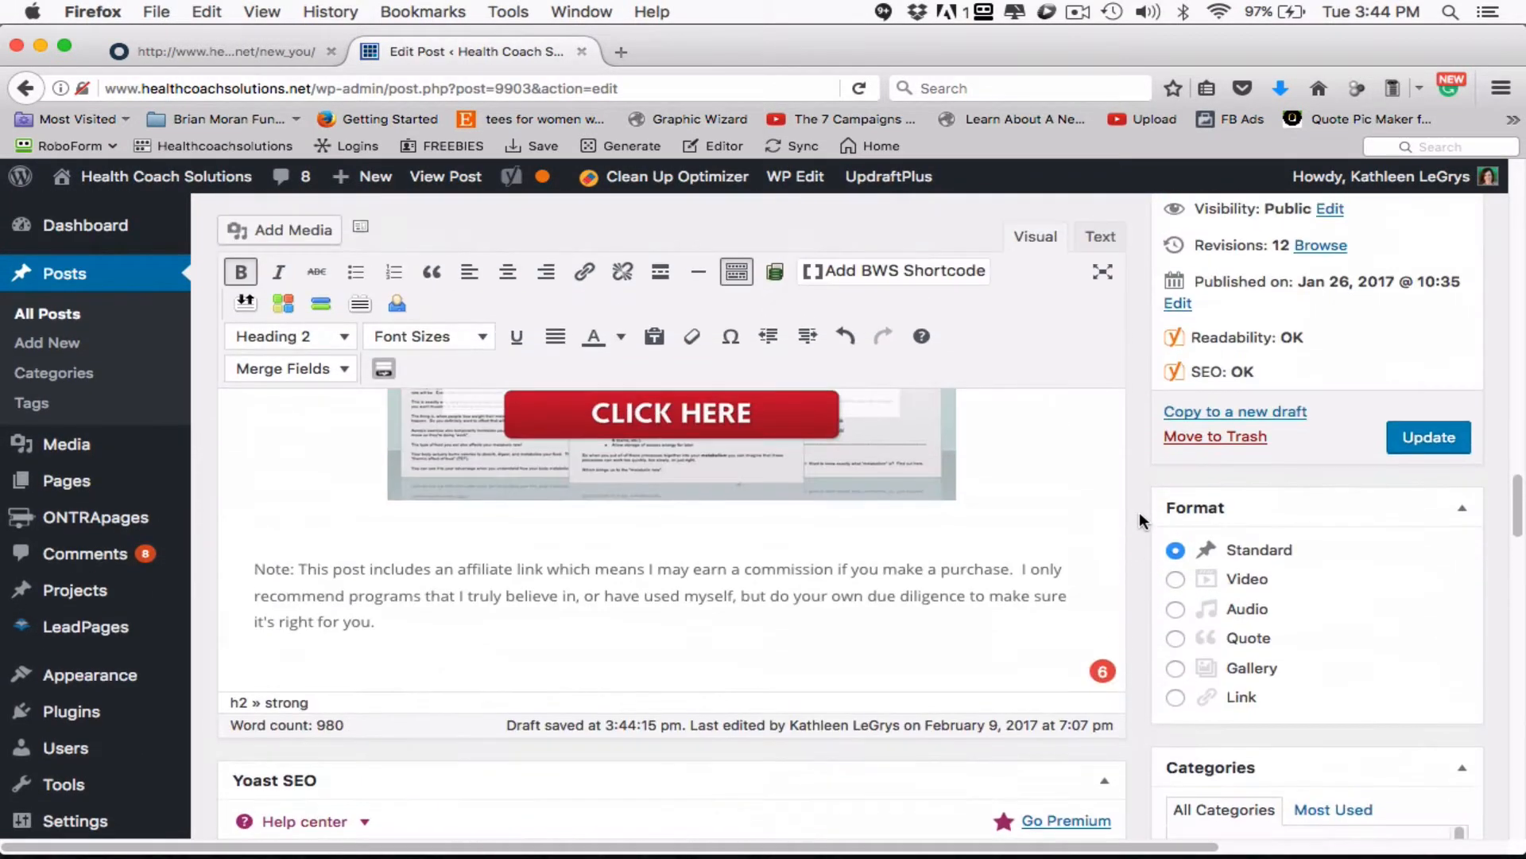
click(1431, 449)
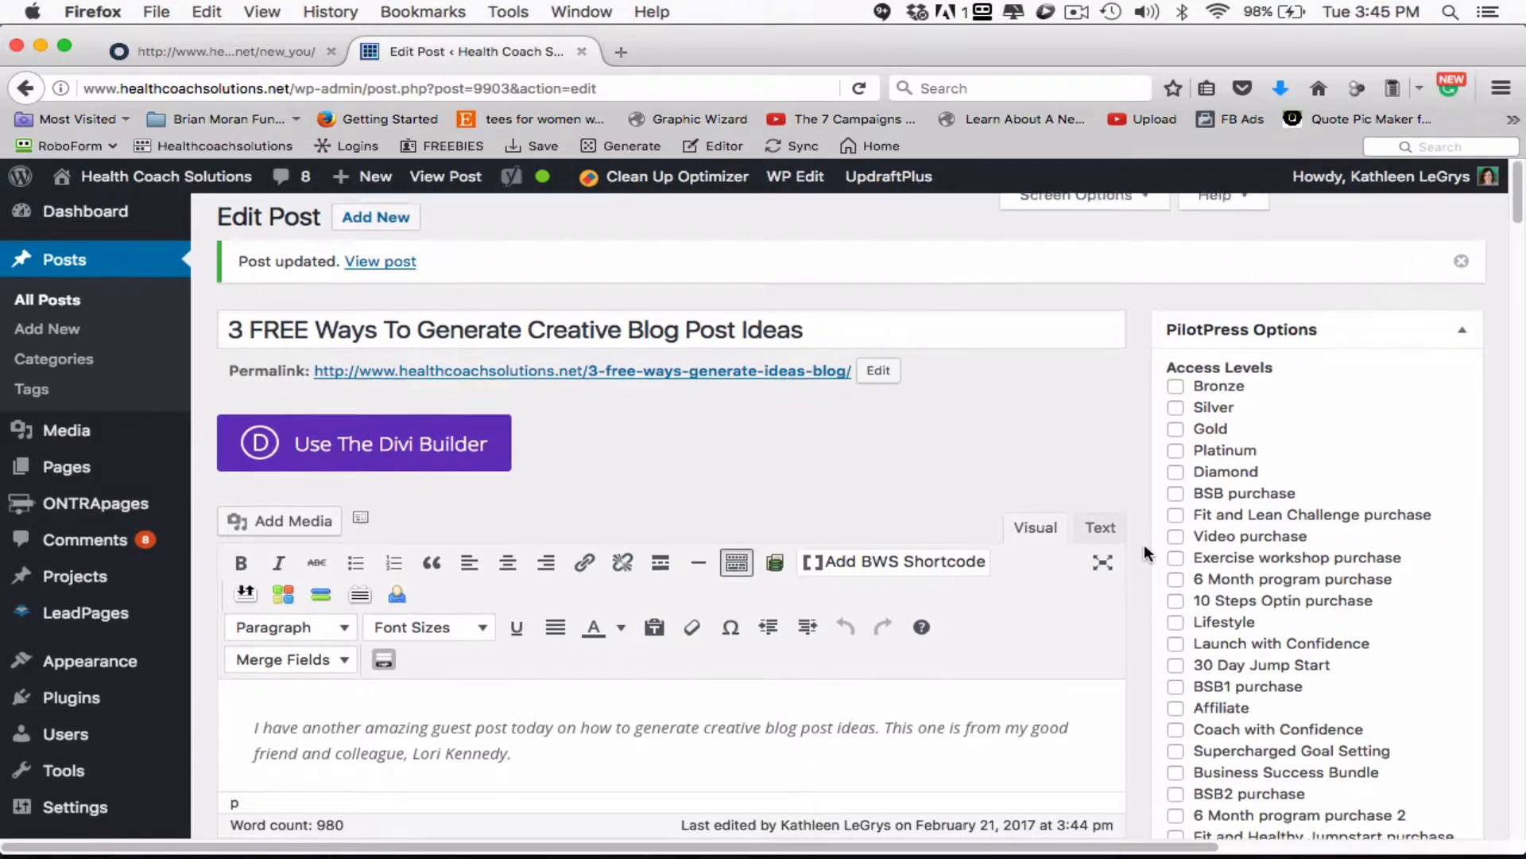
- Examine the updated post's introduction, SEO rating and Yoast analysis, including meta description, keyword density and subheading results
scroll(1145, 549, down, 1)
scroll(1143, 550, down, 2)
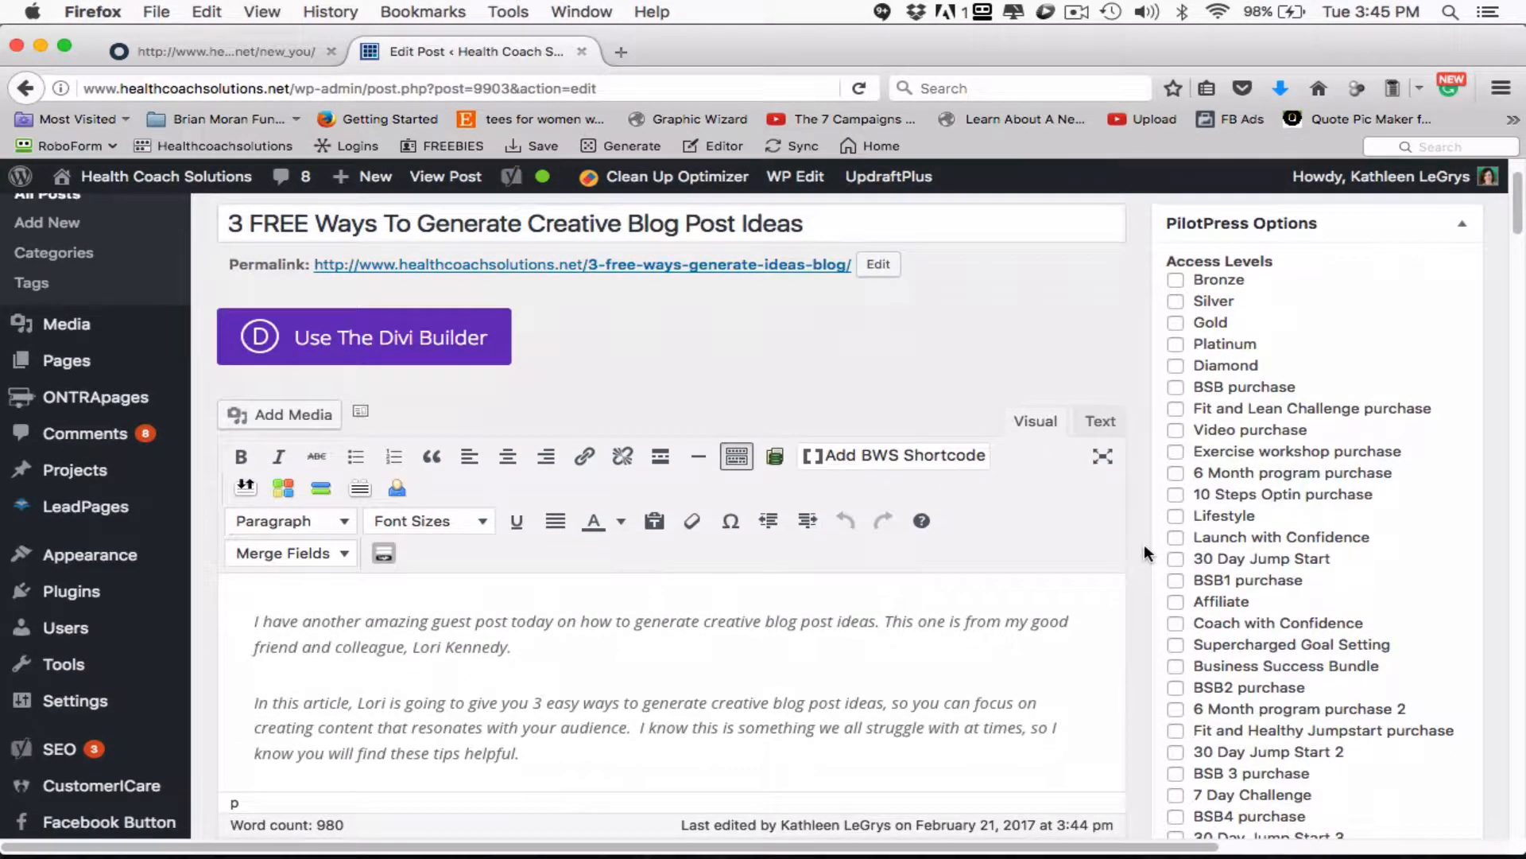
scroll(1145, 551, down, 1)
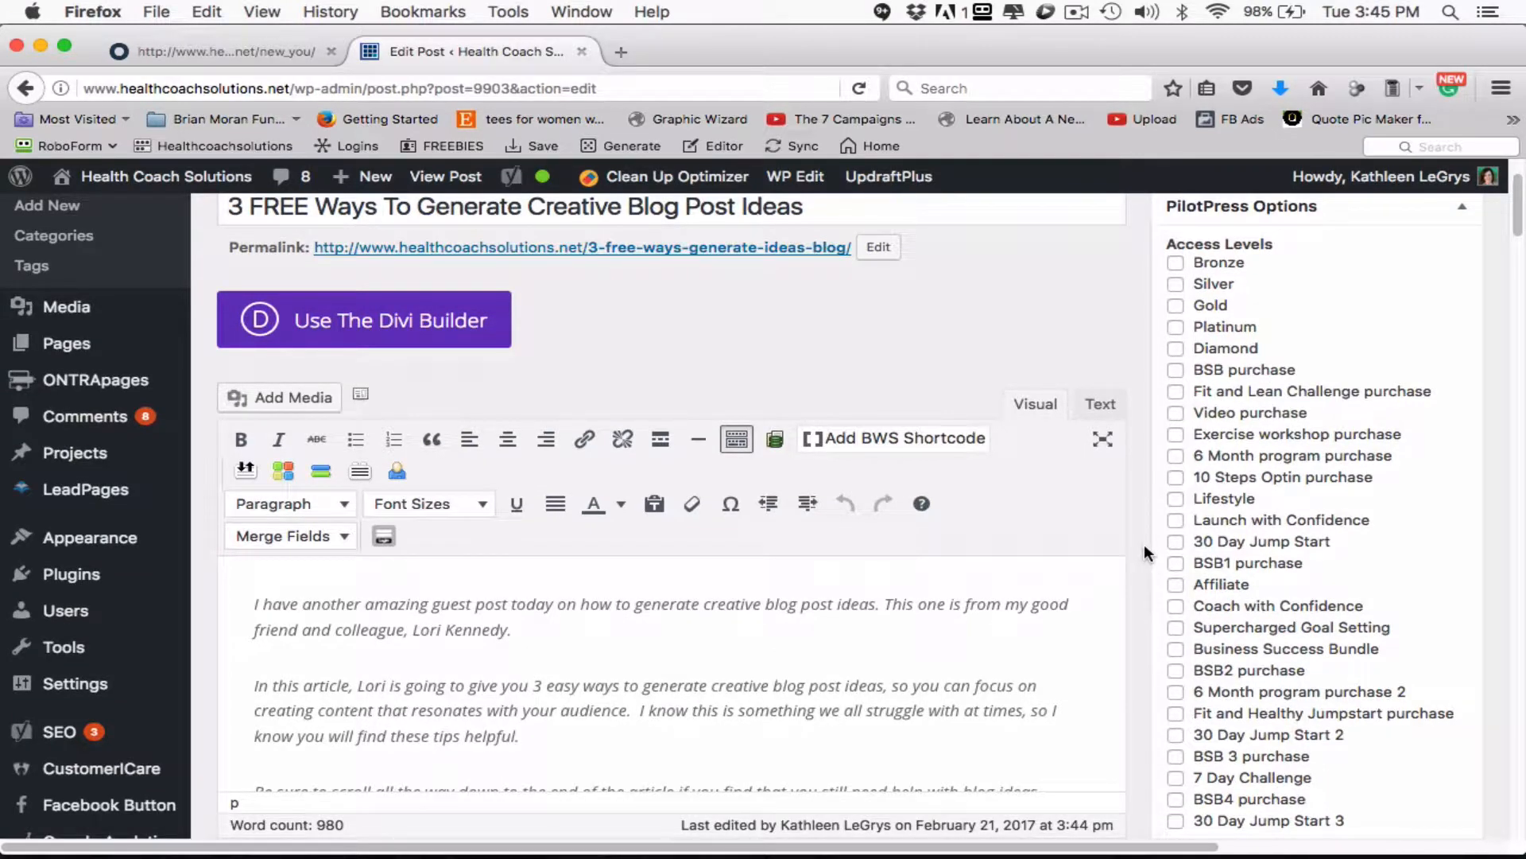
scroll(1143, 547, down, 1)
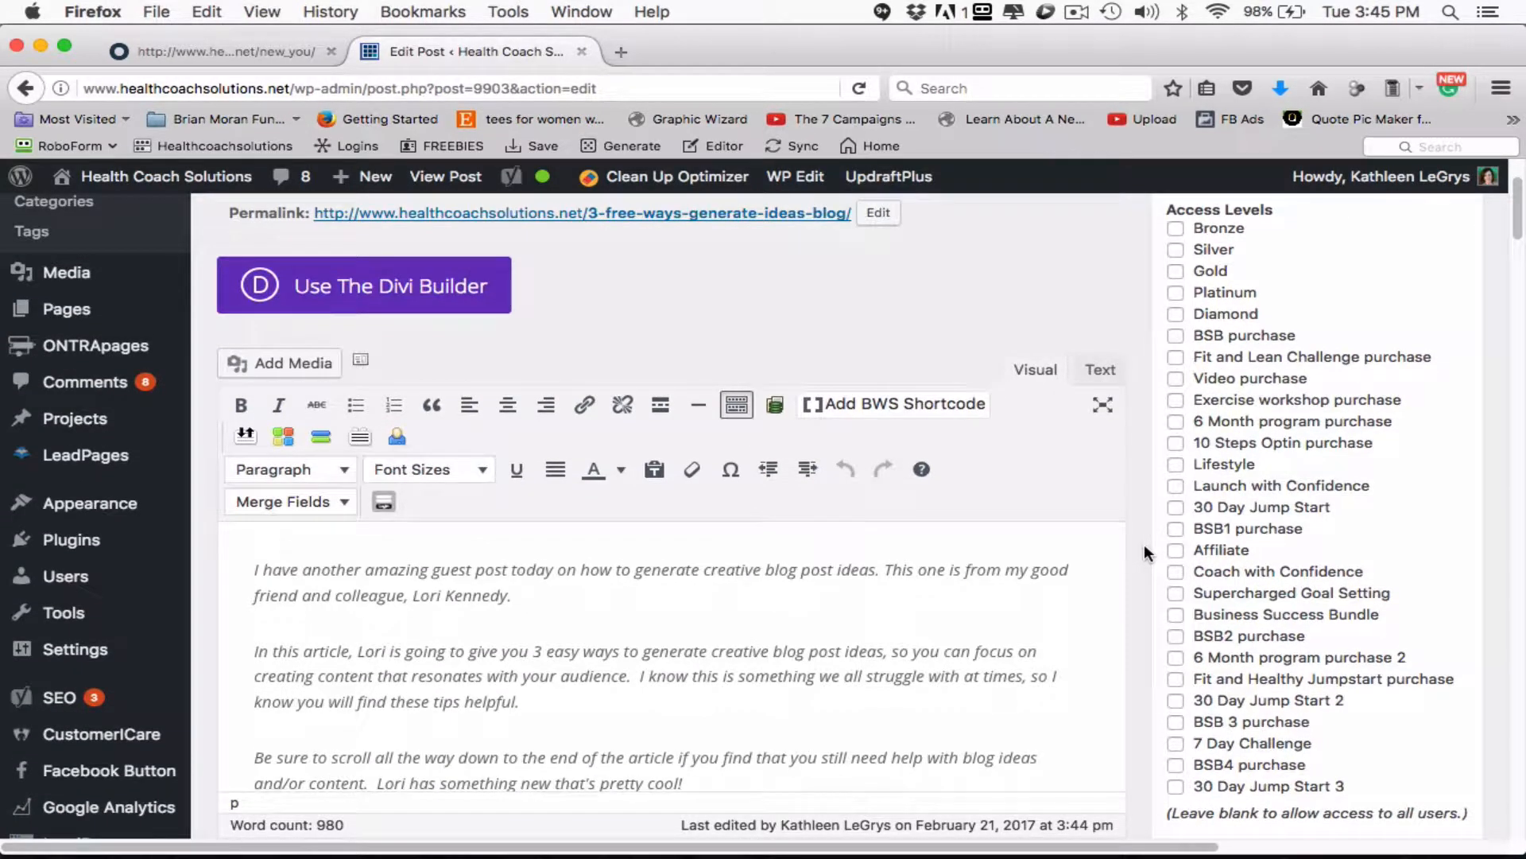
scroll(1145, 551, down, 6)
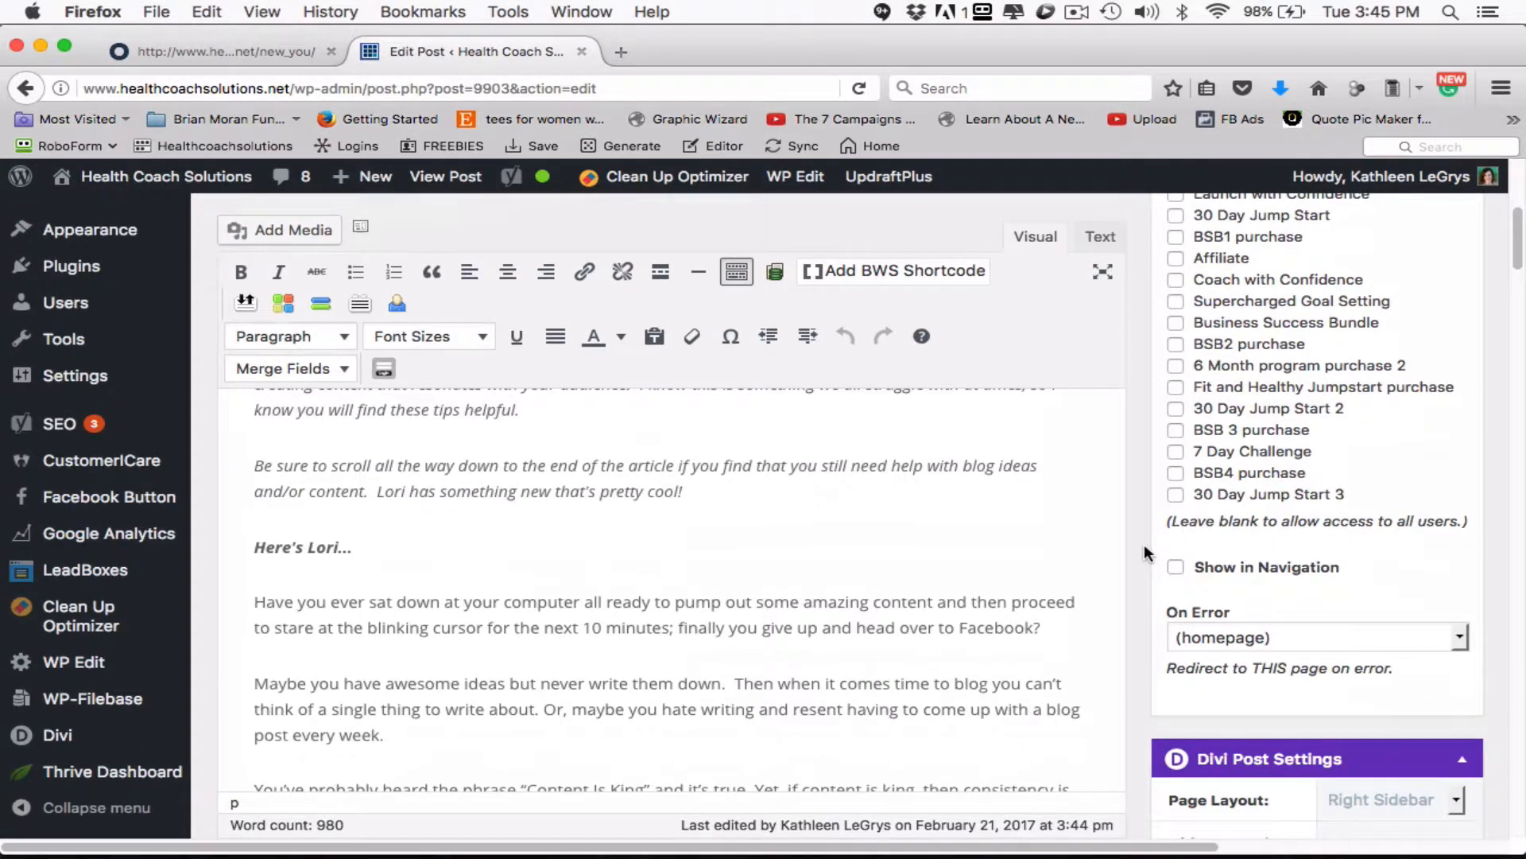
scroll(1146, 552, down, 12)
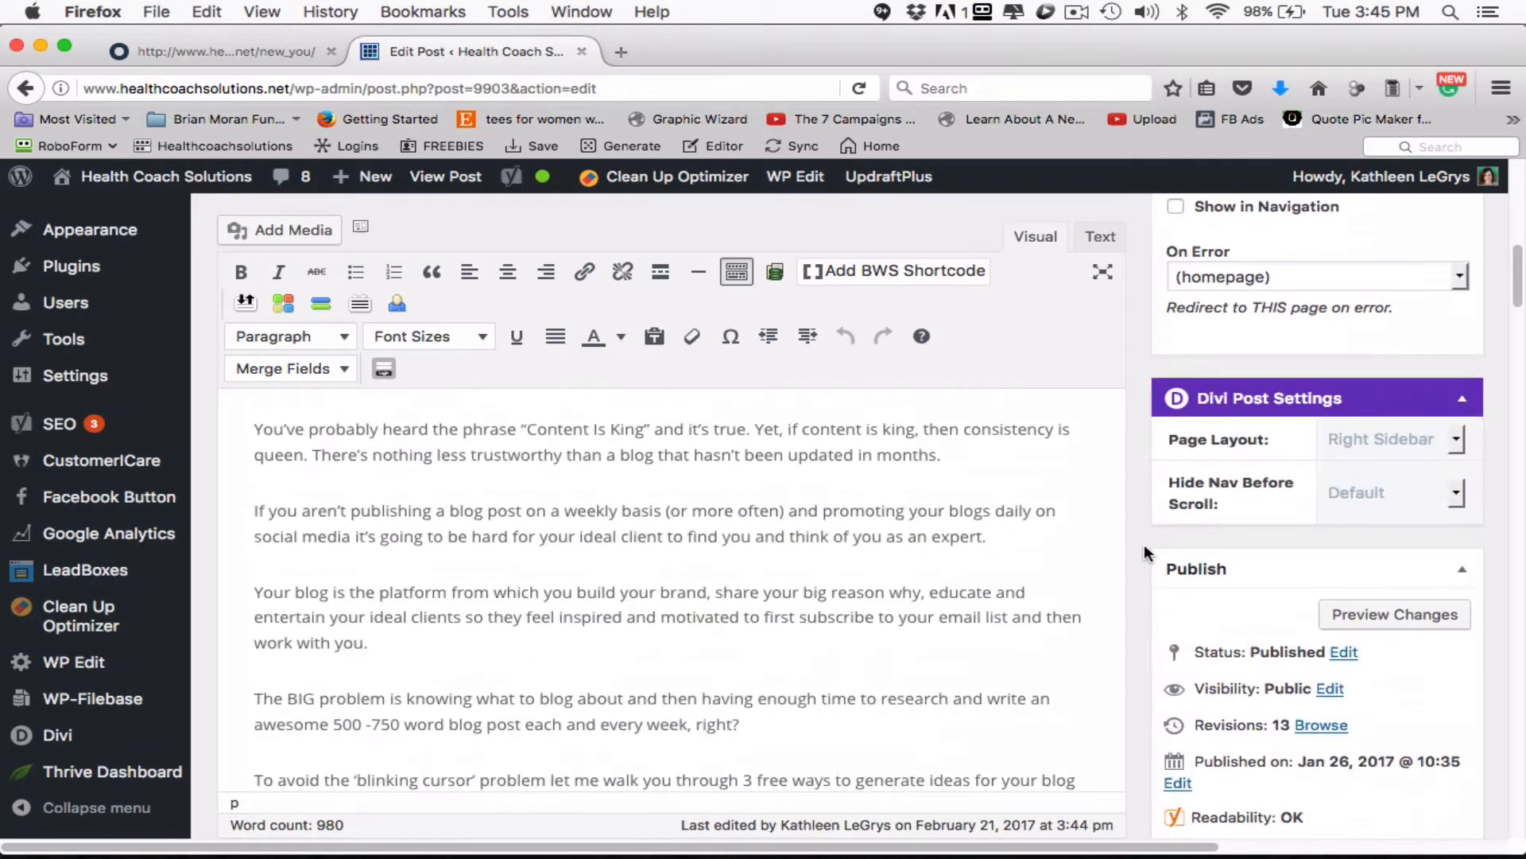
scroll(1143, 544, down, 8)
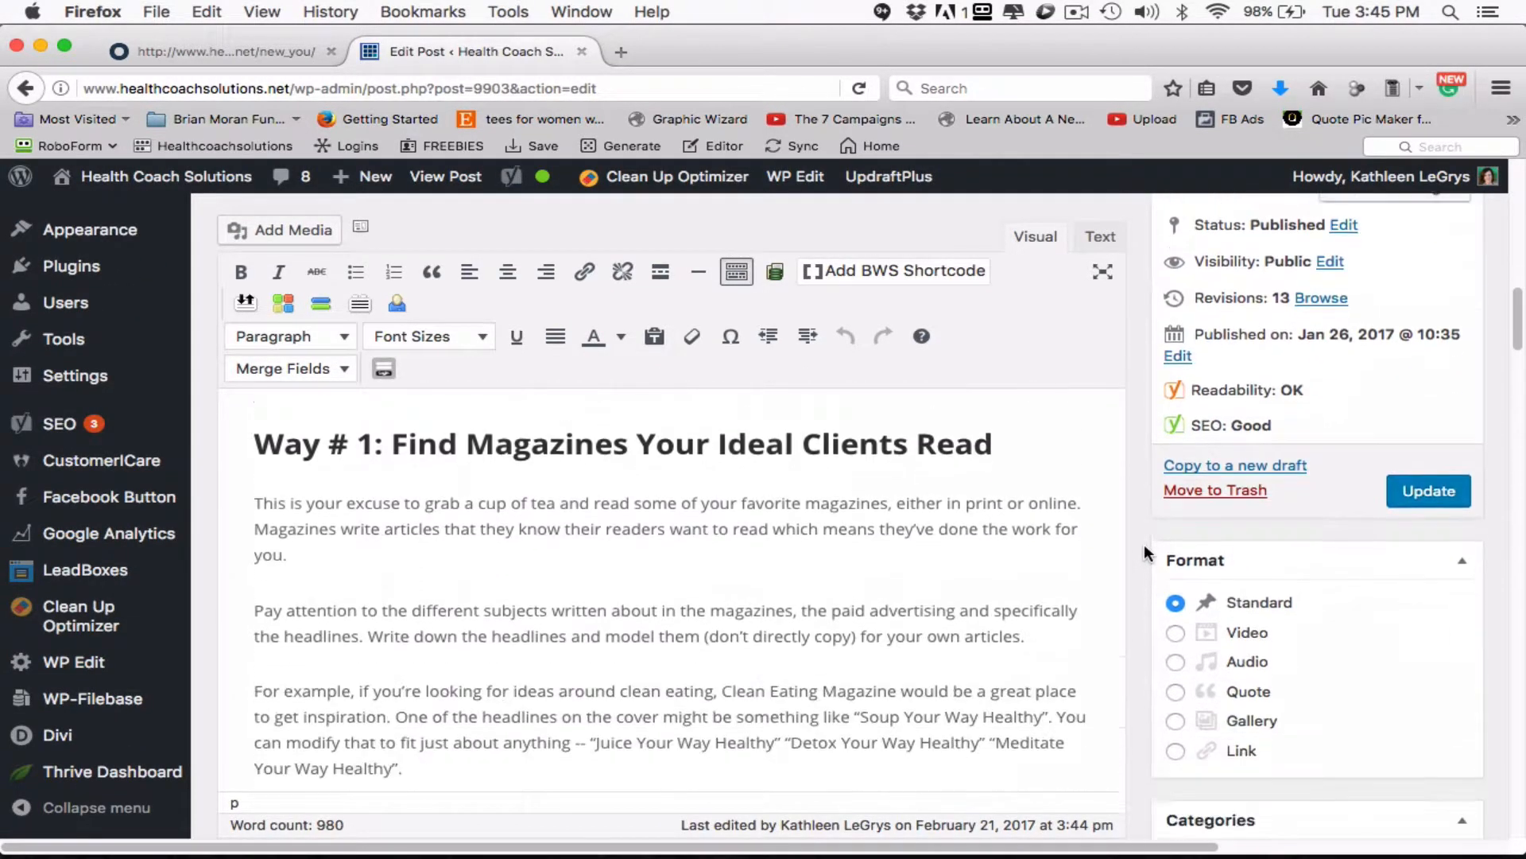
scroll(1143, 544, down, 20)
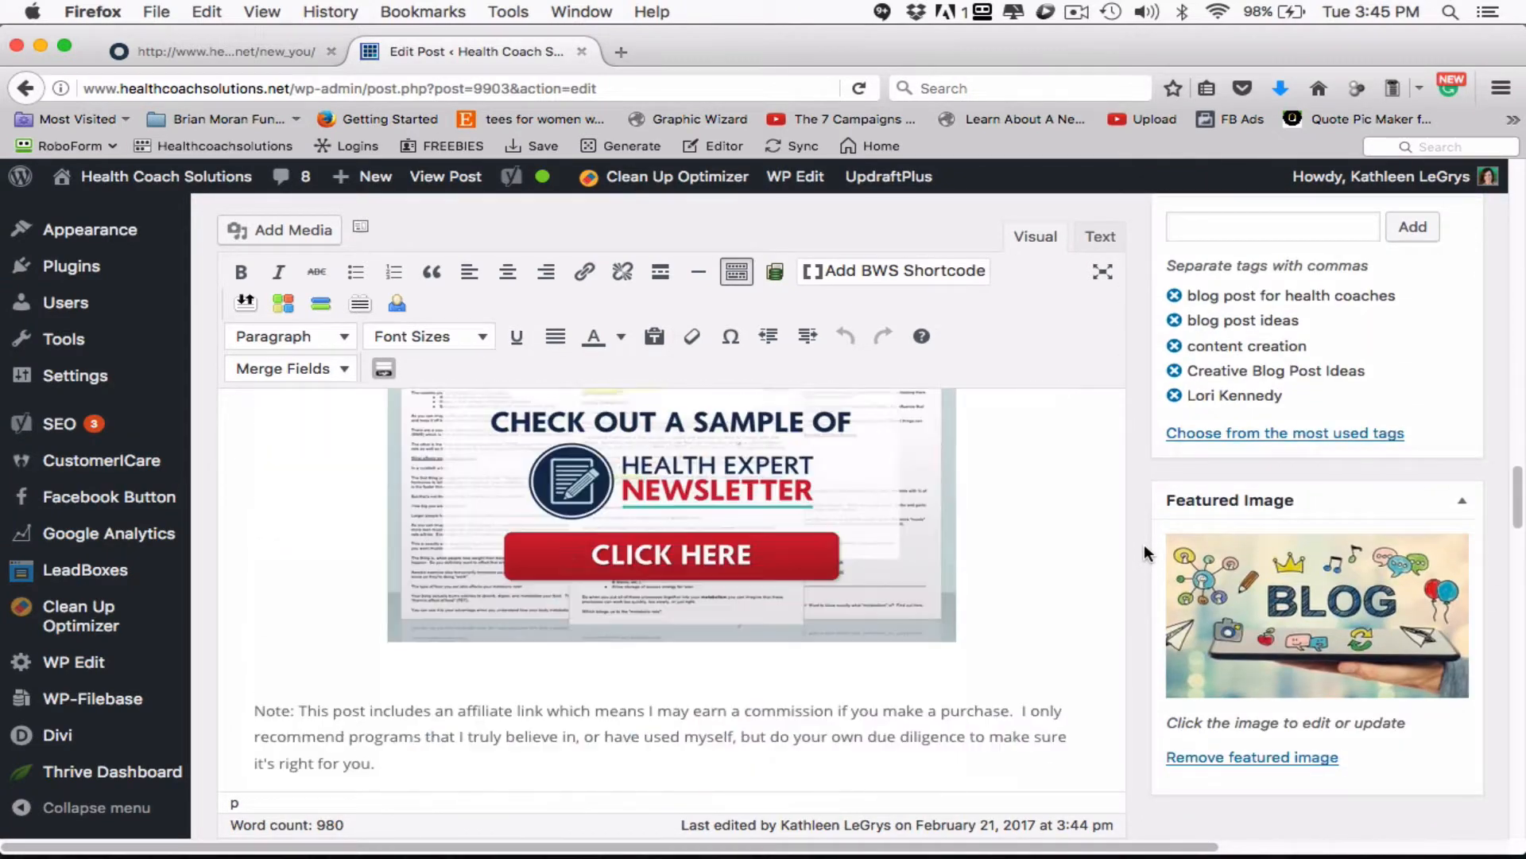
scroll(1143, 544, down, 9)
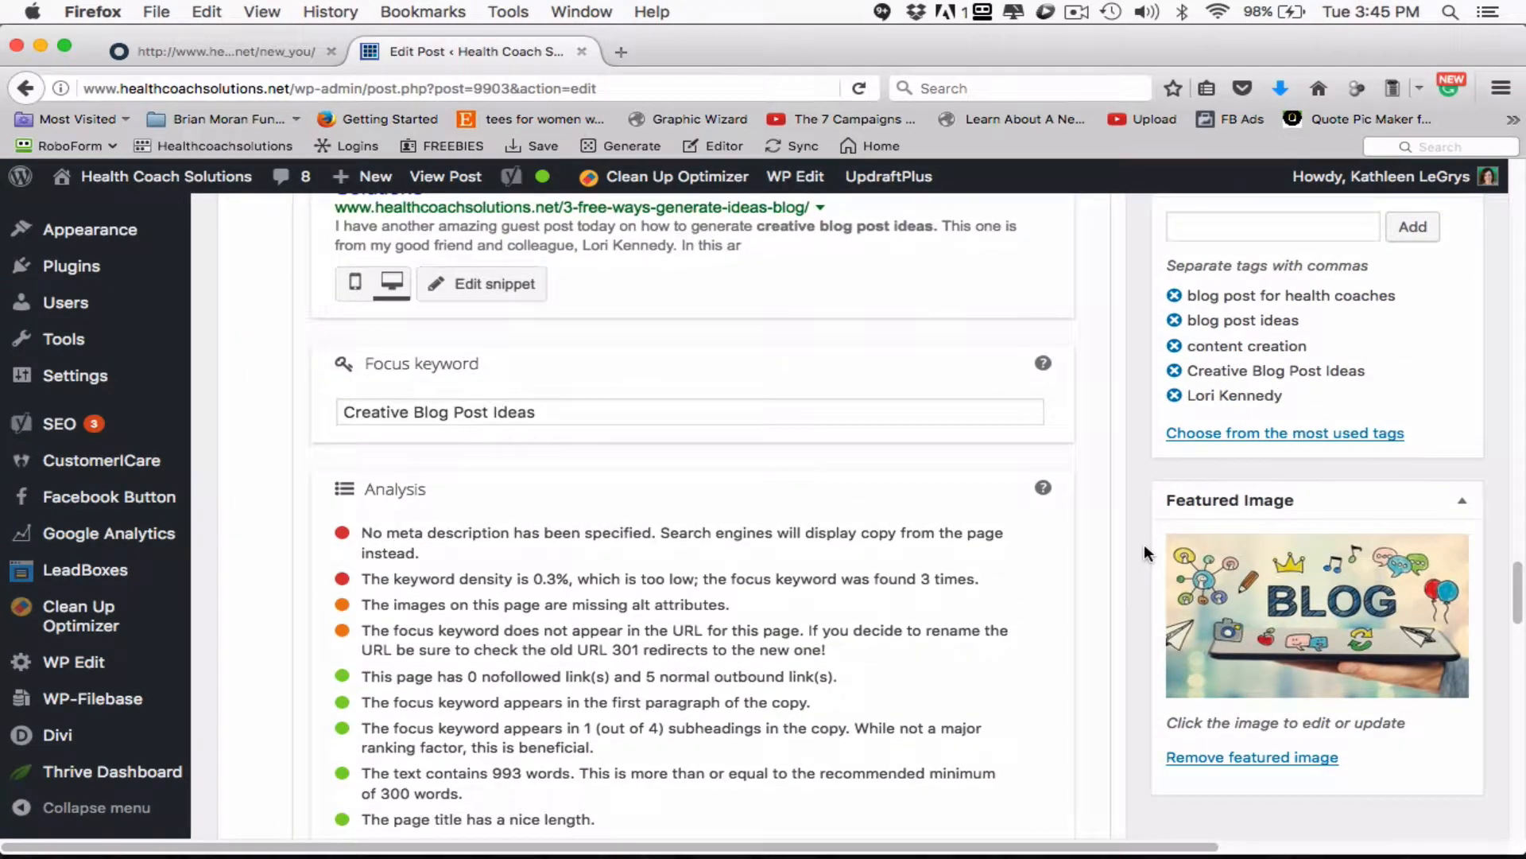
scroll(1143, 544, down, 1)
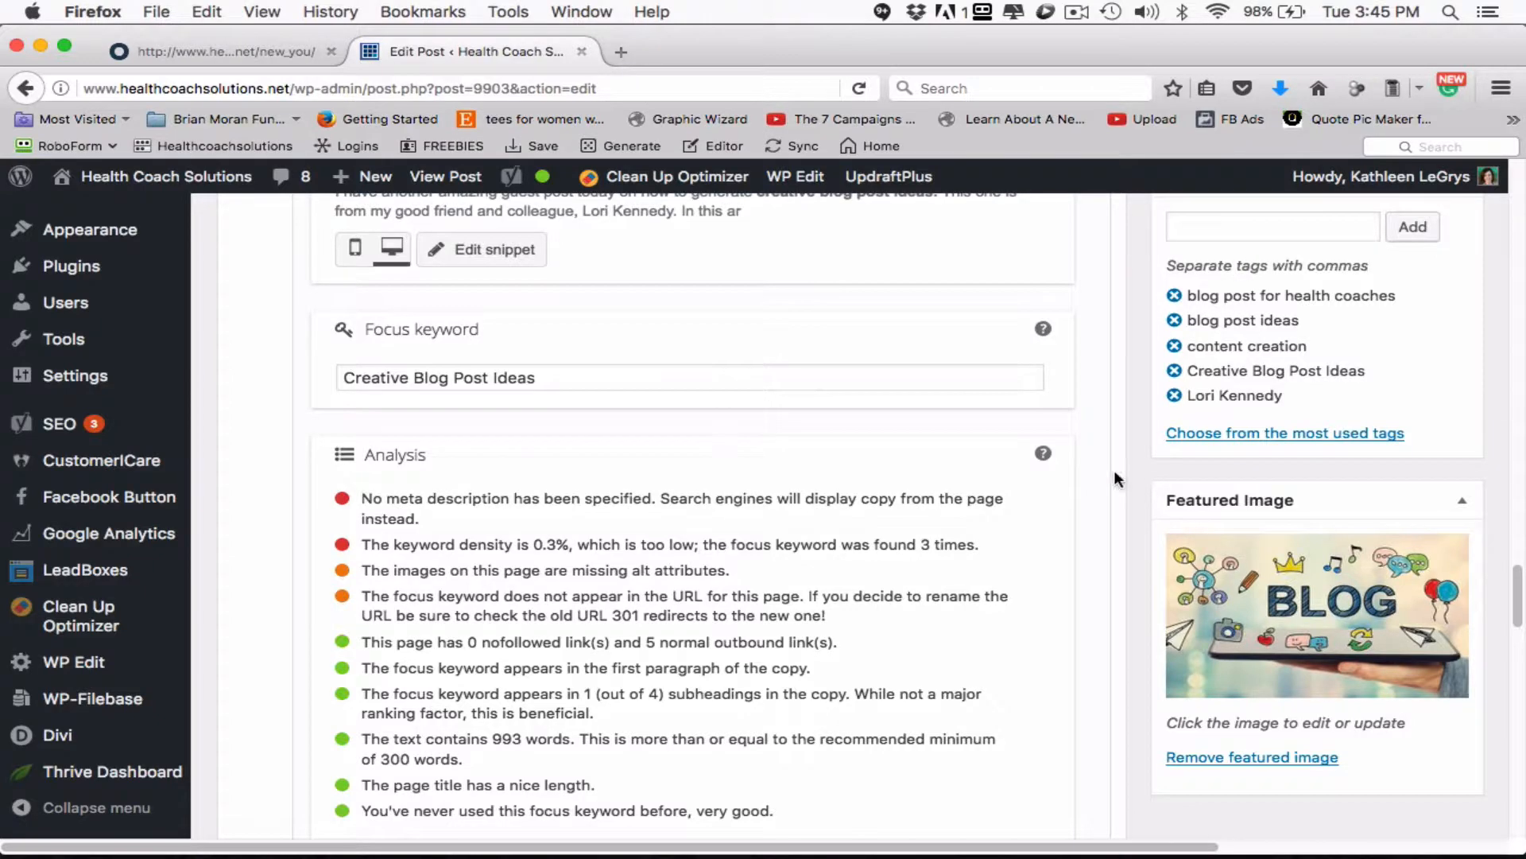
scroll(1086, 498, down, 3)
scroll(1086, 498, up, 10)
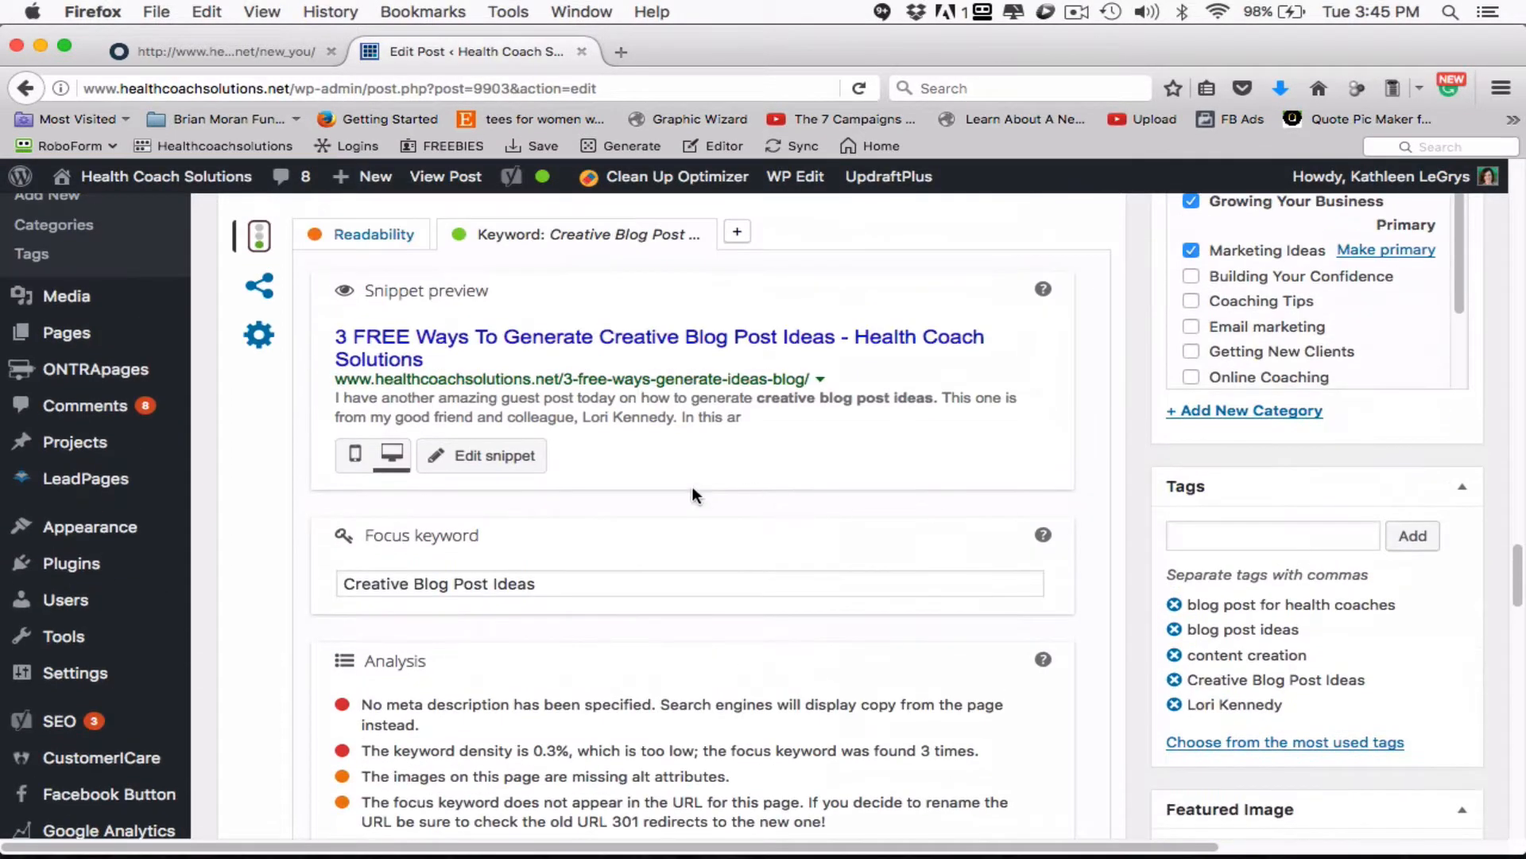
- Open the Yoast snippet for editing and enter "In today's blog post we Creative Blog Post Ideas" as the meta description
click(510, 460)
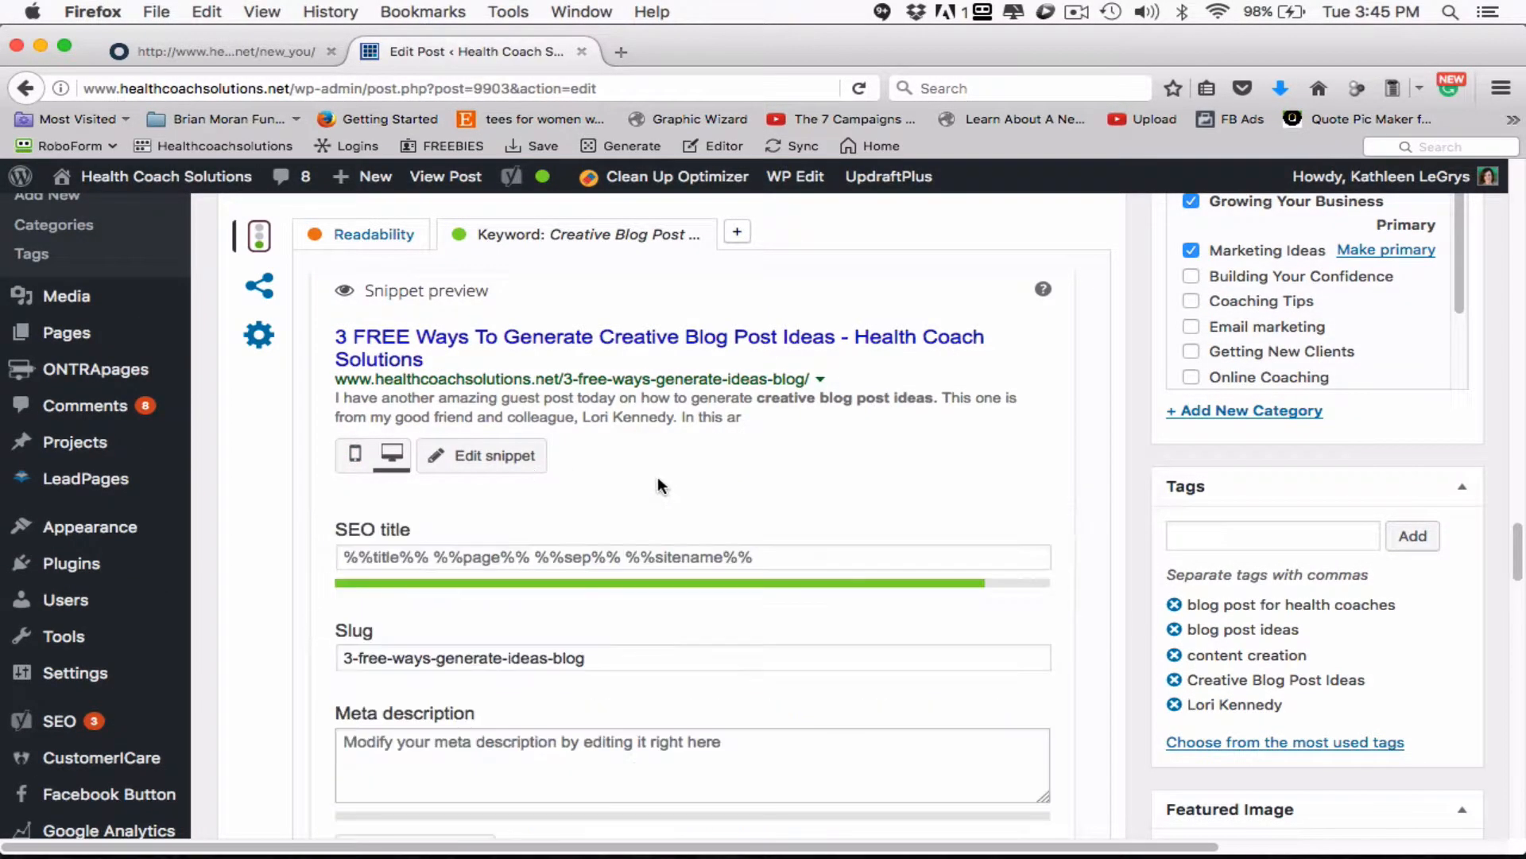
click(672, 732)
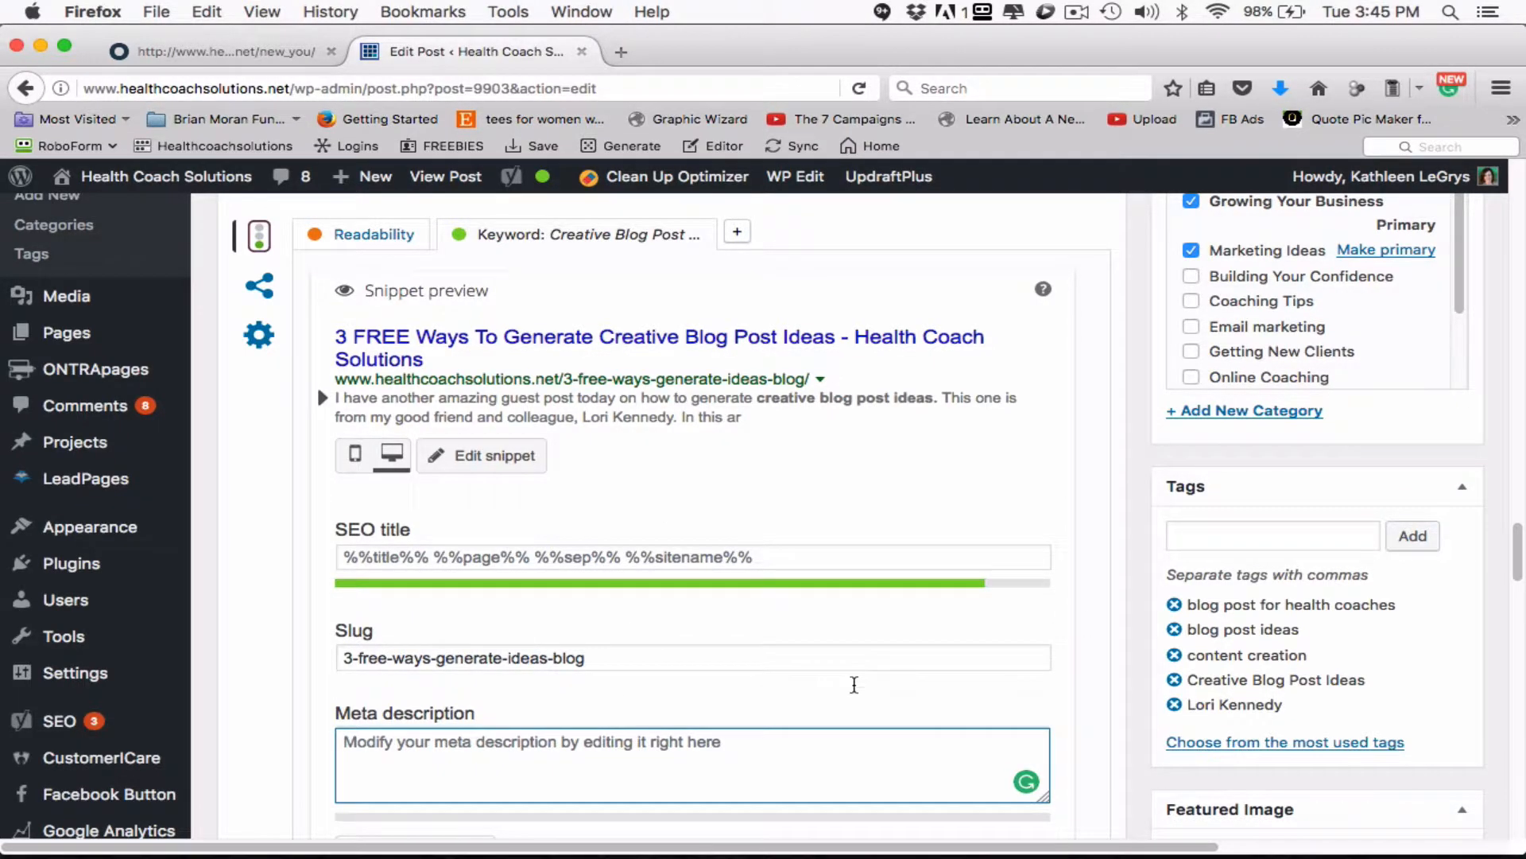
scroll(795, 688, down, 2)
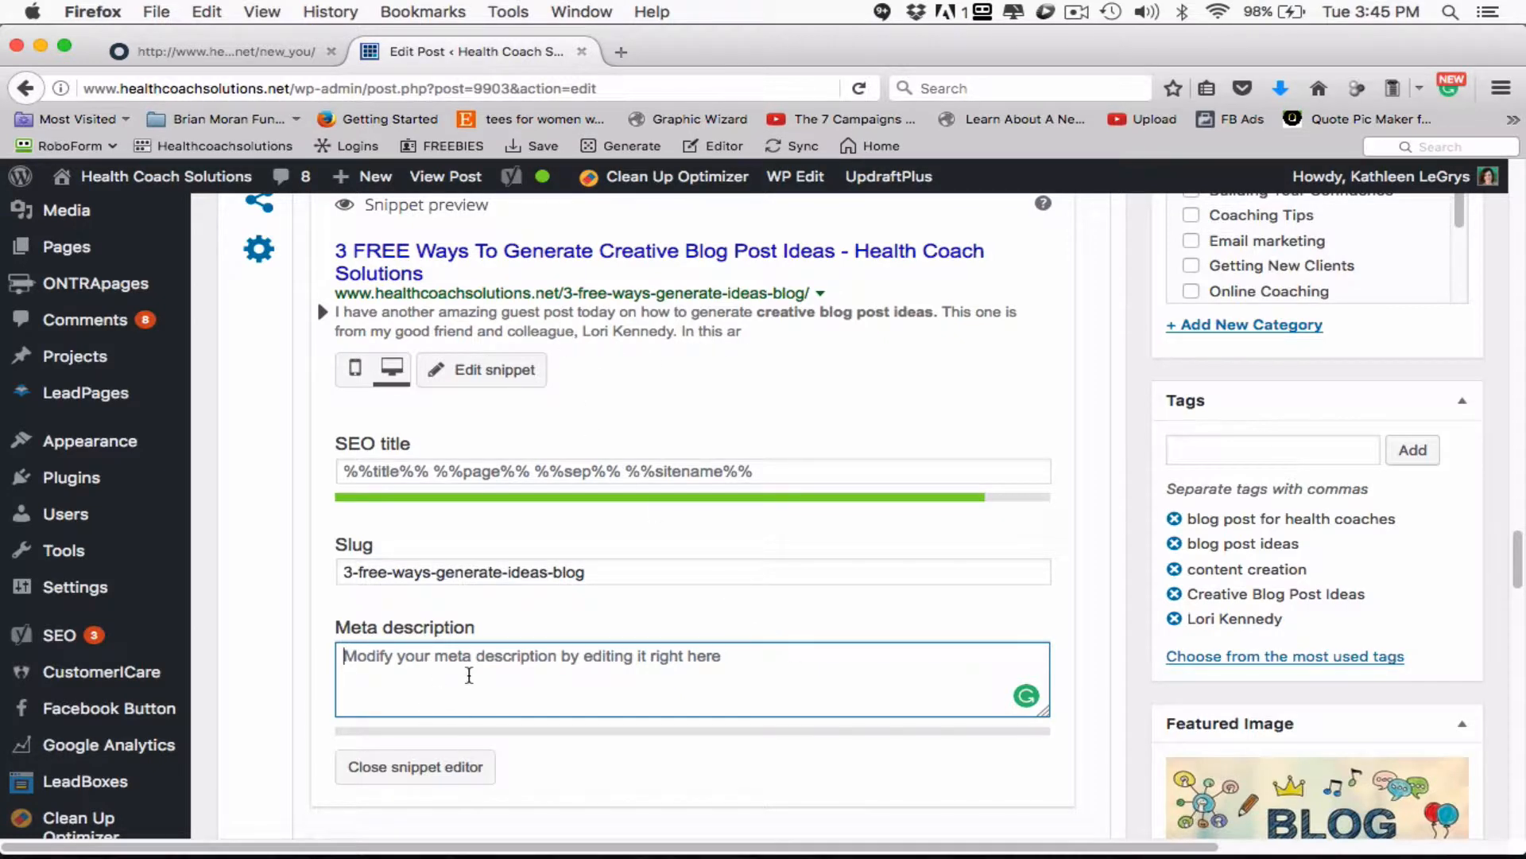
text(In to day's)
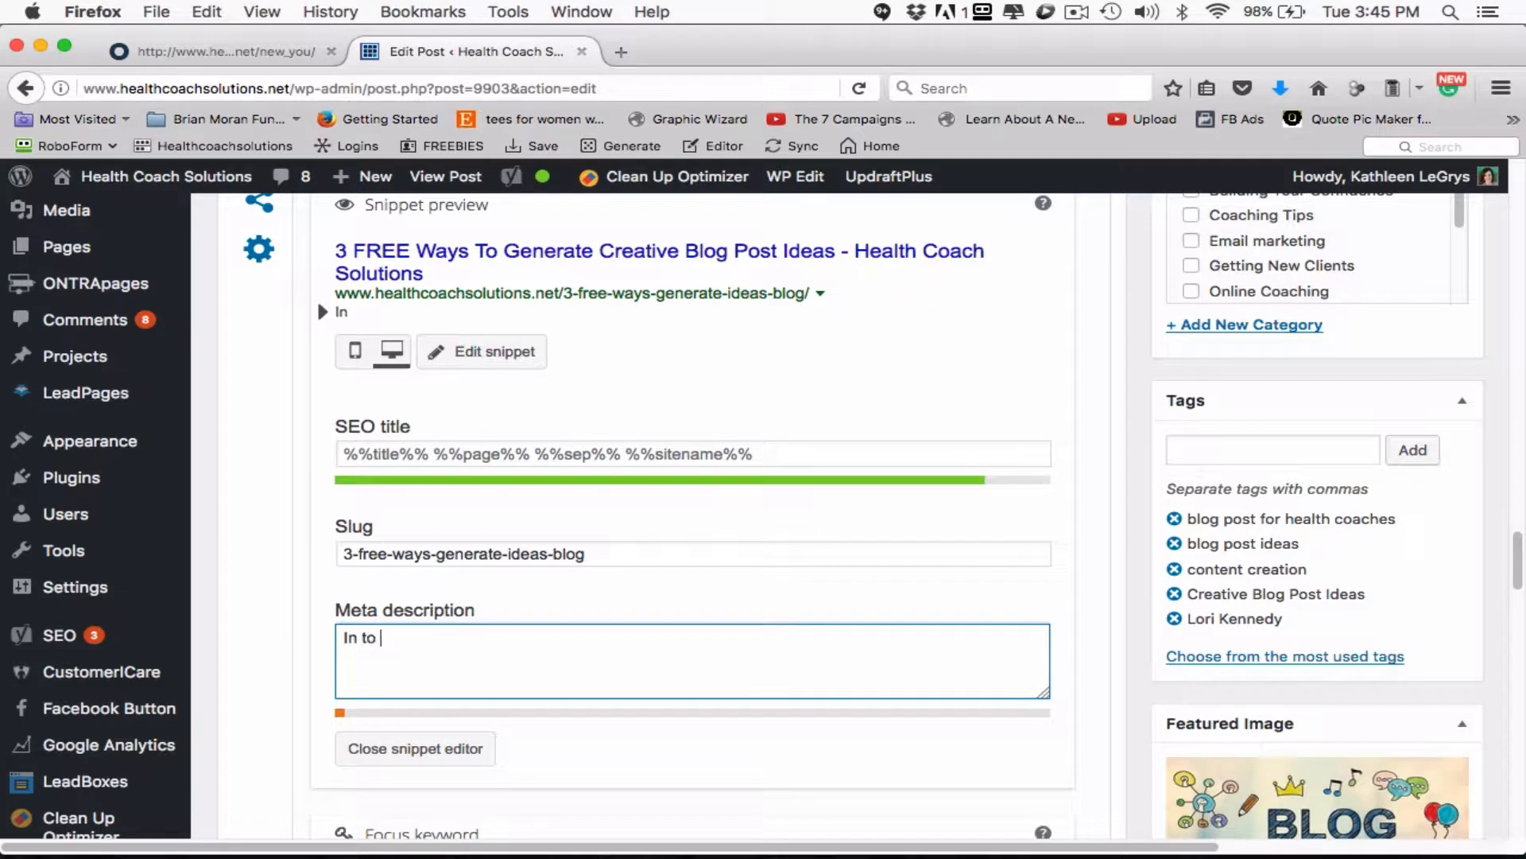
key(BackSpace)
key(BackSpace)
key(BackSpace)
key(BackSpace)
key(BackSpace)
key(BackSpace)
key(BackSpace)
text(doy)
key(BackSpace)
key(BackSpace)
text(ay')
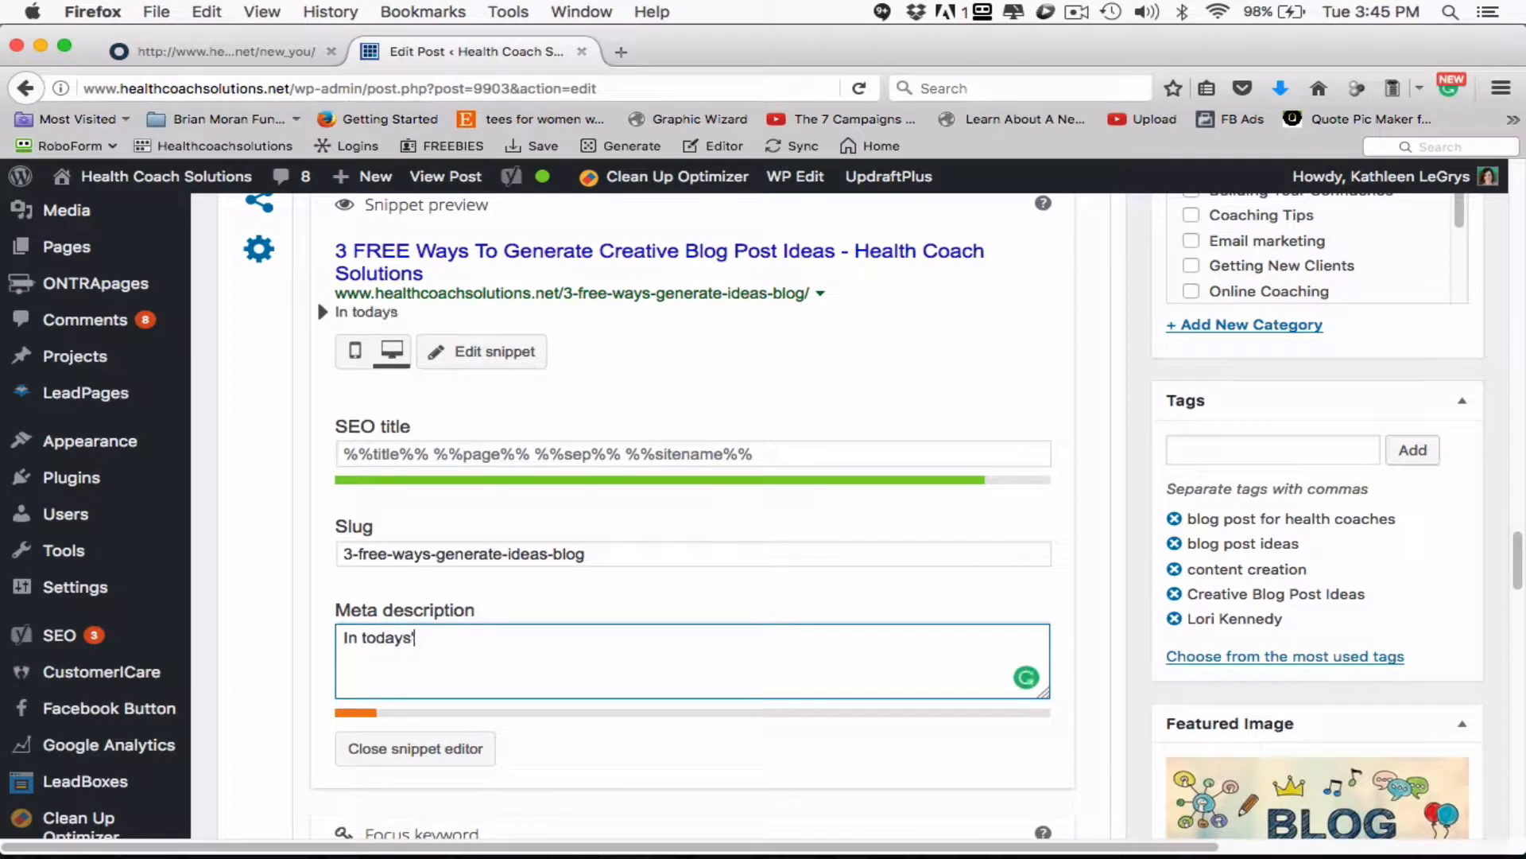
text(s blog post we)
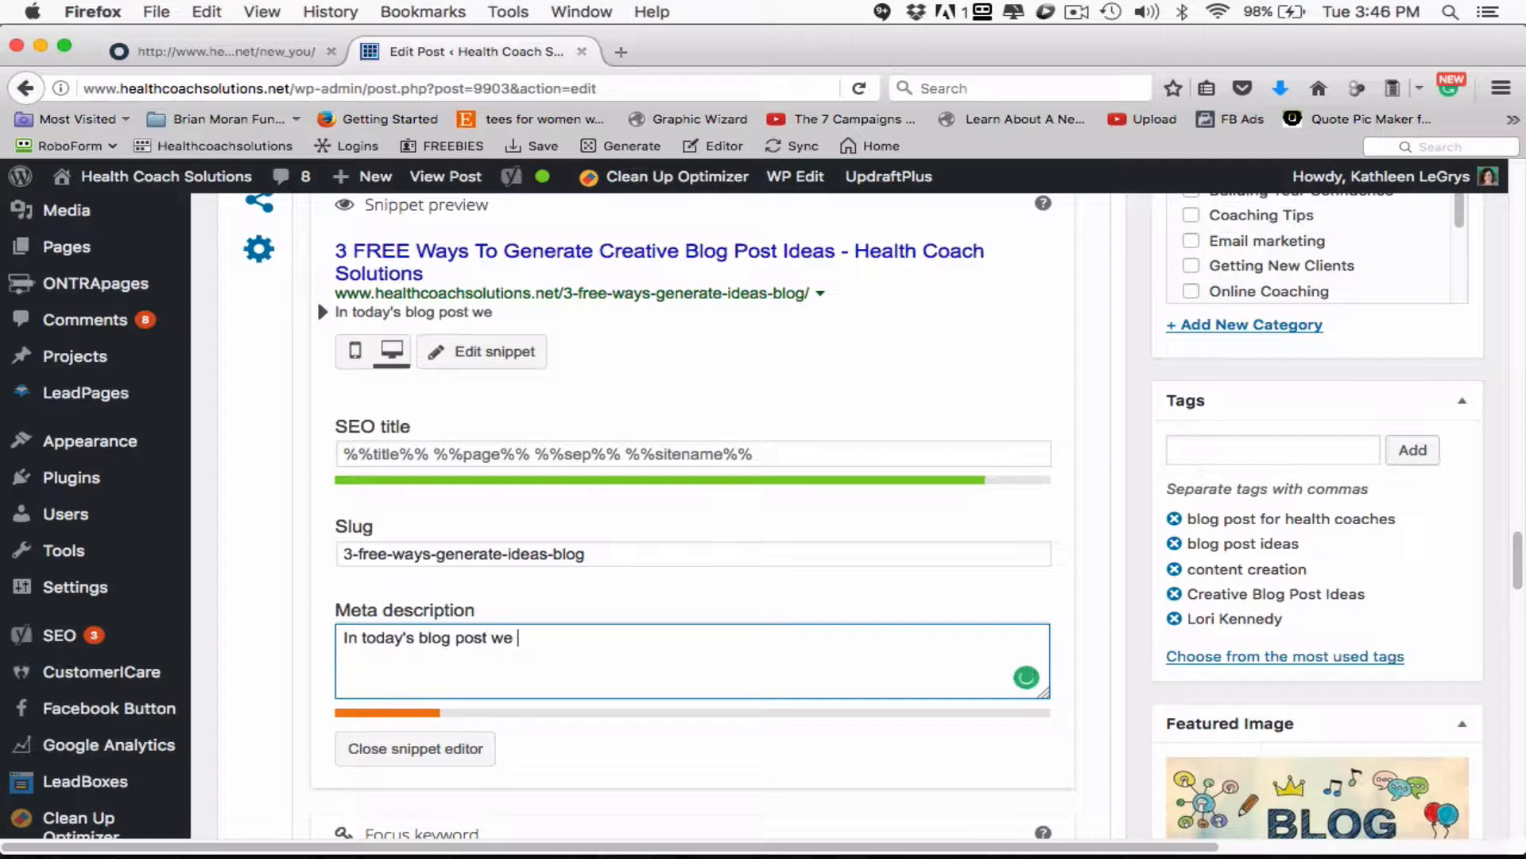
text(Creative Blog Post Ideas)
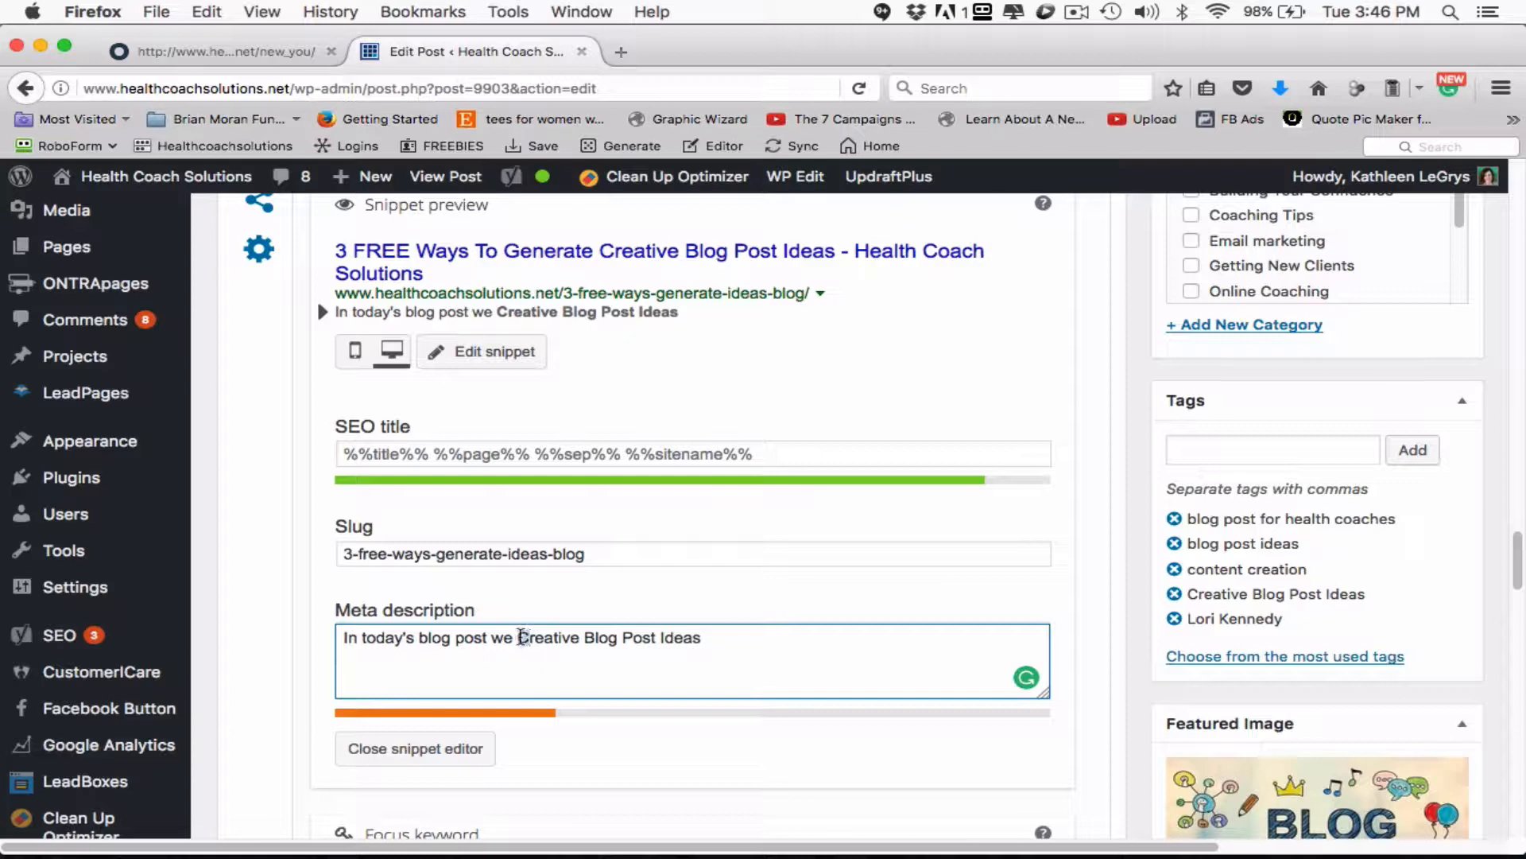
- Replace "we" in the meta description with "discover 3 ways to generate" and make the following word "creative" lowercase
drag(531, 637, 489, 637)
text(disco)
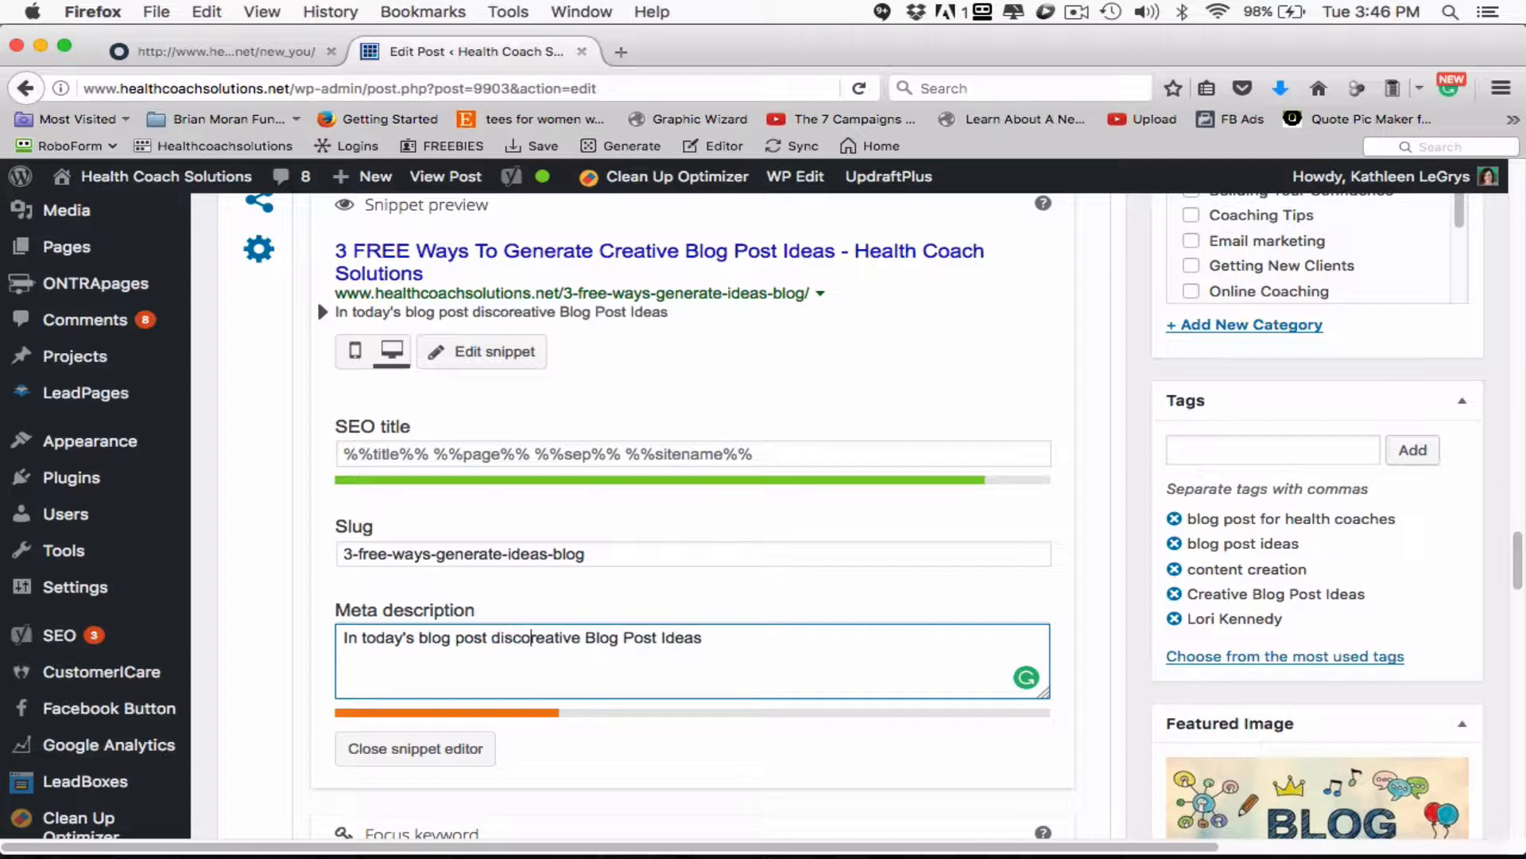
text(ver 3 )
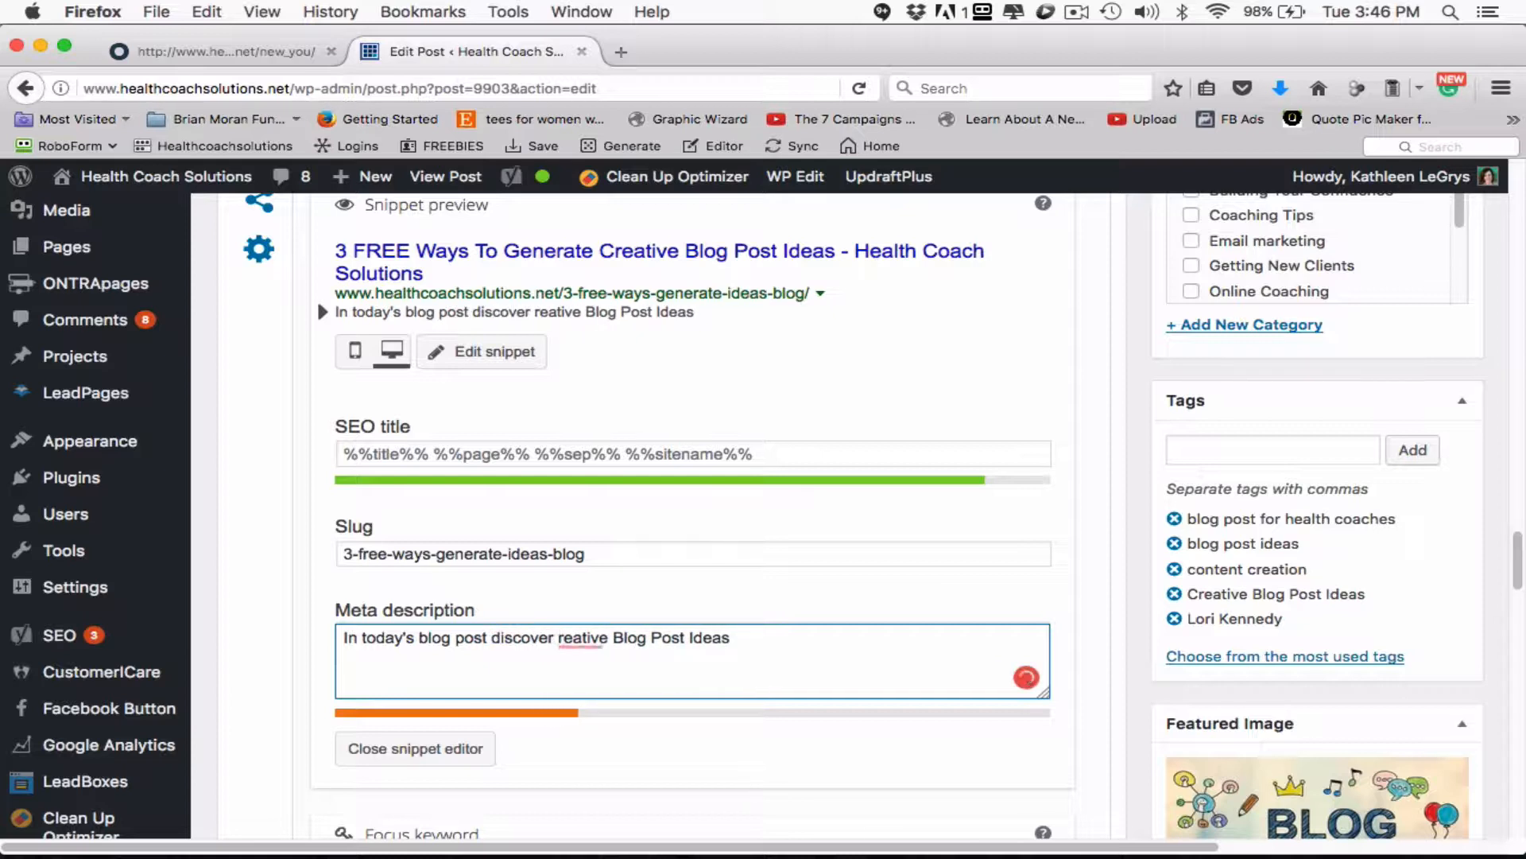
text(si)
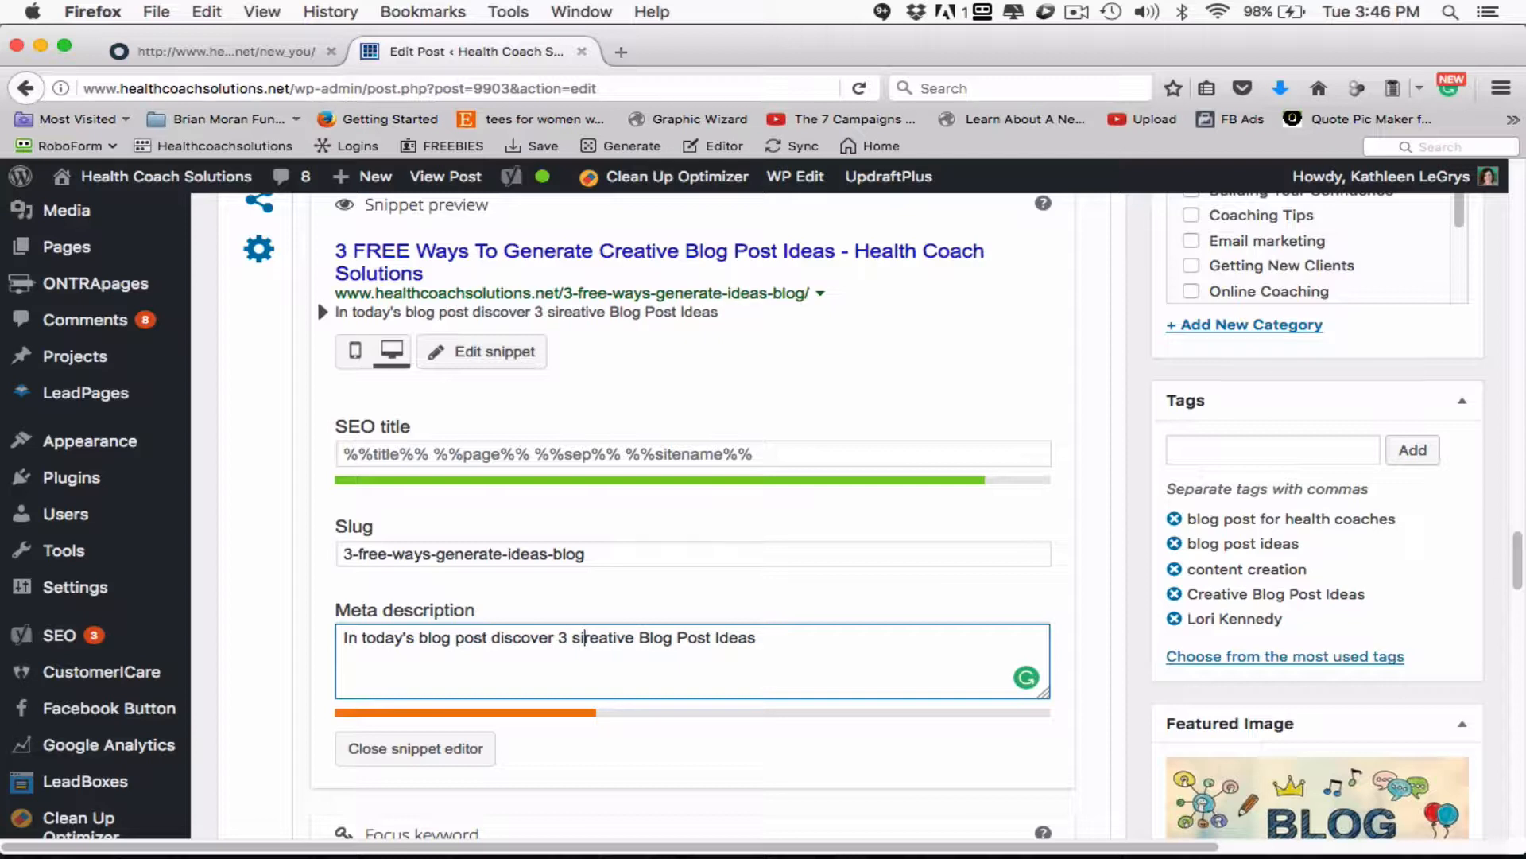
key(BackSpace)
key(BackSpace)
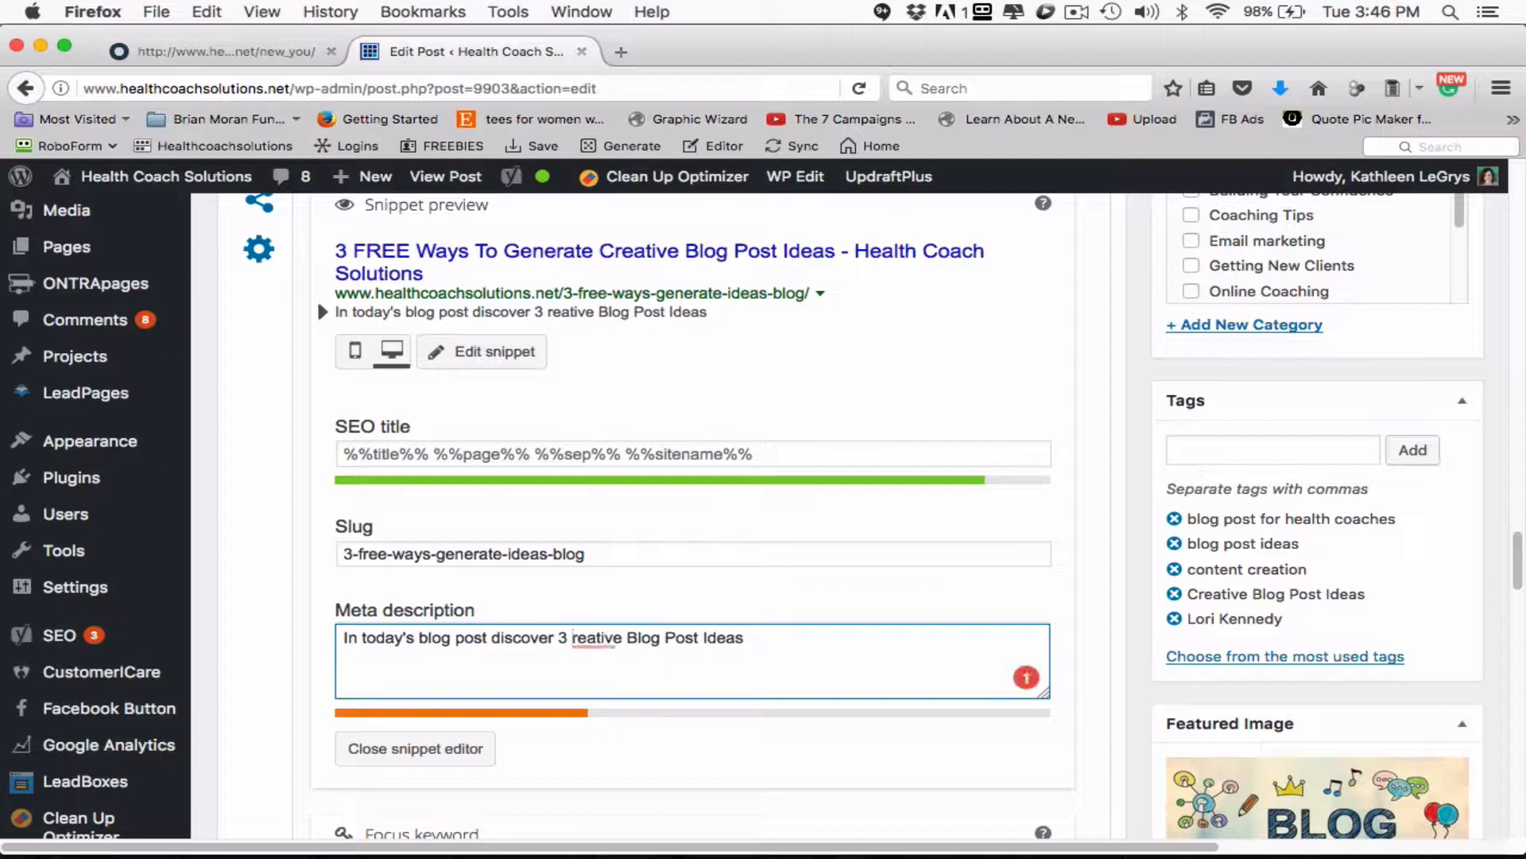
text(ways to )
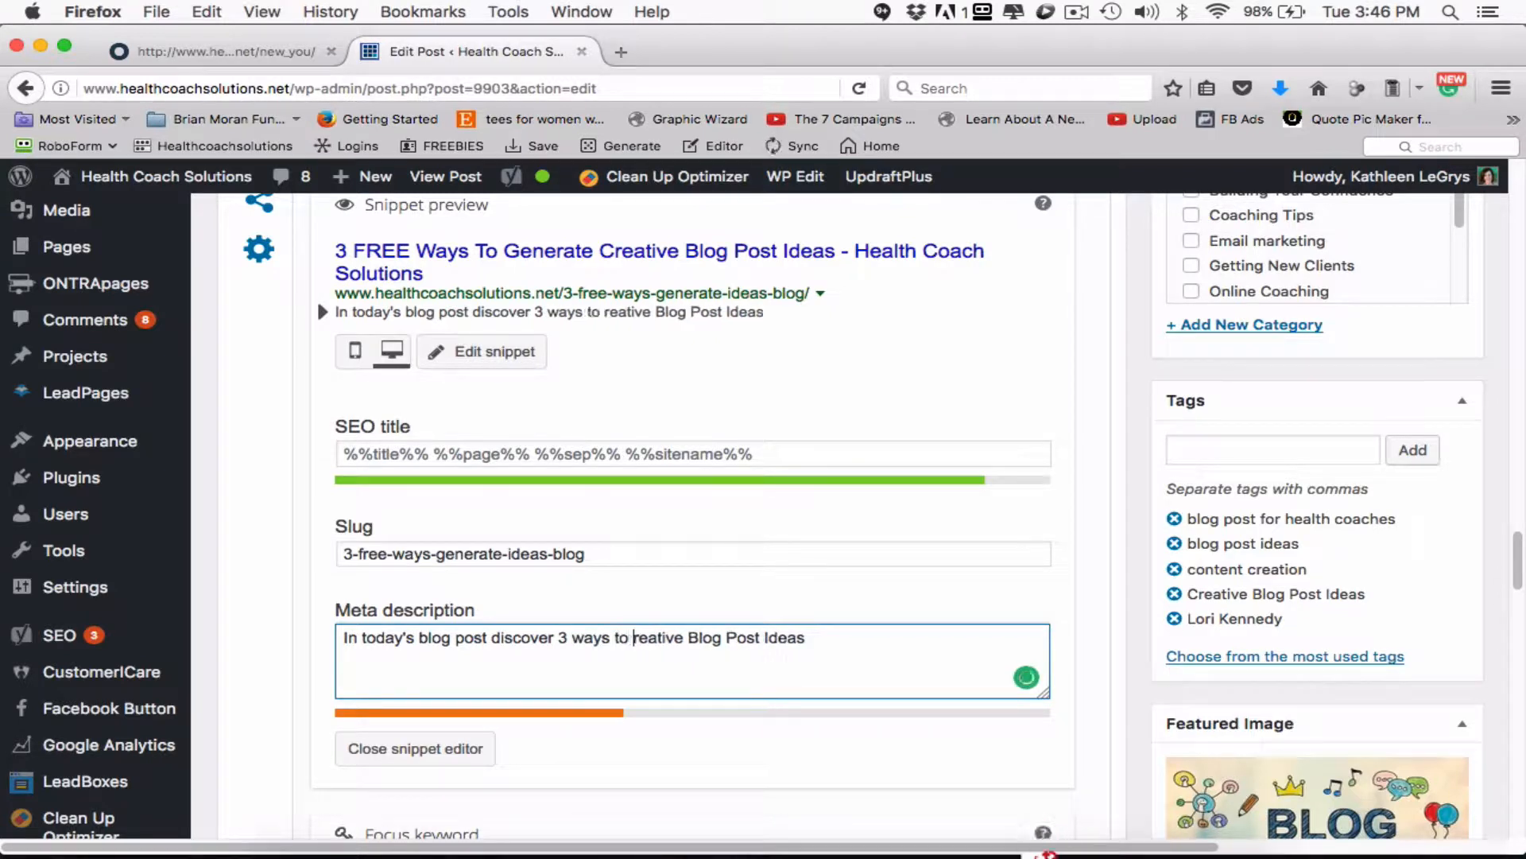
text(generate)
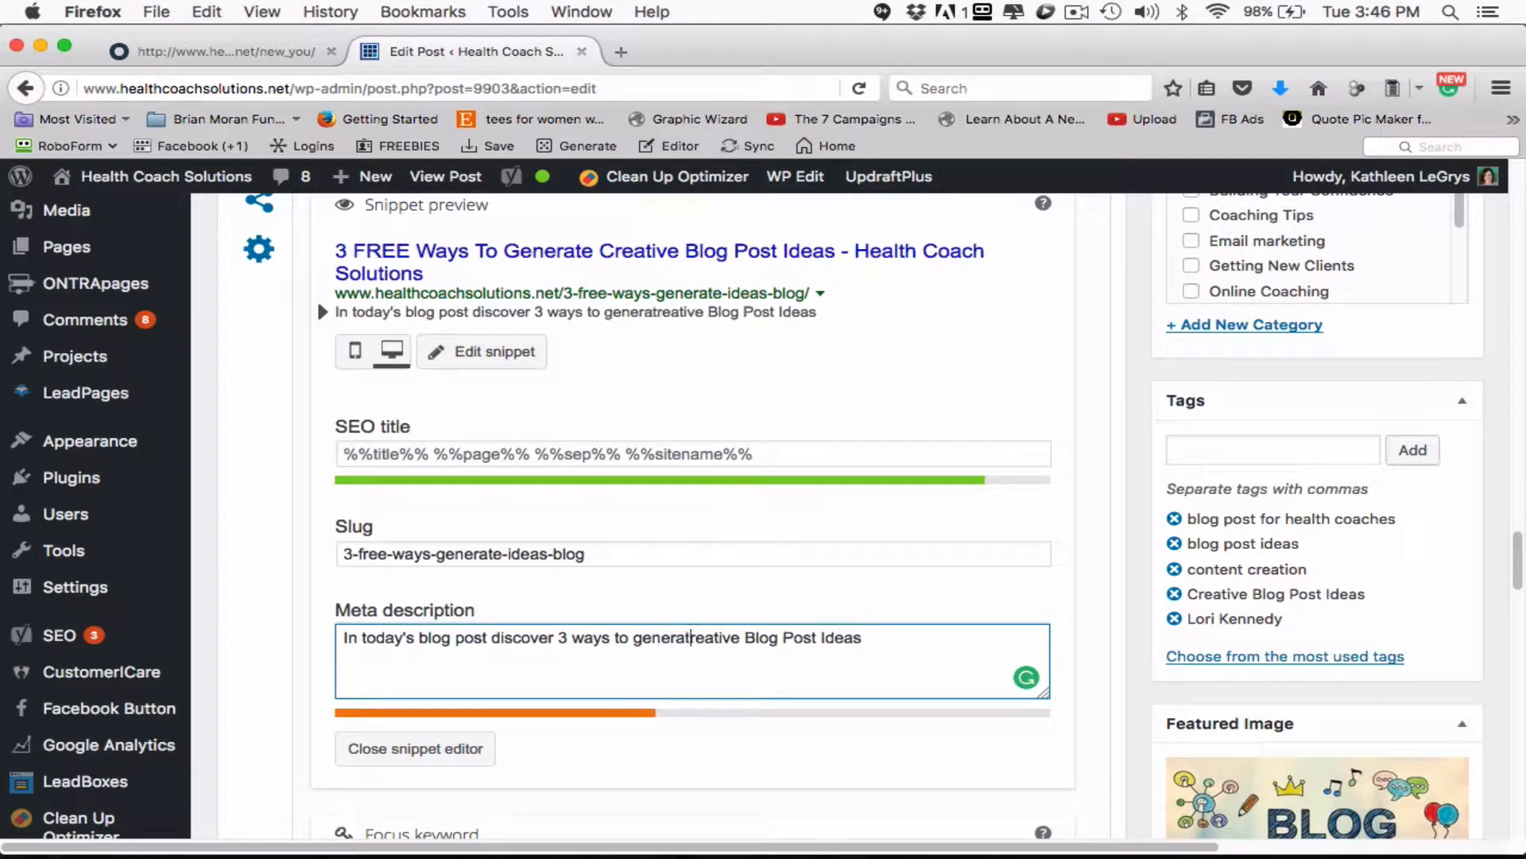
text( c)
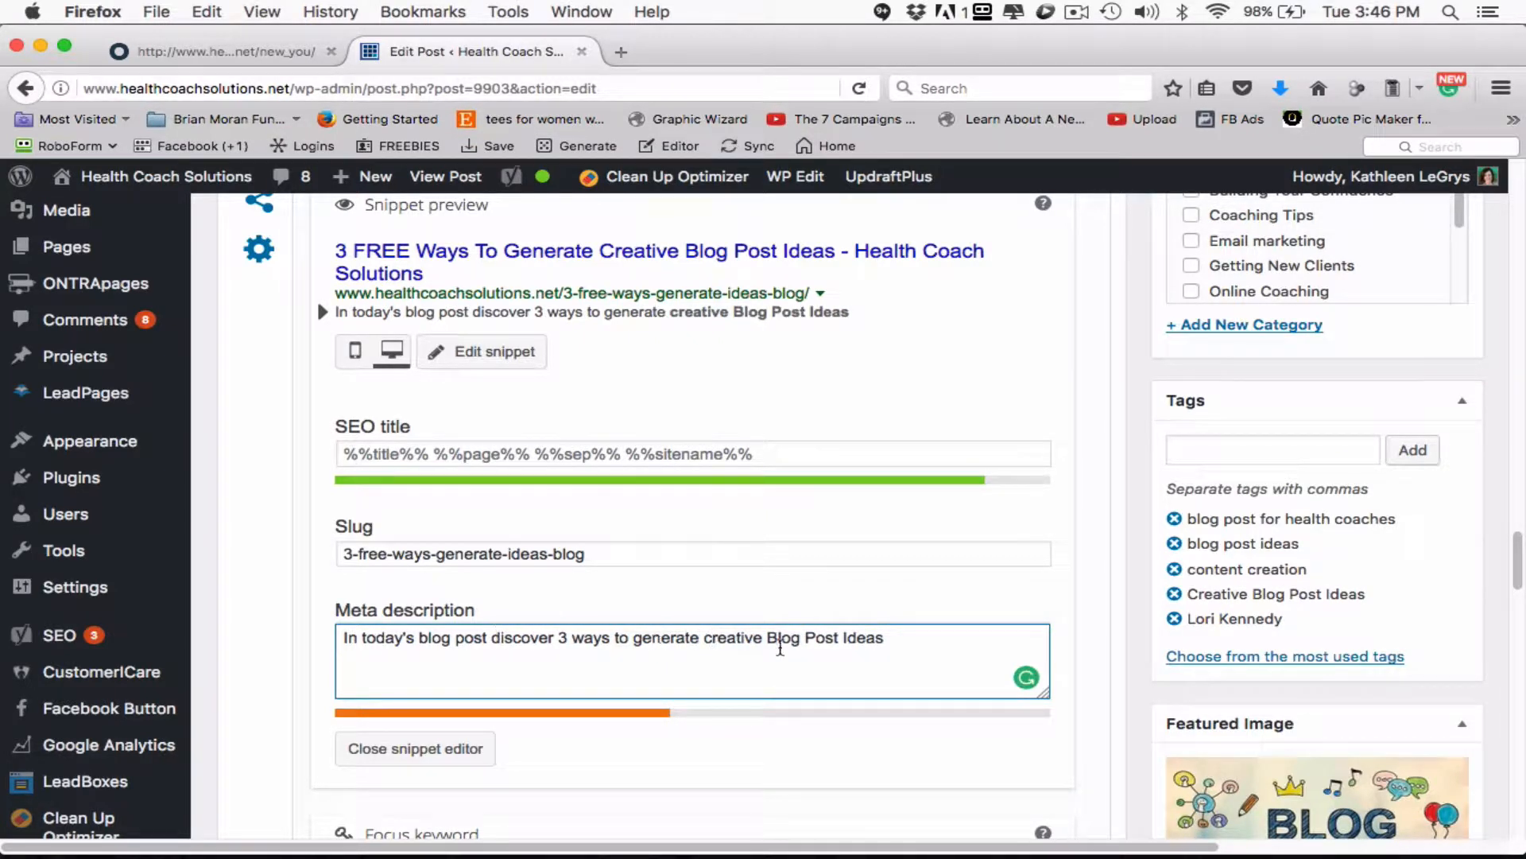
- Change "Blog Post Ideas" in the meta description to lowercase "blog post ideas"
click(777, 638)
key(BackSpace)
text(b)
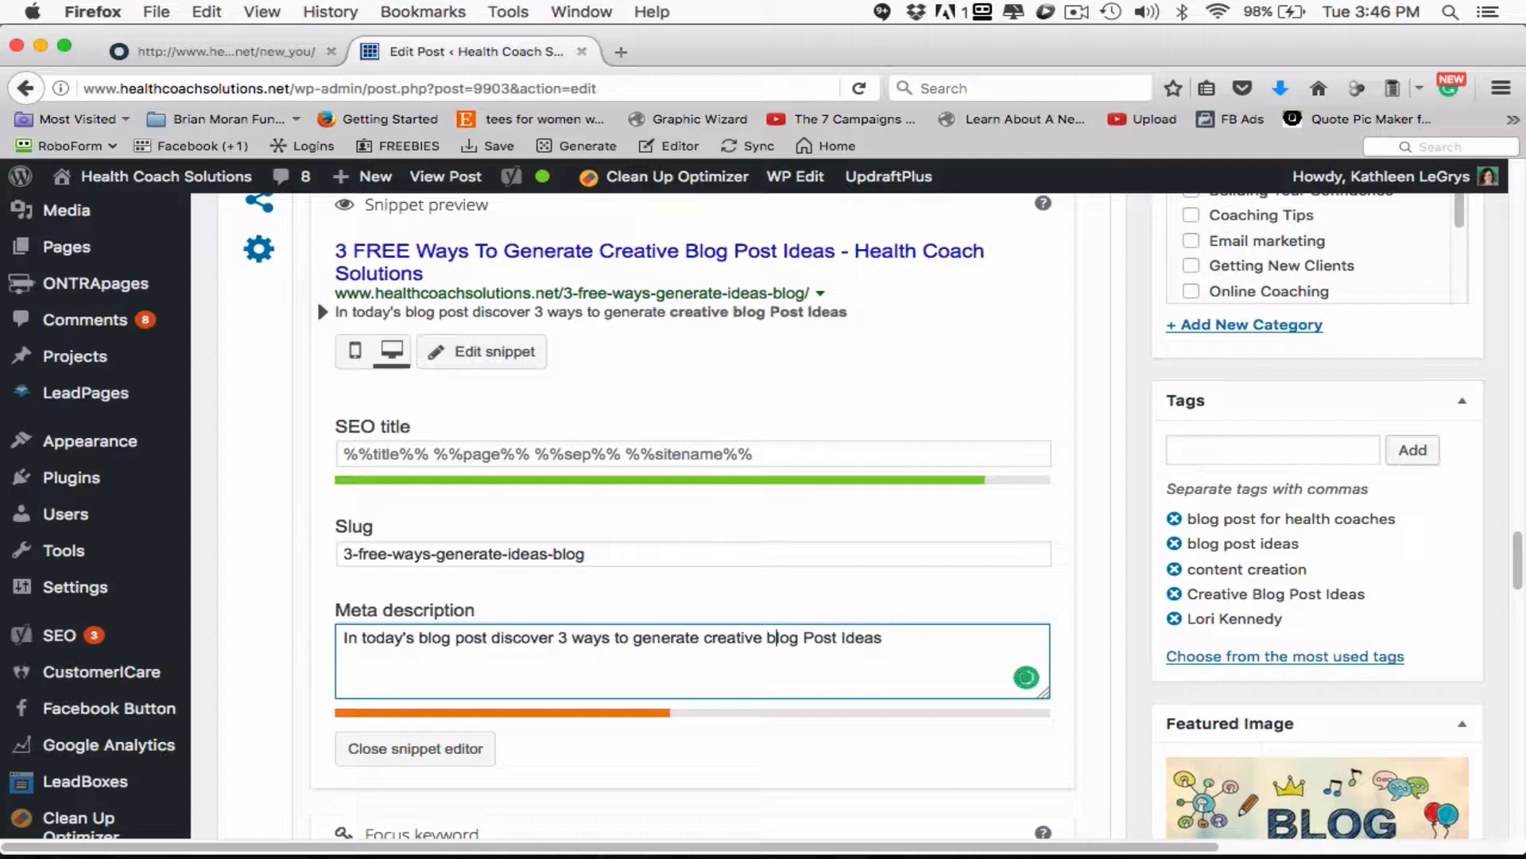
click(815, 638)
key(BackSpace)
text(p)
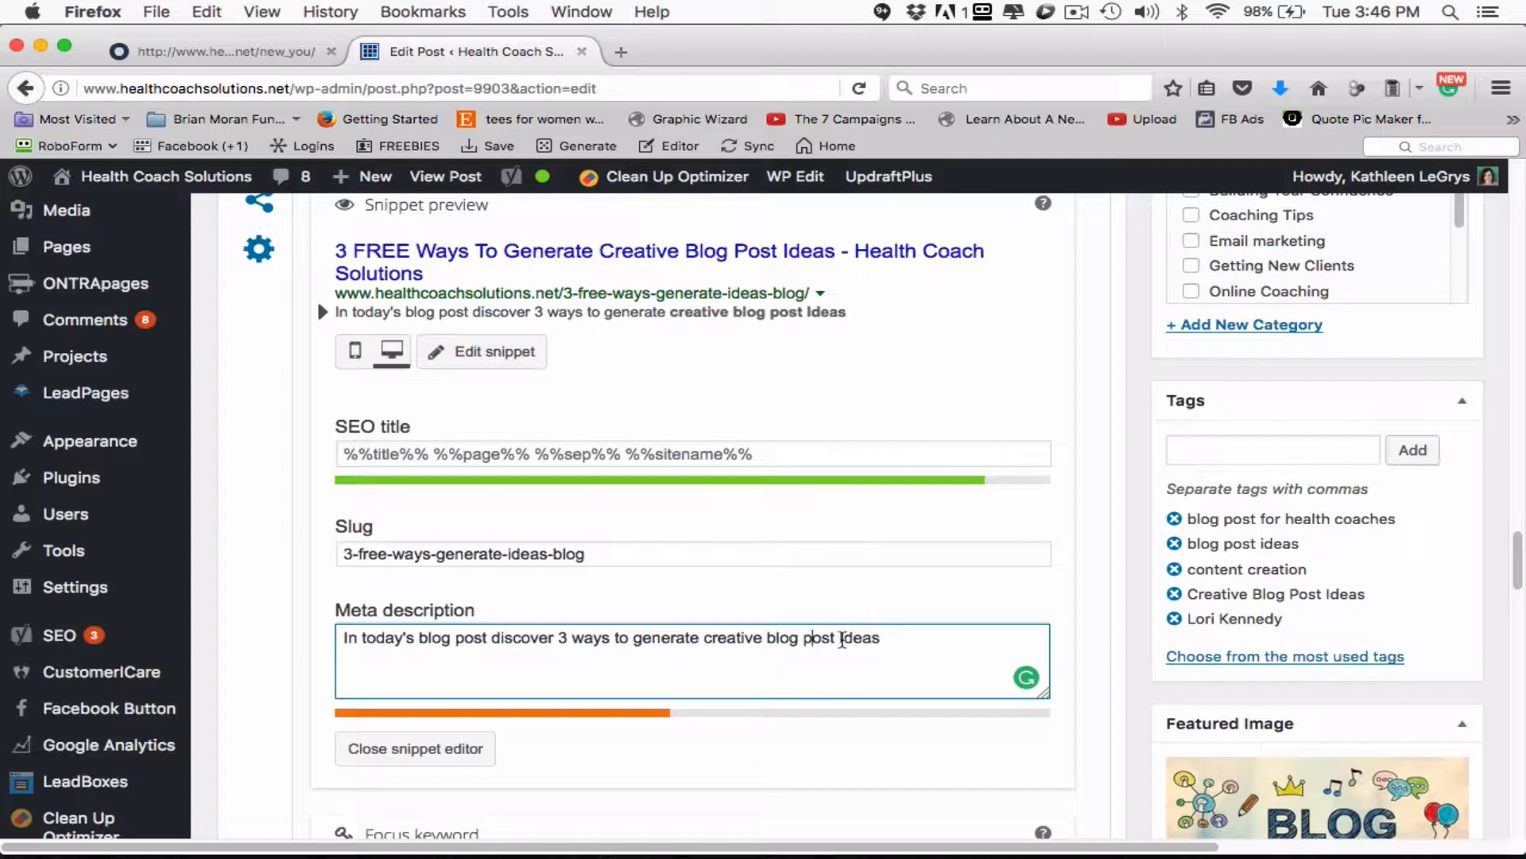
click(843, 637)
key(BackSpace)
text(i)
- Add "your audience will love" to the end of the meta description
click(887, 639)
text(your)
text( audienc)
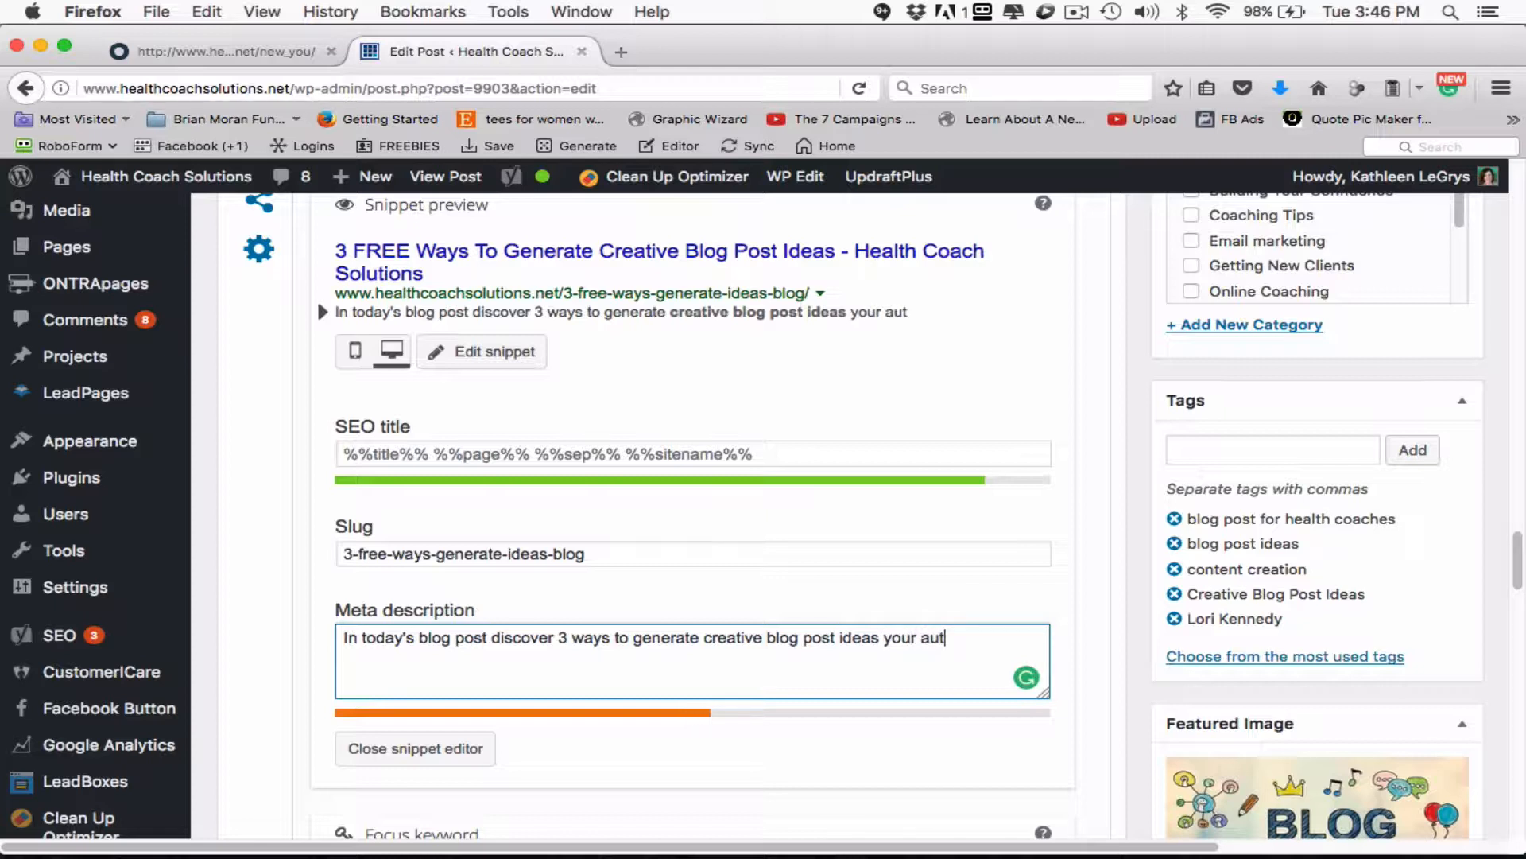
text(e will love)
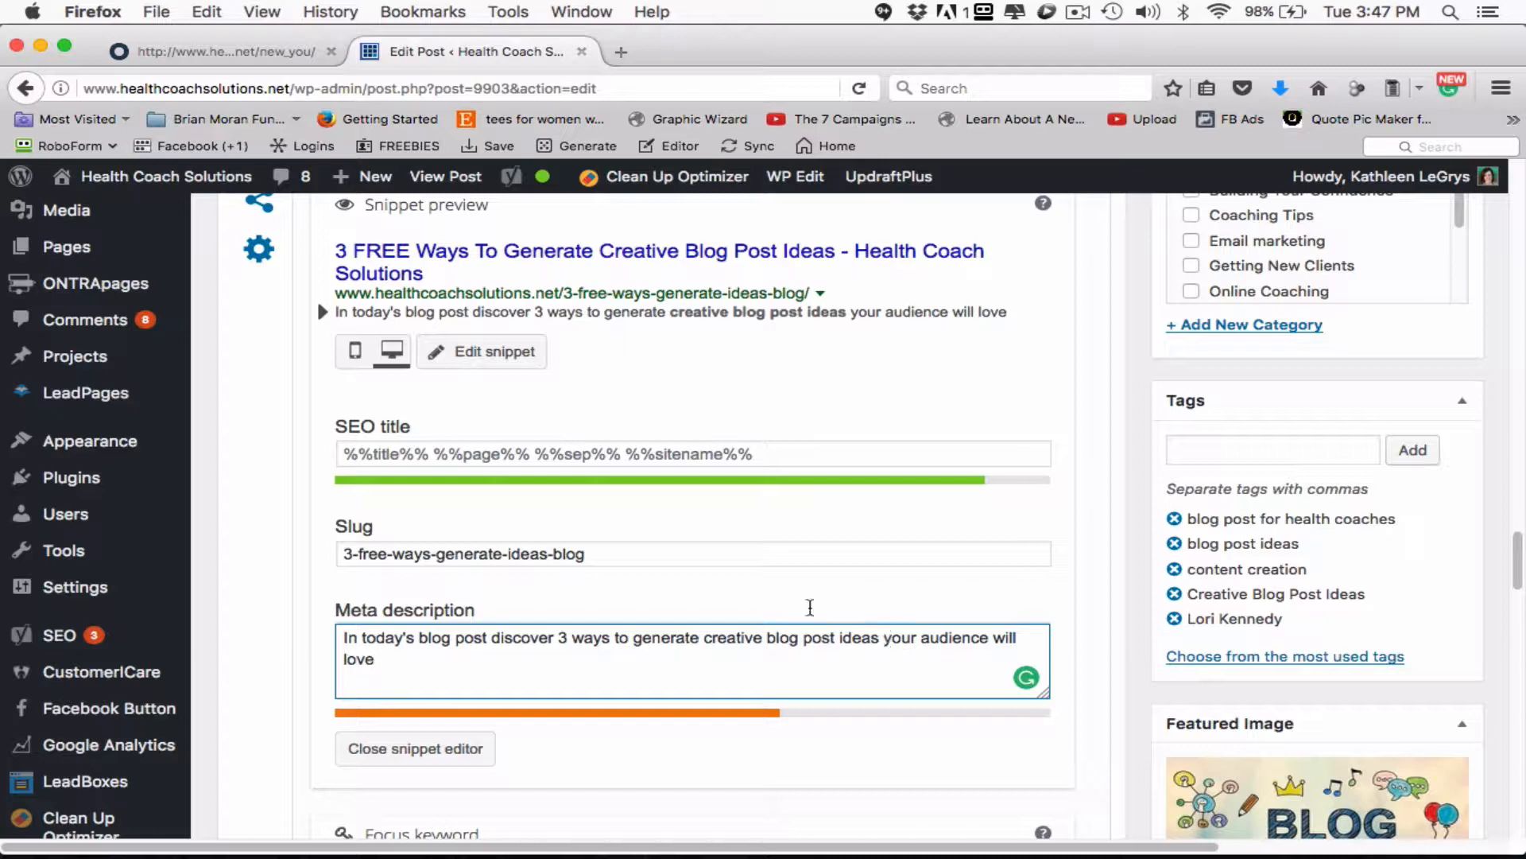
- Shorten the meta description's opening to start with "Discover" and insert "free" before "ways"
drag(500, 637, 343, 637)
text(D)
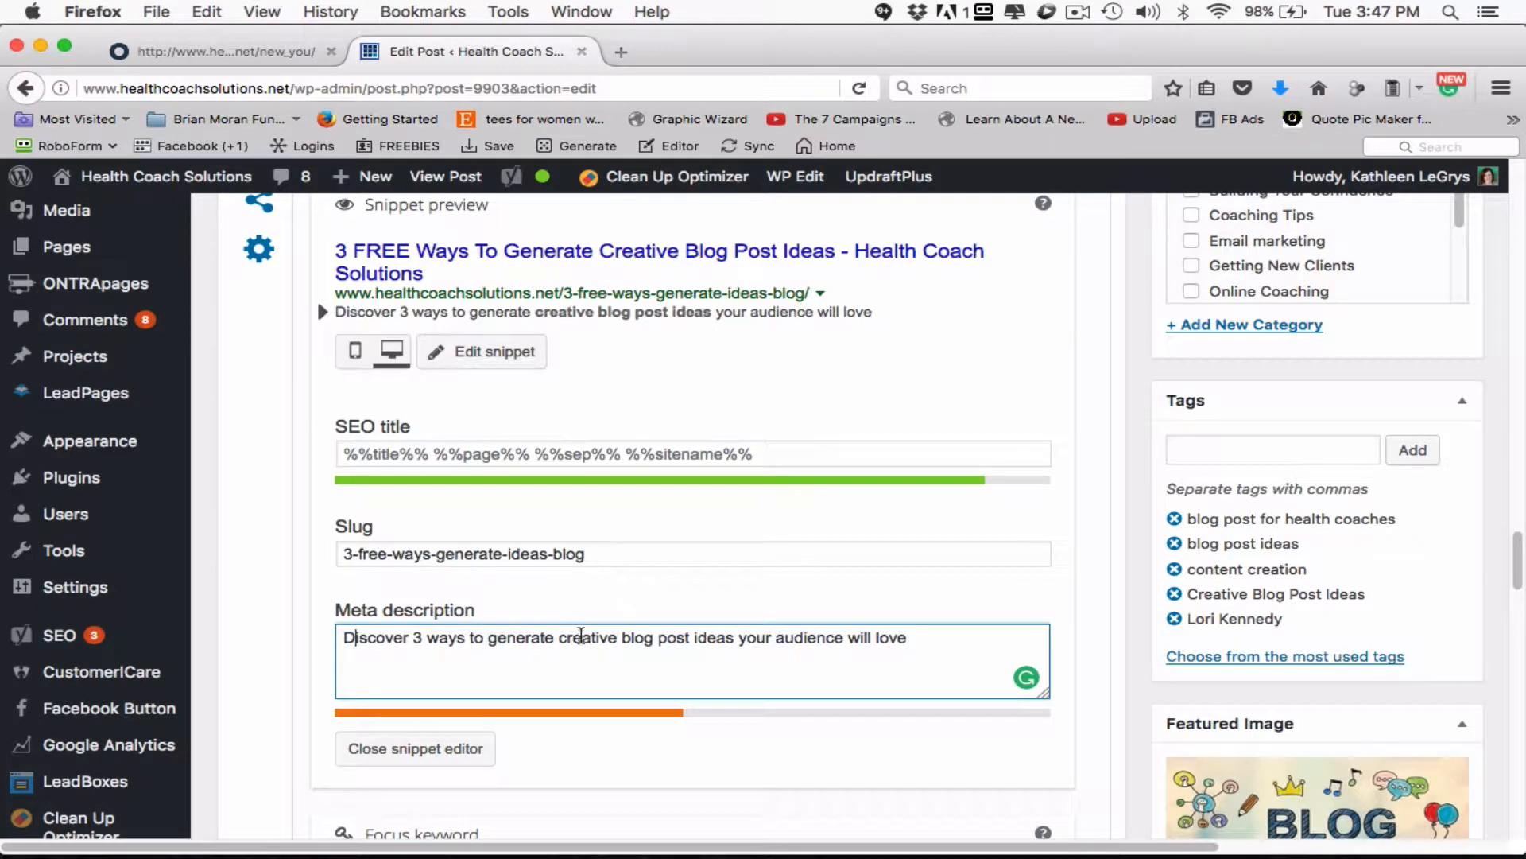
click(426, 638)
text(free )
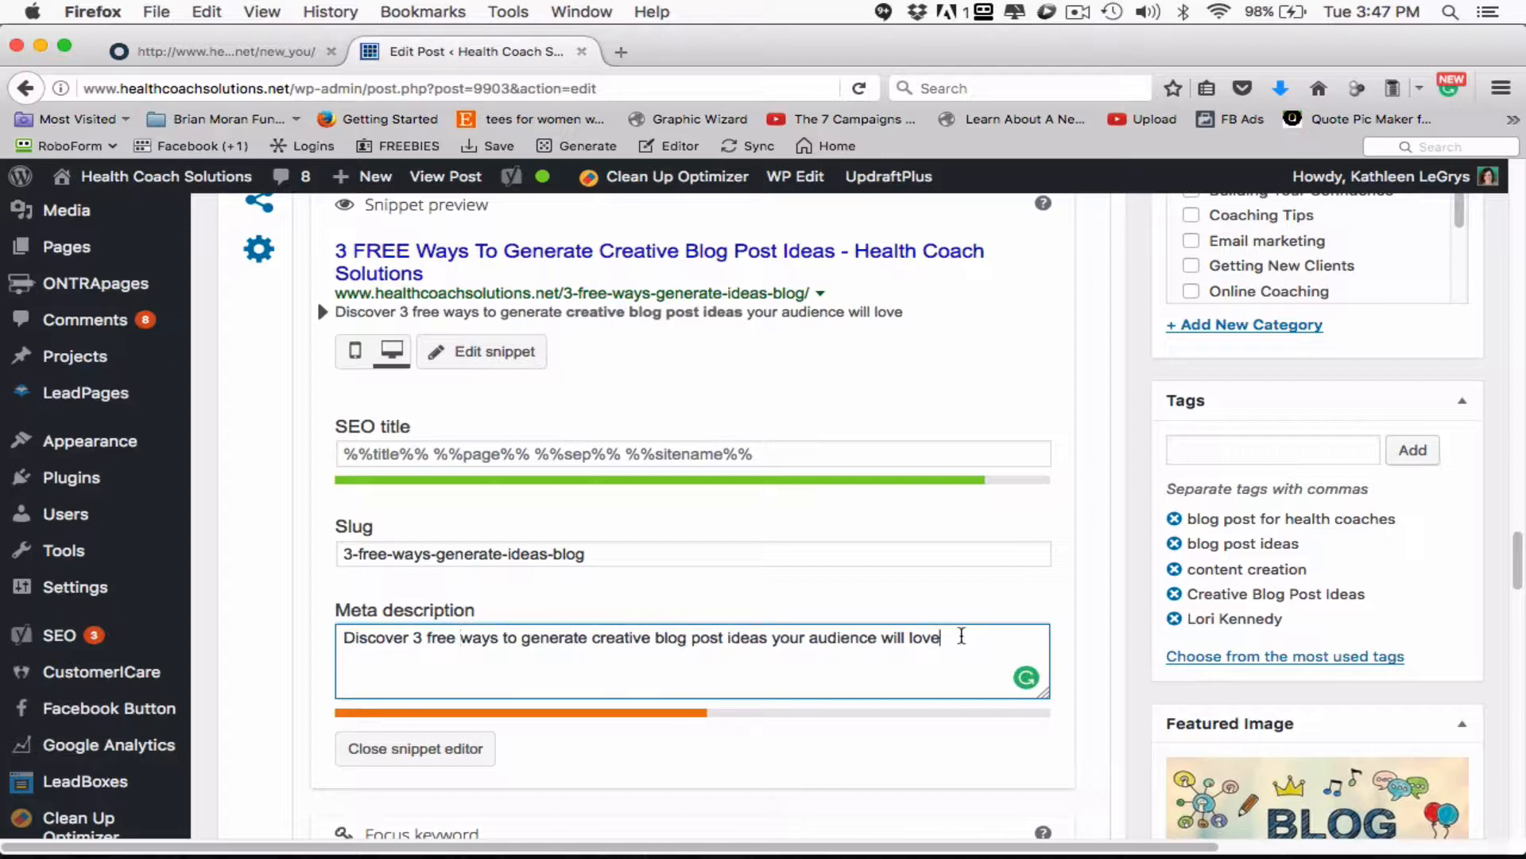
text( and share)
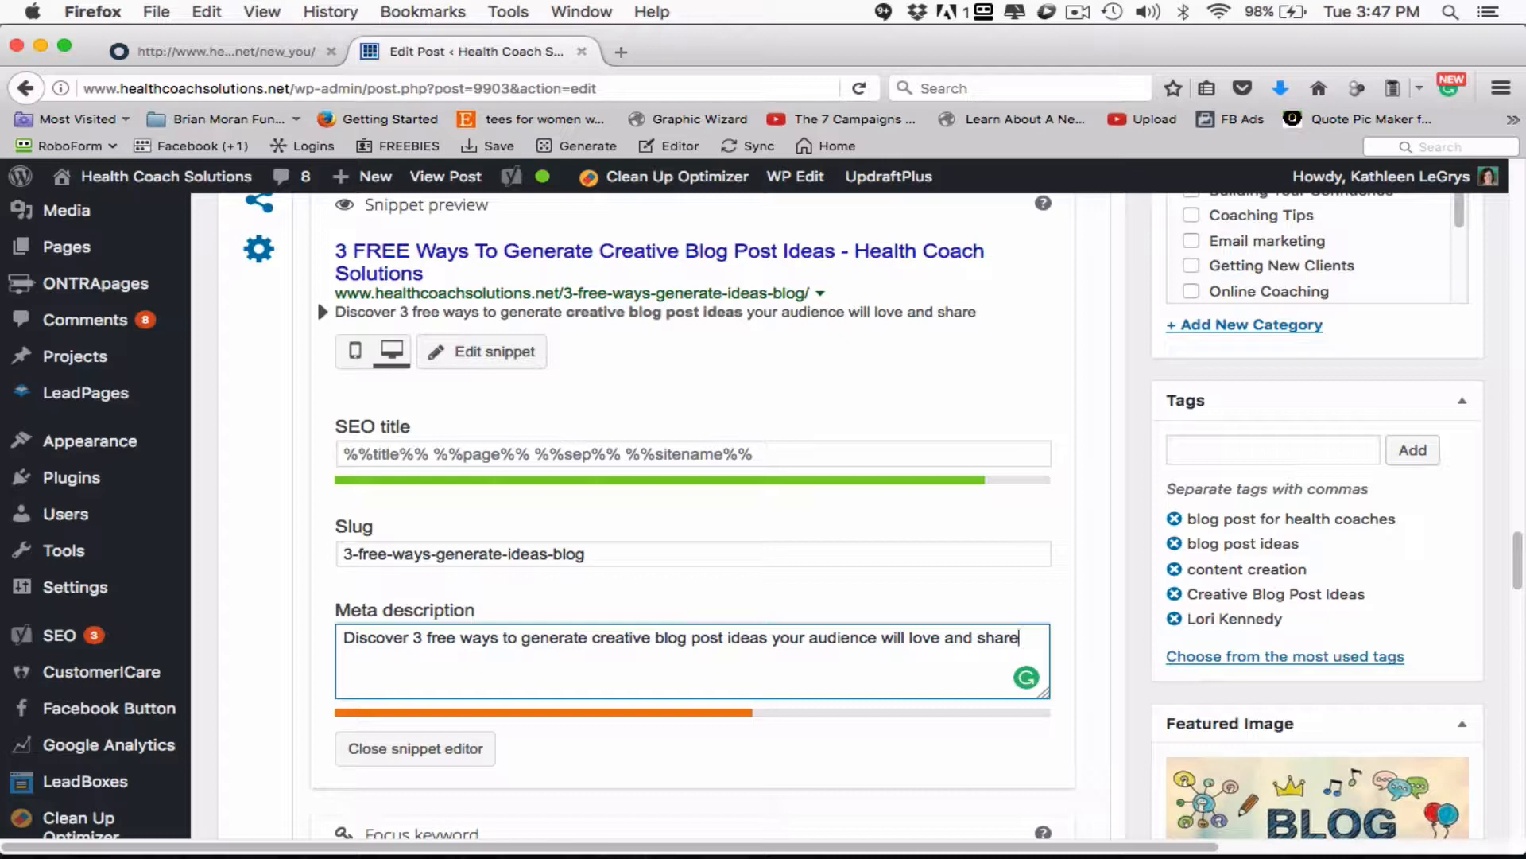
- Extend the meta description with "and share consistenly on social media"
text(consisten)
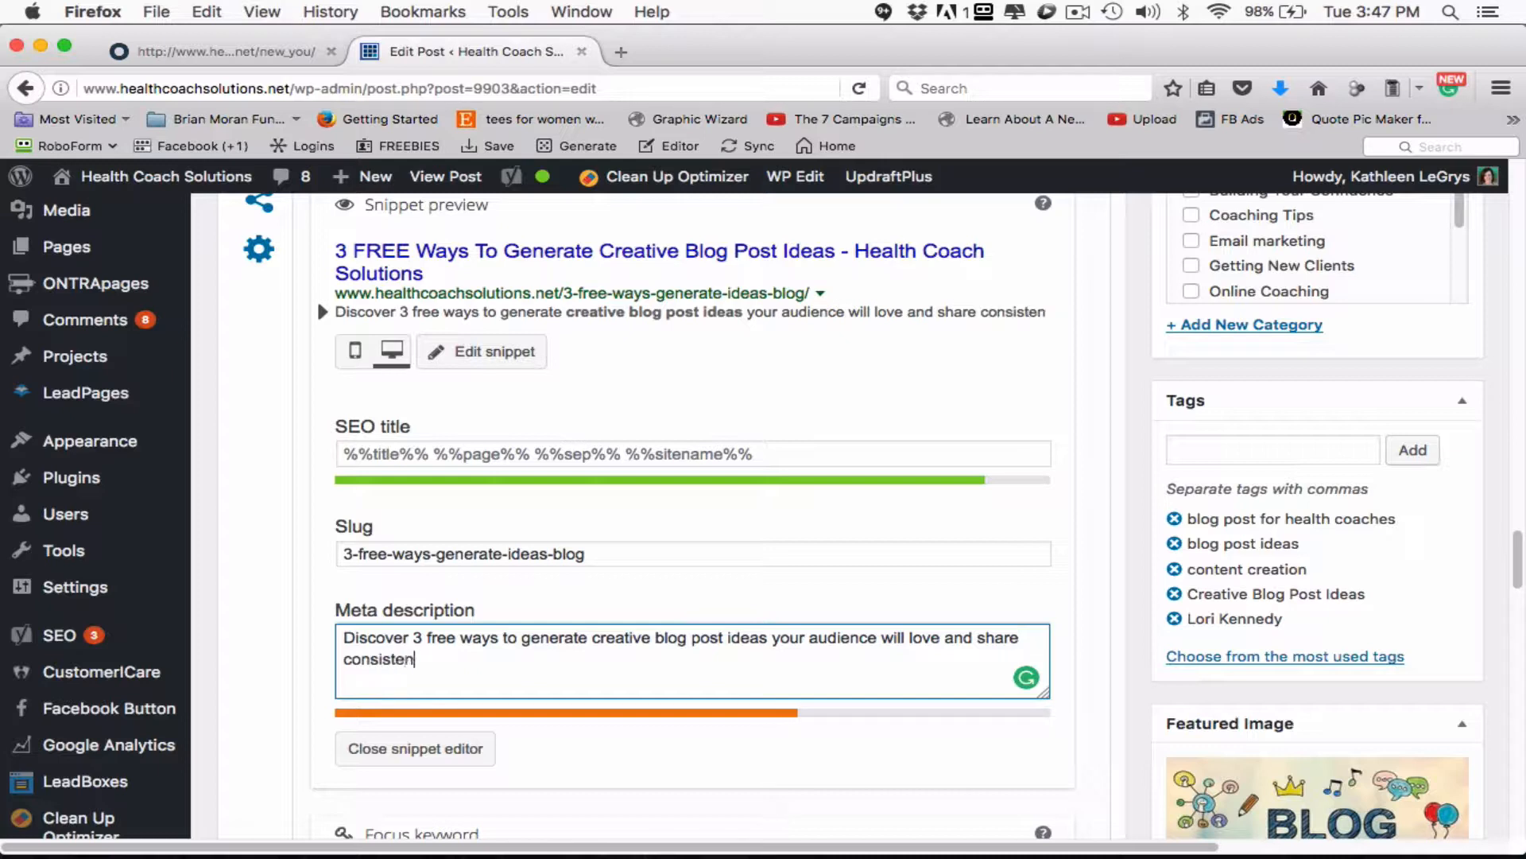
text(ly on social med)
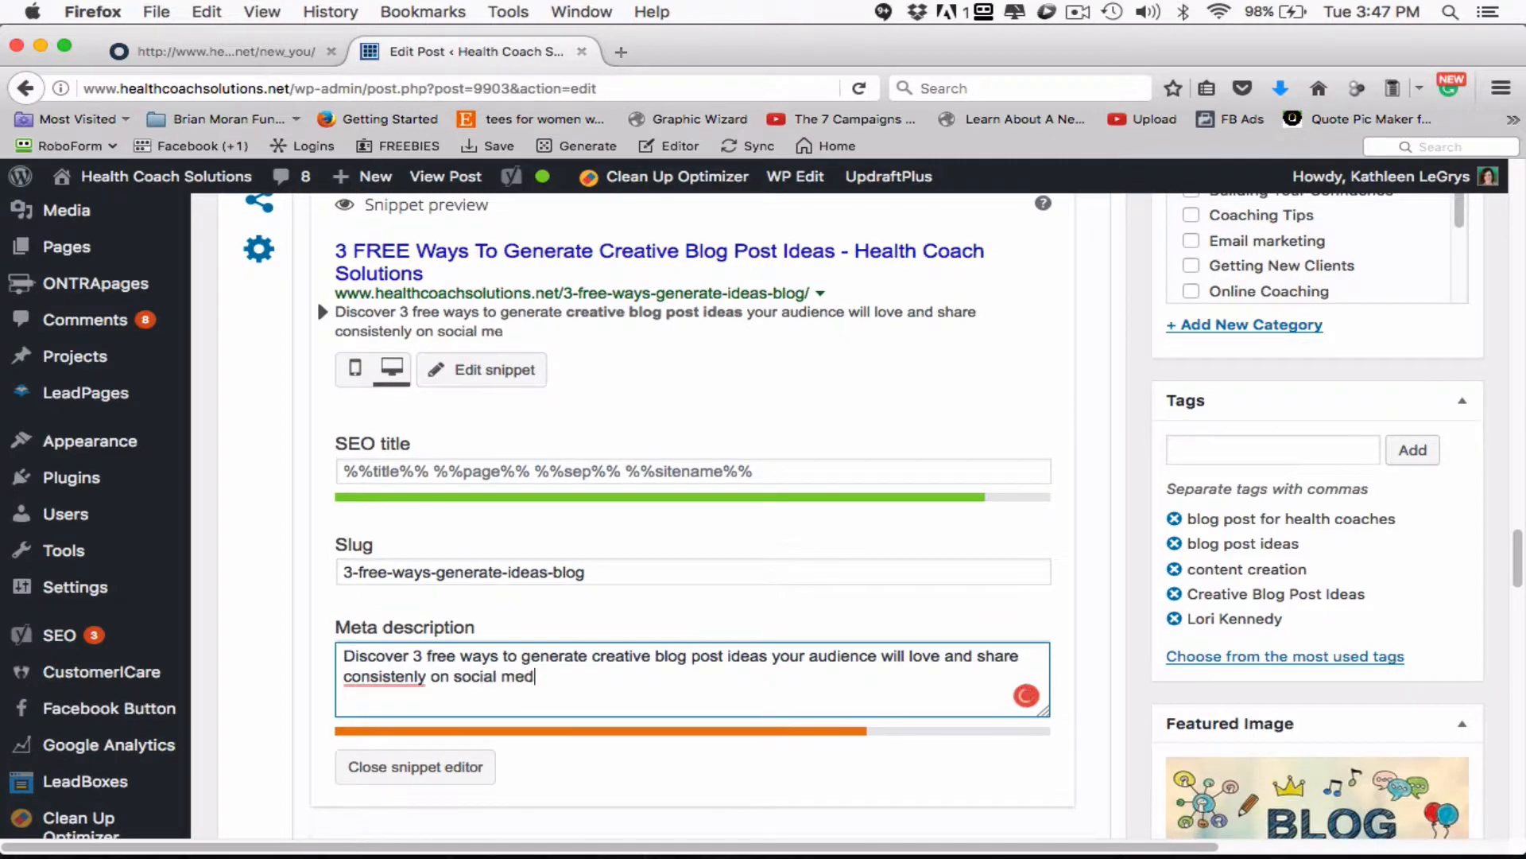
text(ia)
- Correct the misspelled word in the meta description to "consistently" using the Grammarly suggestion
double_click(397, 676)
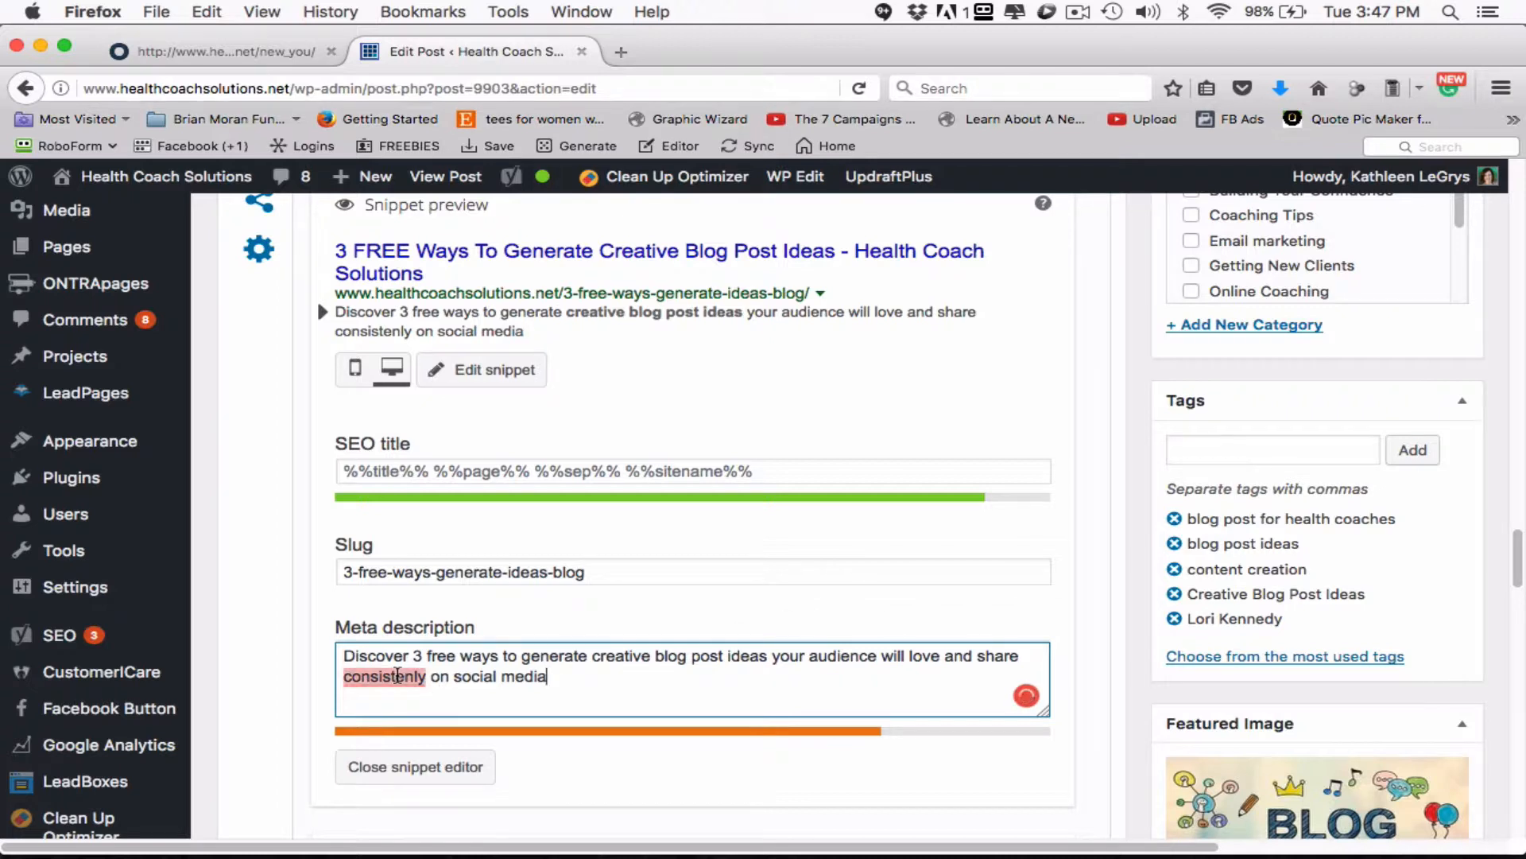
right_click(397, 676)
click(397, 676)
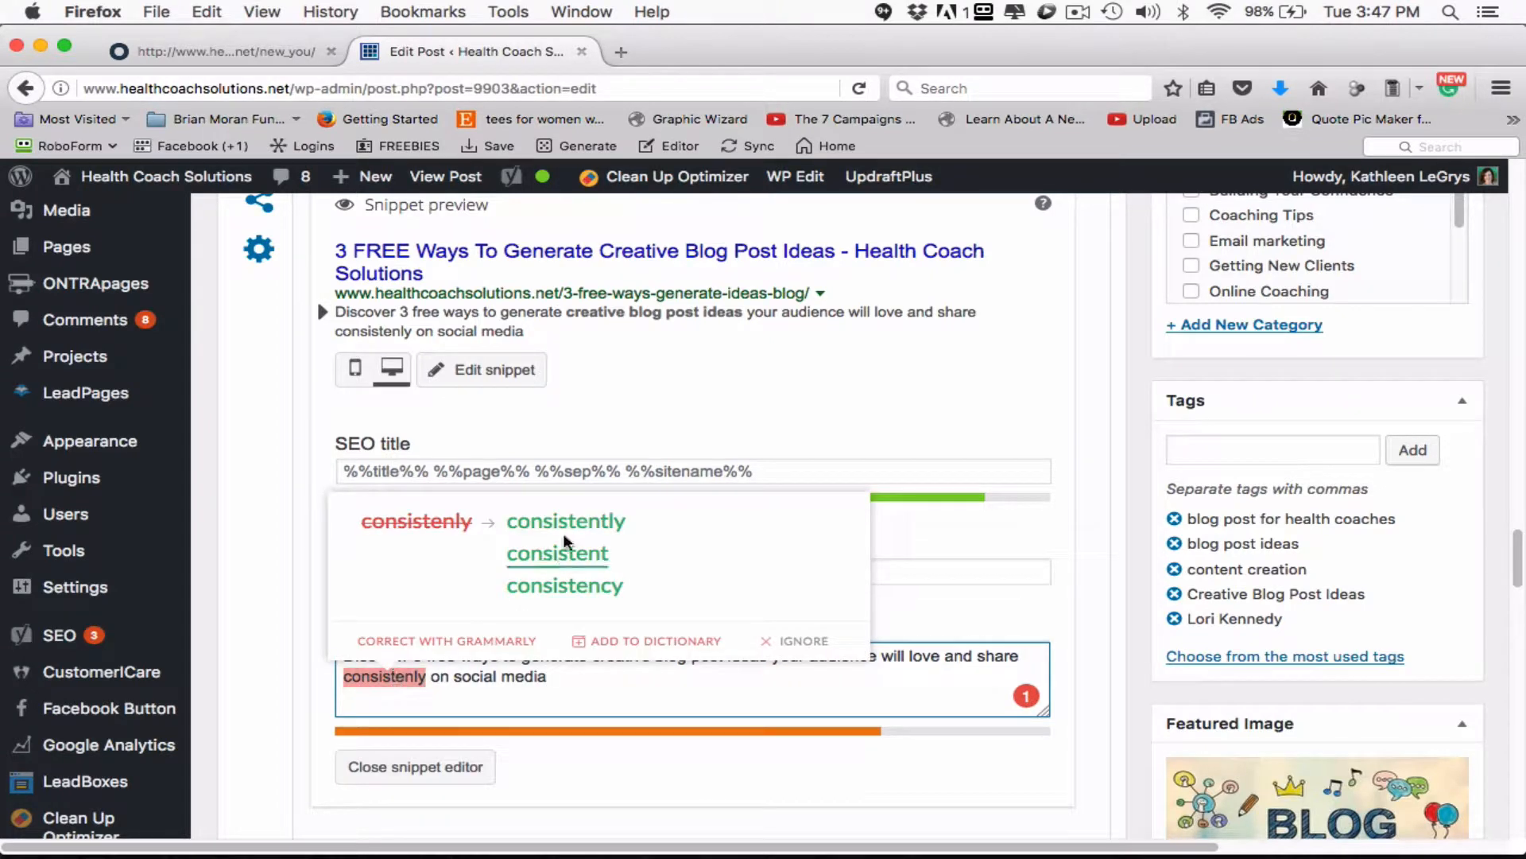
click(569, 524)
- Finish the meta description with "with their friends and family..." and close the snippet editor
click(705, 674)
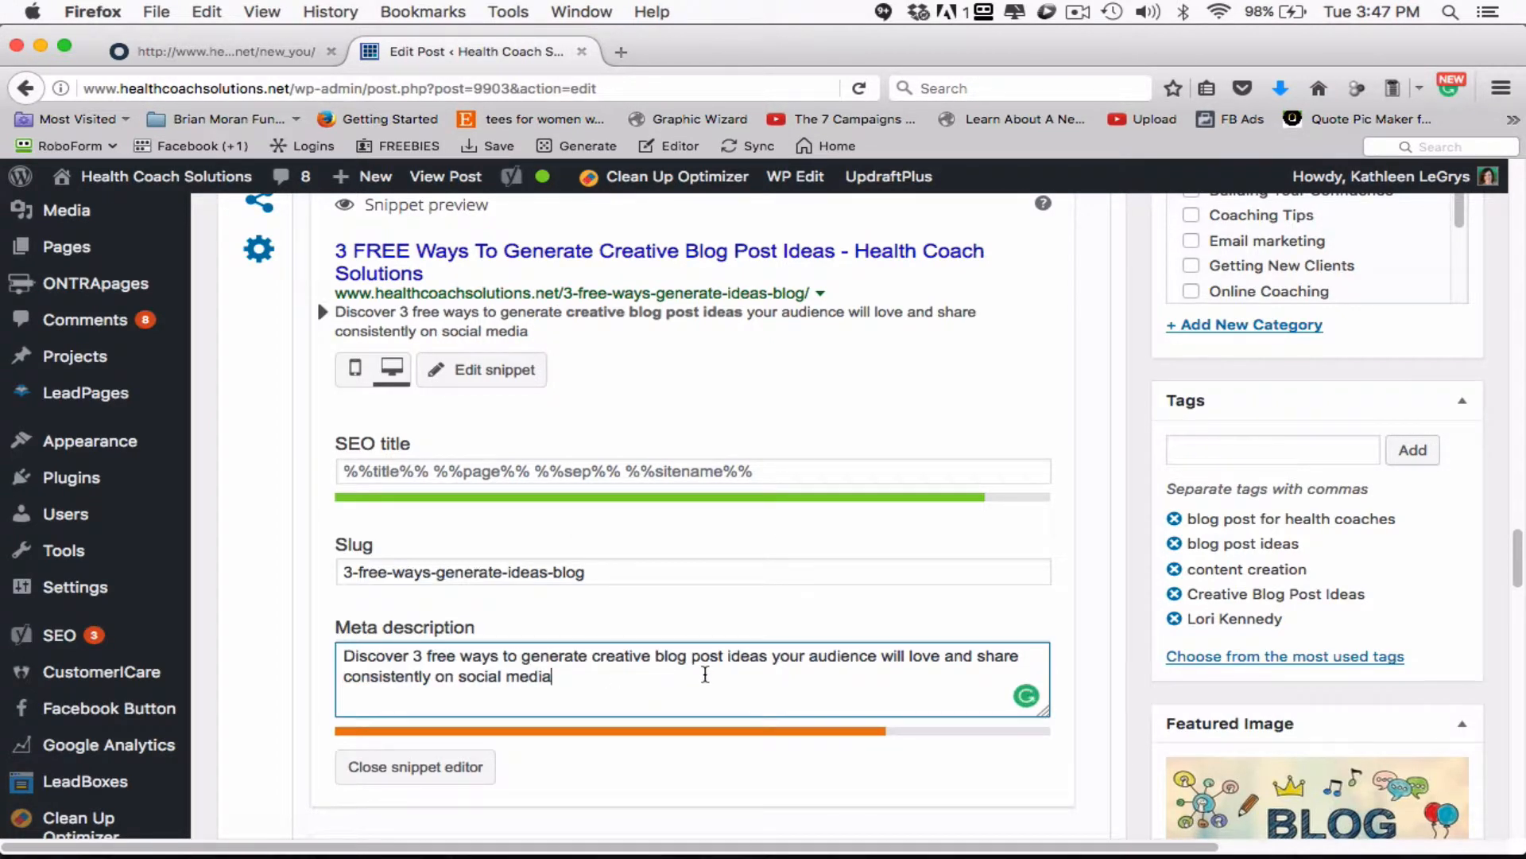
text(with th)
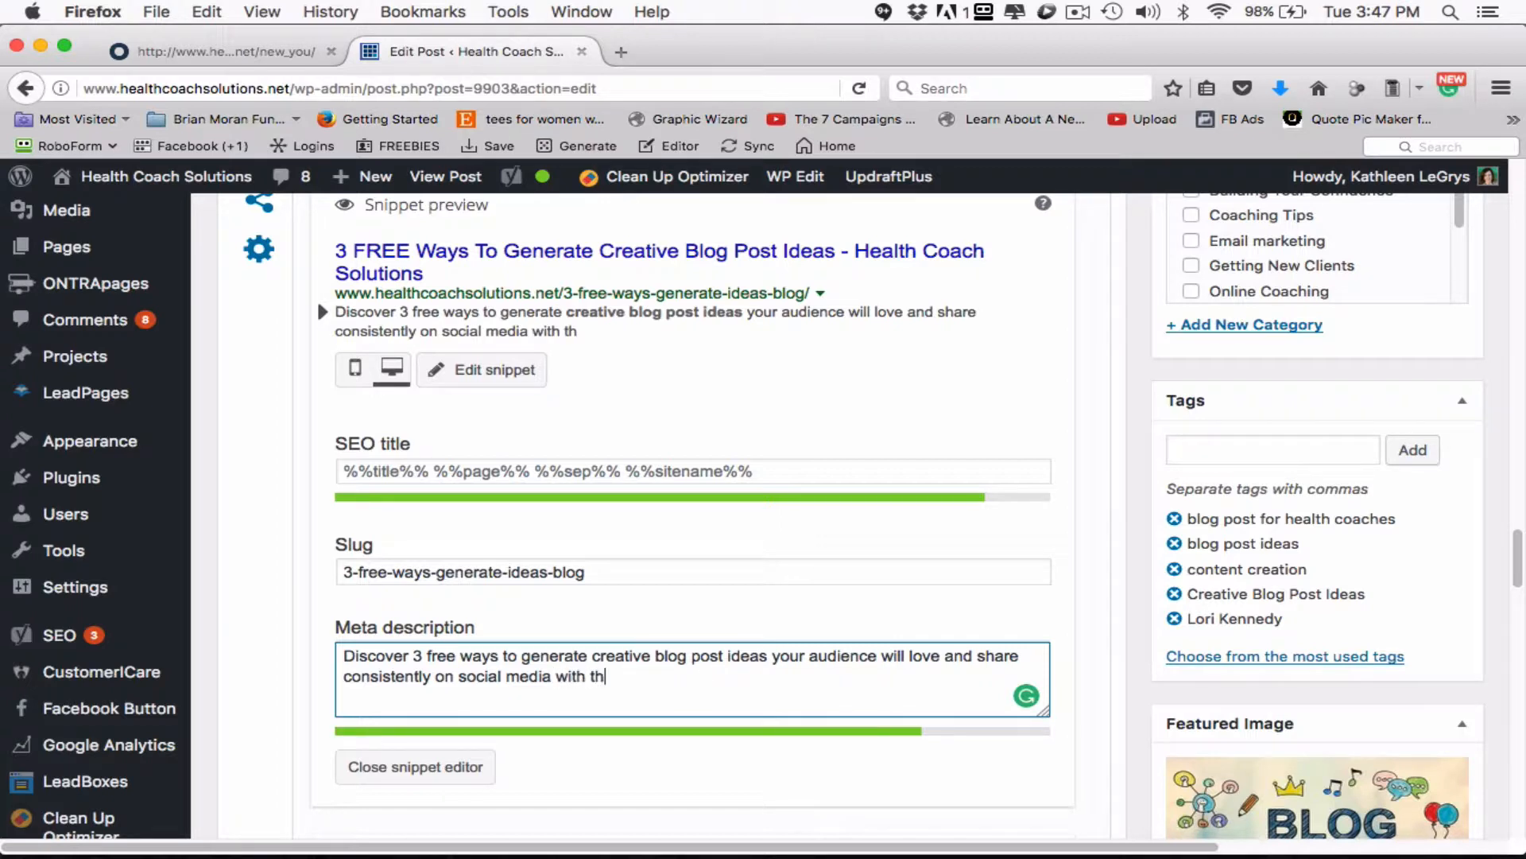
text(eir firen)
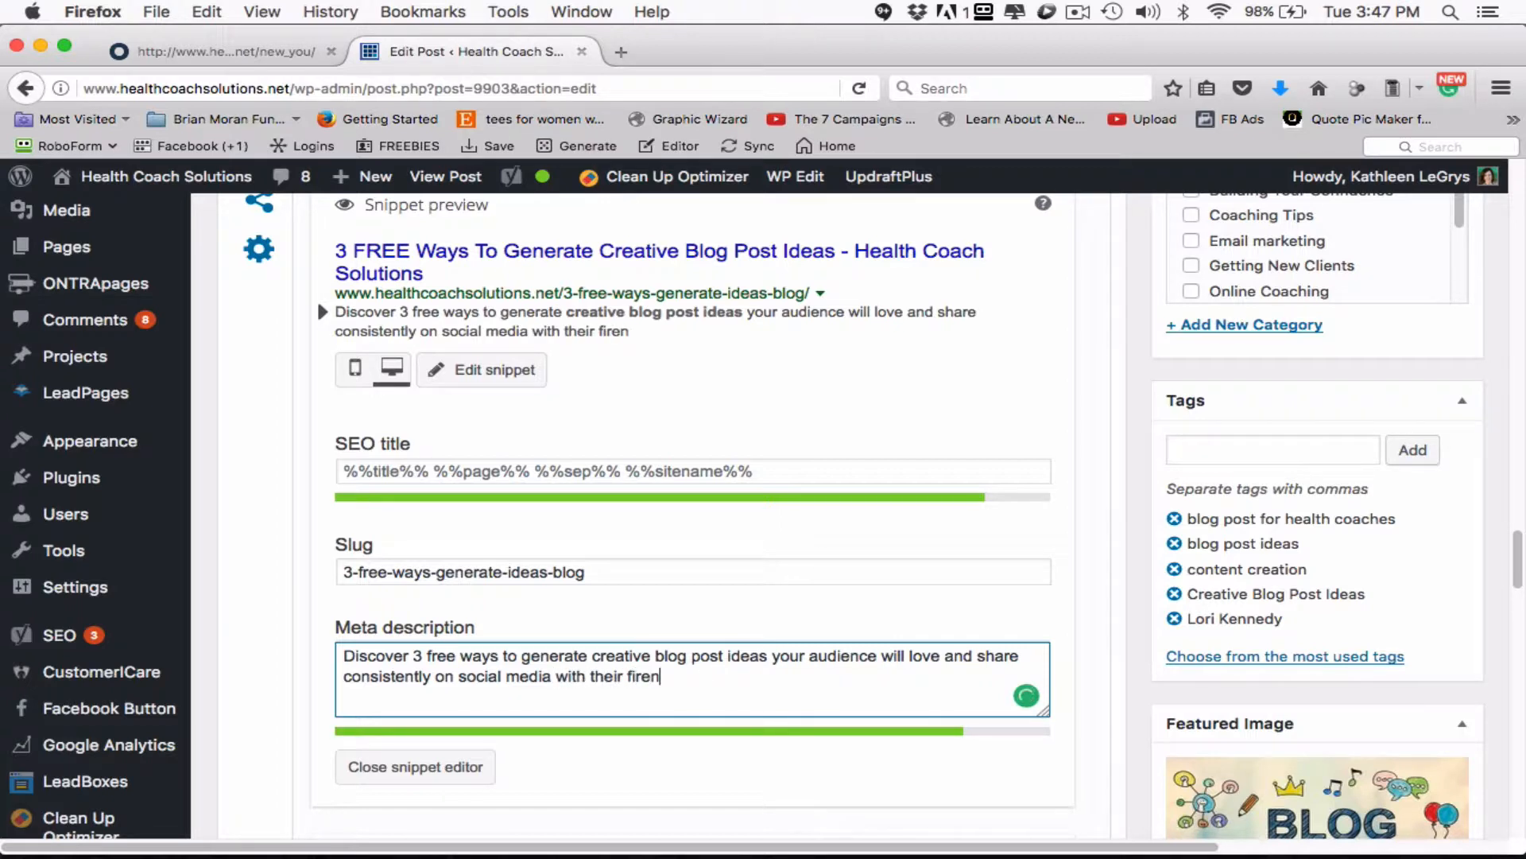
key(BackSpace)
key(BackSpace)
key(BackSpace)
key(BackSpace)
text(riends and fami)
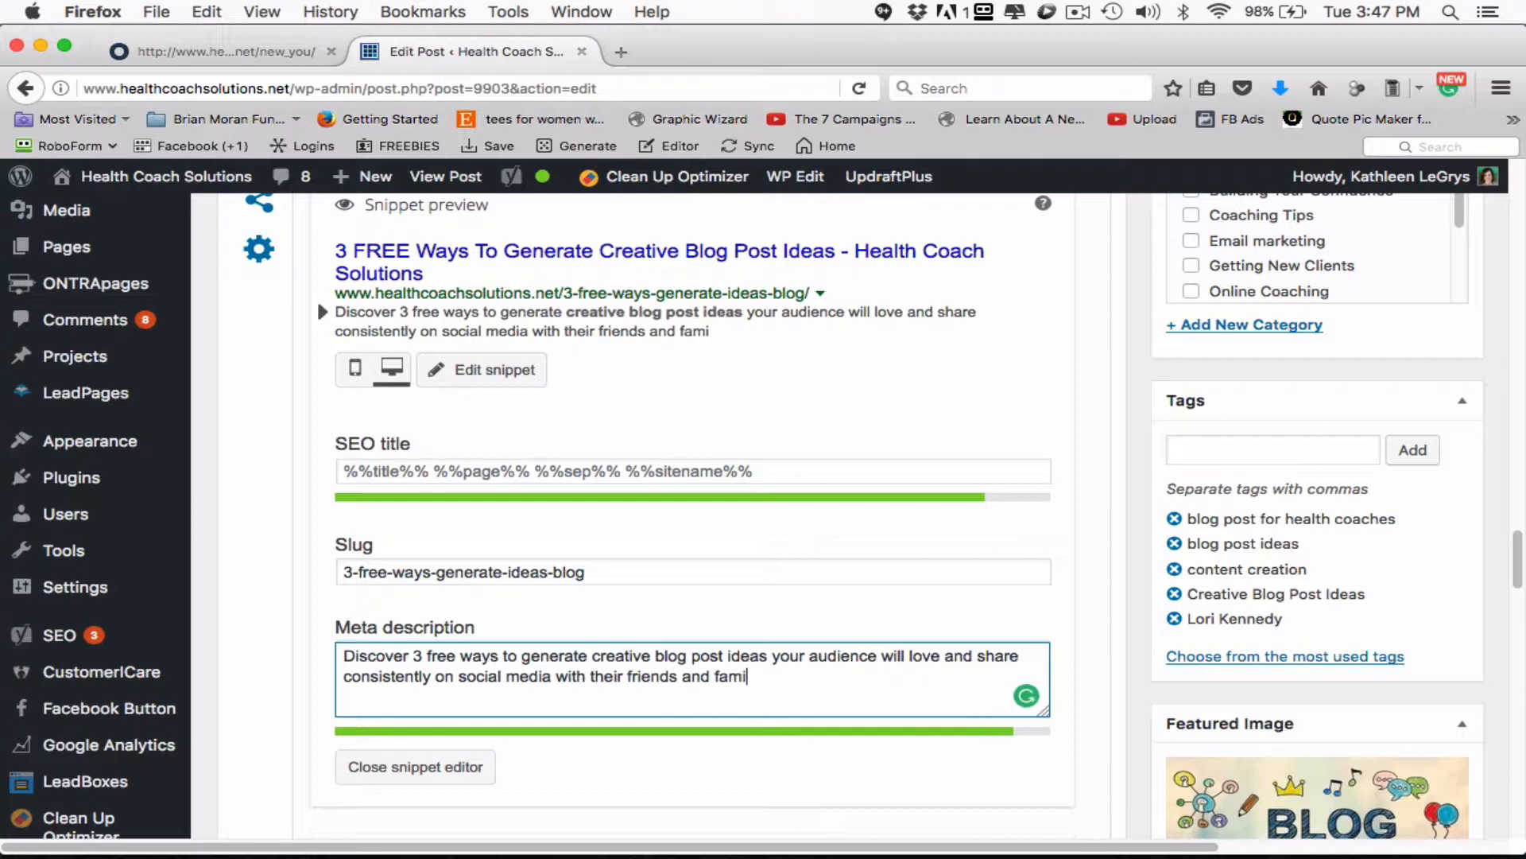
text(ly...)
click(599, 768)
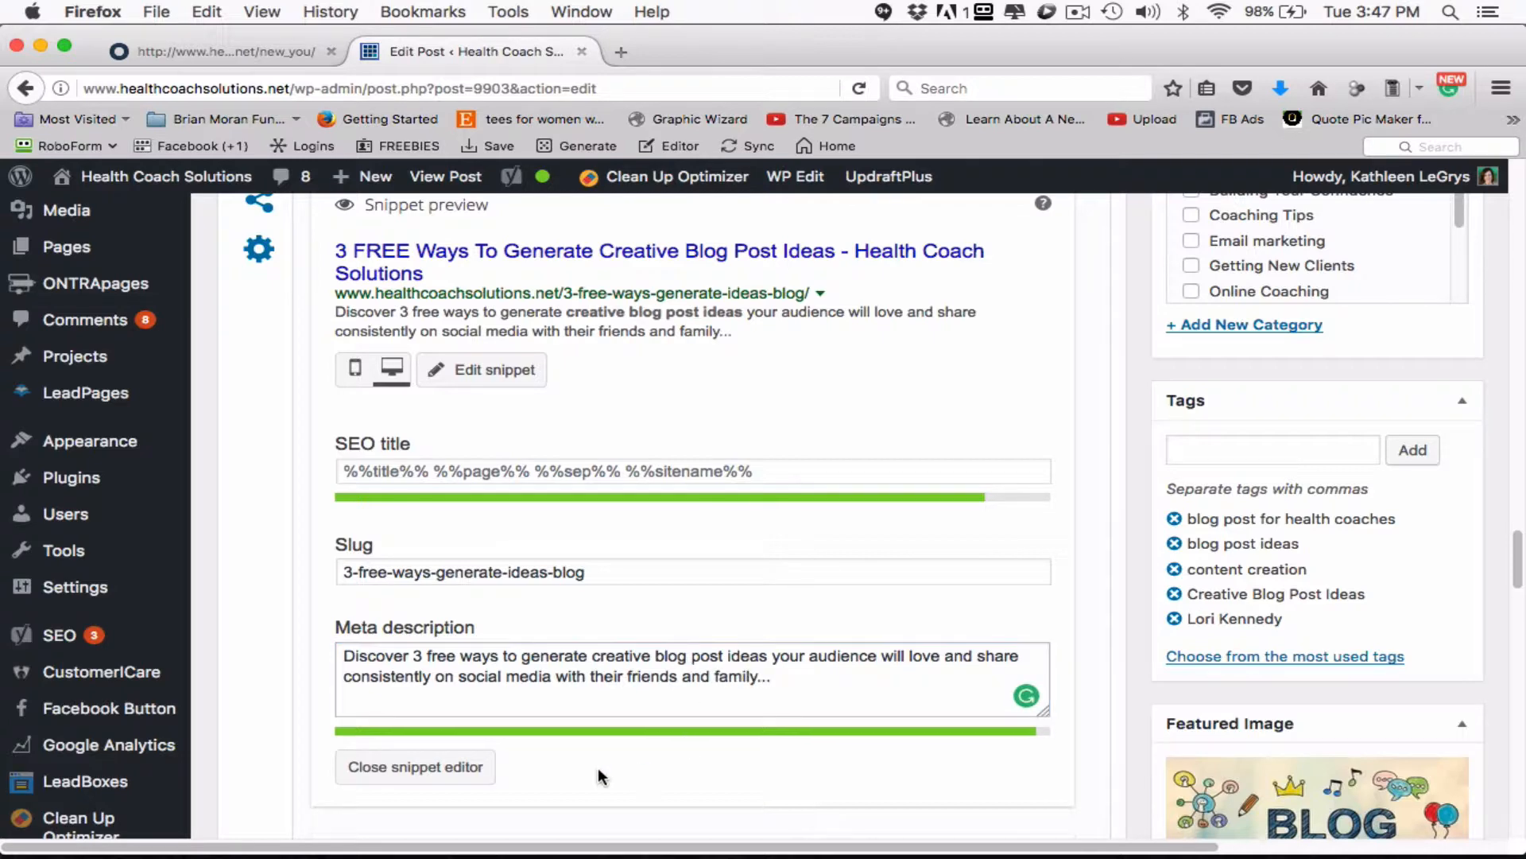
click(477, 773)
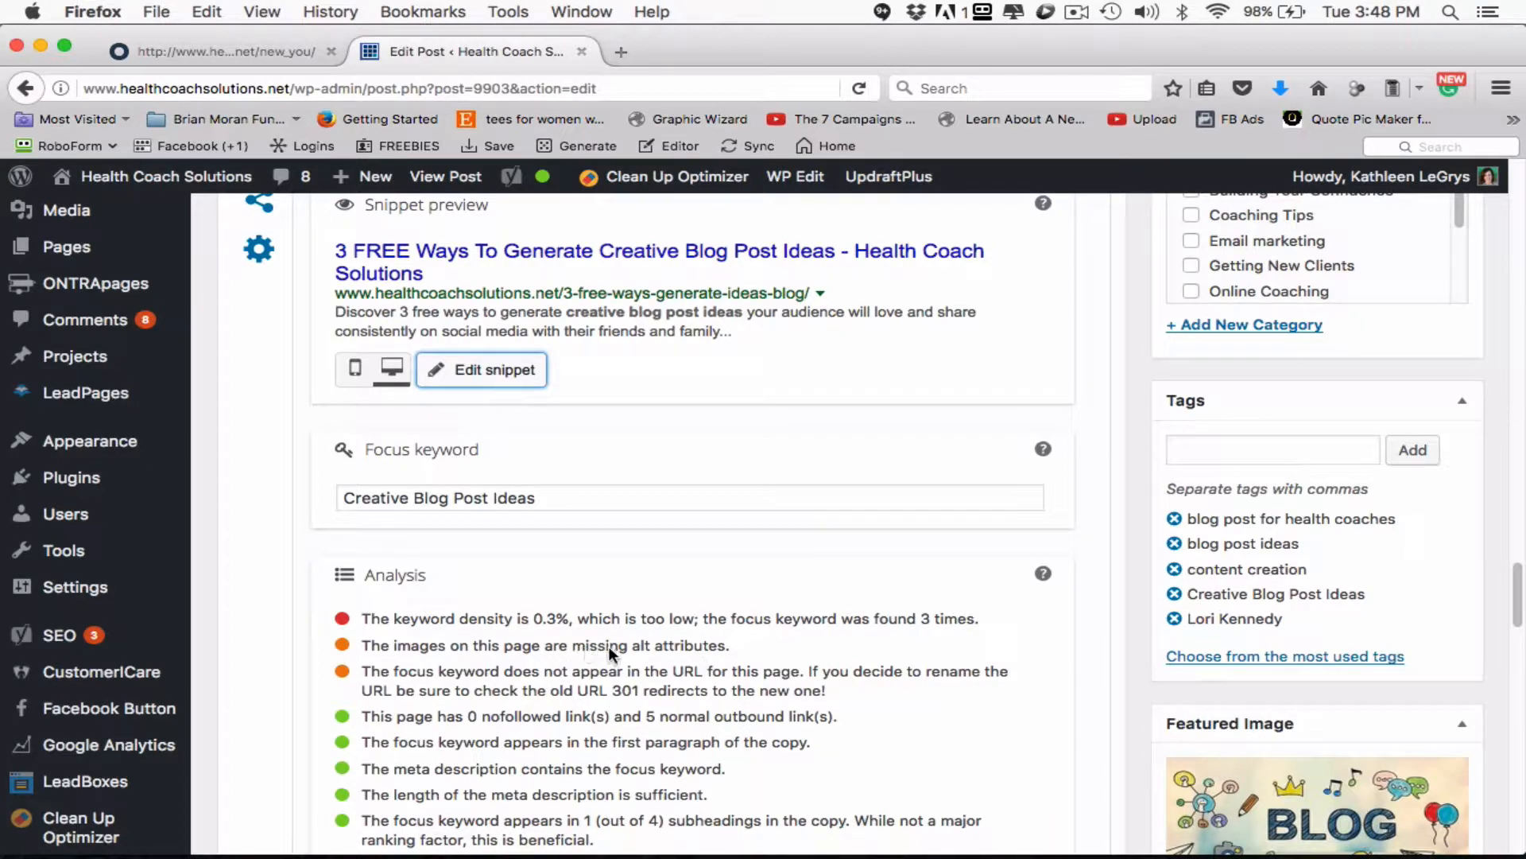
- Set the title attribute of the Health Expert Newsletter banner image in the post body to "Creative Blog Post Ideas"
scroll(783, 655, up, 15)
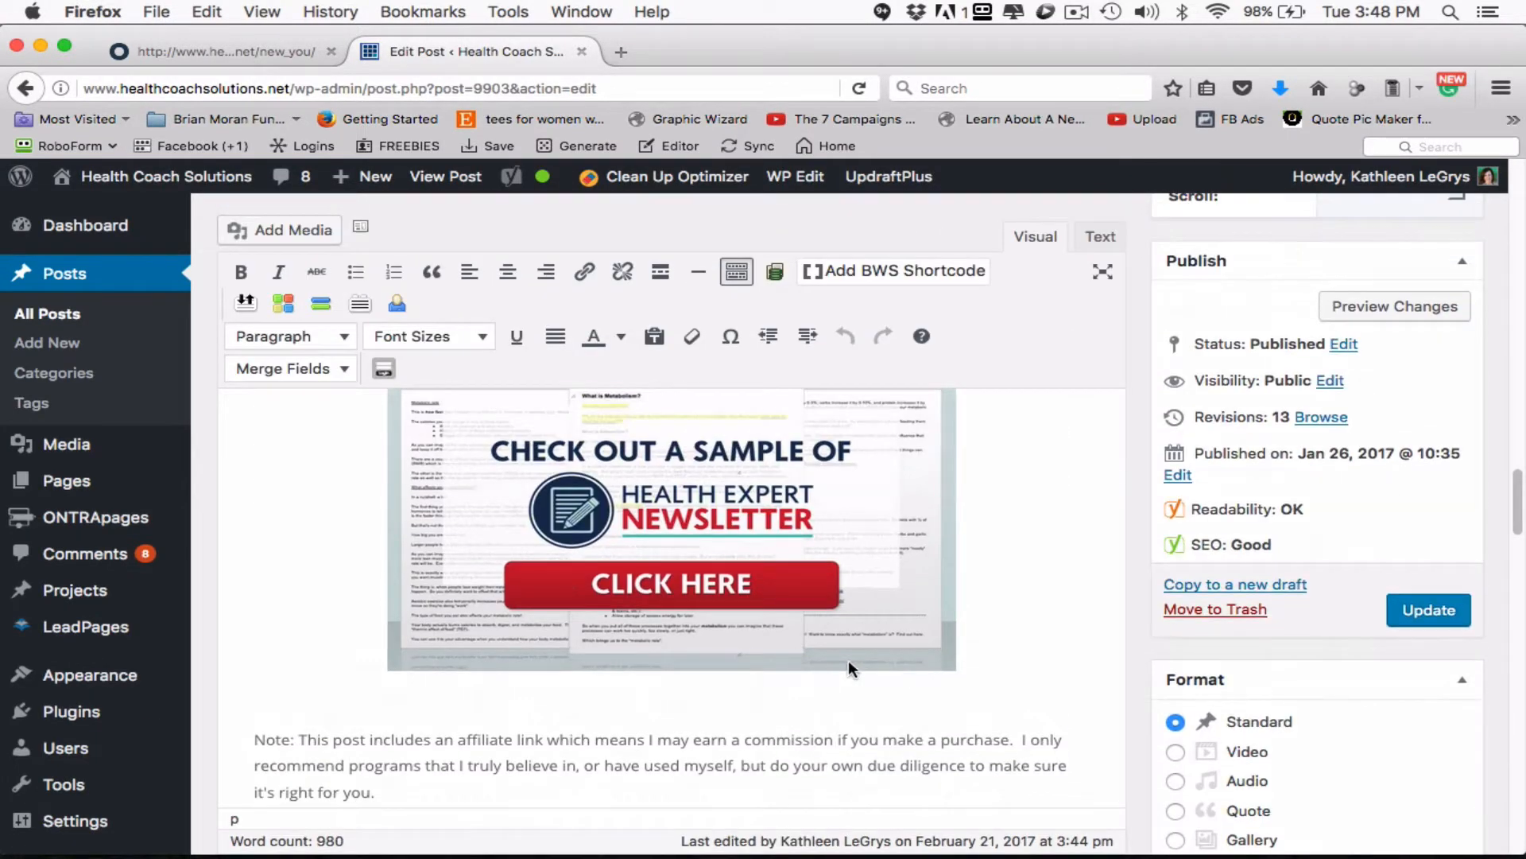
scroll(847, 656, up, 1)
click(713, 758)
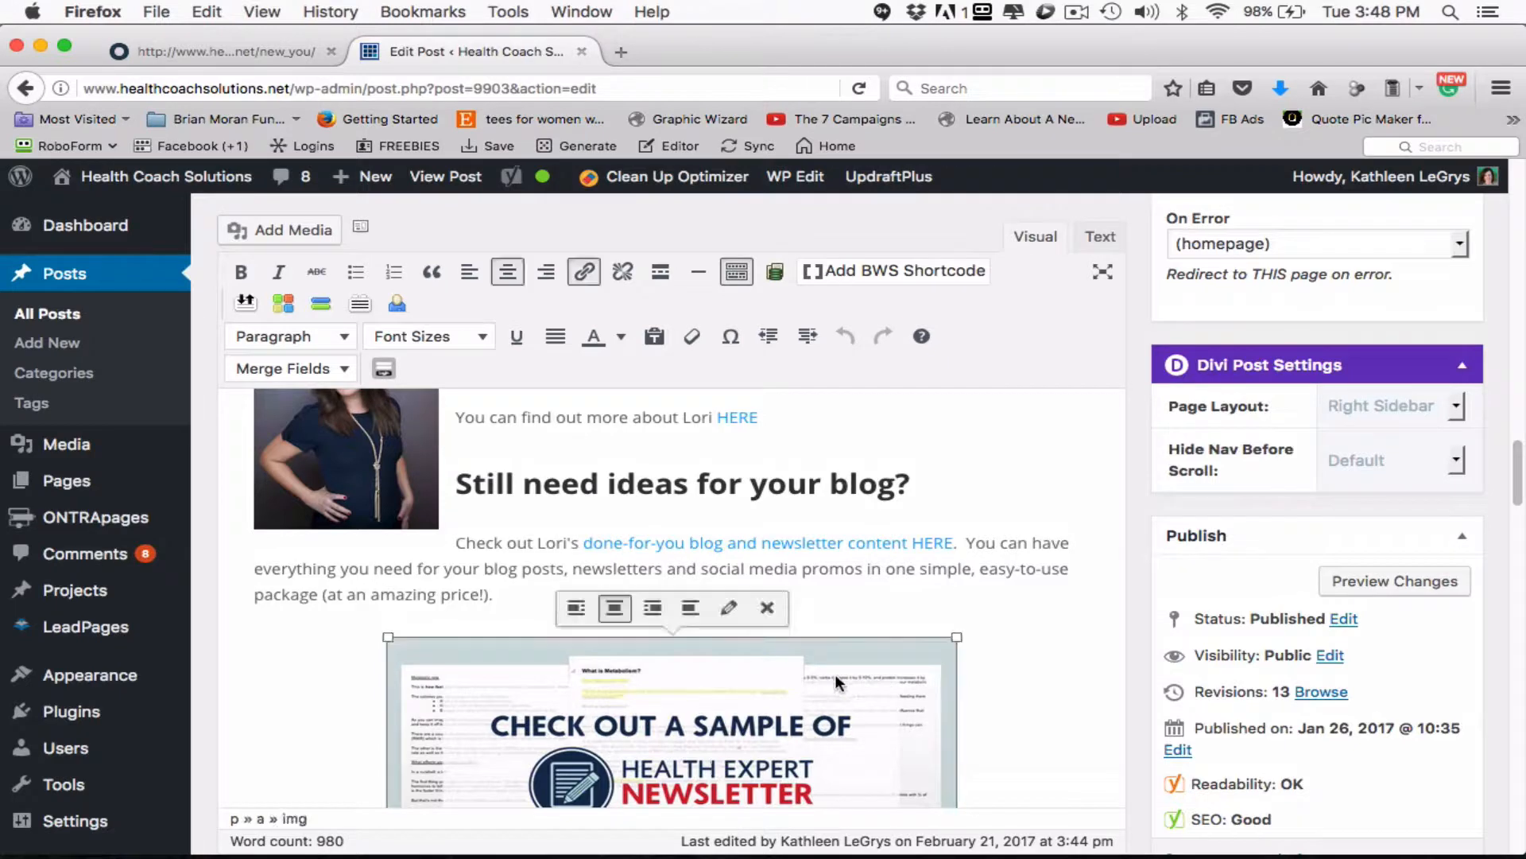
click(730, 612)
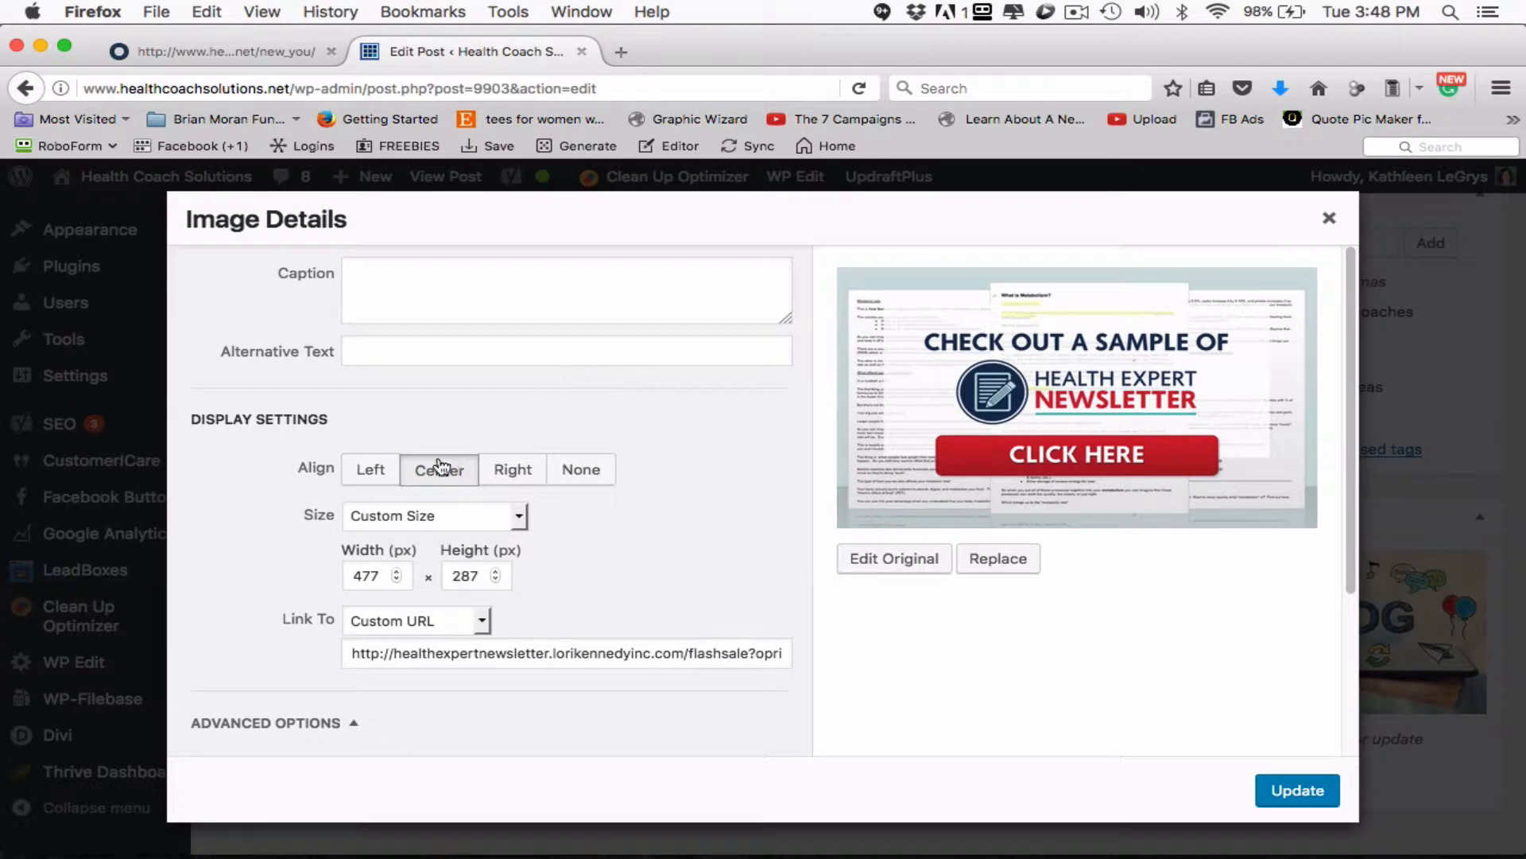
click(318, 721)
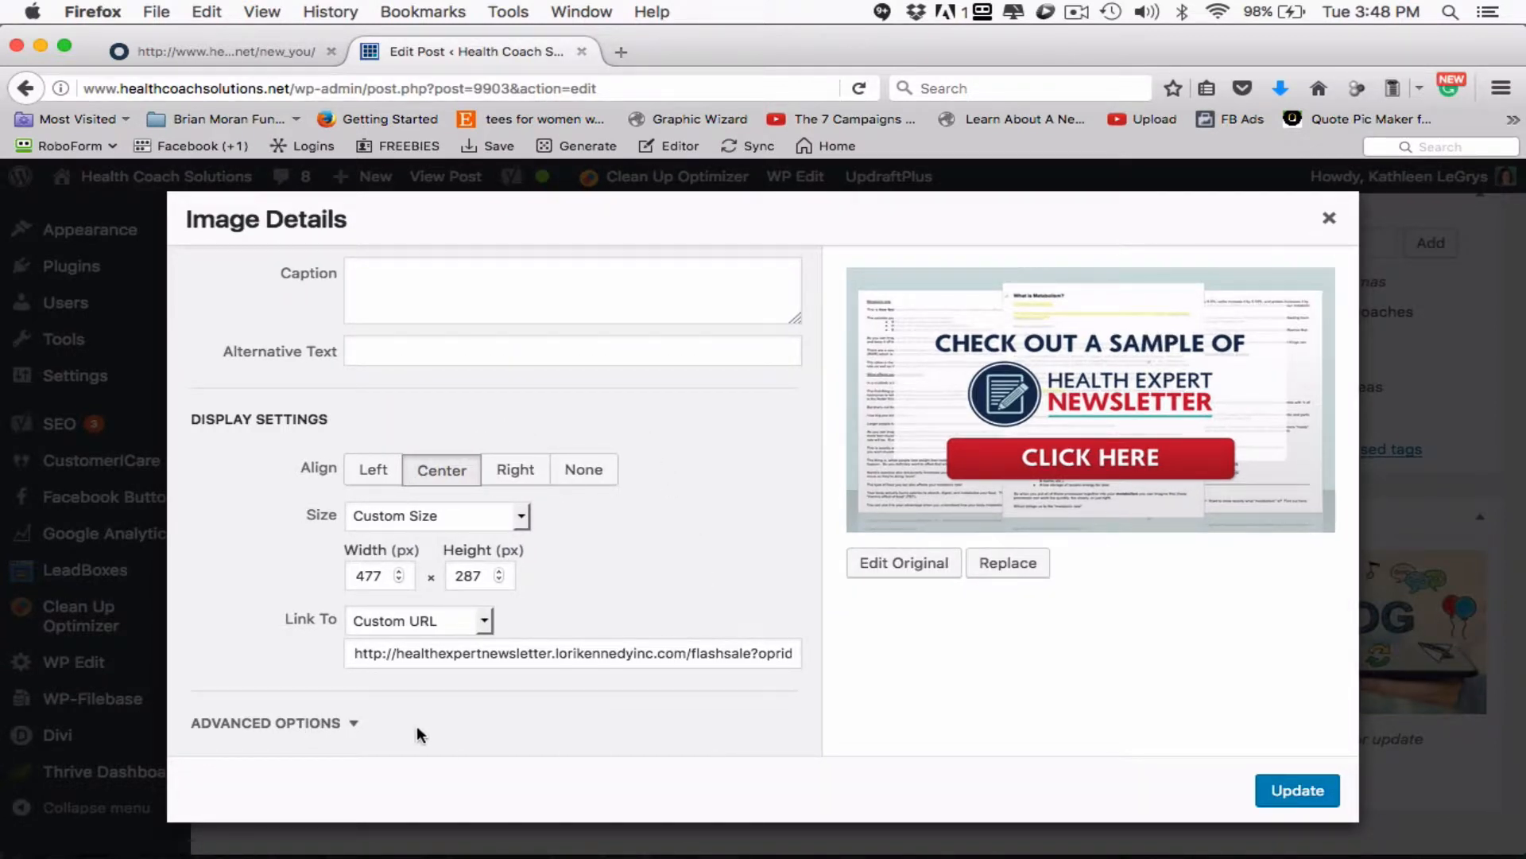
click(315, 724)
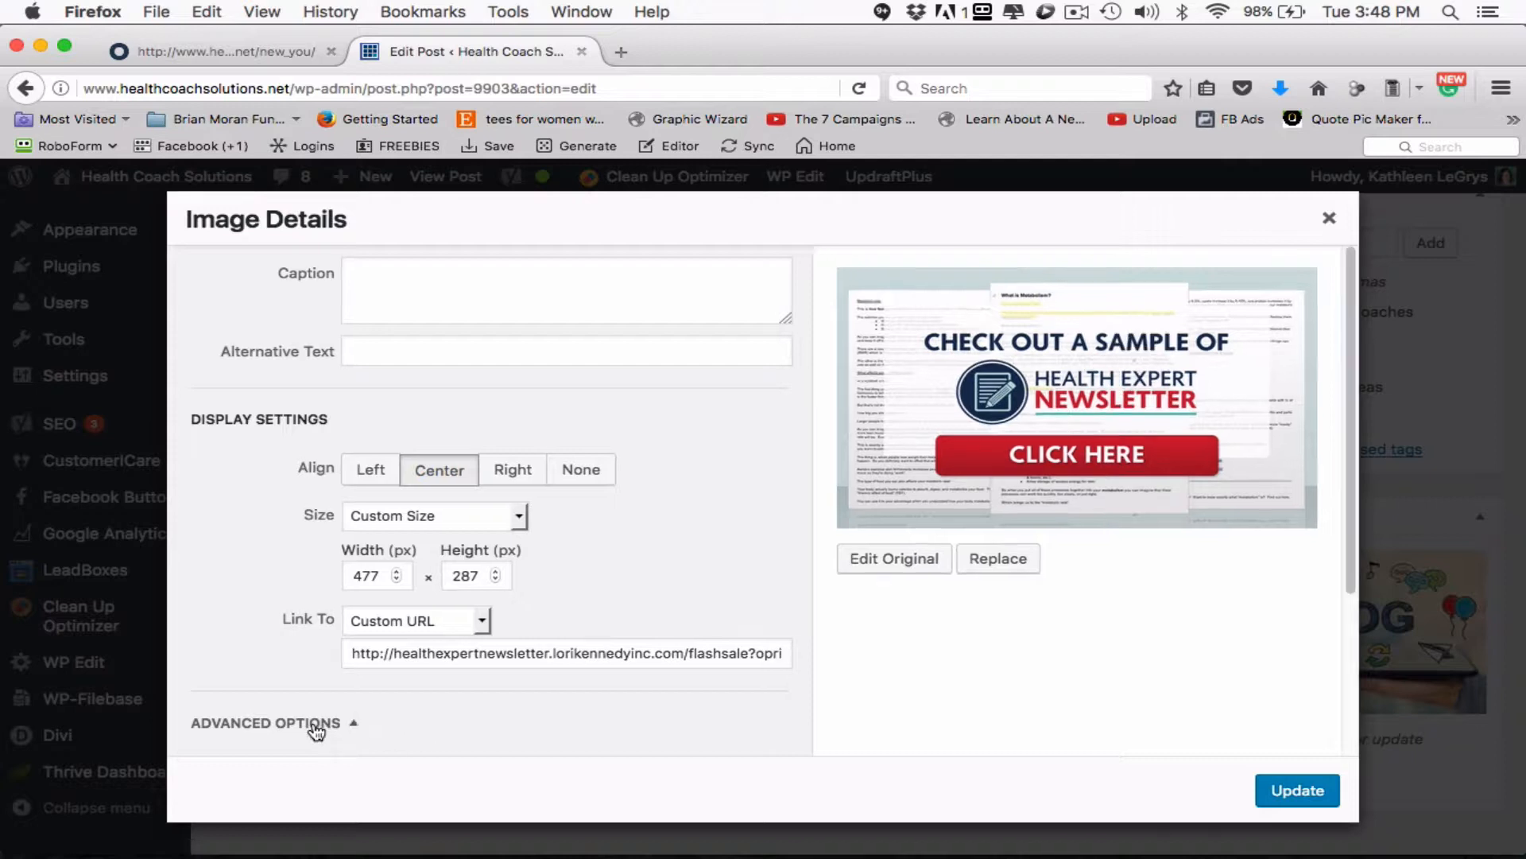
click(355, 725)
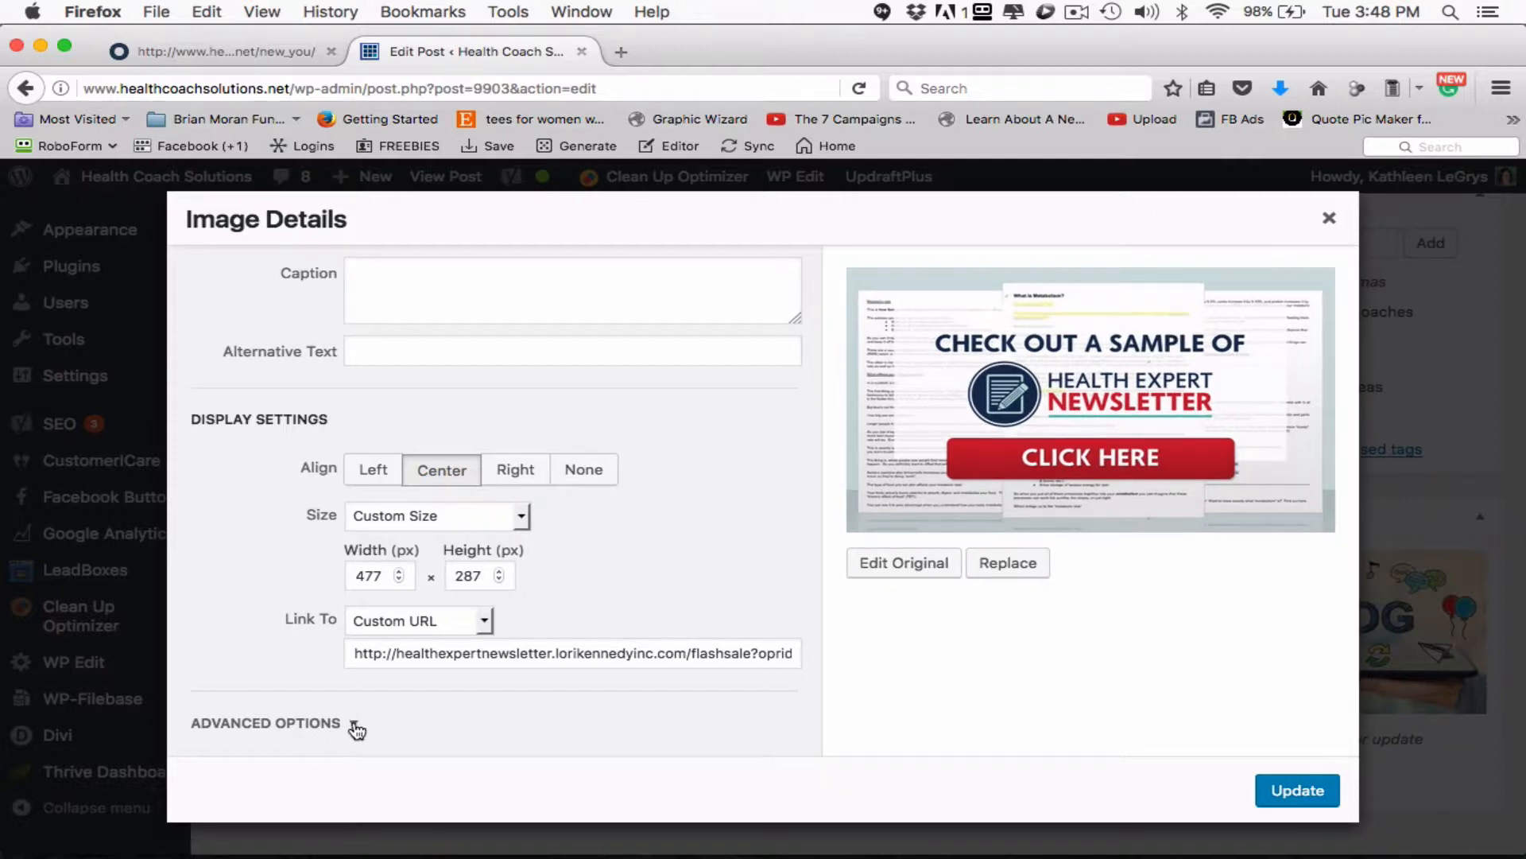
click(458, 351)
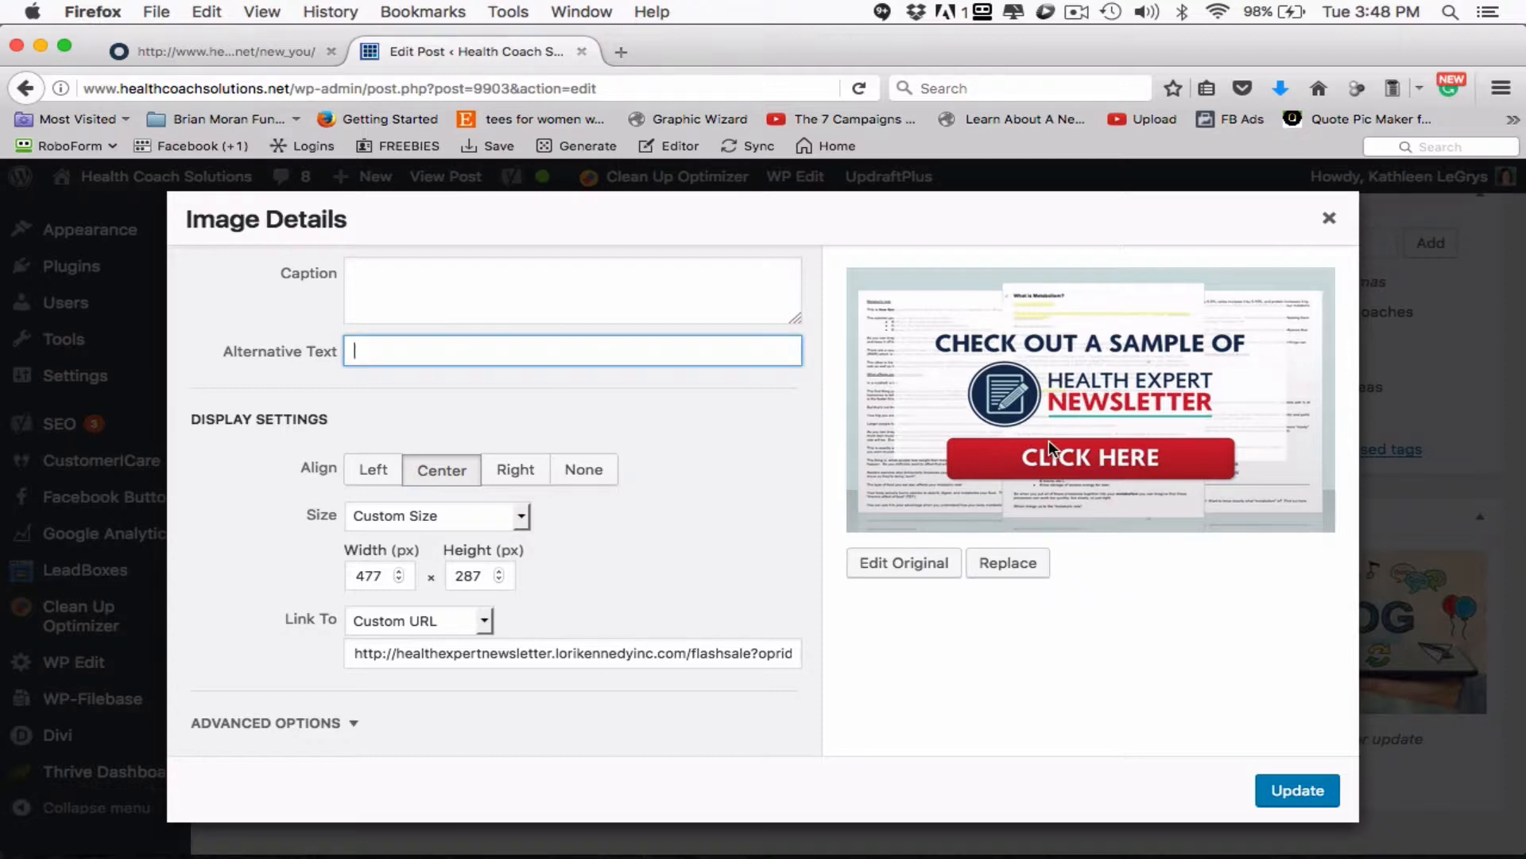
click(536, 700)
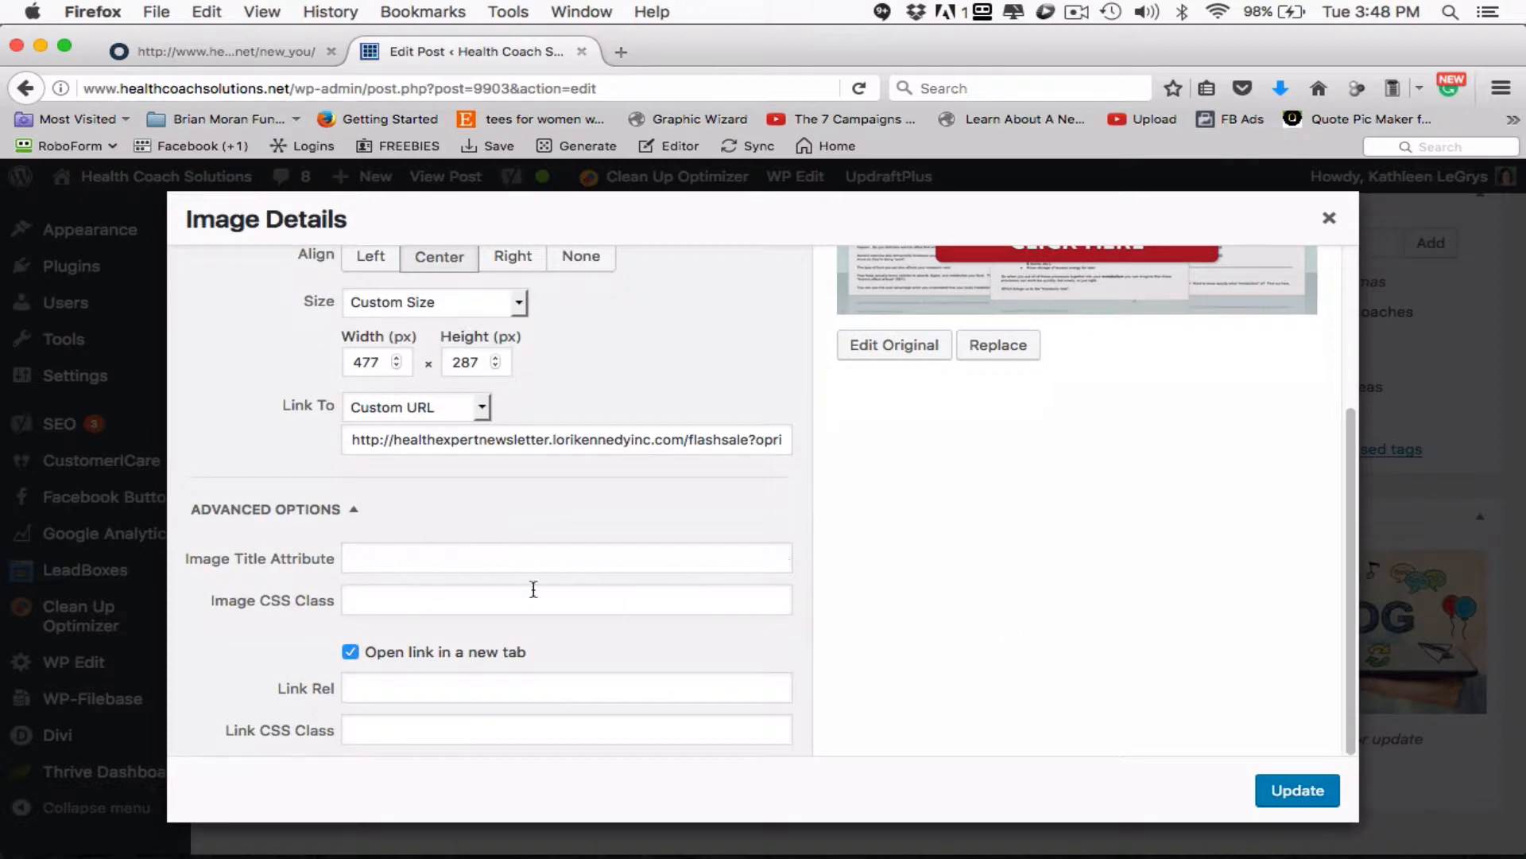
click(473, 563)
text(Creative Blog Post Ideas)
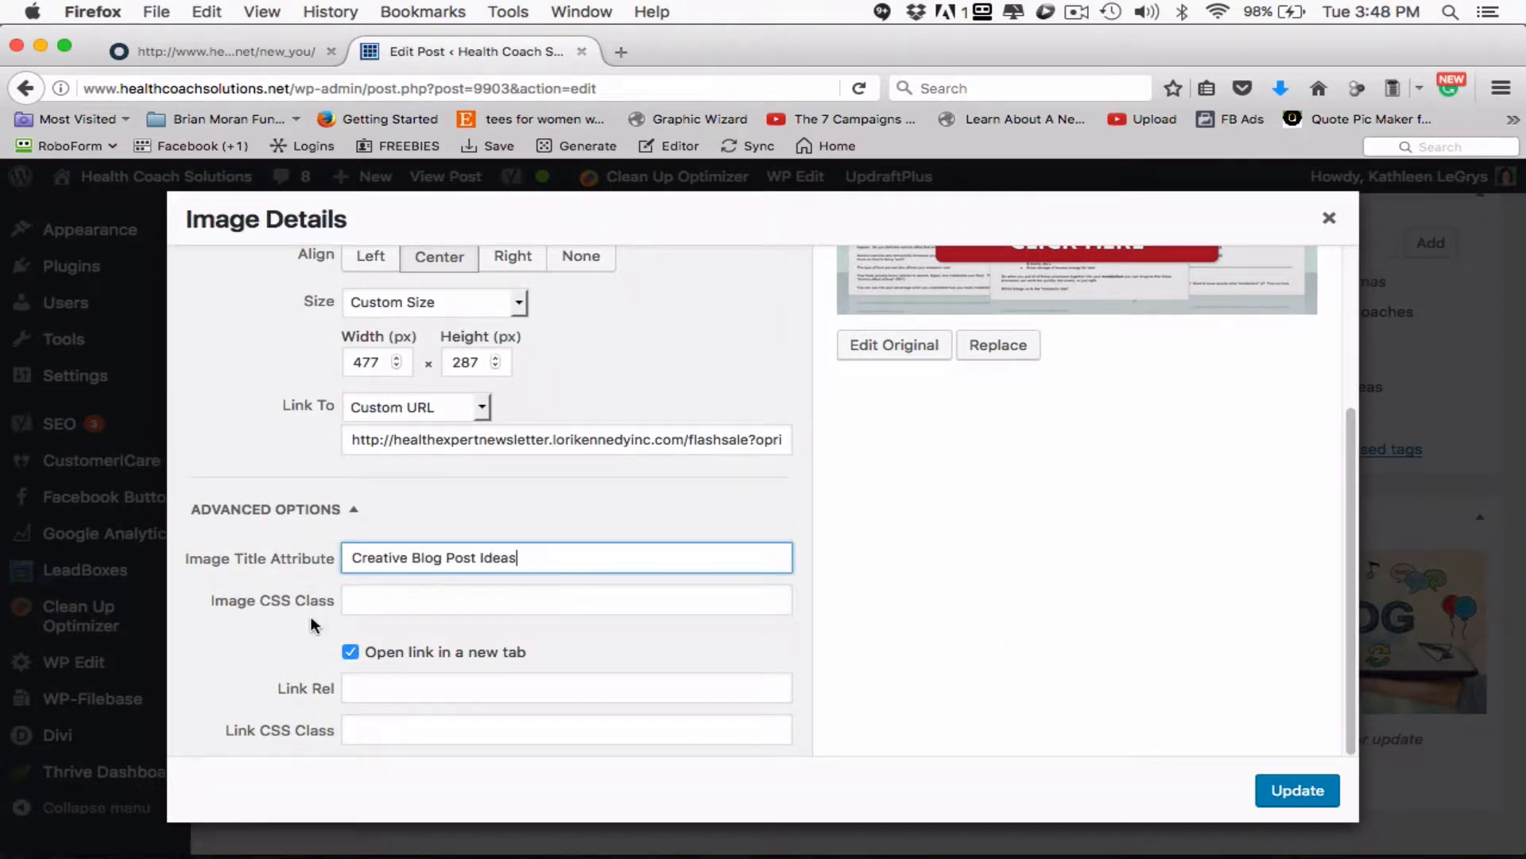
- Set the alternative text of the Health Expert Newsletter banner image to "Creative Blog Post Ideas"
scroll(531, 546, up, 1)
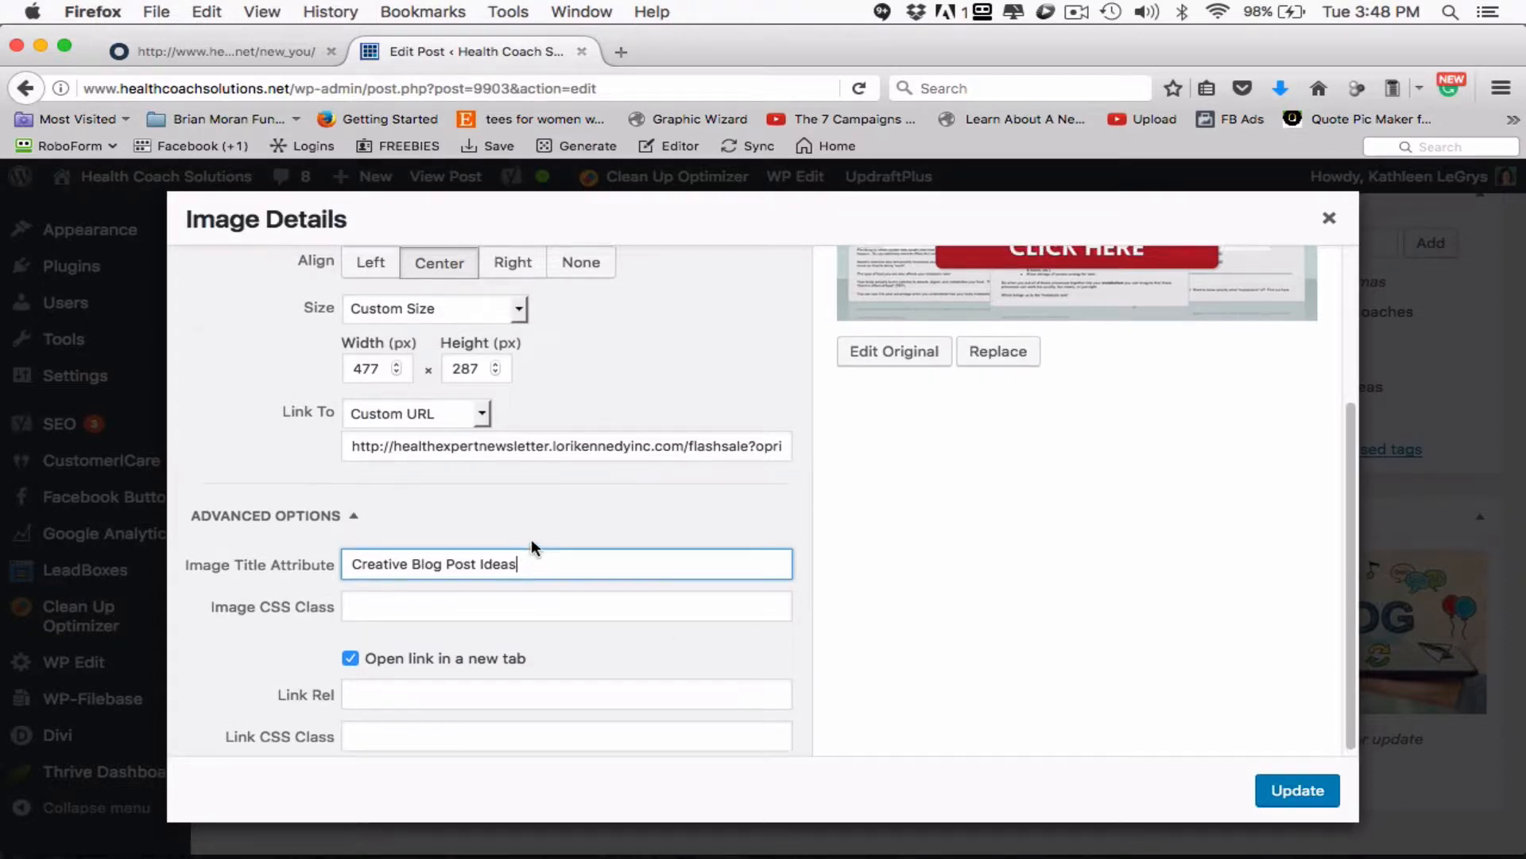
scroll(533, 545, up, 5)
click(416, 281)
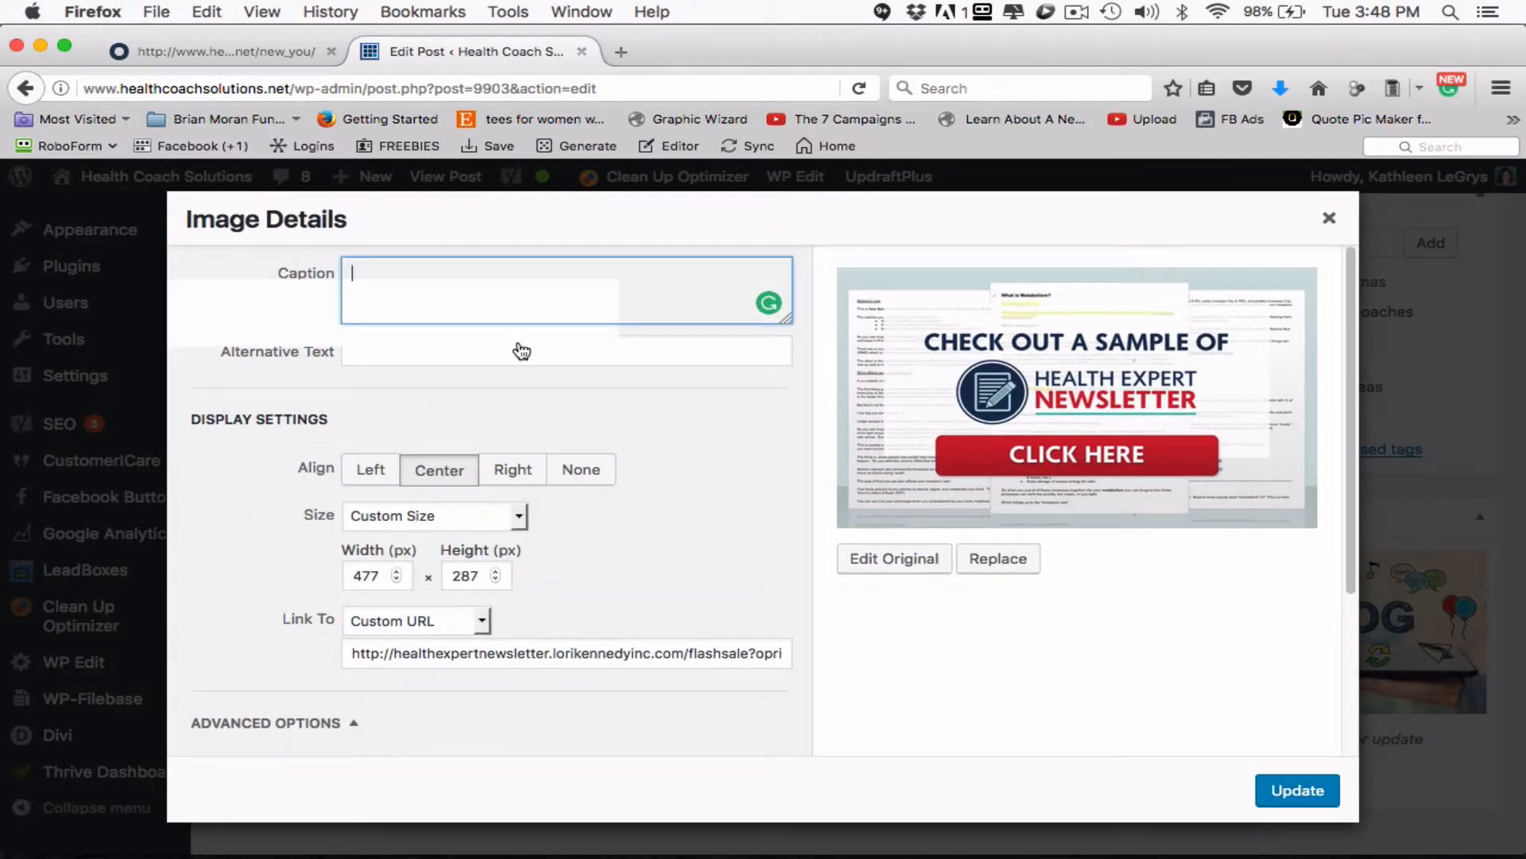
click(403, 349)
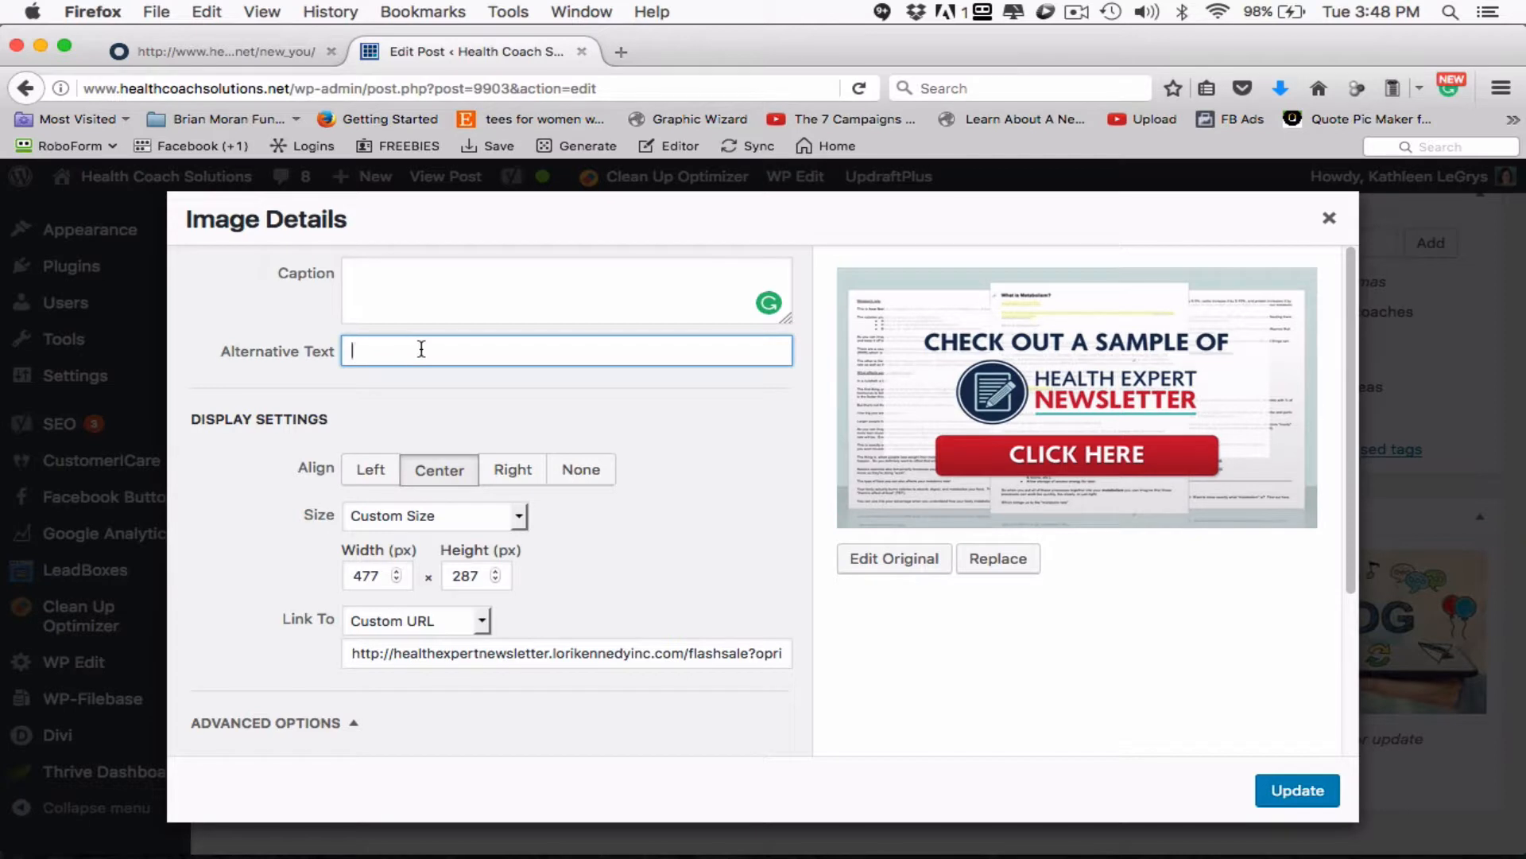
text(Creative Blog Post Ideas)
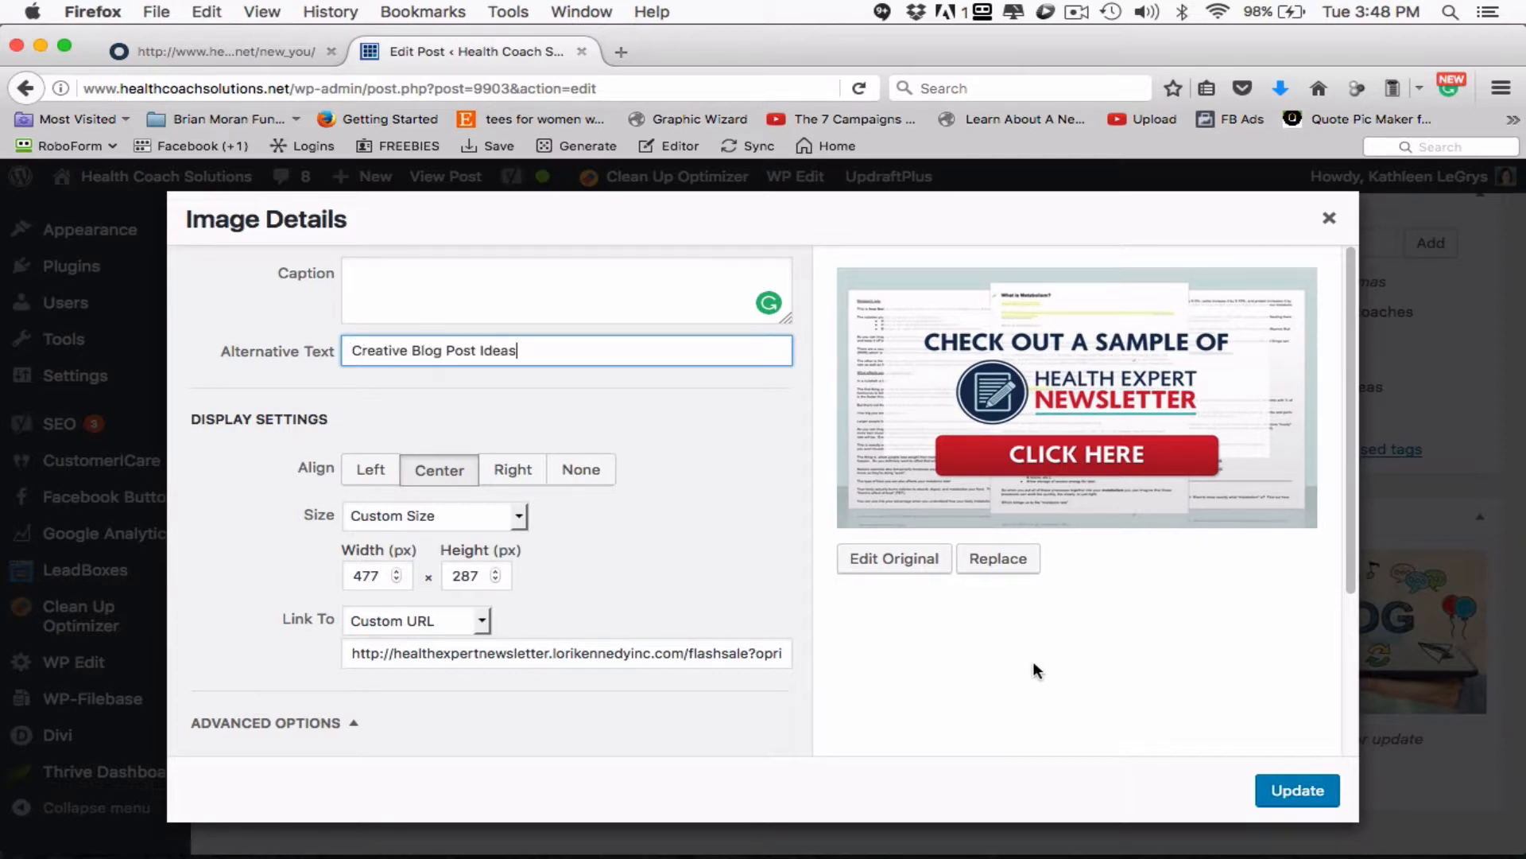
- Check the banner's custom link URL, keep its link opening in a new tab, and apply the image details
scroll(663, 701, down, 5)
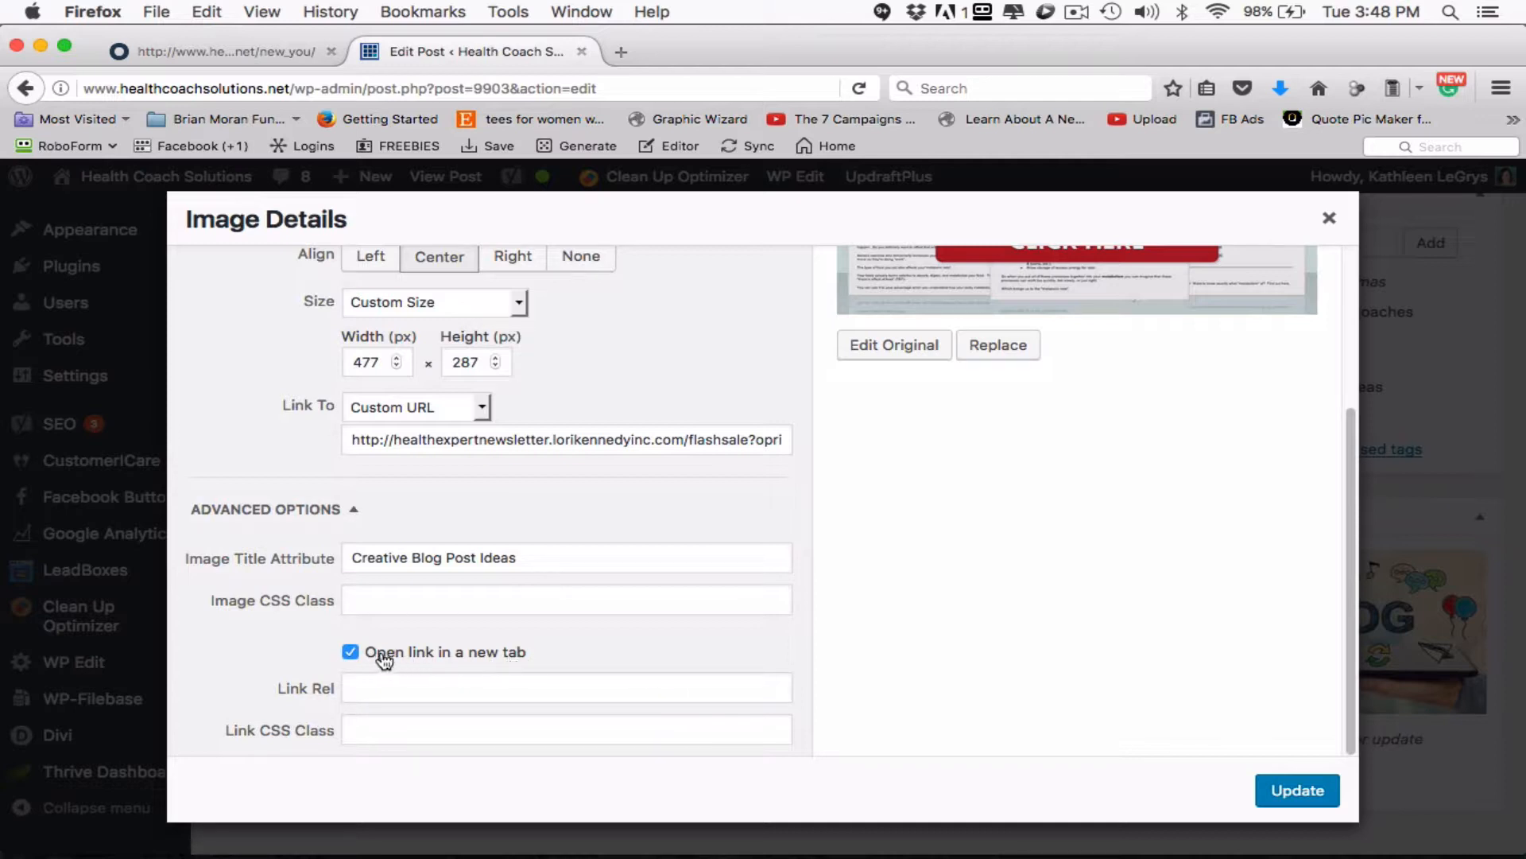
click(352, 653)
click(352, 652)
click(596, 440)
click(598, 440)
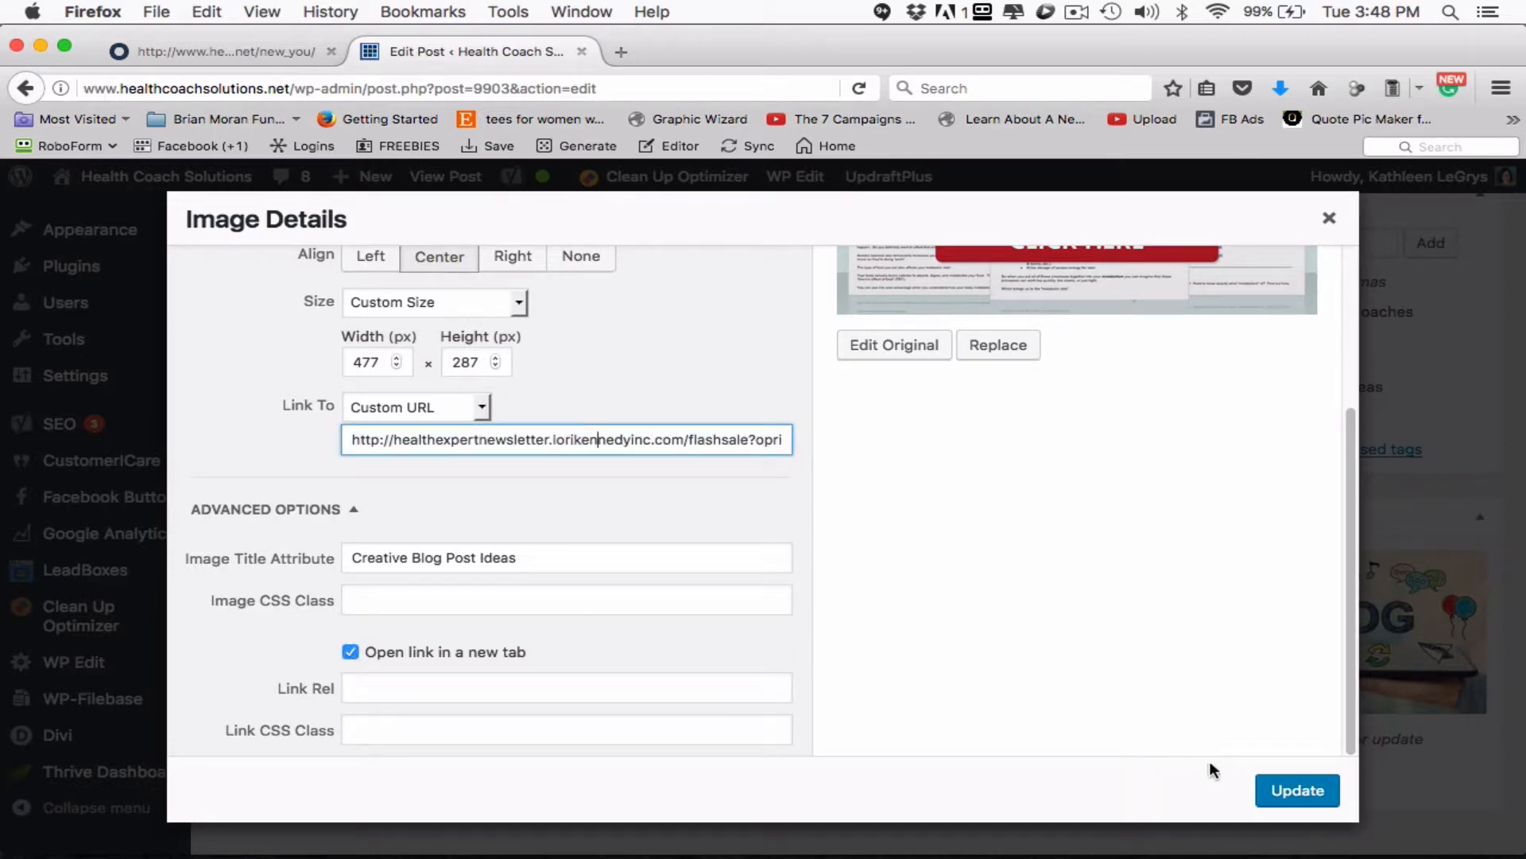
click(1290, 793)
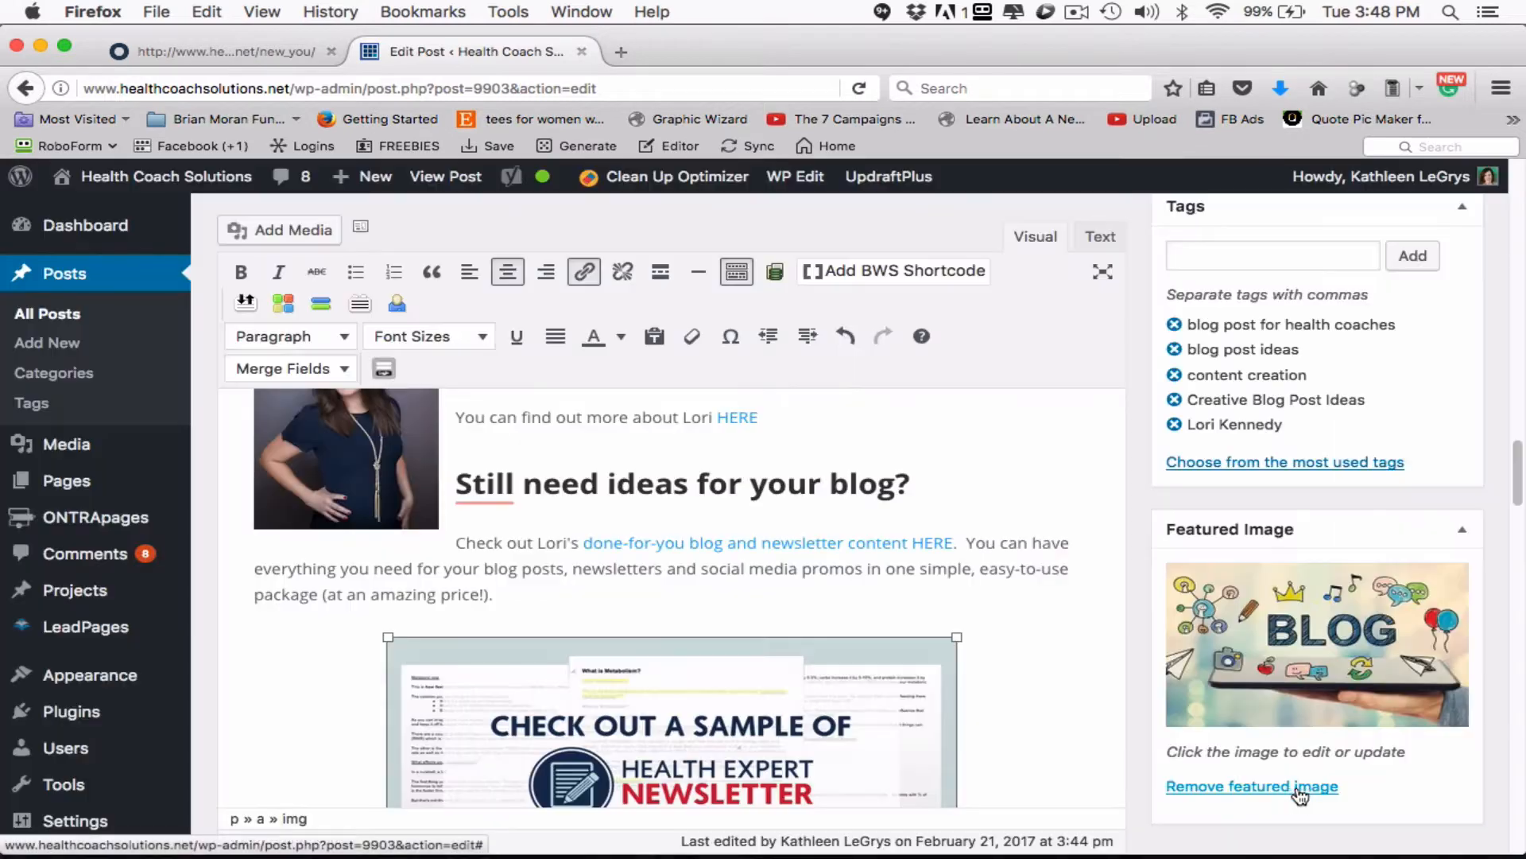
- Look back over the post body and update the published post with the banner image changes
scroll(753, 540, up, 5)
scroll(753, 540, up, 3)
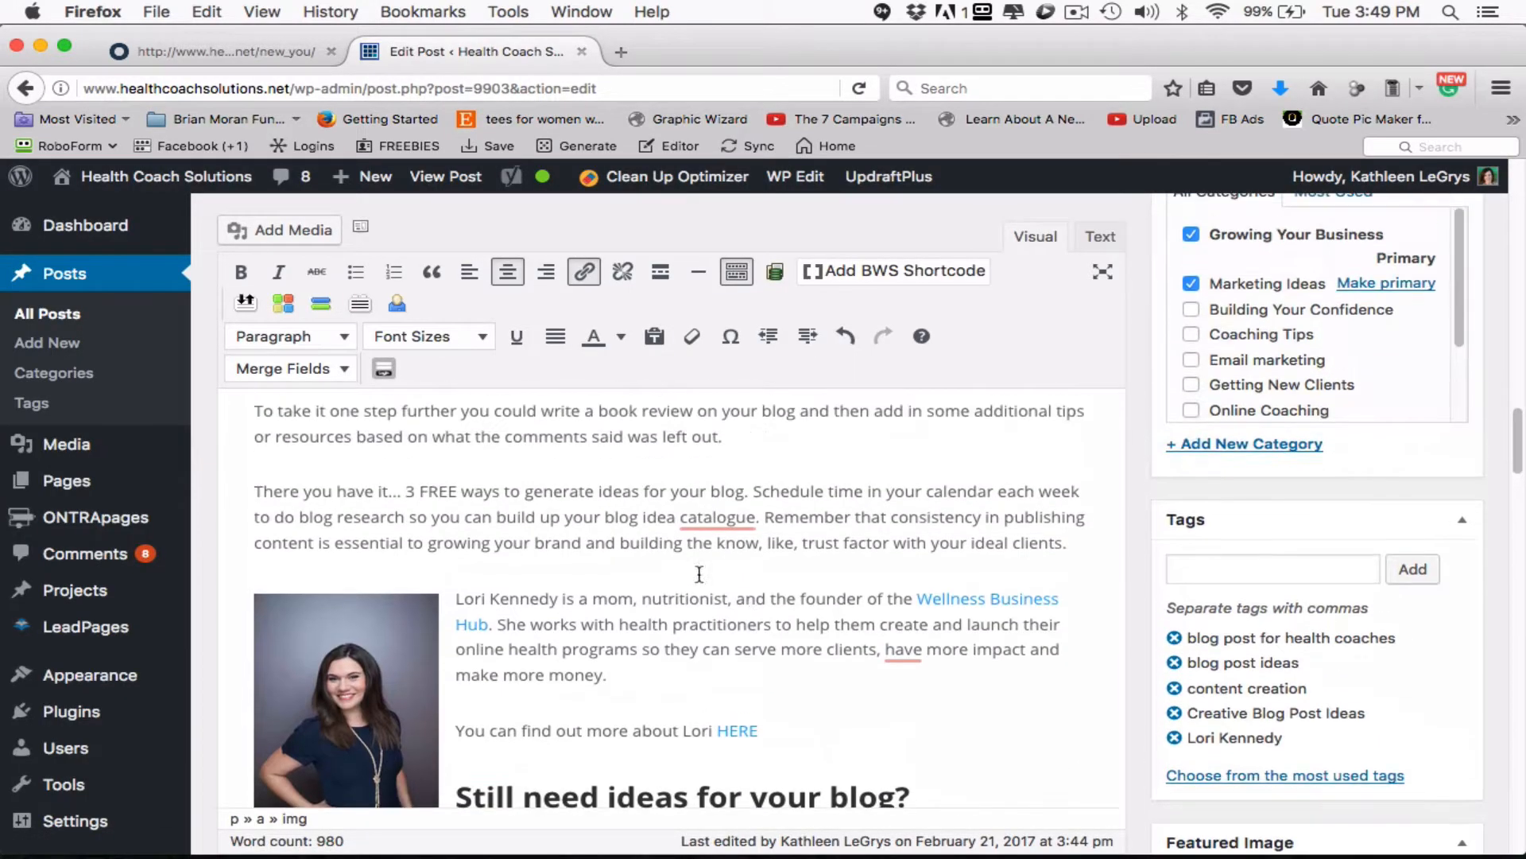
click(390, 727)
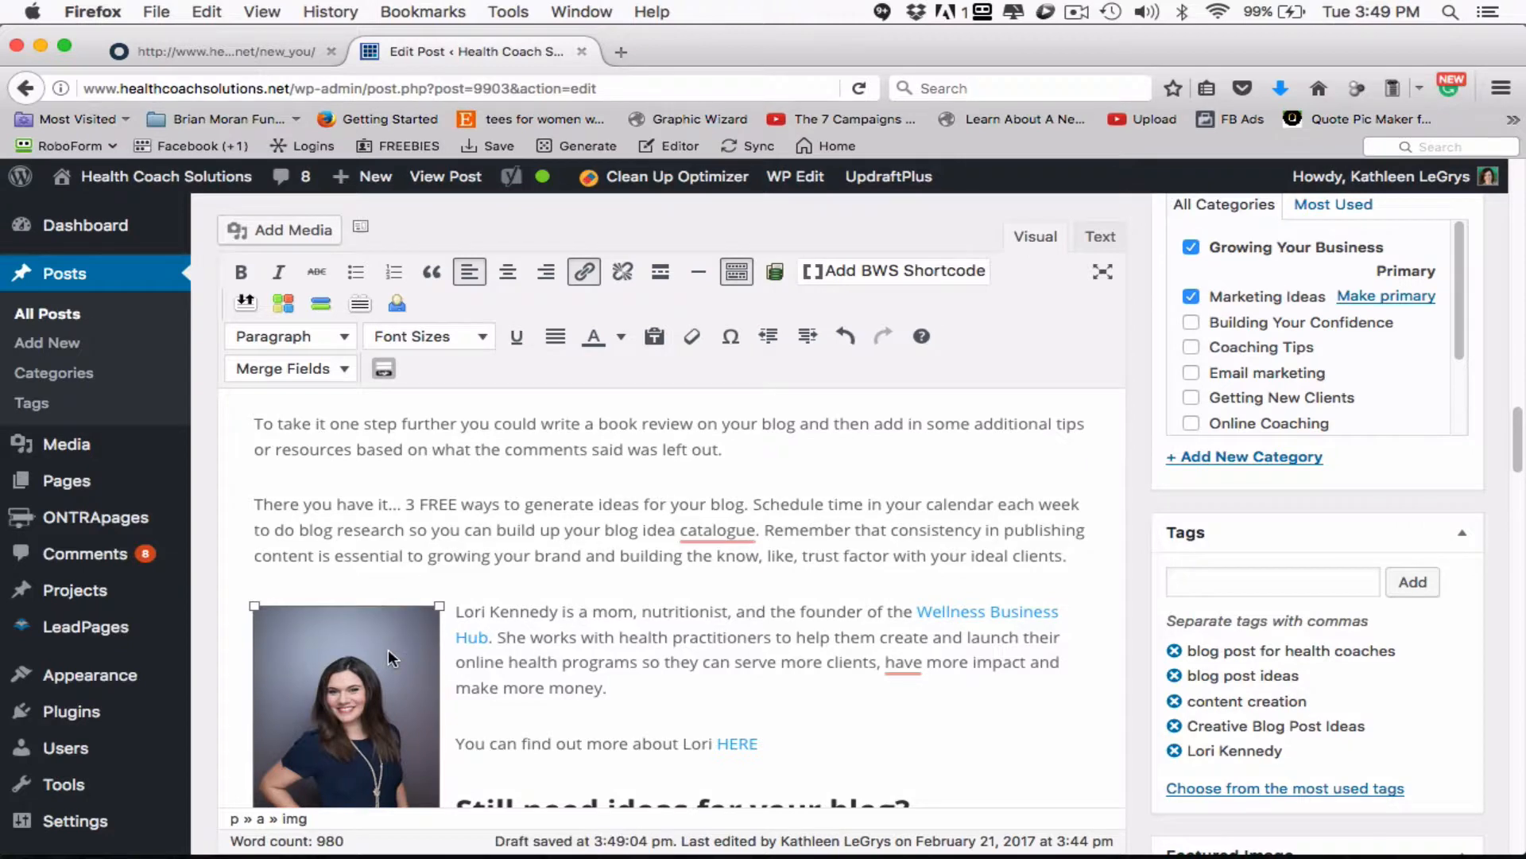
scroll(620, 608, up, 15)
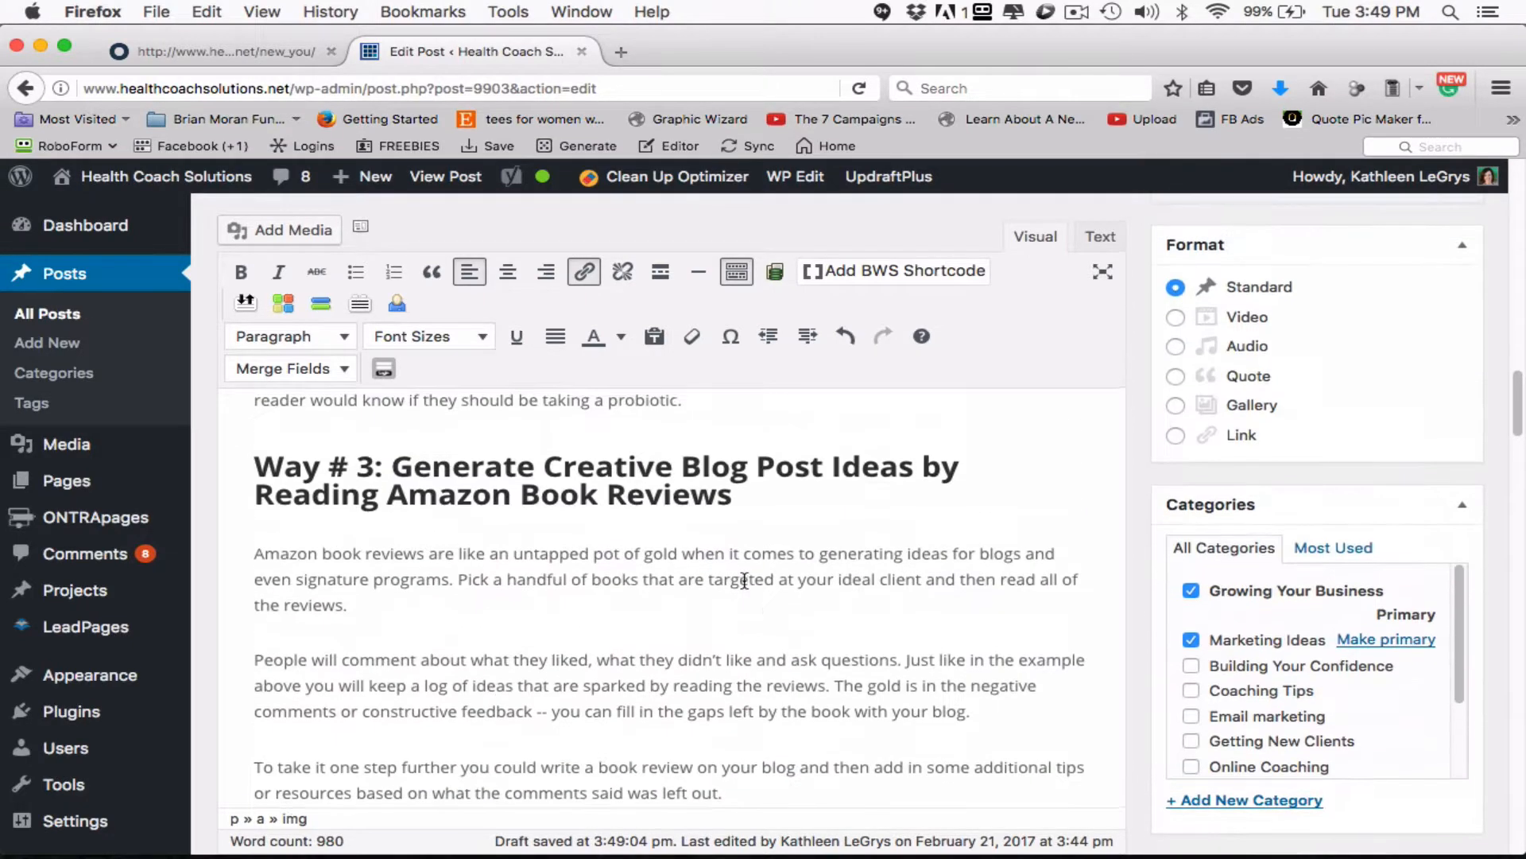
scroll(743, 582, up, 10)
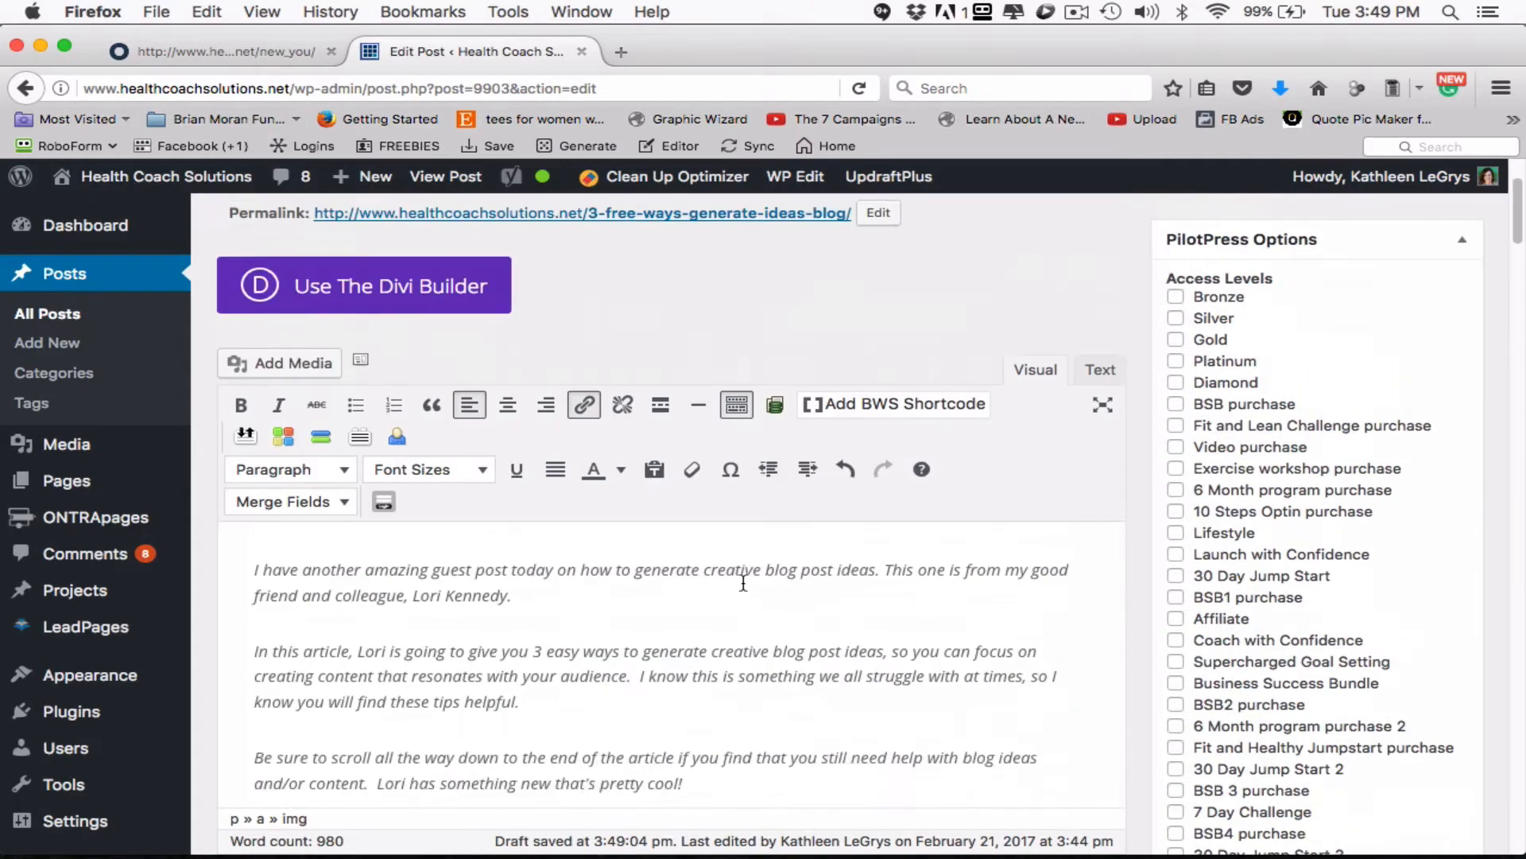
scroll(876, 495, down, 10)
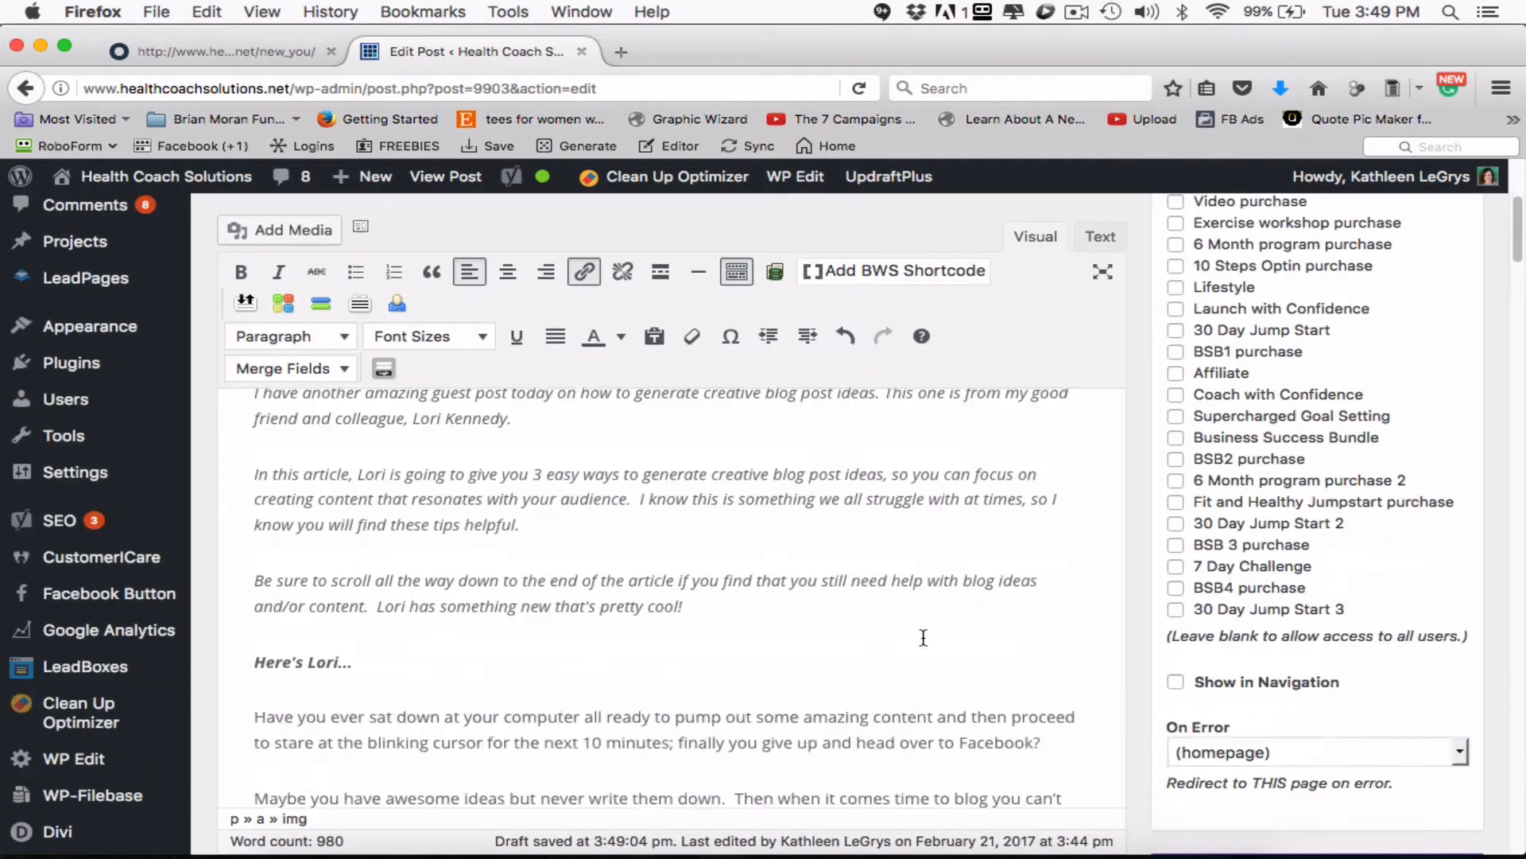
scroll(1195, 620, down, 5)
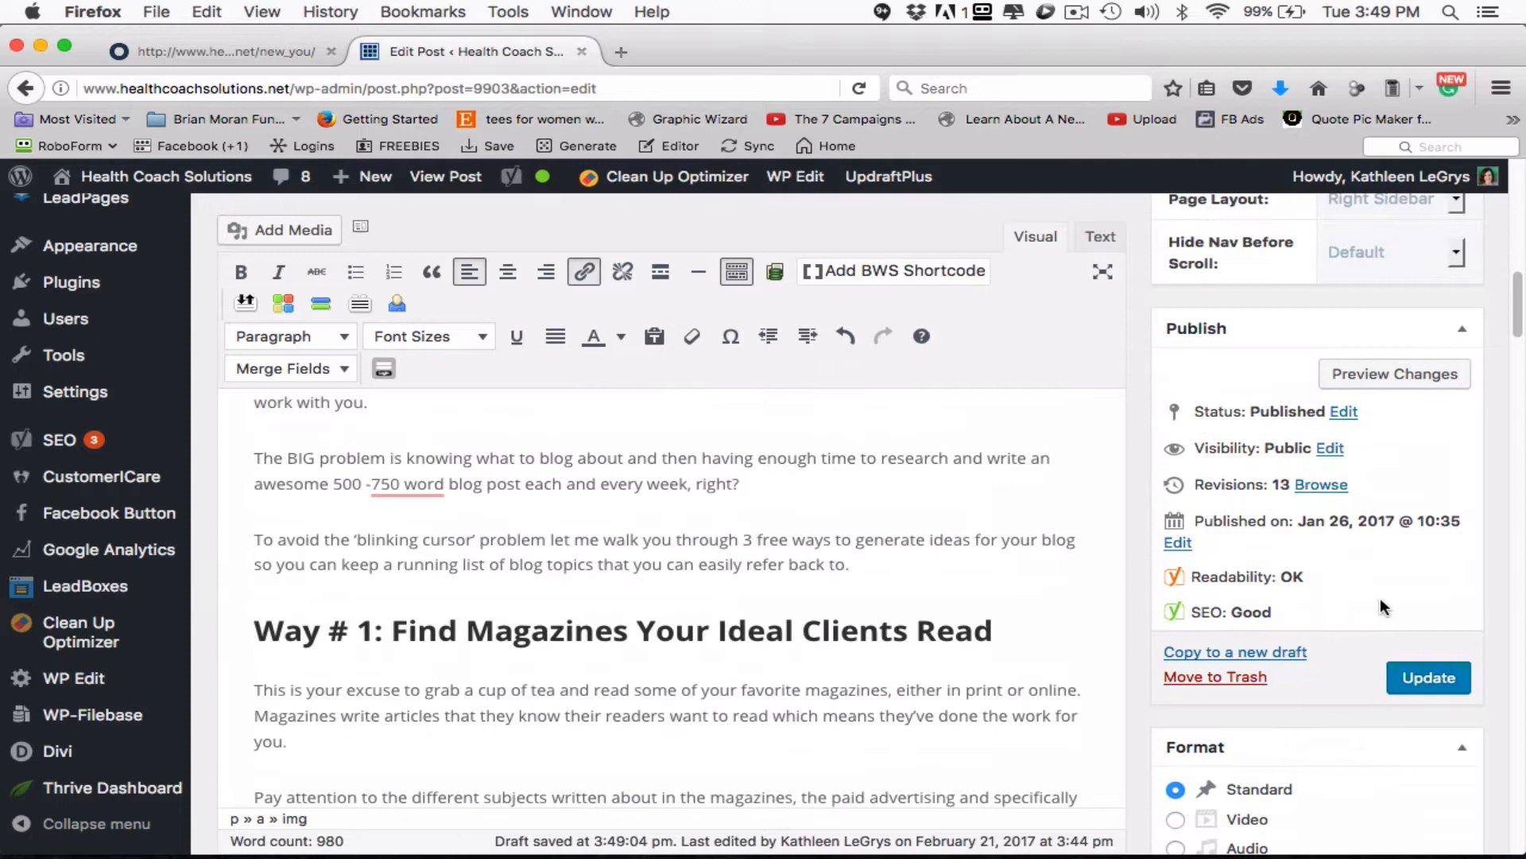
click(1443, 695)
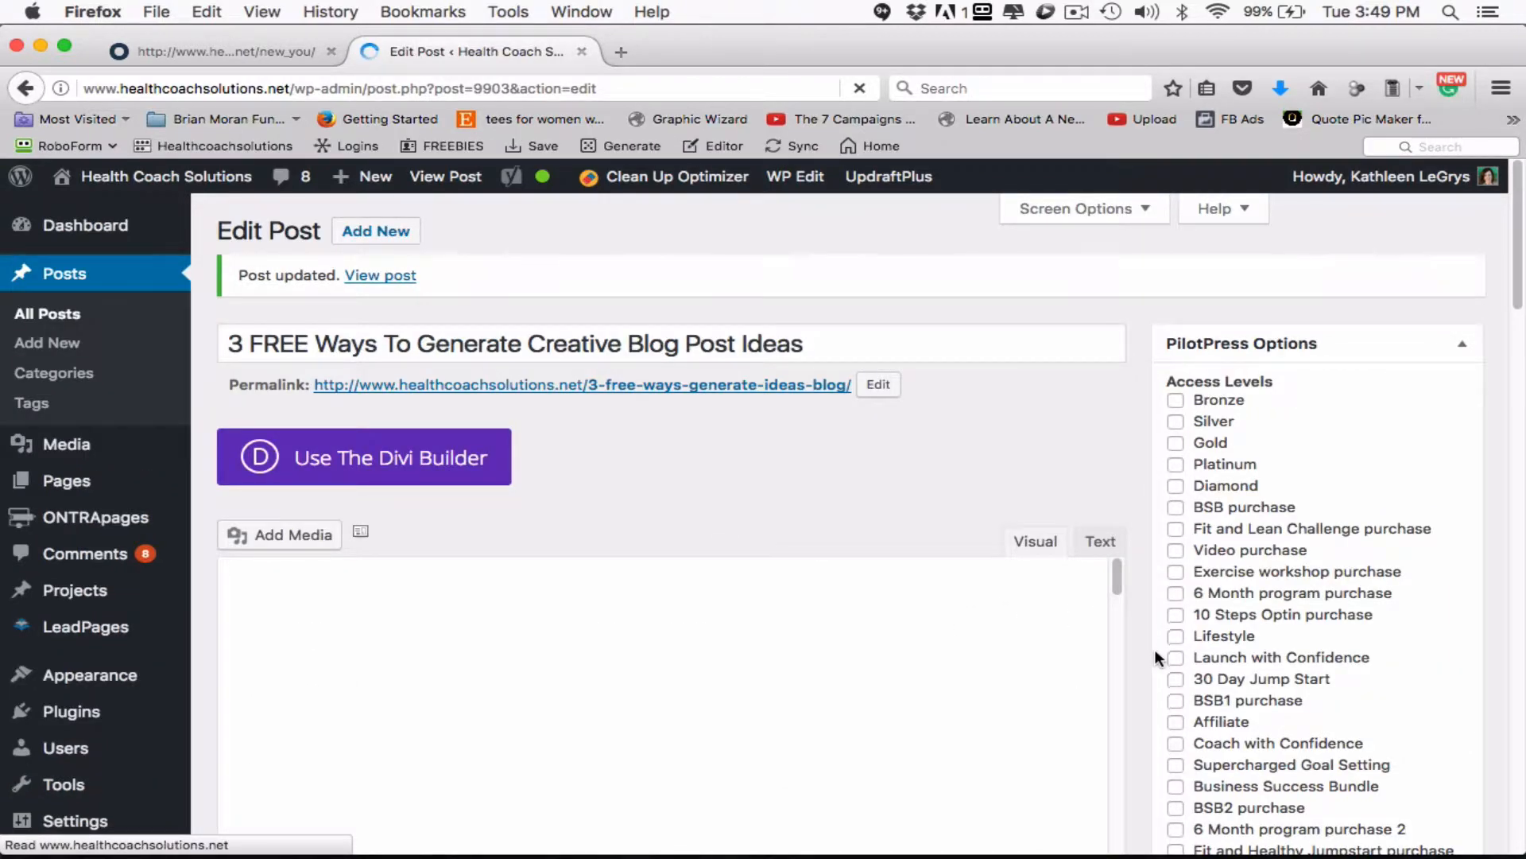
- Set the alt text of the post's featured BLOG image to "Creative Blog Post Ideas"
scroll(1155, 650, down, 2)
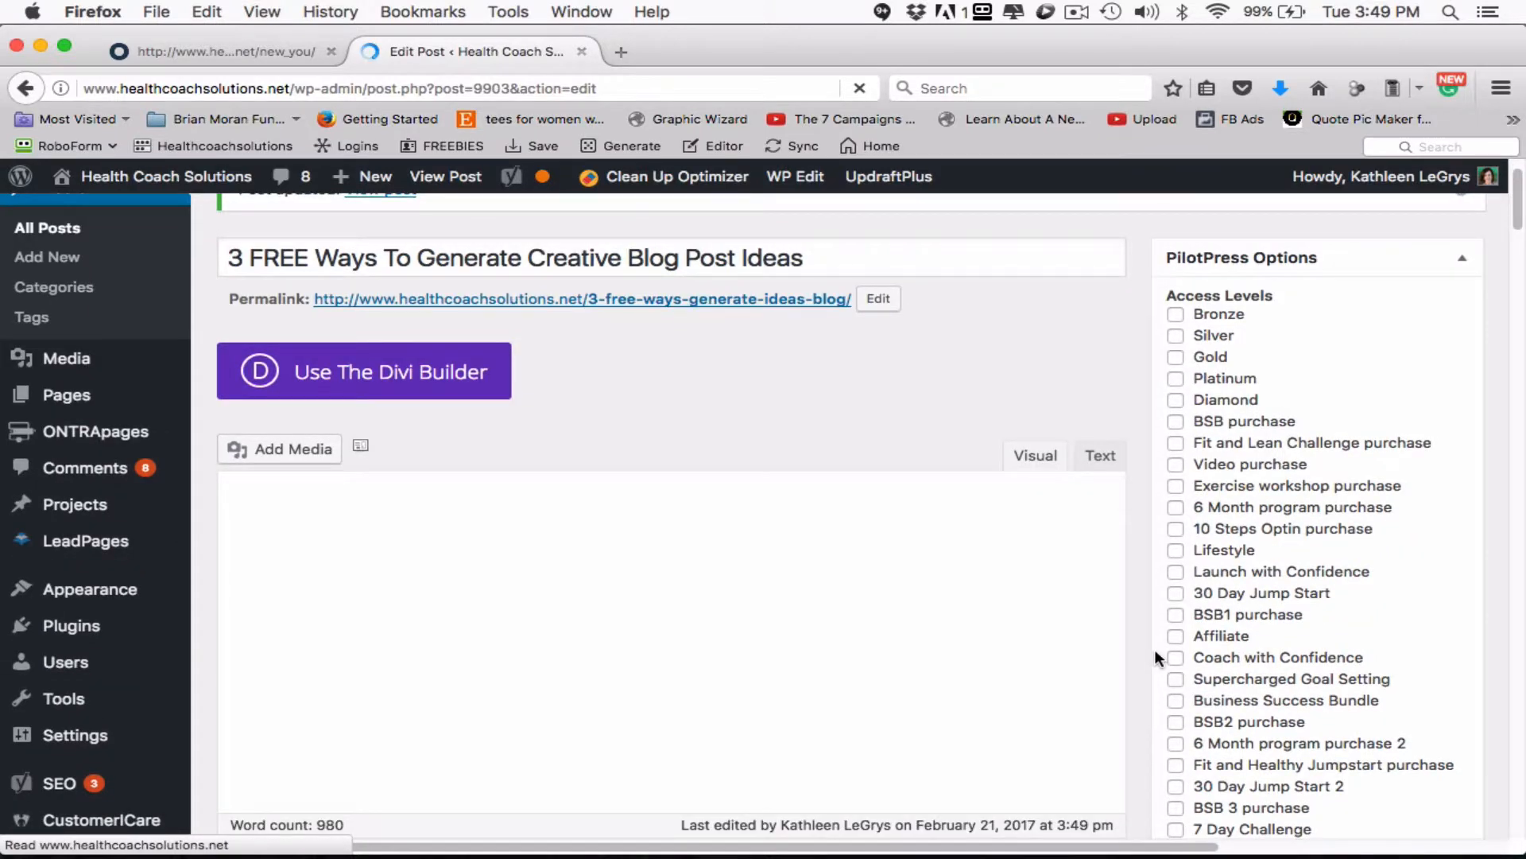
scroll(1160, 642, down, 3)
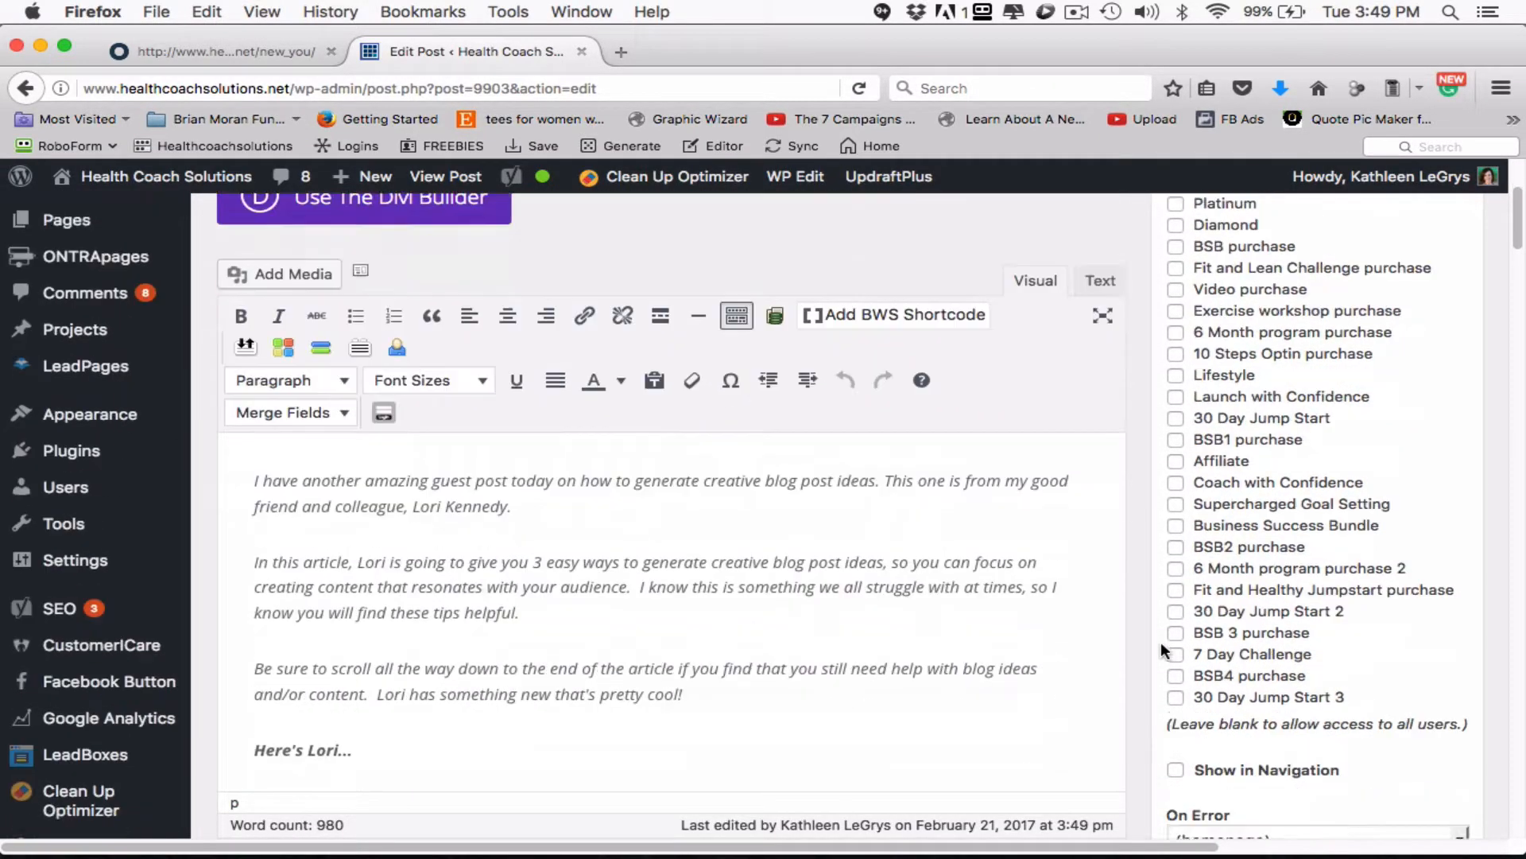
scroll(1160, 641, down, 15)
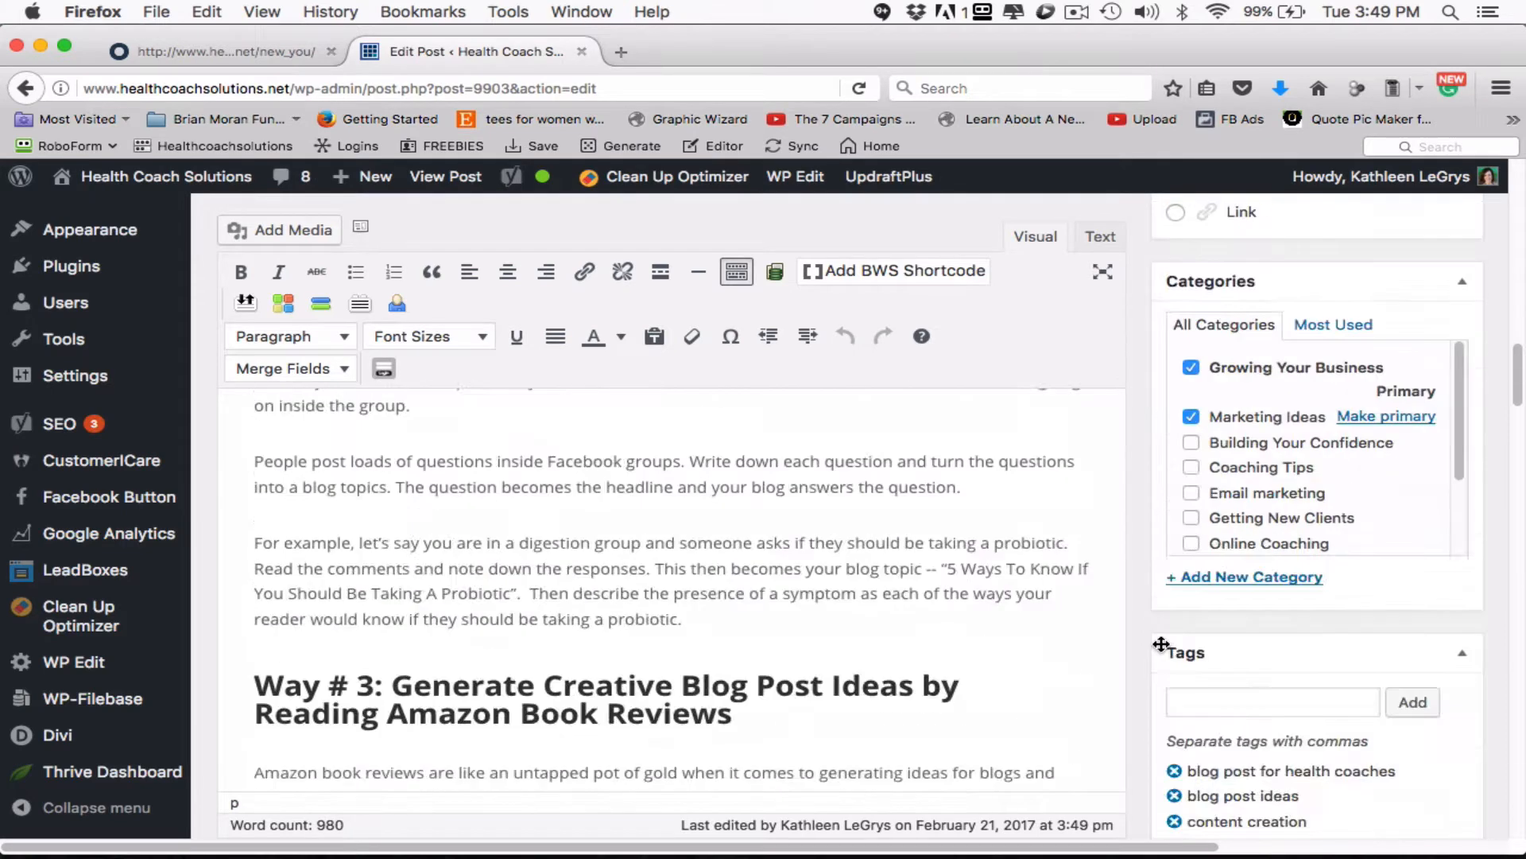
scroll(1161, 642, down, 10)
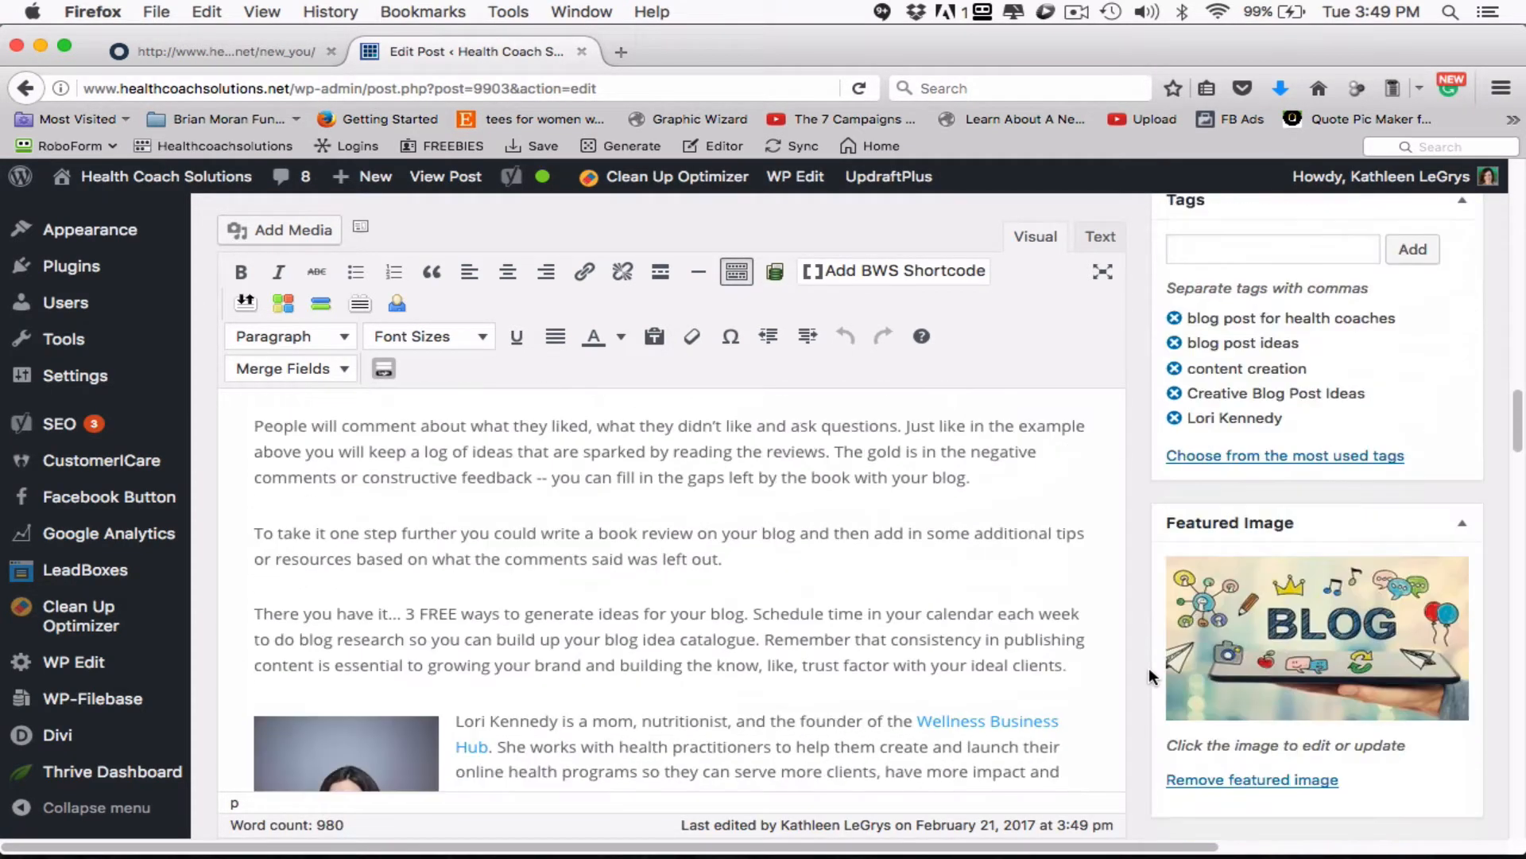
scroll(1148, 676, down, 3)
click(1337, 634)
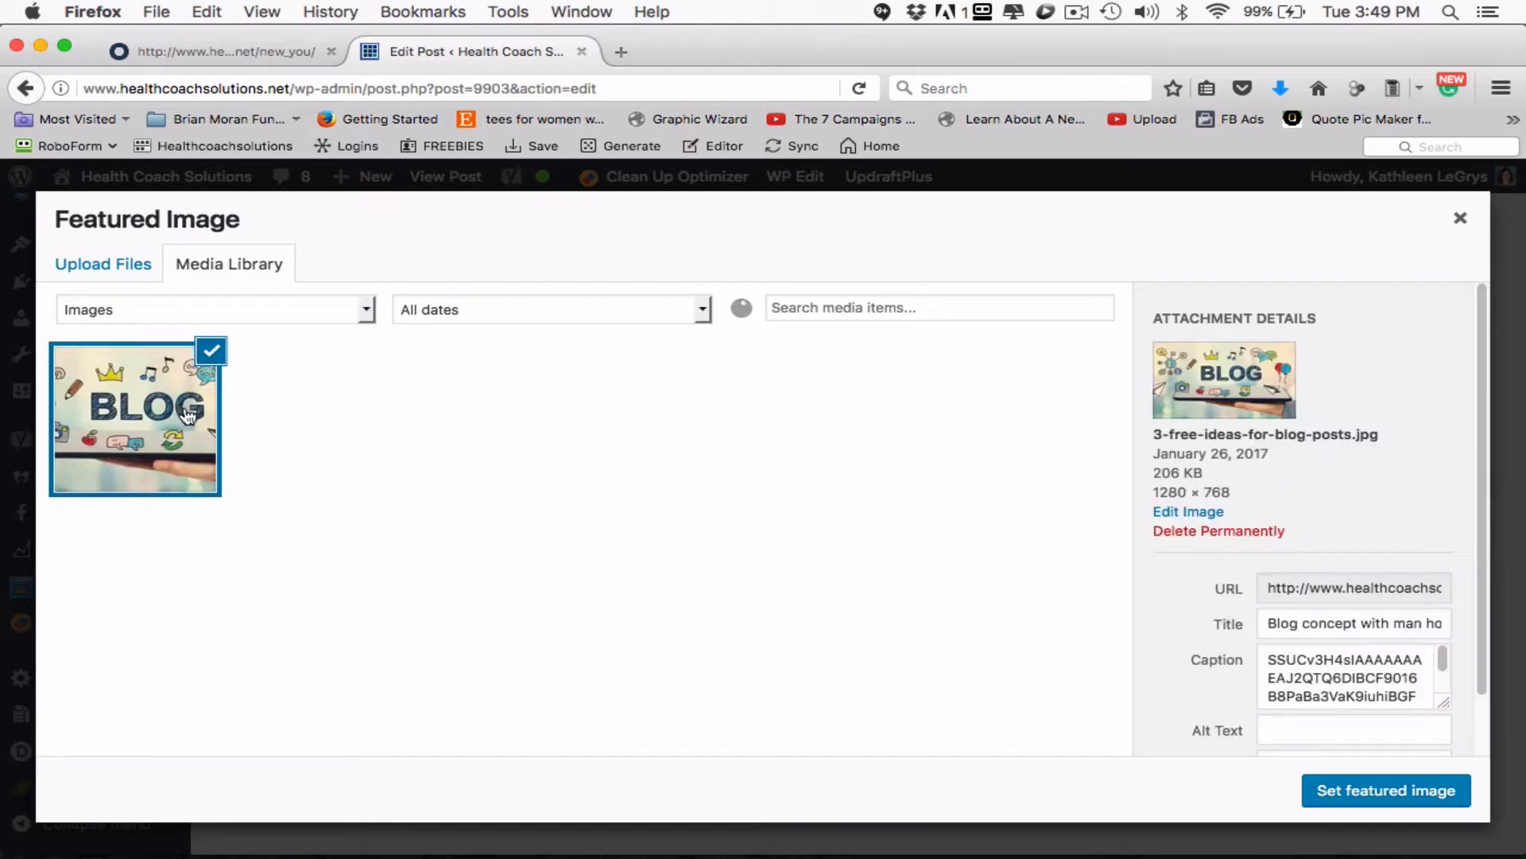
click(1305, 726)
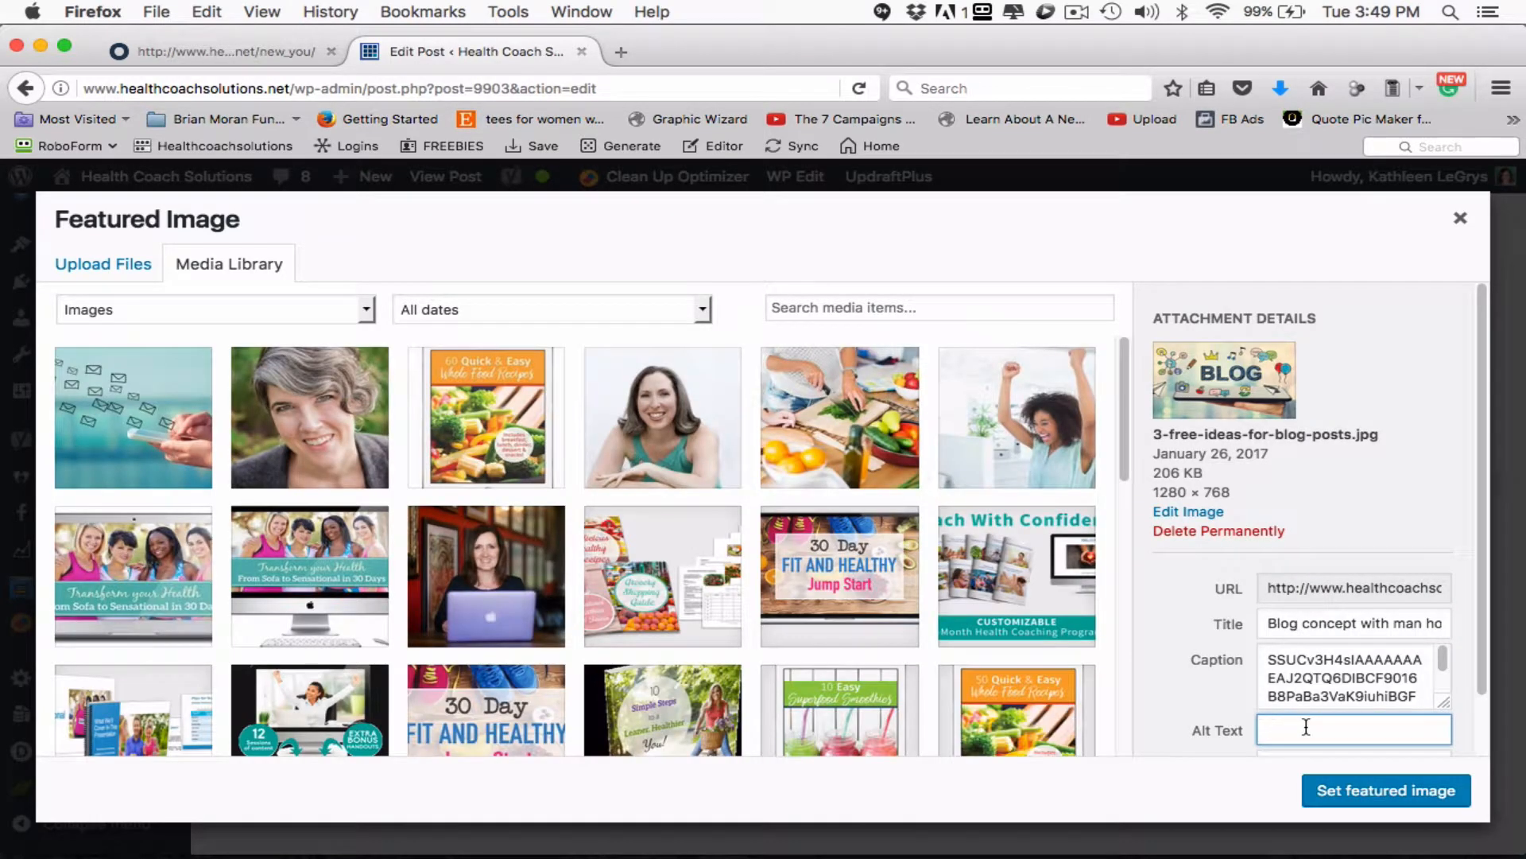
scroll(1305, 670, down, 3)
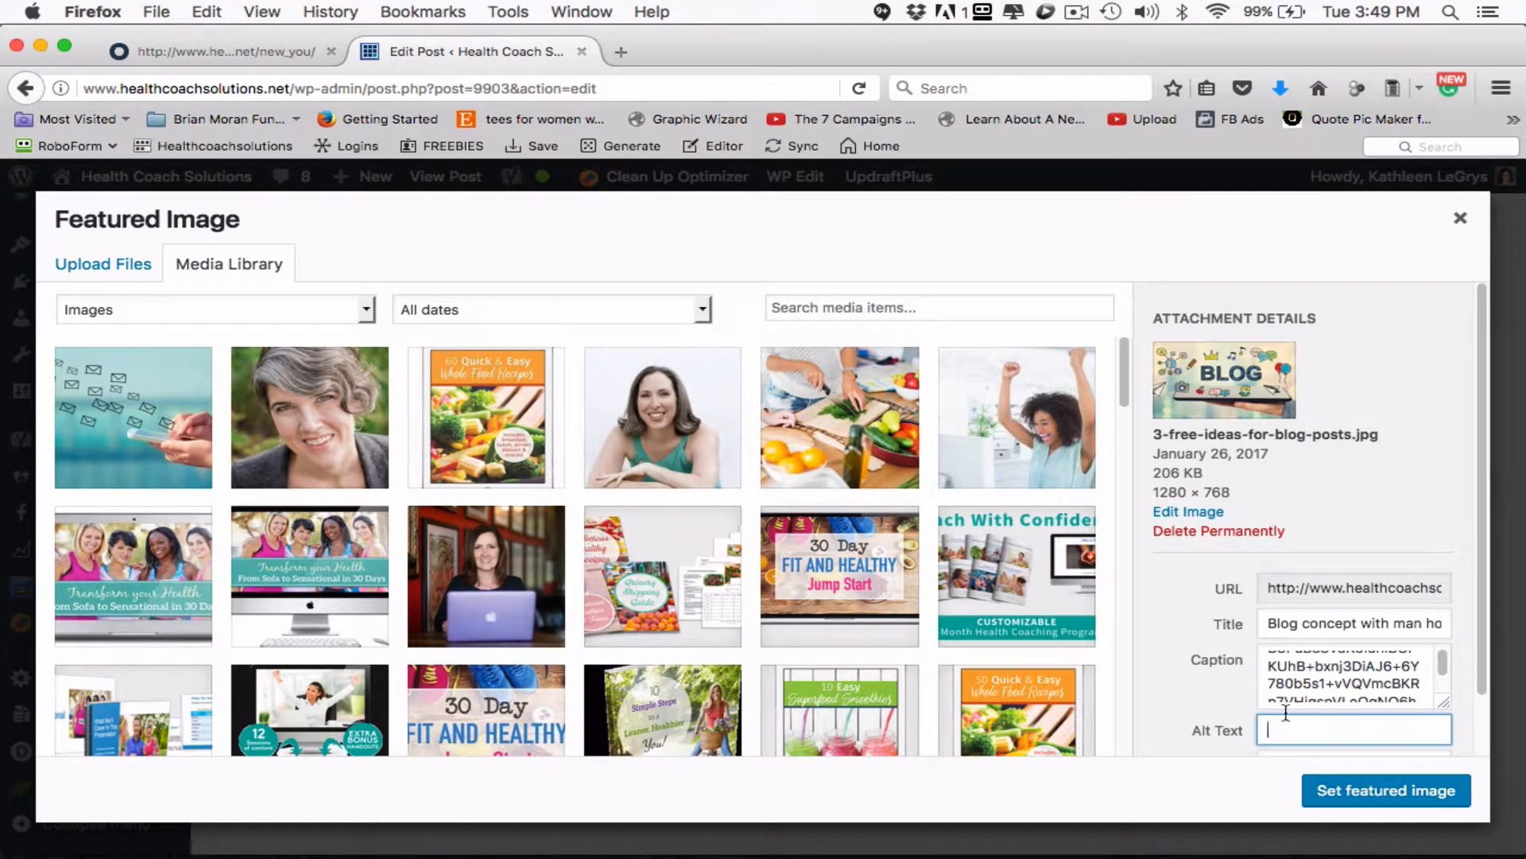
text(Creative Blog Post Ideas)
- Delete the entire garbled caption from the featured image's attachment details
click(1325, 677)
key(super+a)
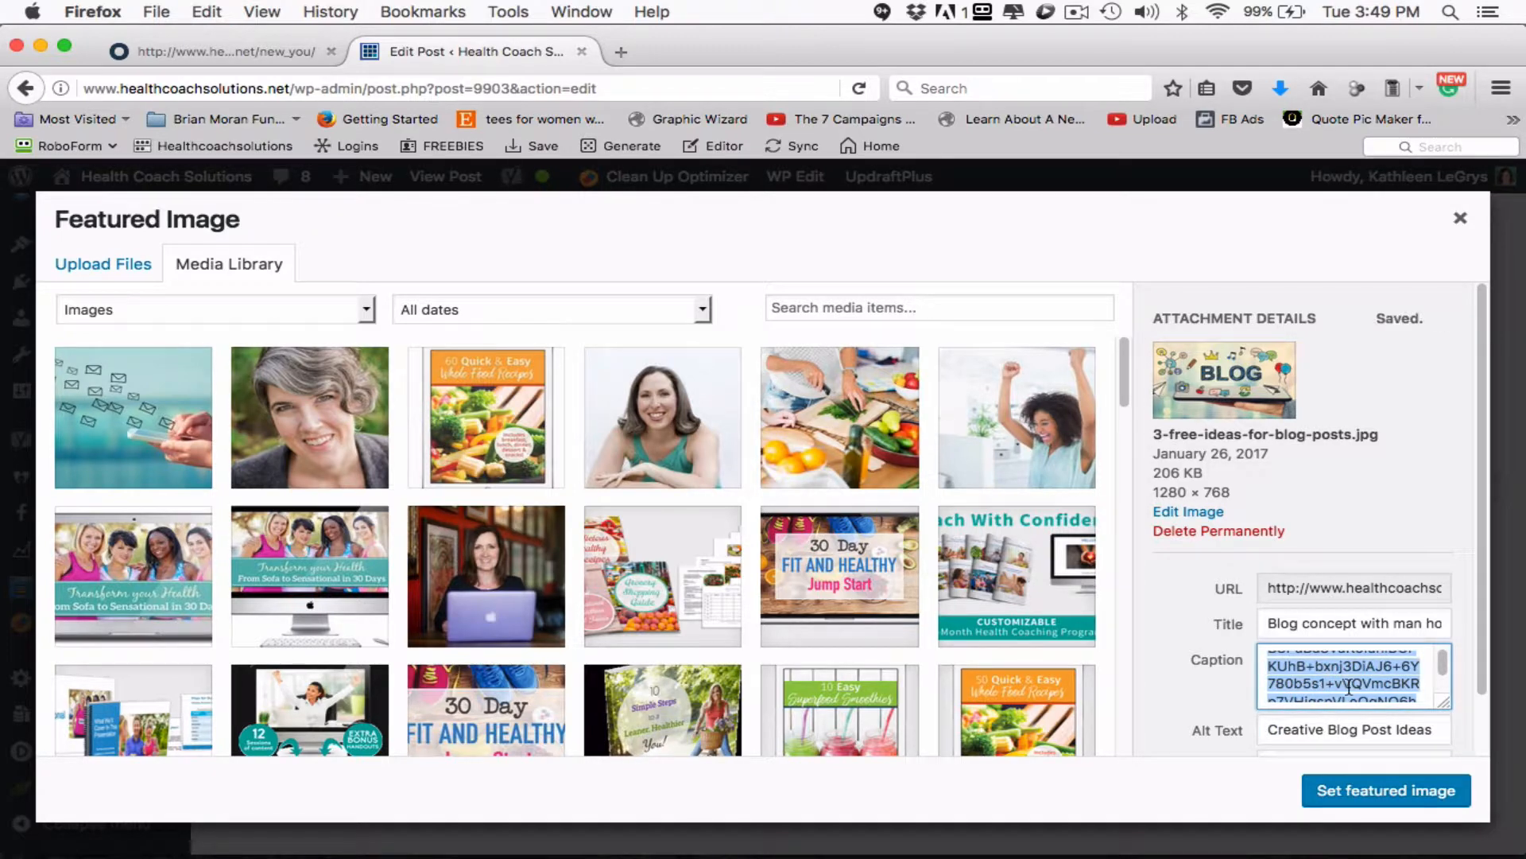
scroll(1348, 688, down, 10)
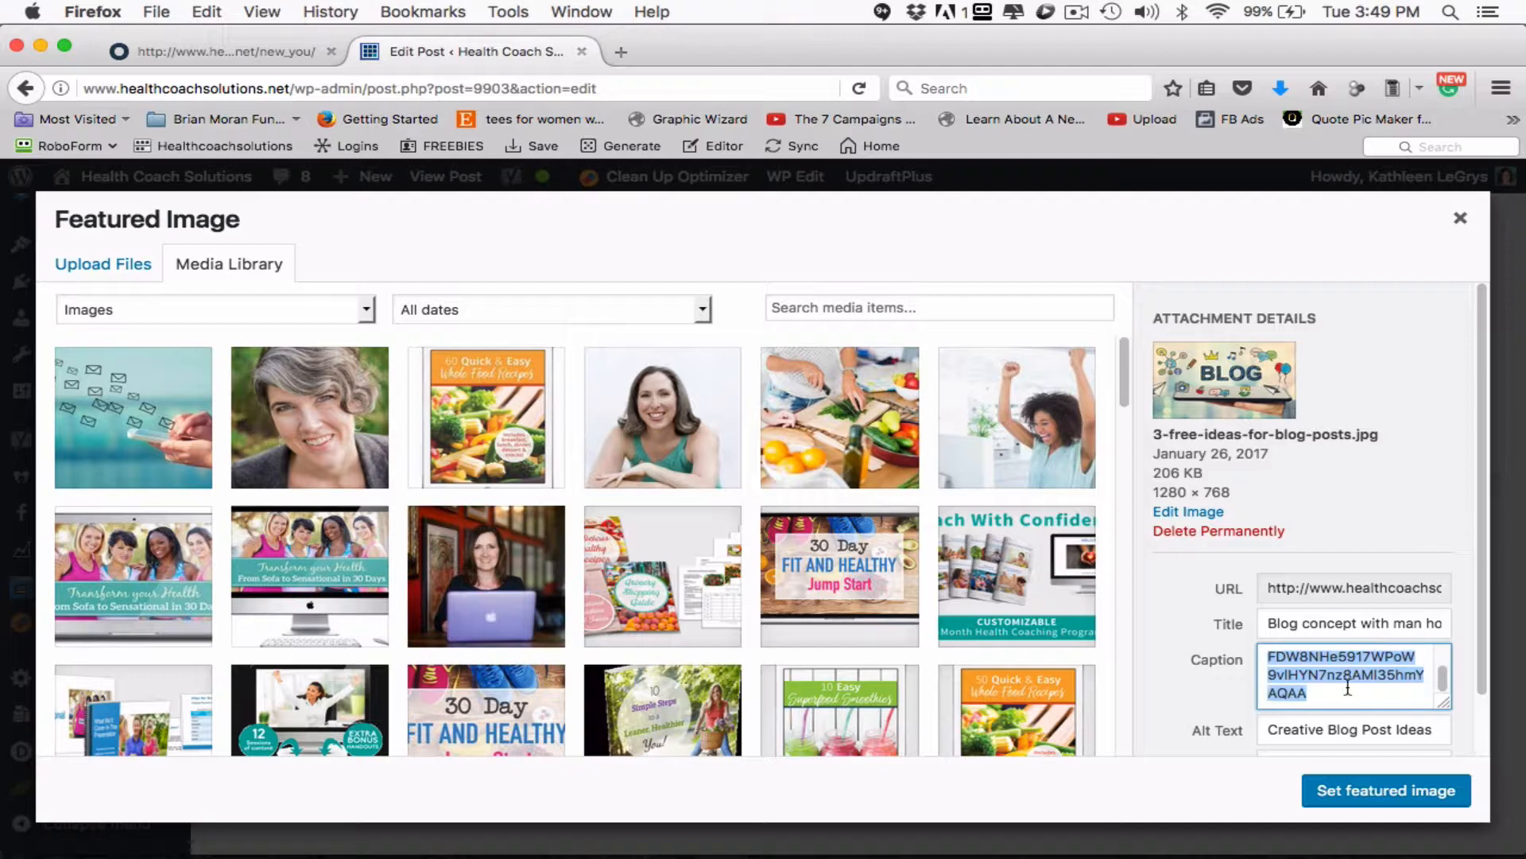
scroll(1348, 687, up, 10)
scroll(1348, 685, up, 5)
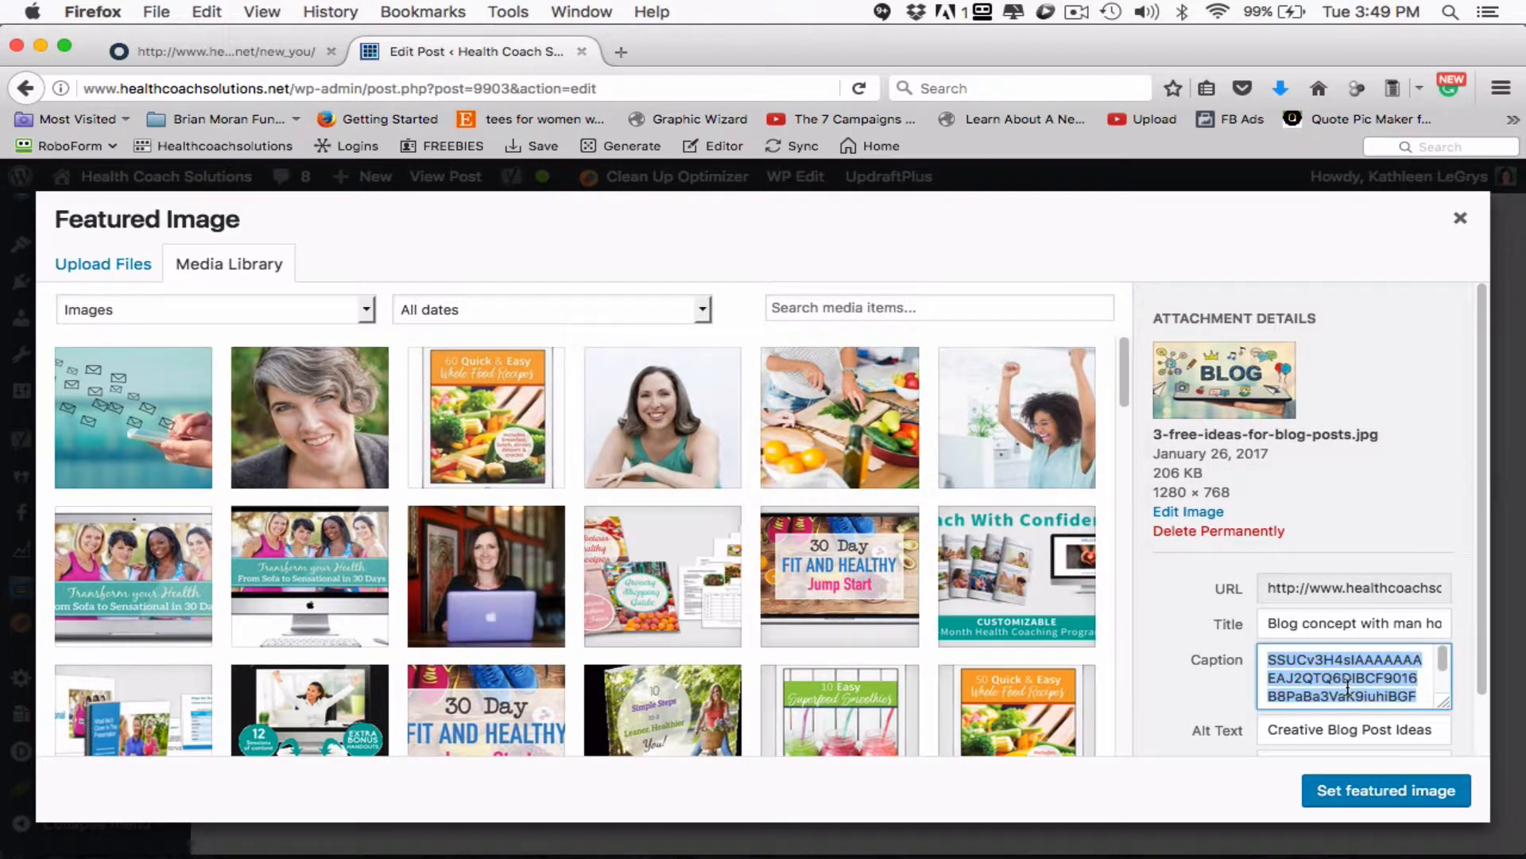
key(BackSpace)
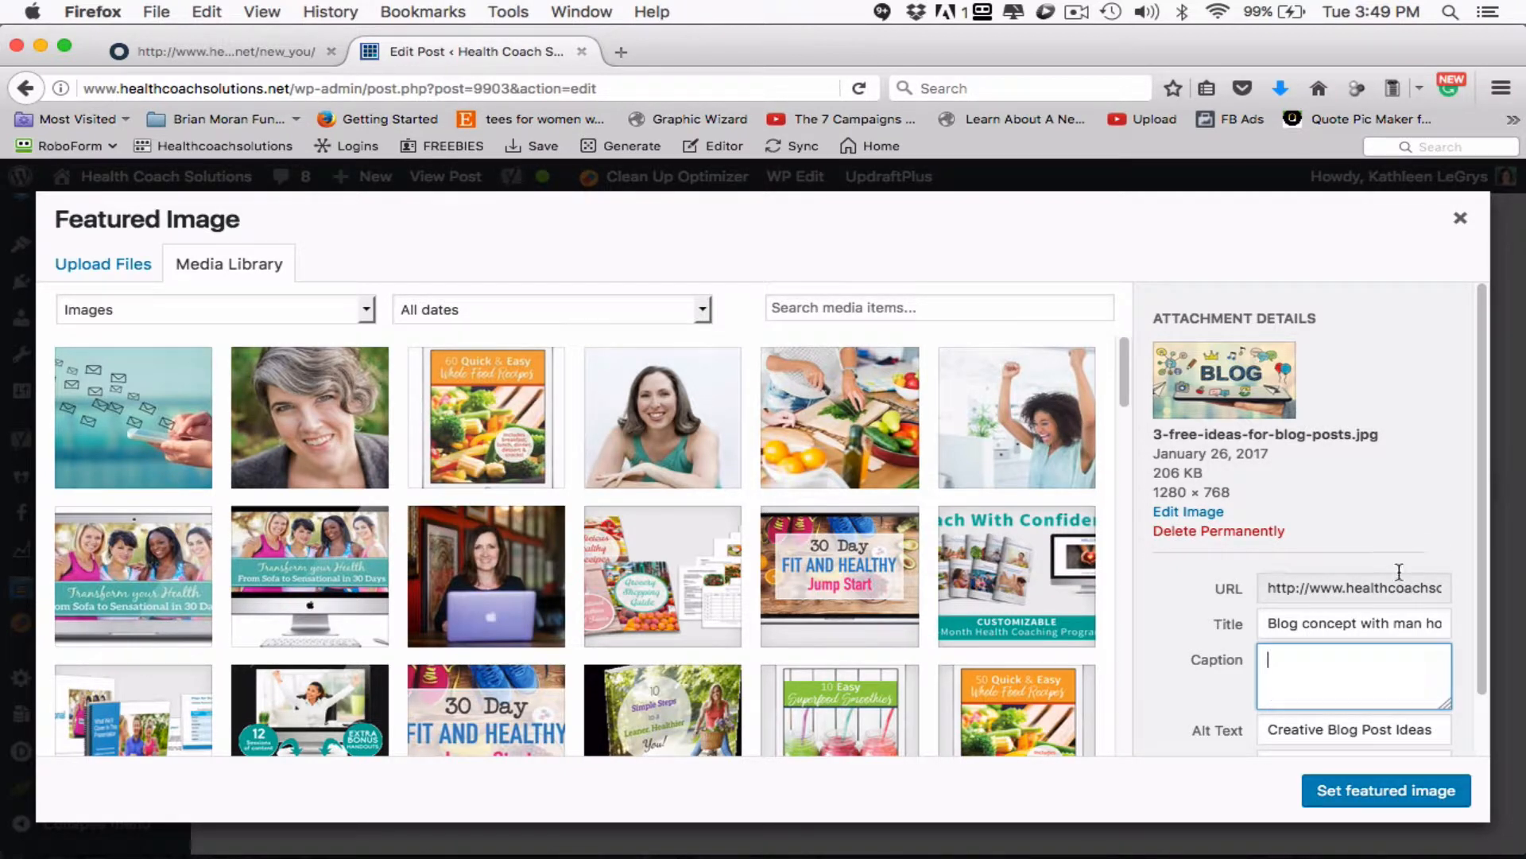
- Examine the image file name in the featured image's URL and close the featured image dialog
drag(1397, 595, 1448, 586)
click(1270, 591)
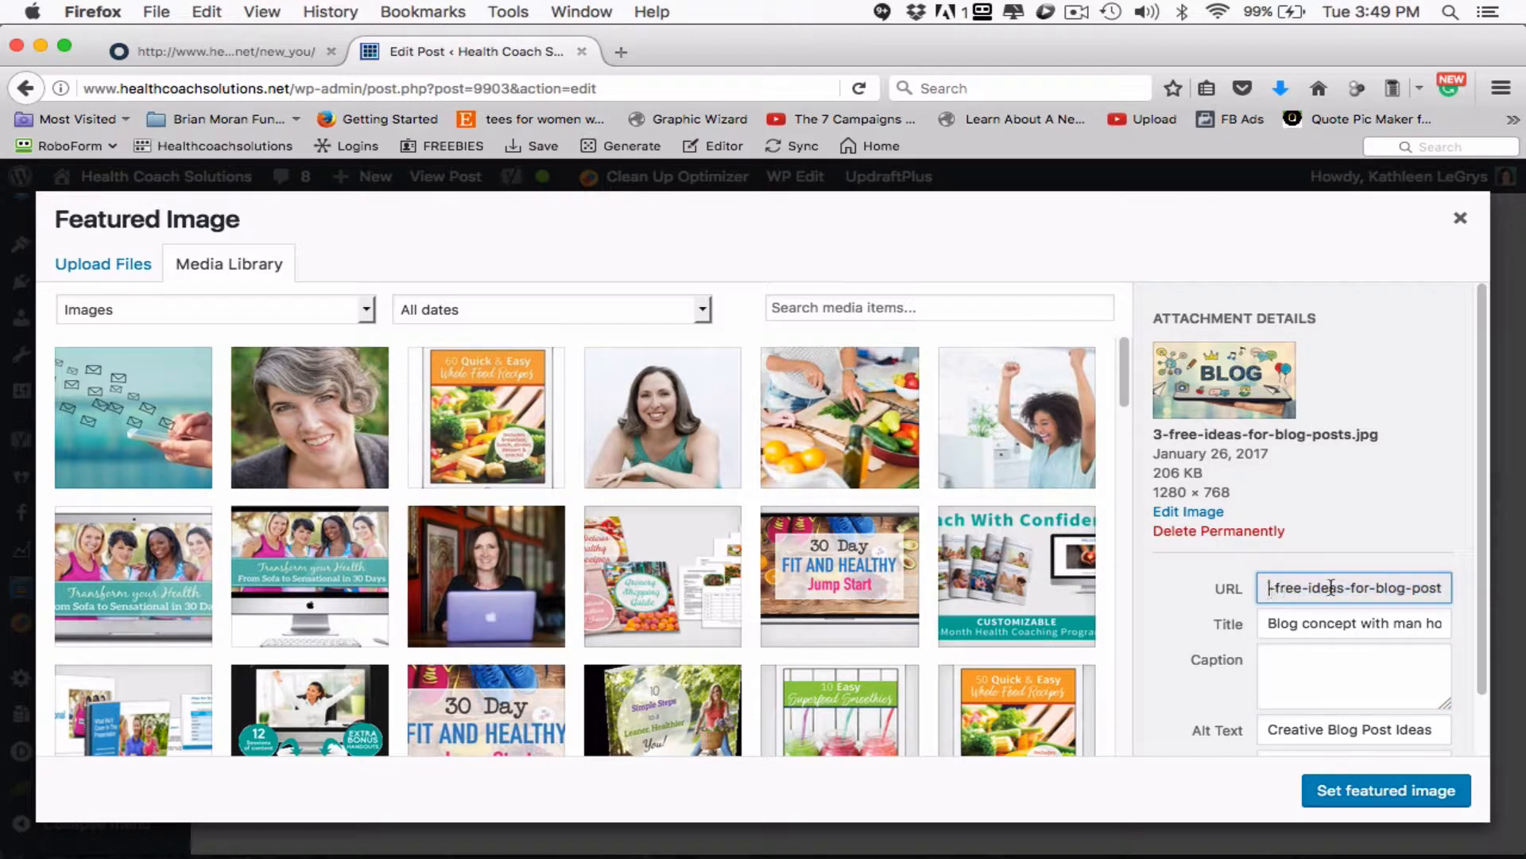
drag(1435, 586, 1264, 590)
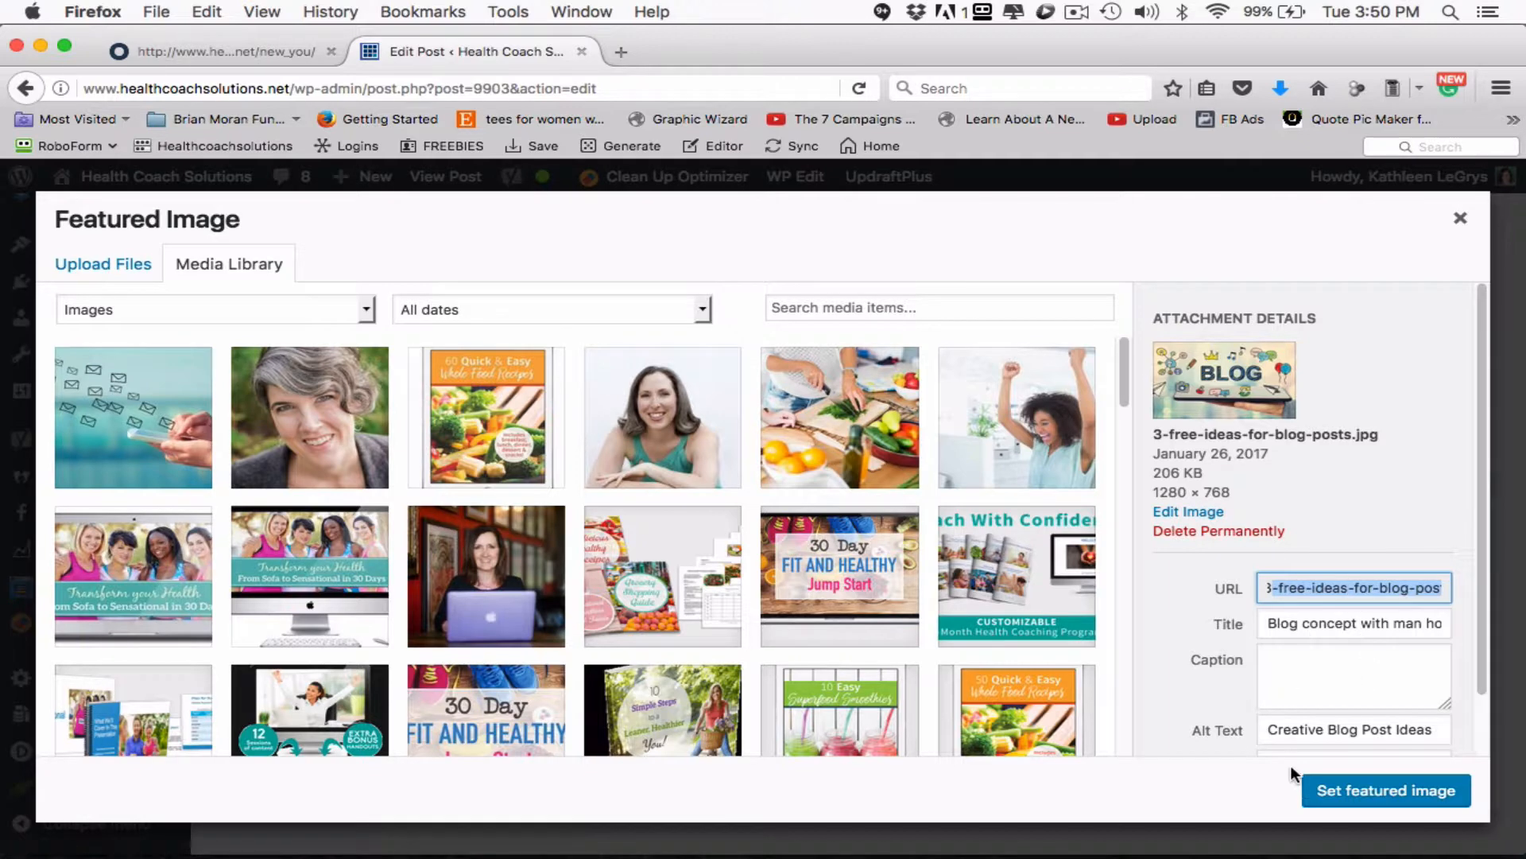
scroll(1363, 668, down, 1)
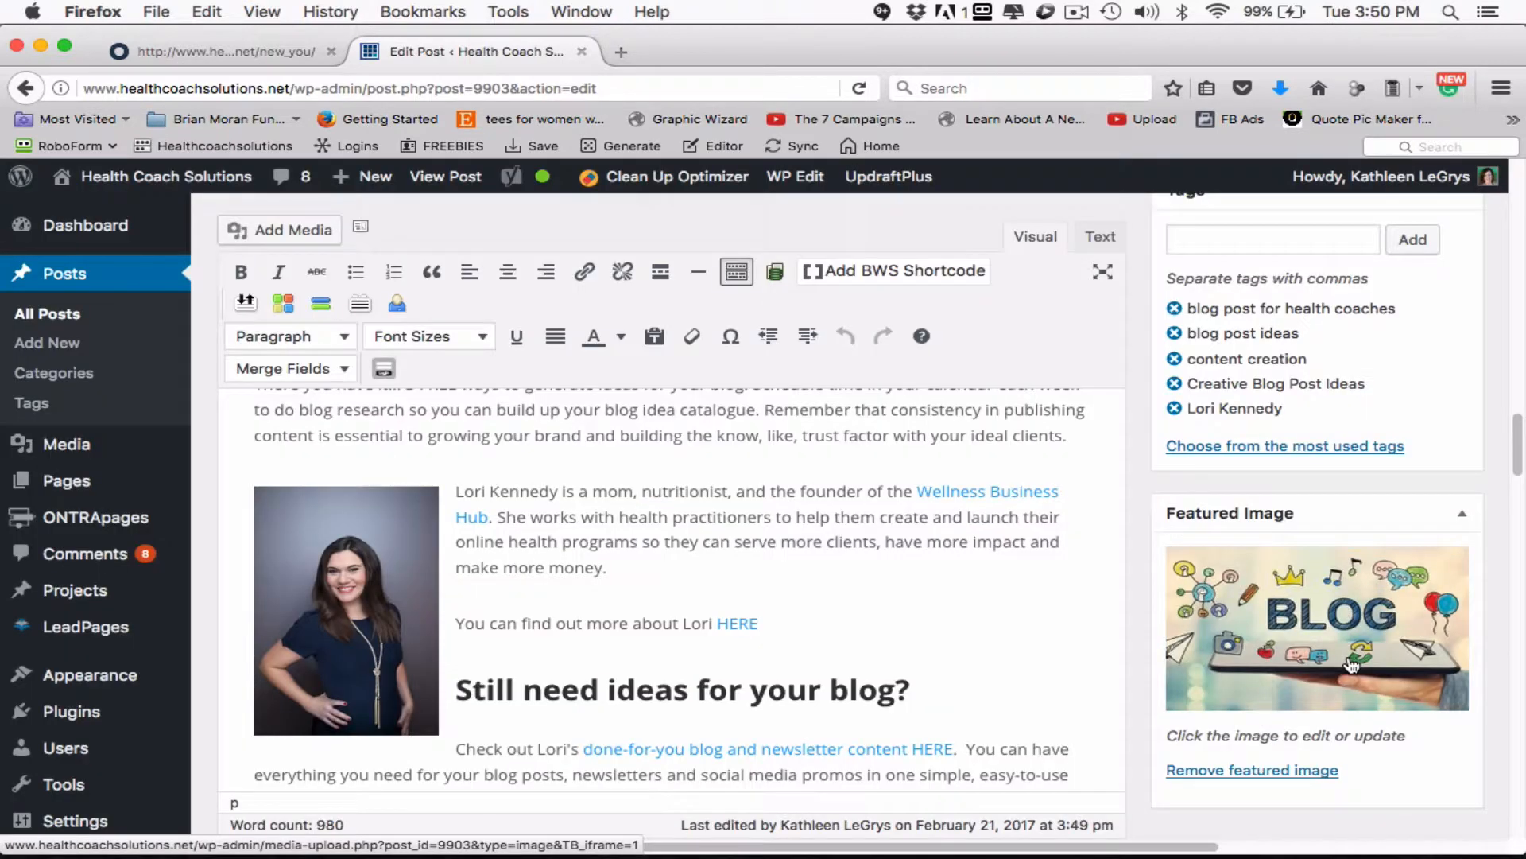
- Update the published post again after the featured image changes
scroll(1146, 757, down, 3)
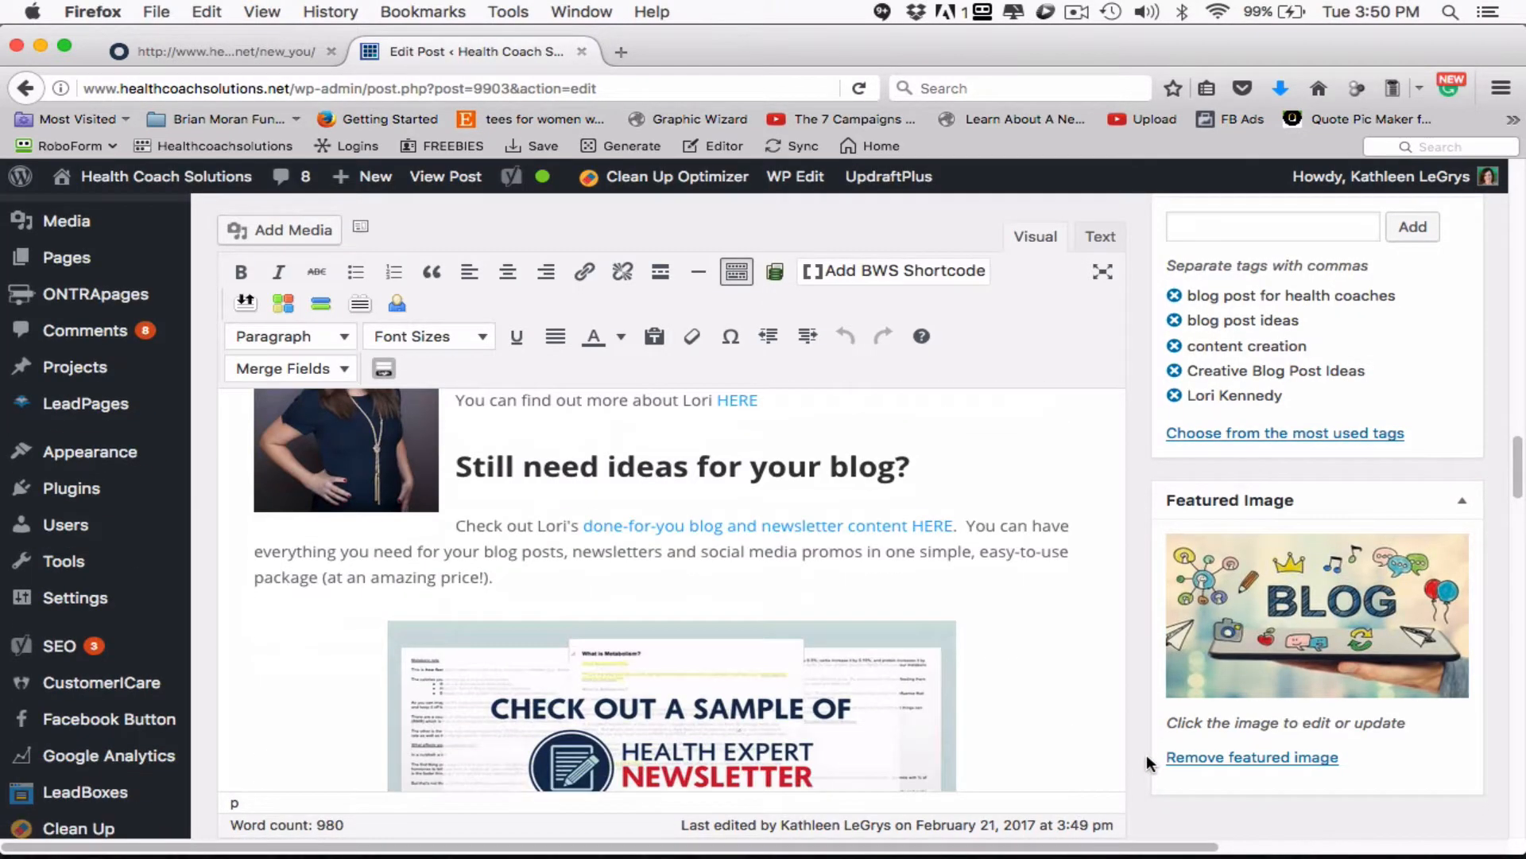
scroll(1150, 754, down, 4)
scroll(1155, 747, up, 7)
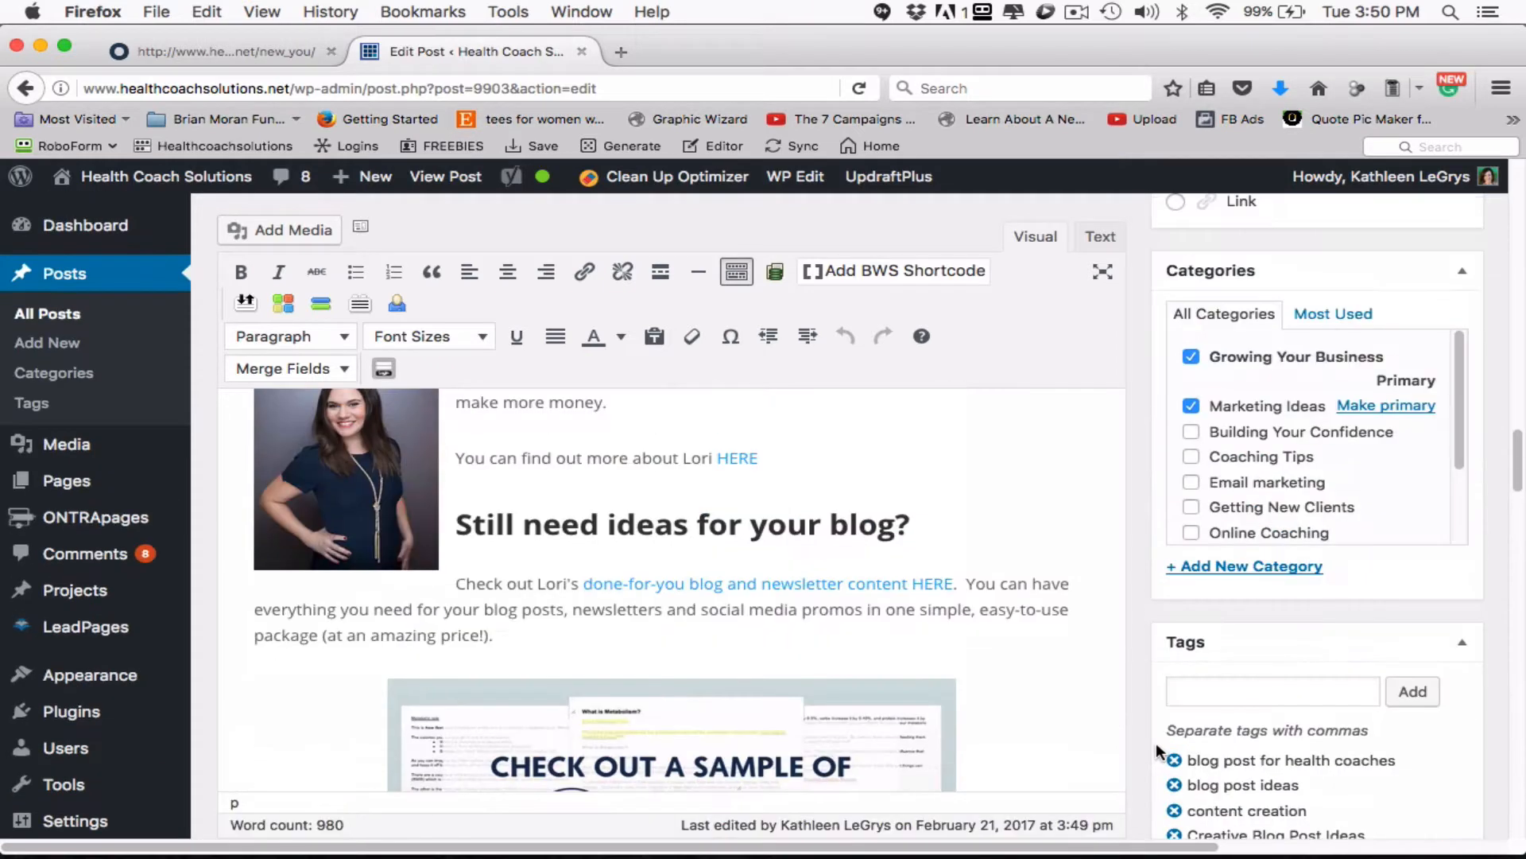
scroll(1156, 743, up, 10)
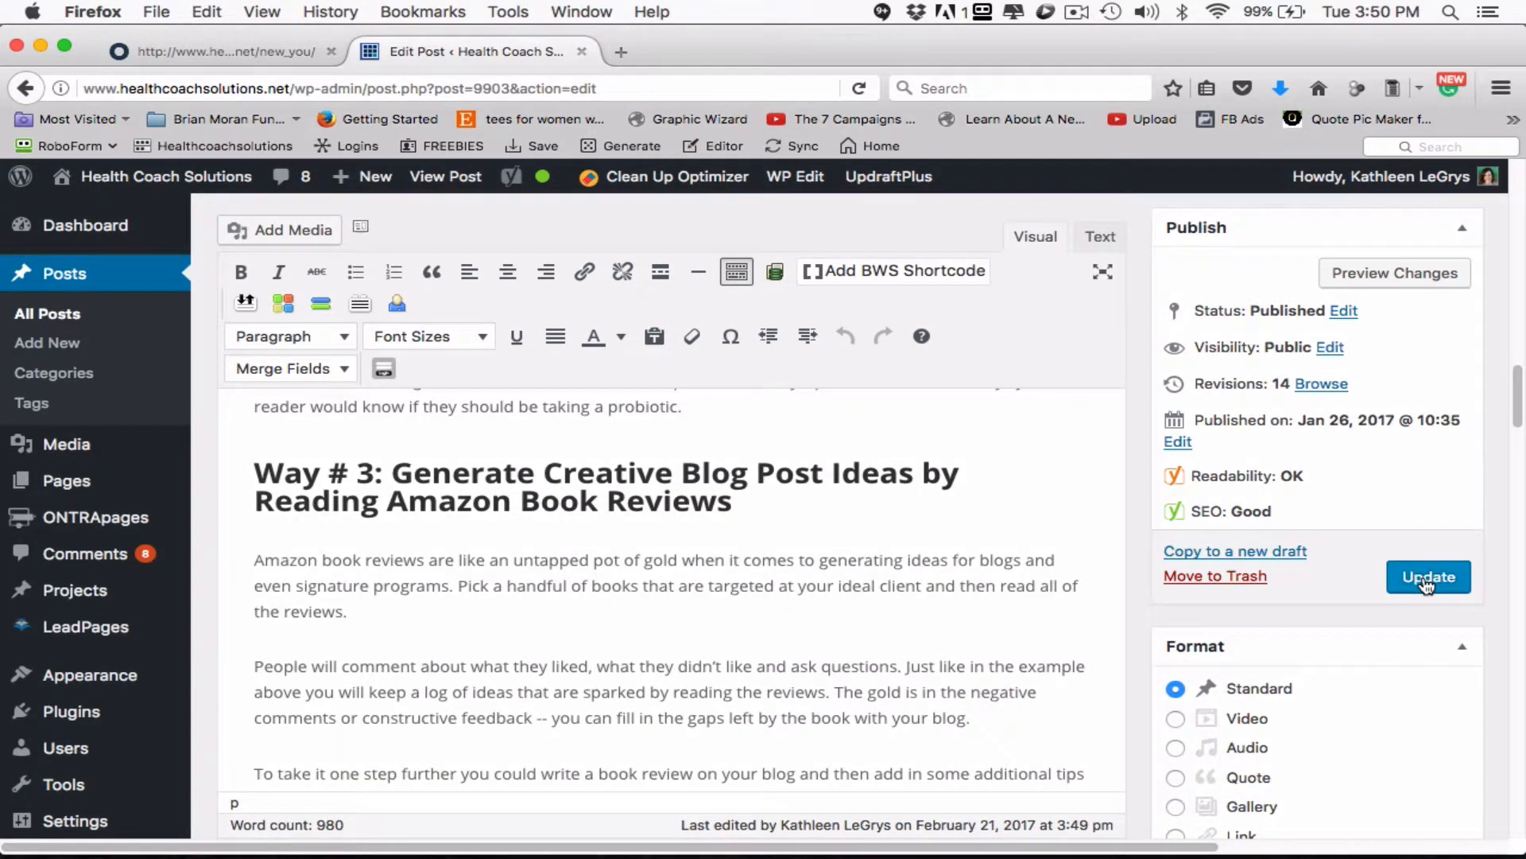
click(1427, 583)
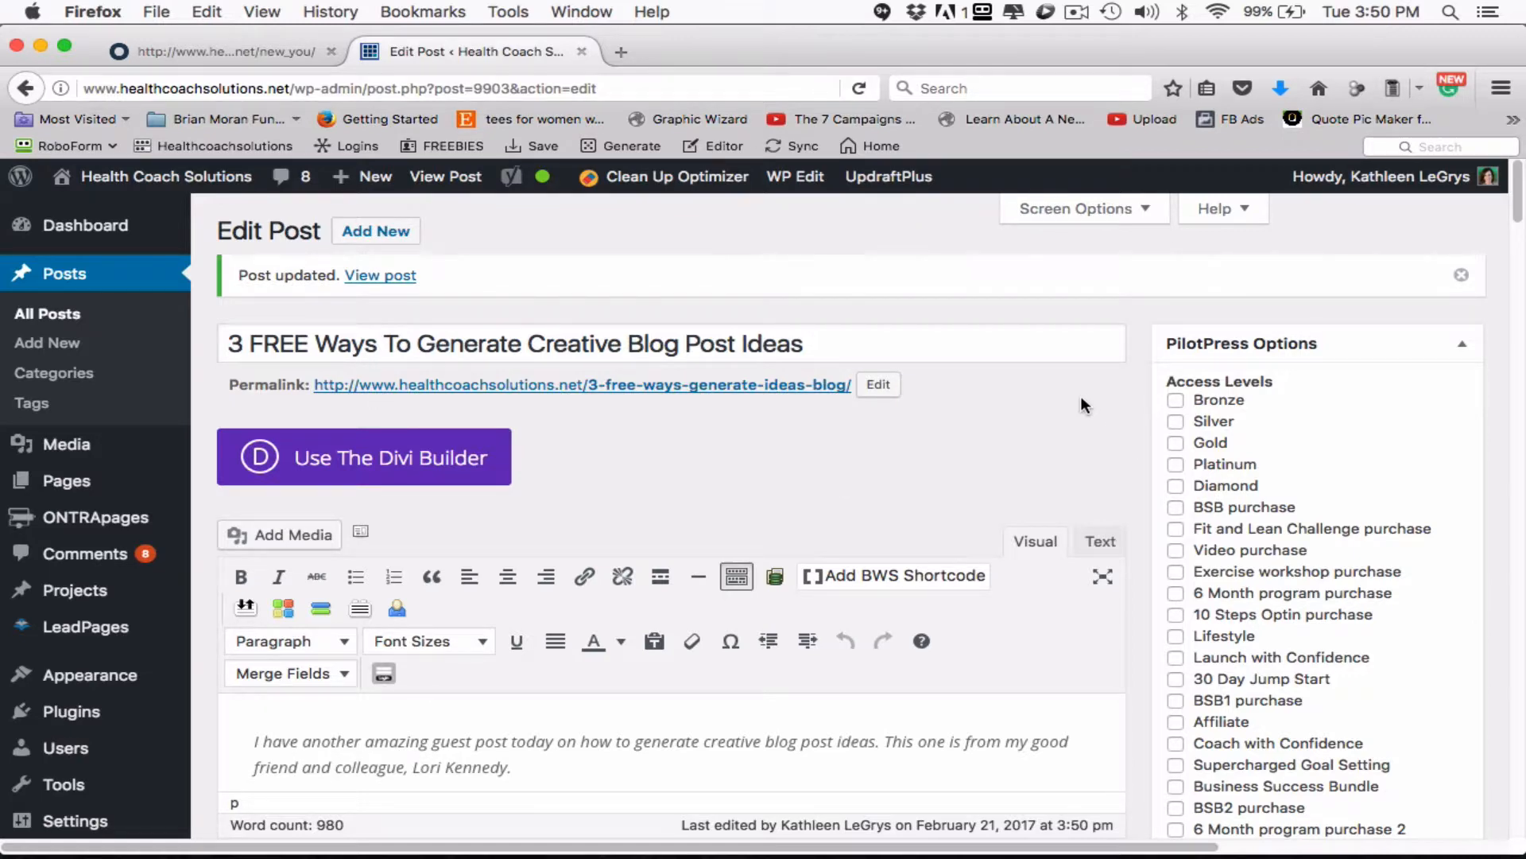
- Review the updated post's headings, tags and featured image, plus its Yoast snippet preview, focus keyword and SEO analysis
scroll(1081, 396, down, 15)
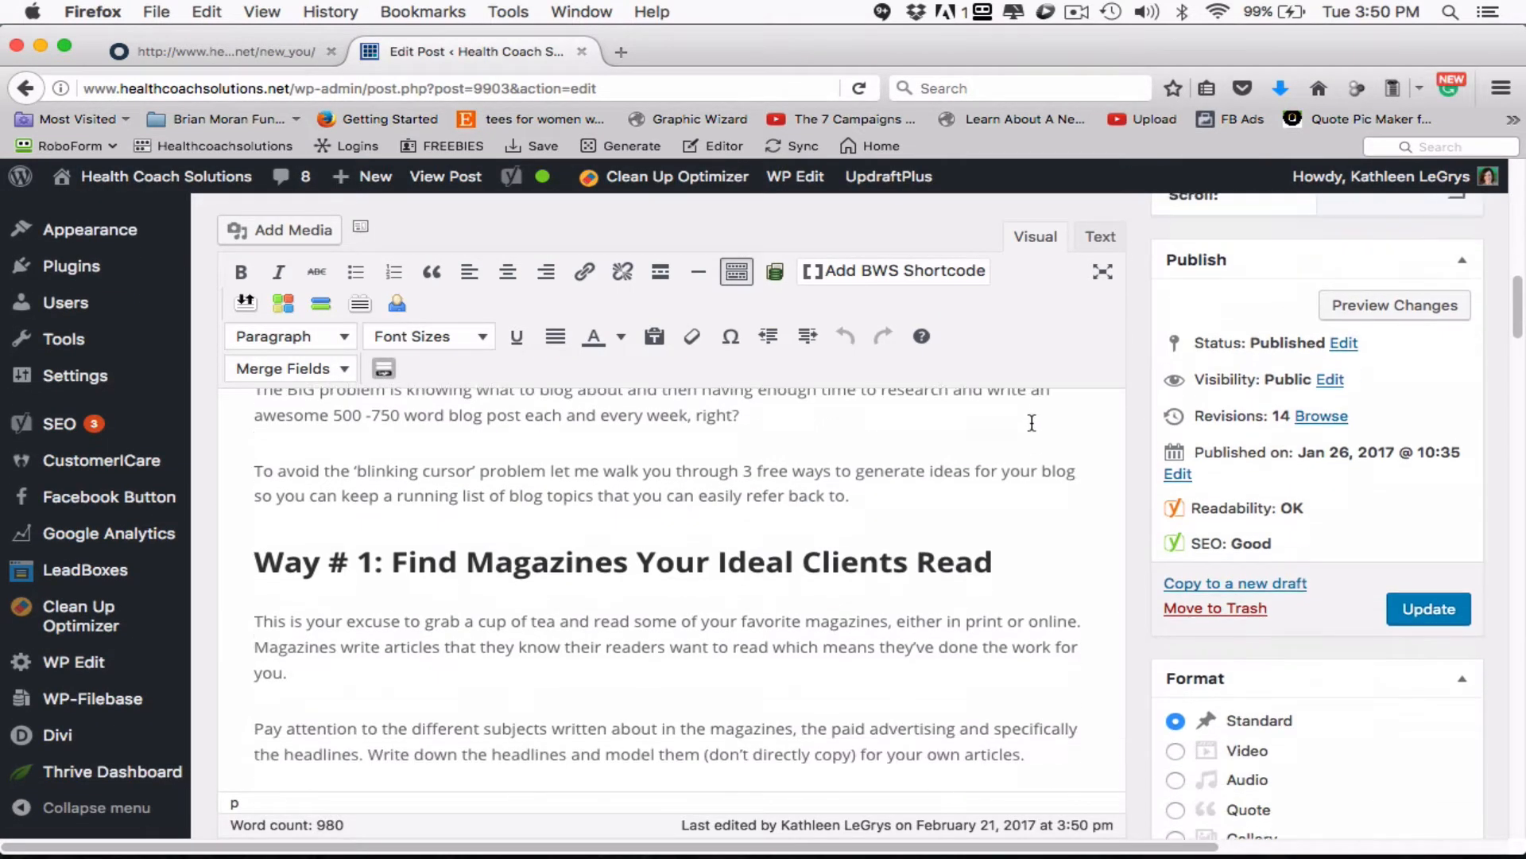
scroll(1031, 422, down, 15)
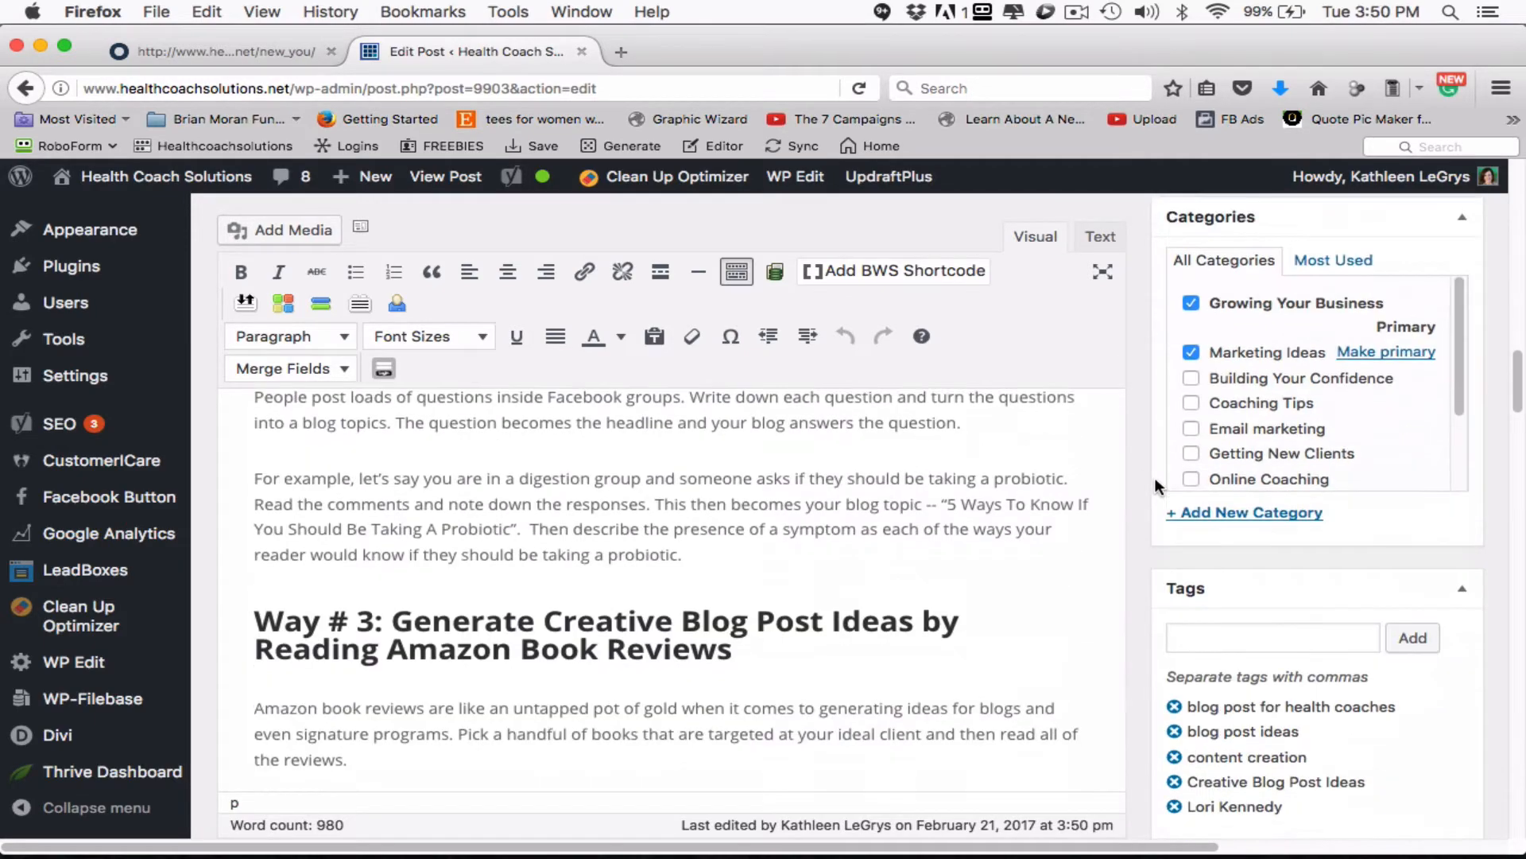
scroll(1155, 479, down, 15)
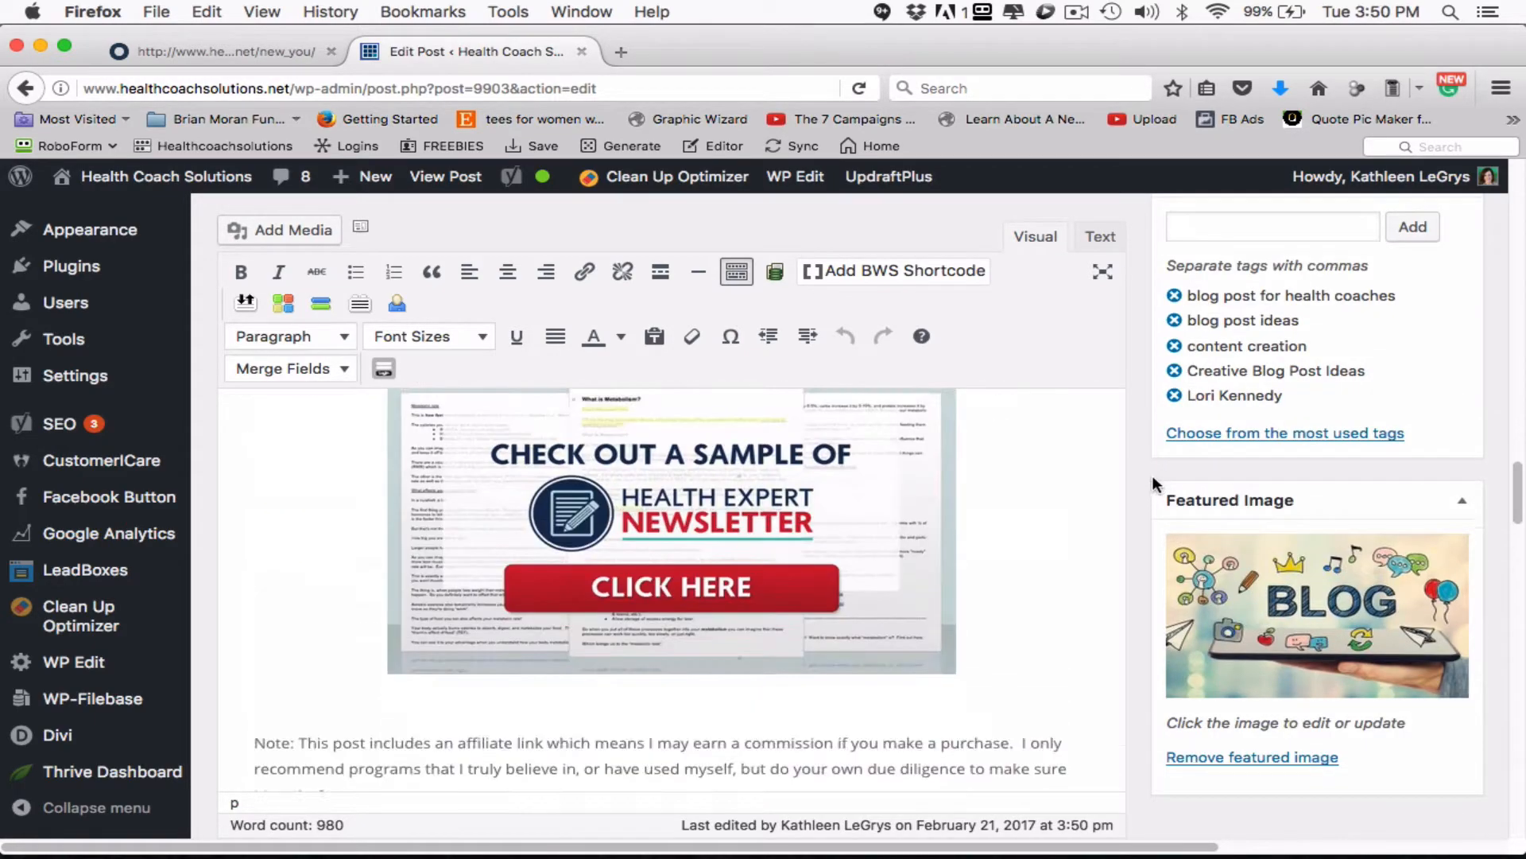
scroll(1150, 477, down, 10)
scroll(1144, 482, down, 5)
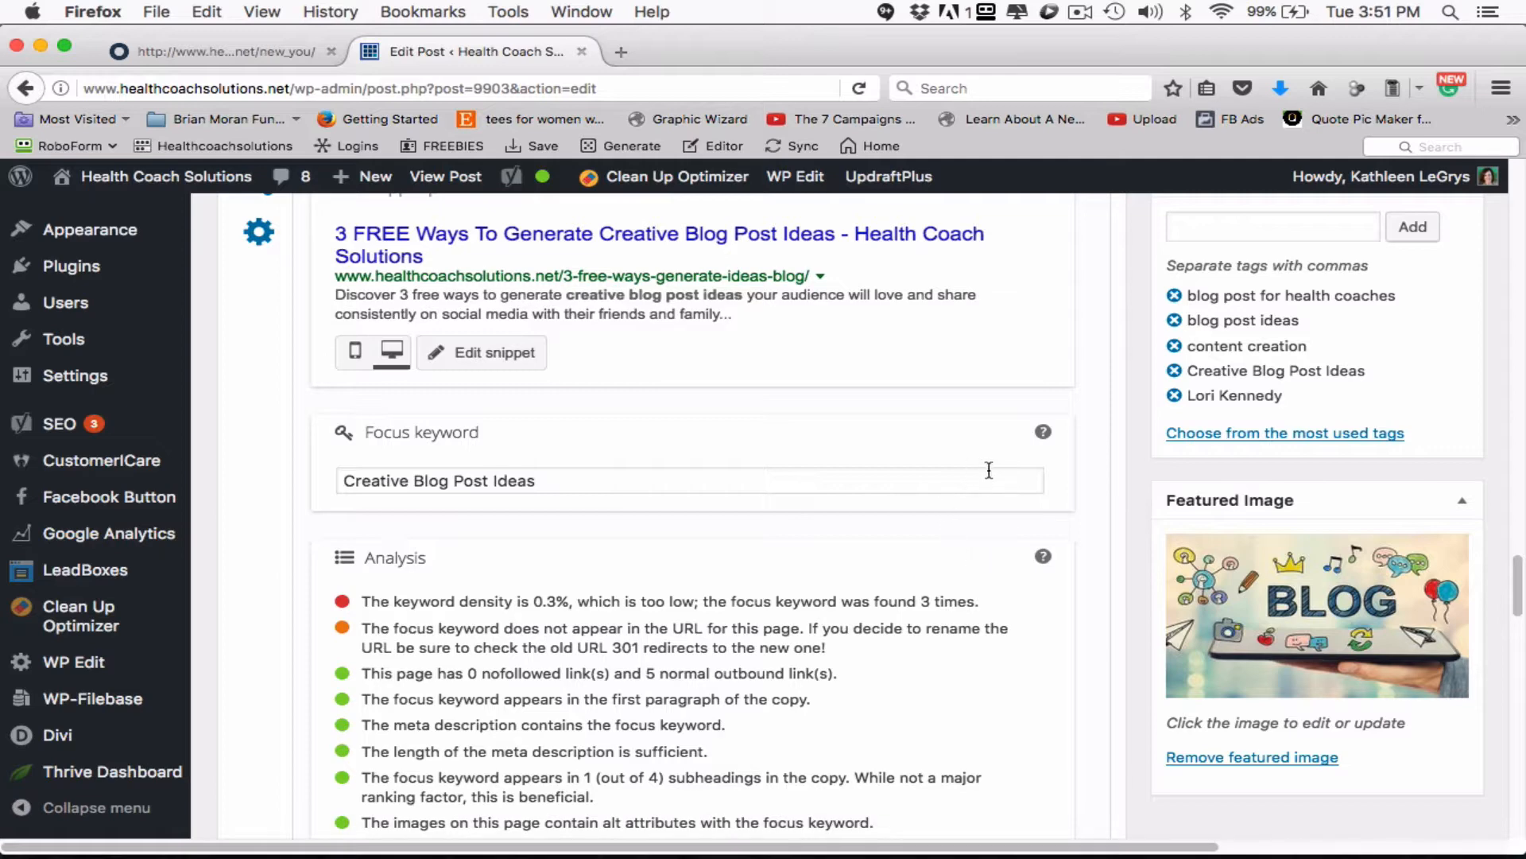
scroll(1010, 453, up, 3)
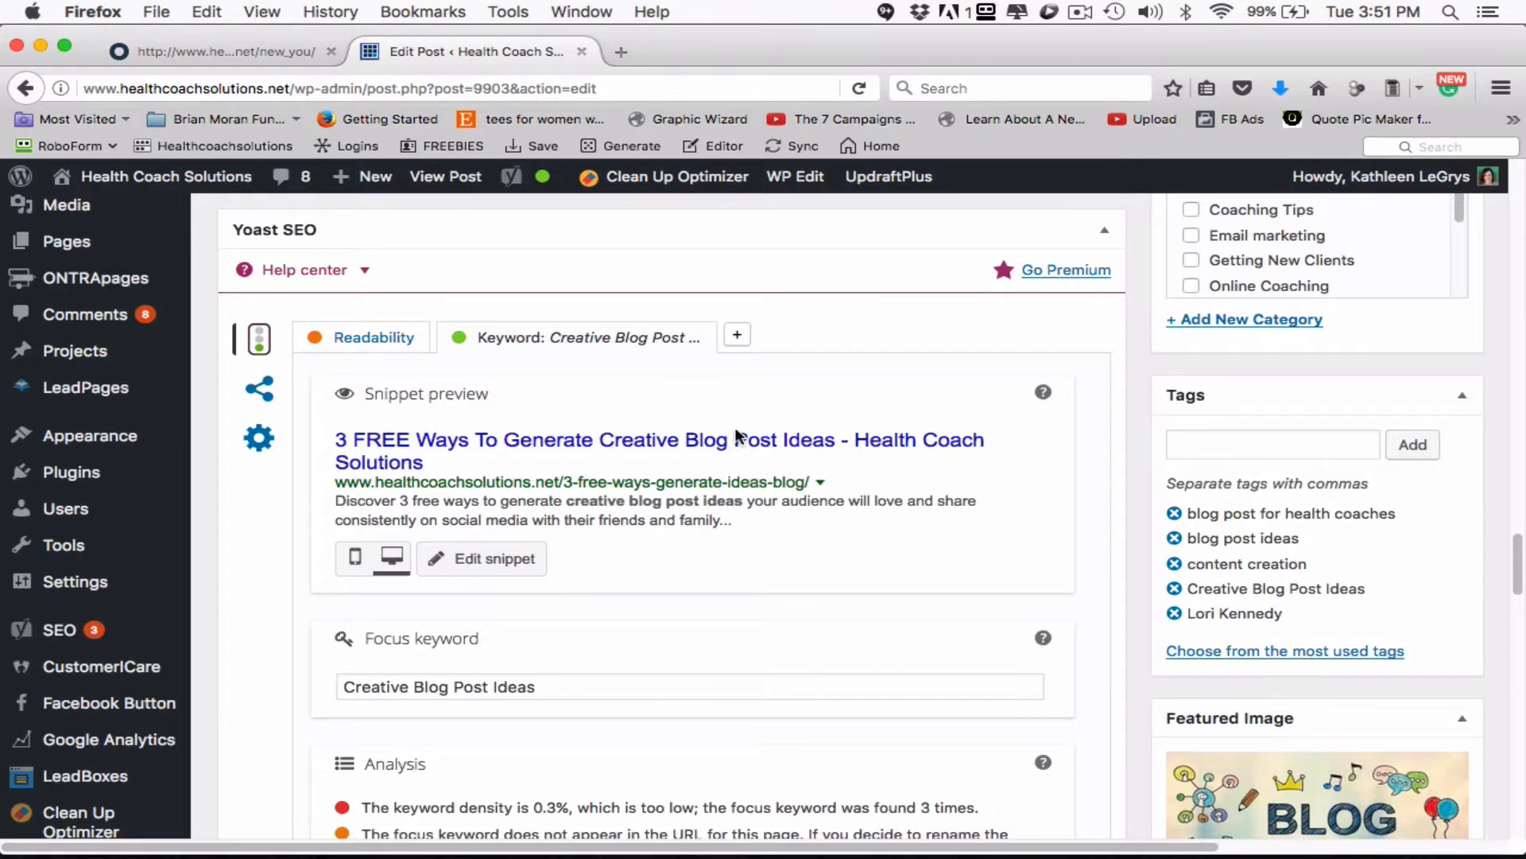
scroll(571, 725, down, 3)
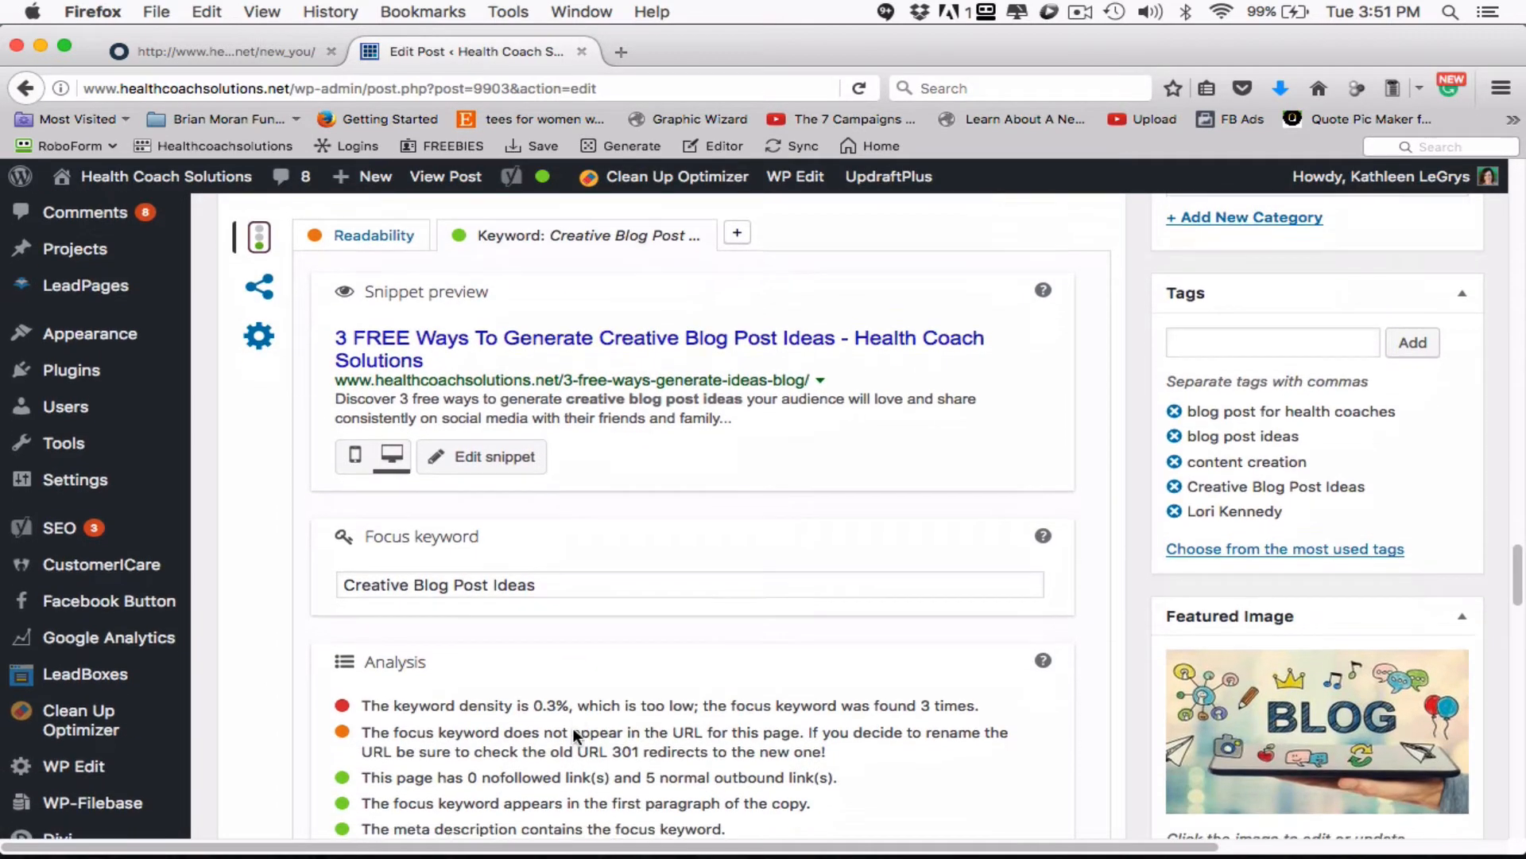
scroll(572, 727, down, 7)
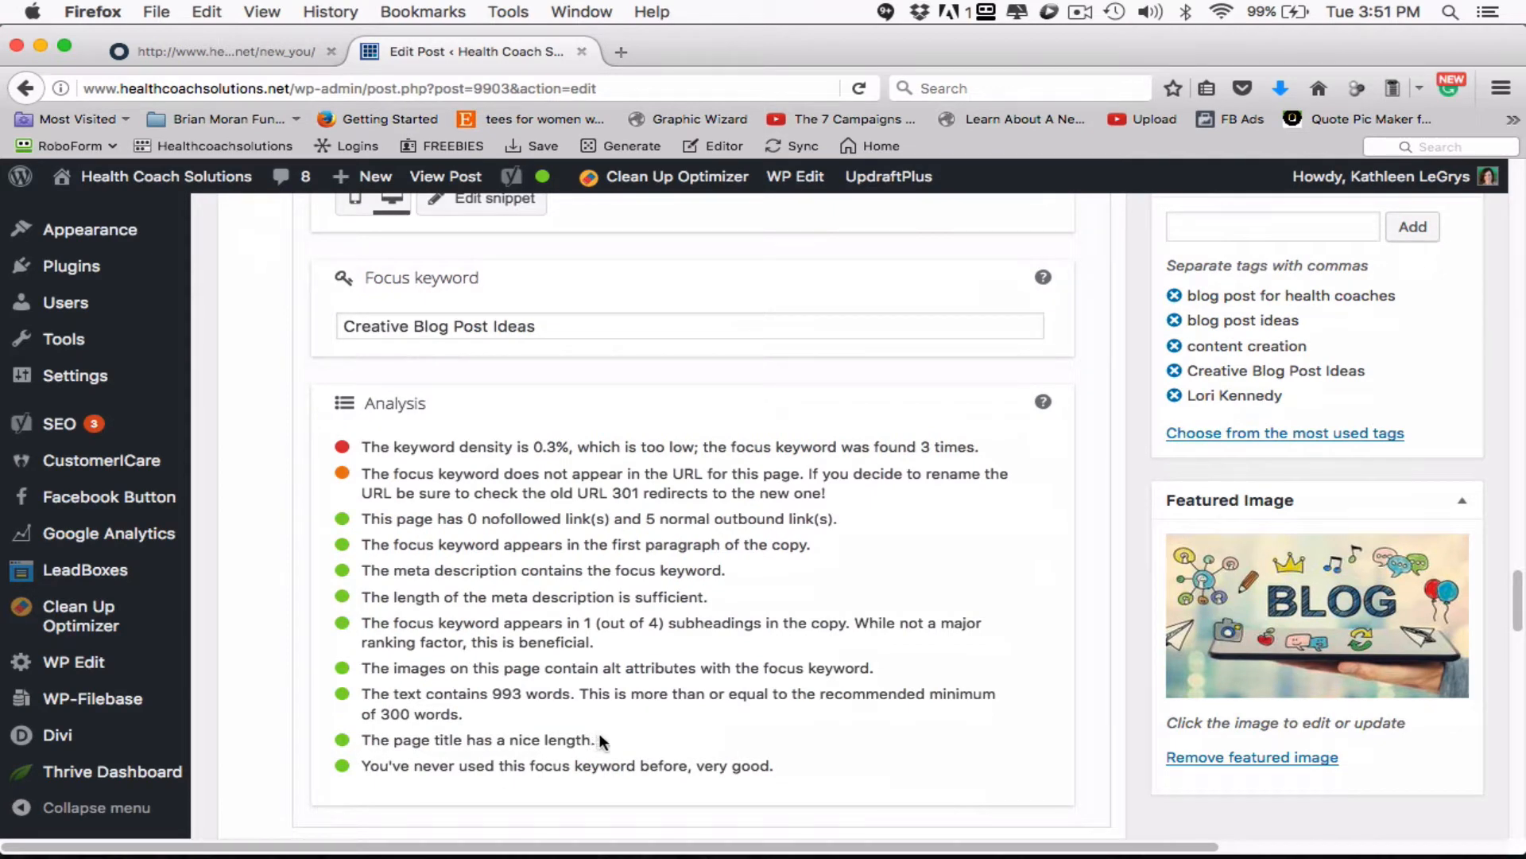
scroll(600, 733, up, 5)
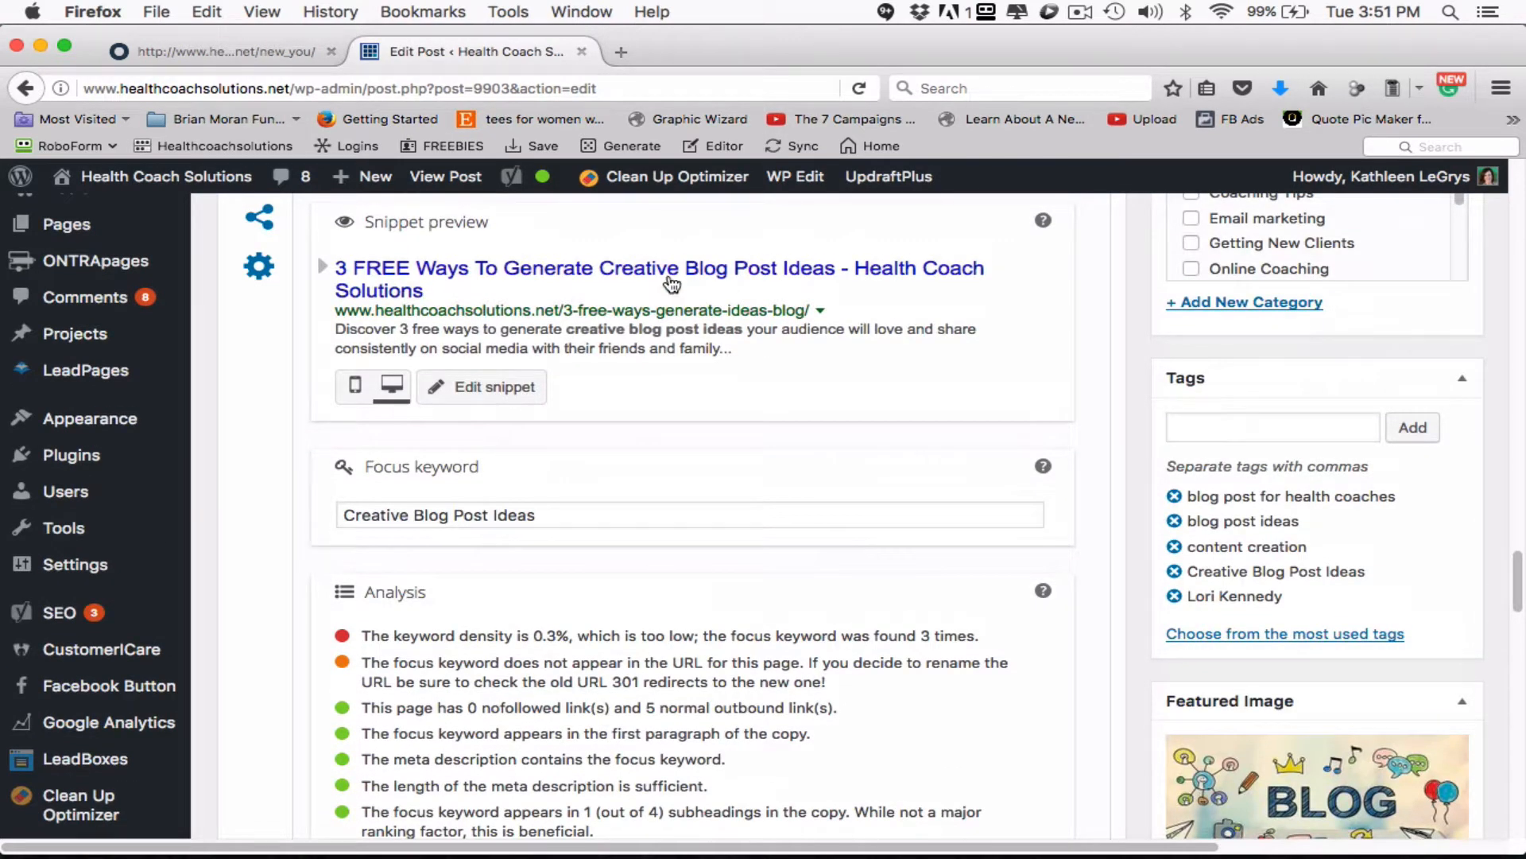
scroll(672, 284, up, 1)
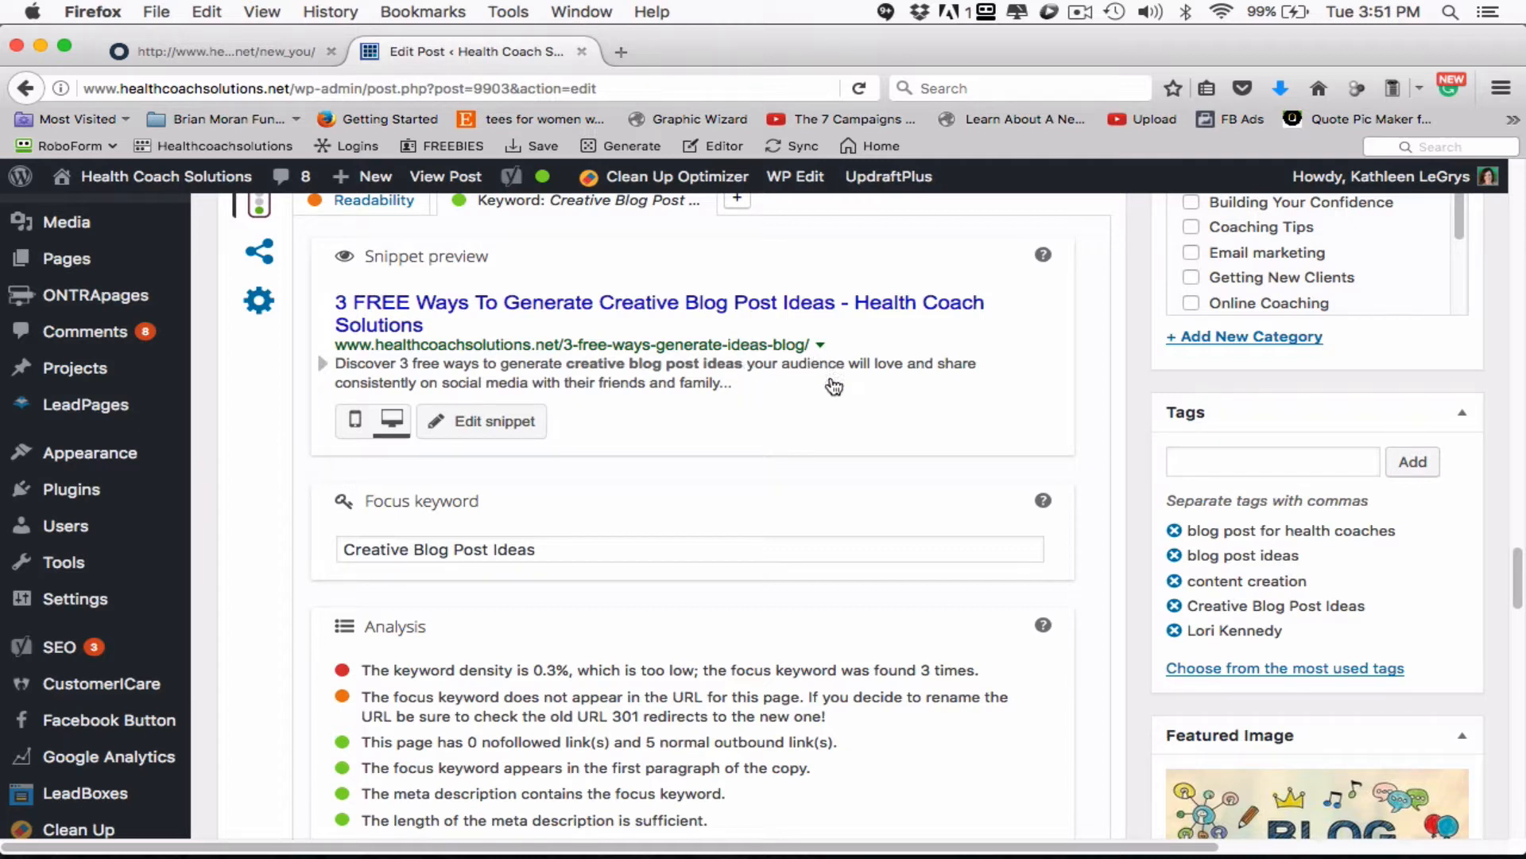
scroll(1148, 421, up, 4)
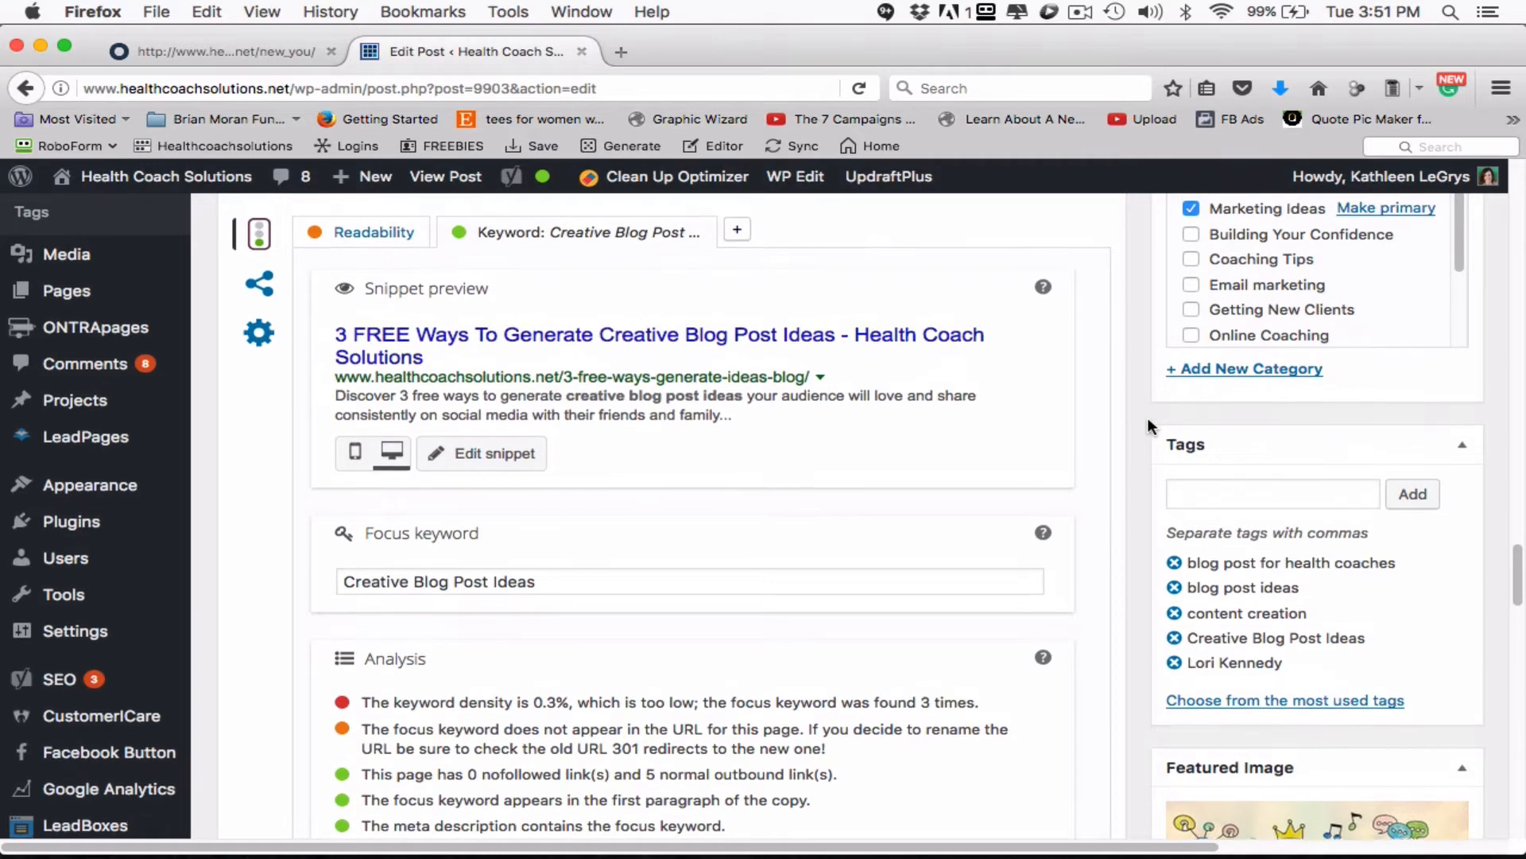
scroll(1148, 422, up, 6)
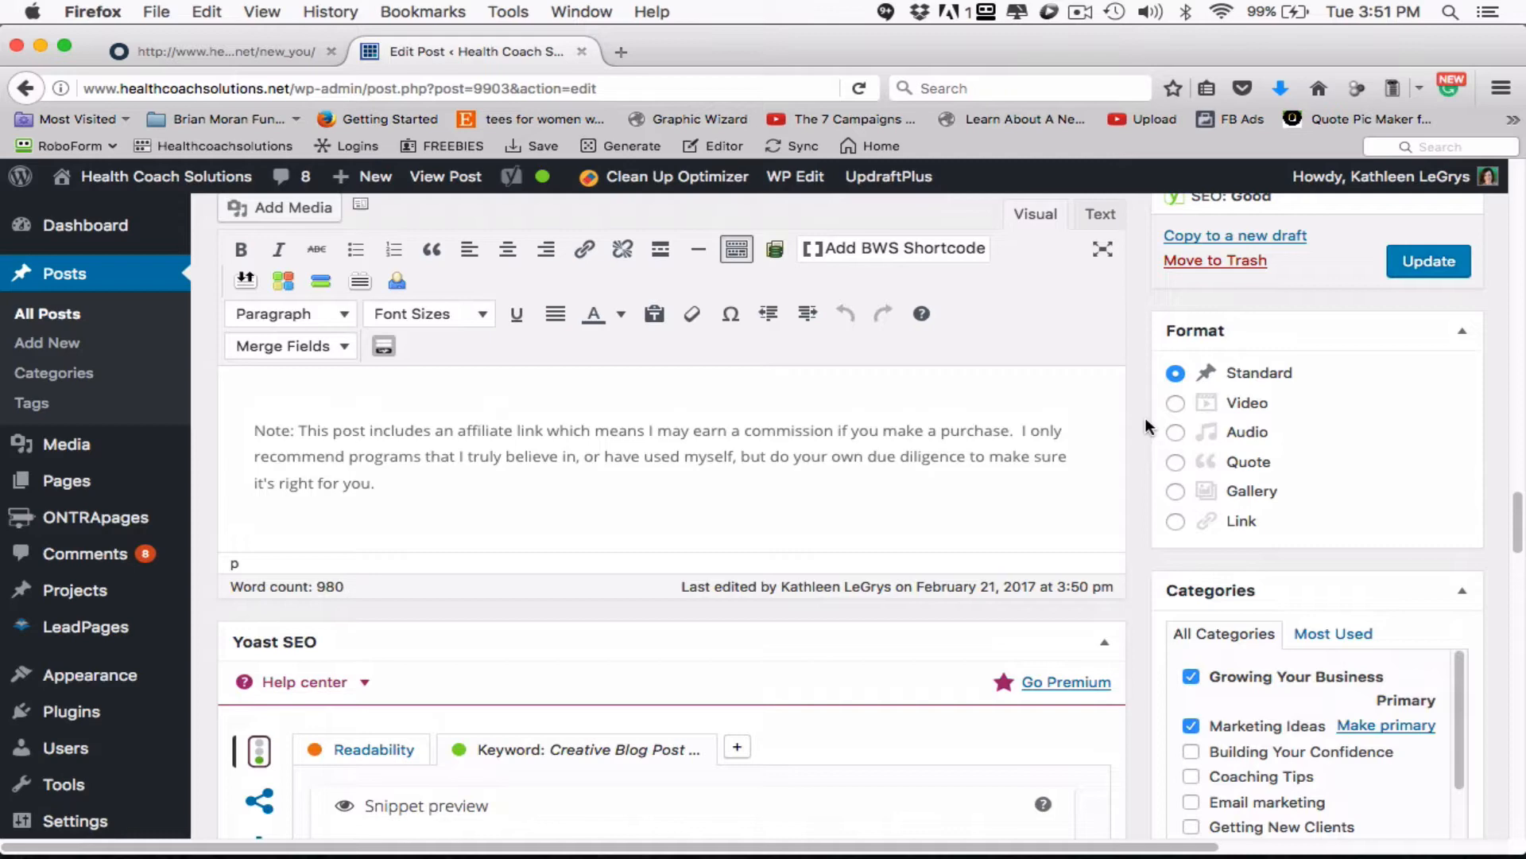
click(970, 432)
scroll(966, 445, down, 2)
scroll(962, 450, down, 6)
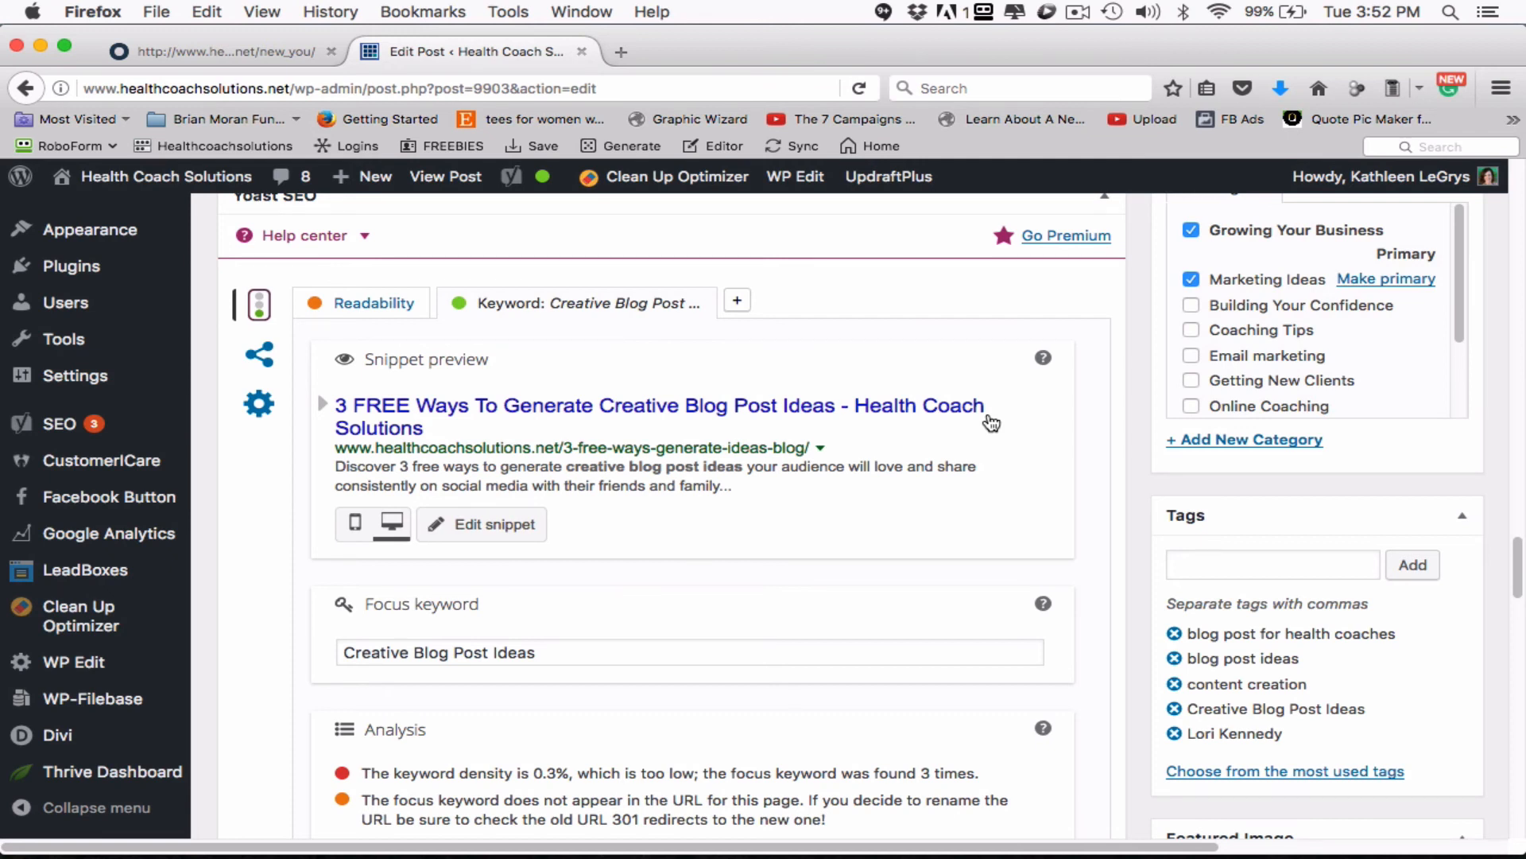
click(1074, 13)
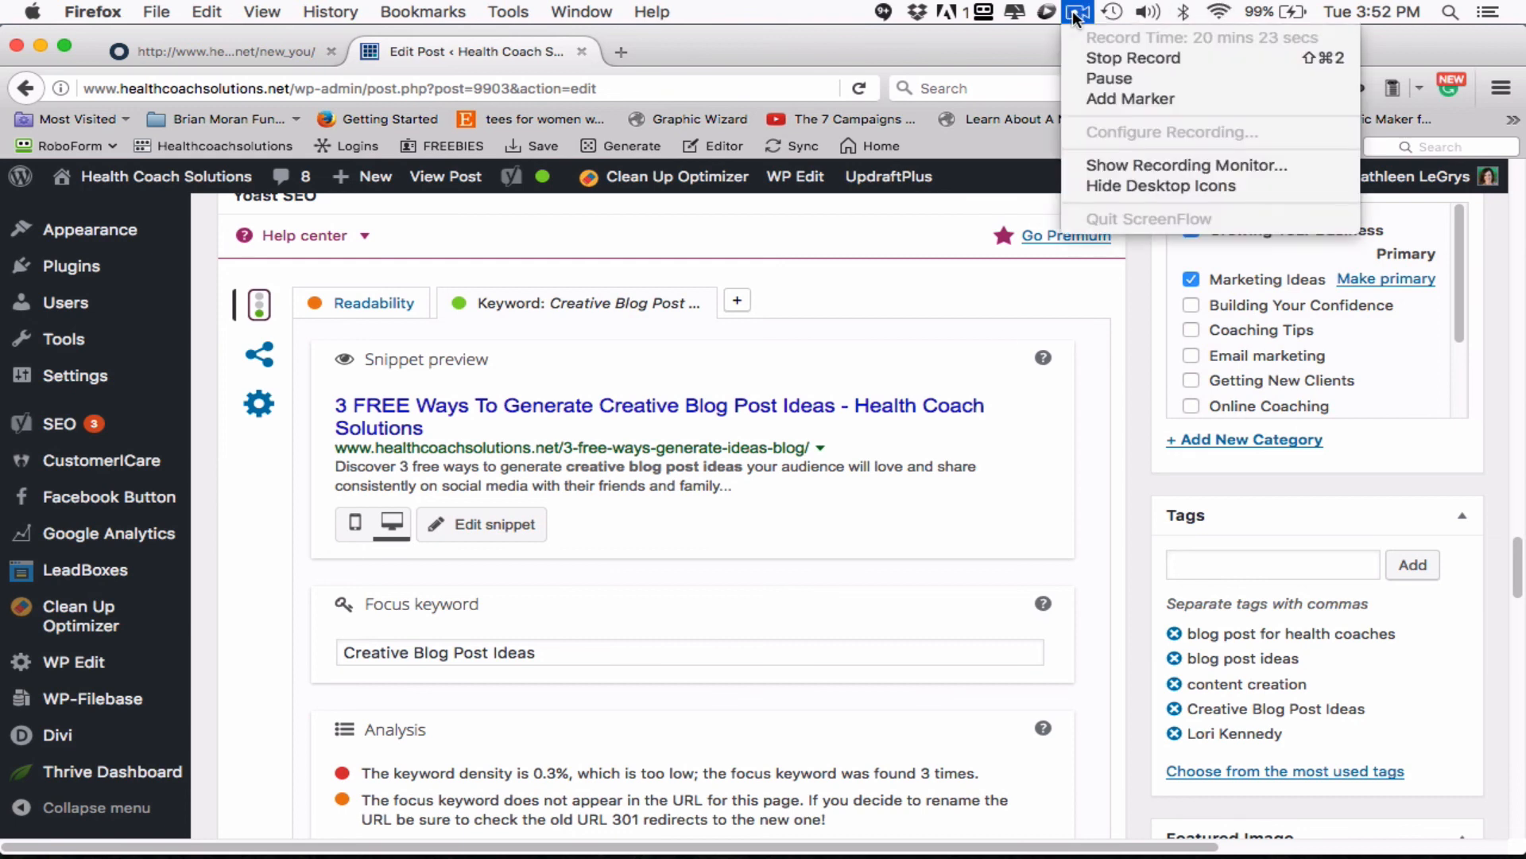